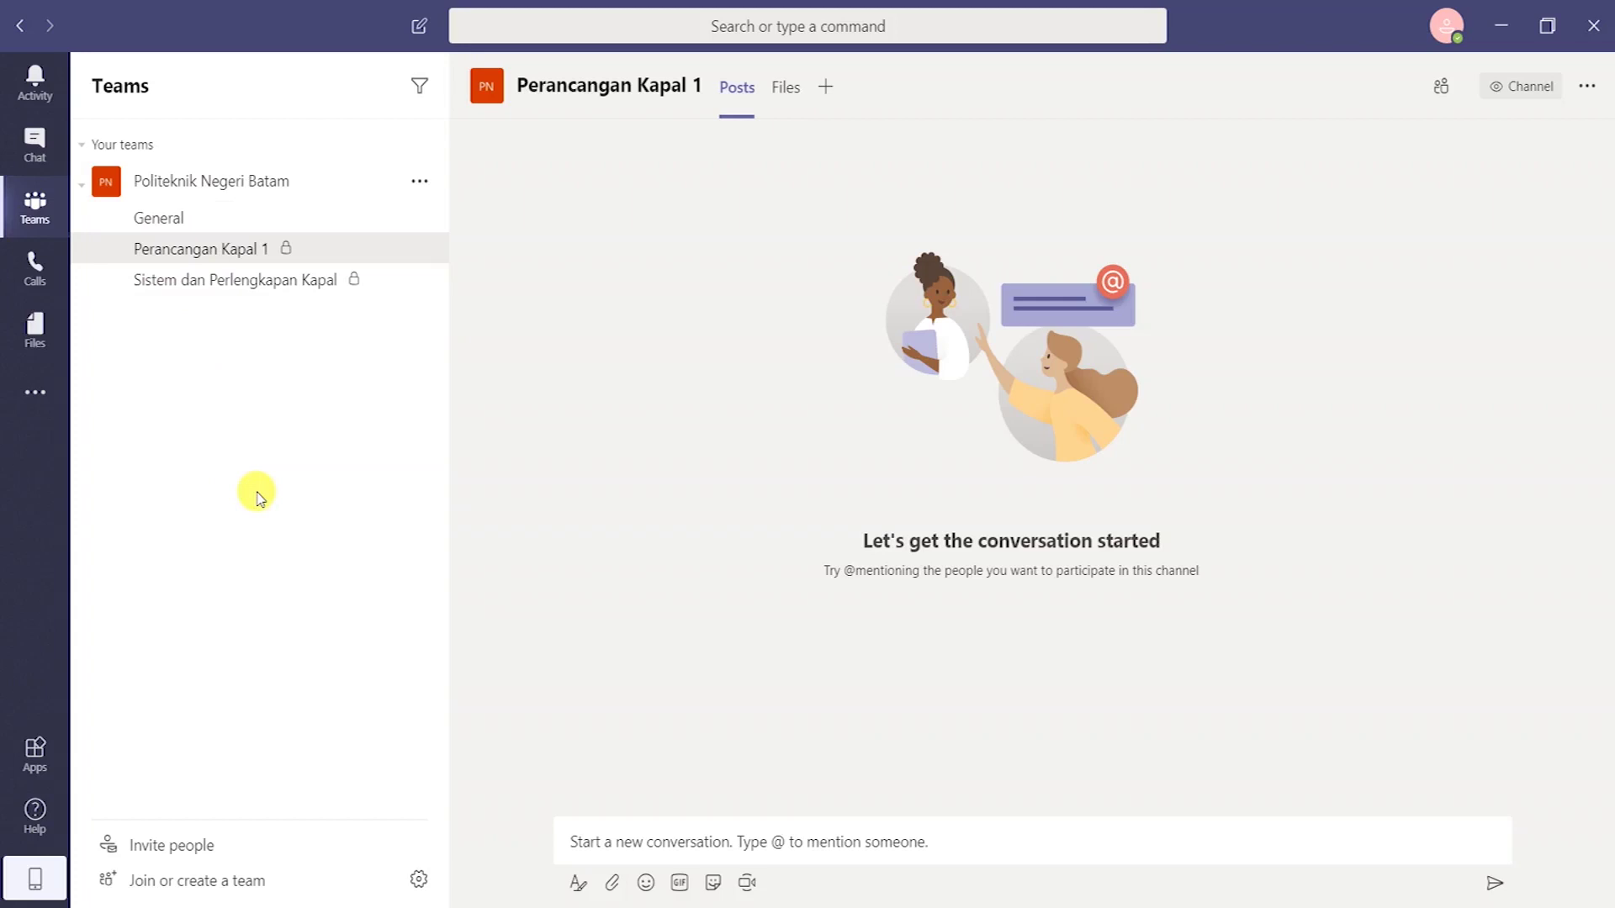
Step: Copy the Politeknik Negeri Batam org join link, closing the email invite form
click(187, 843)
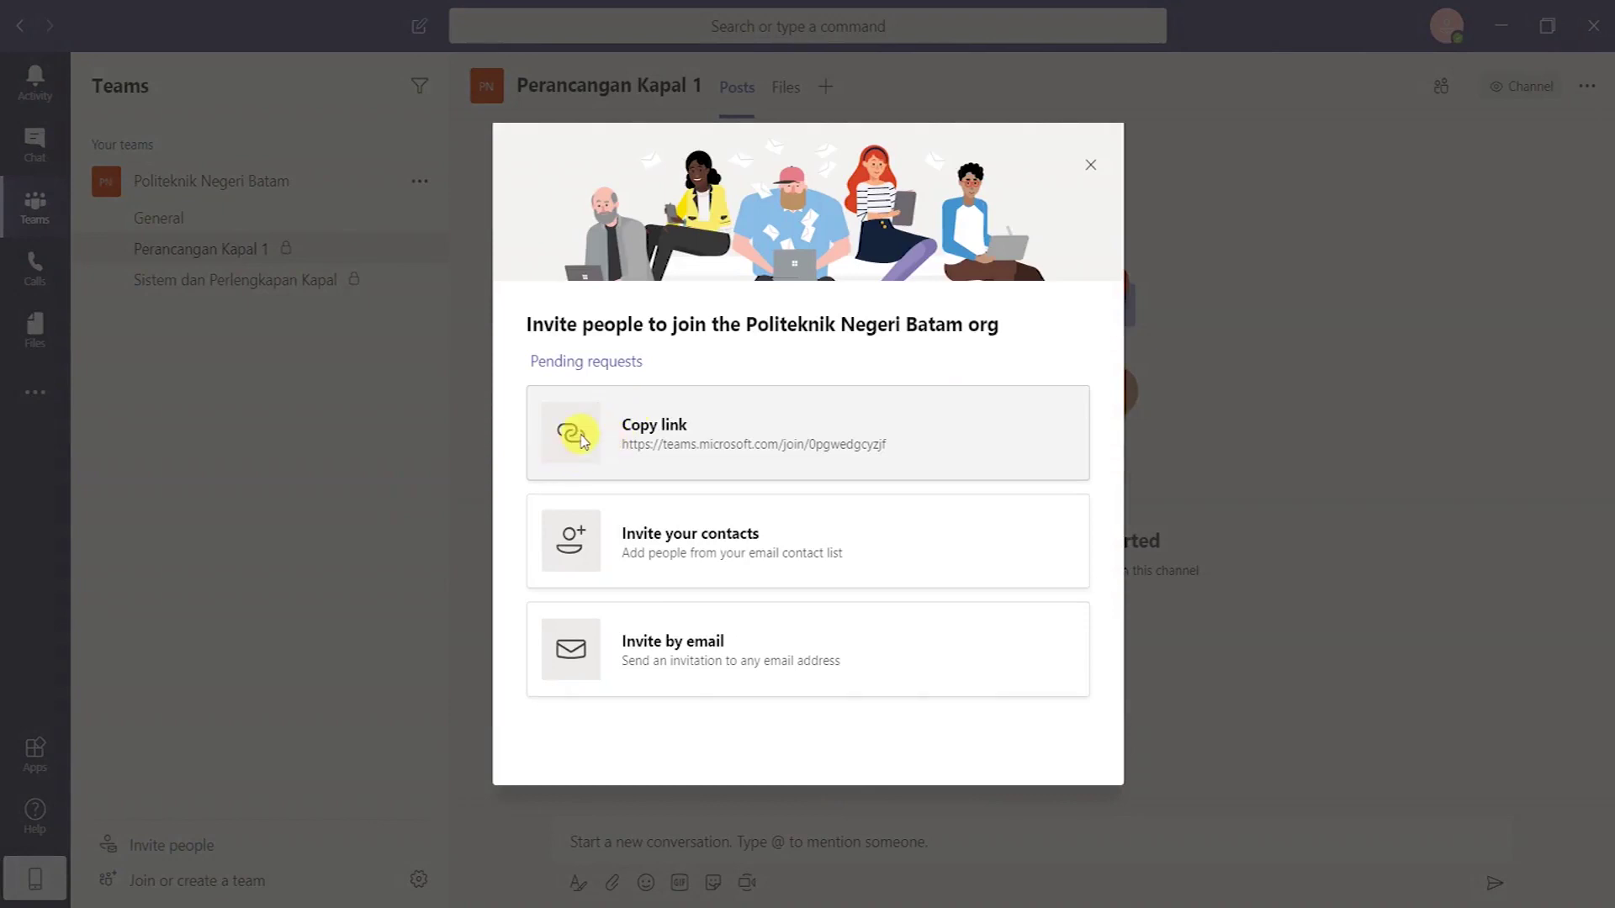
click(580, 439)
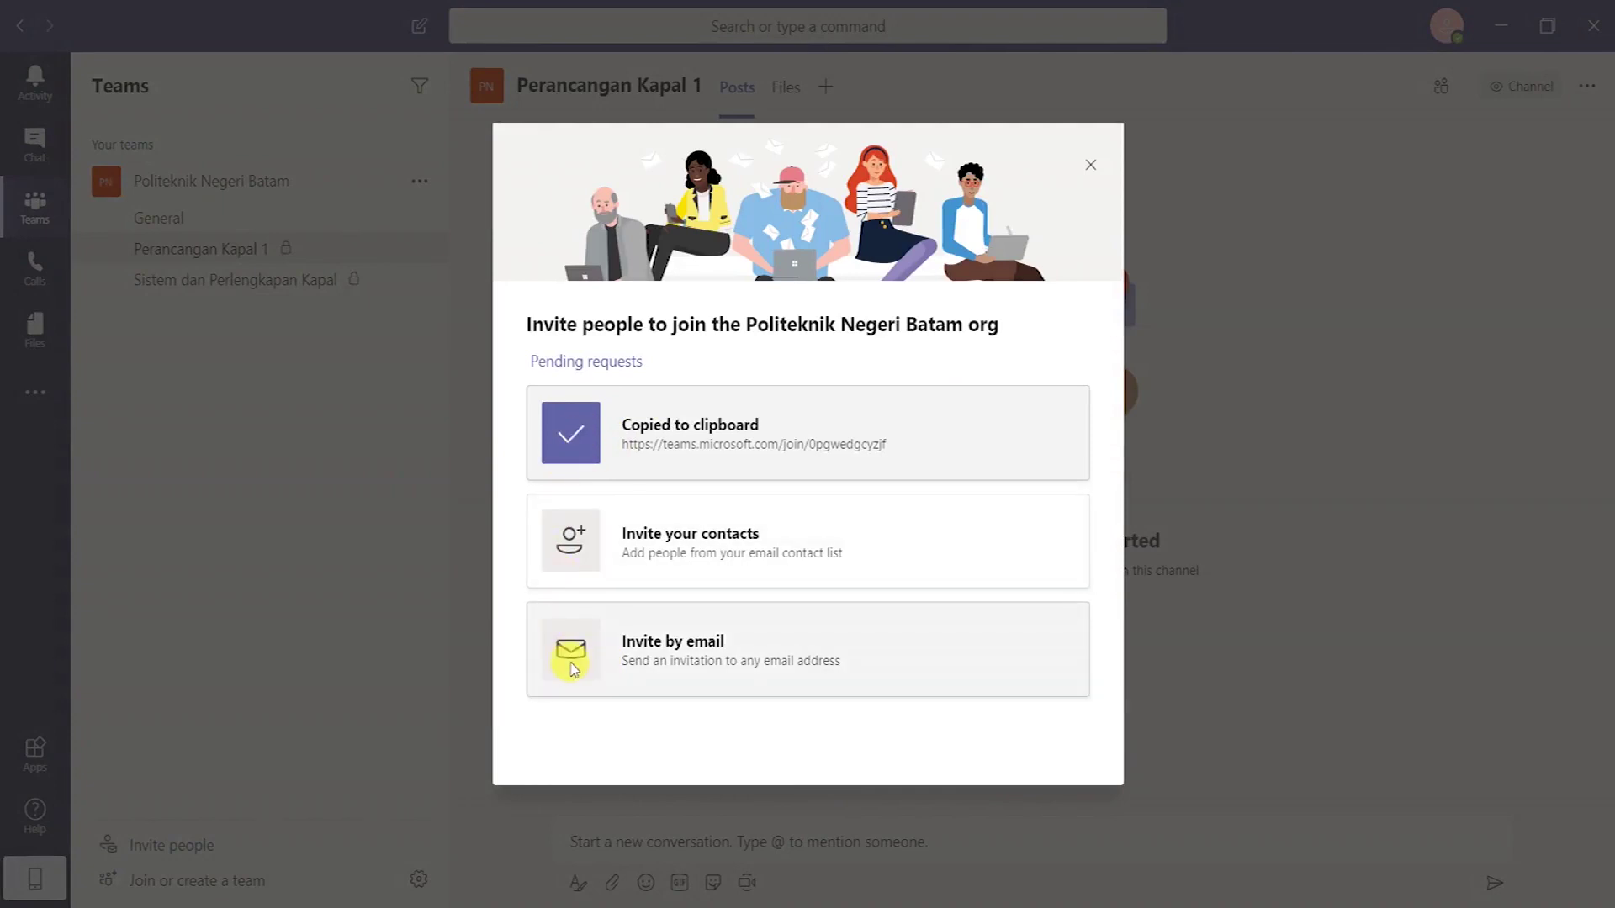
click(570, 664)
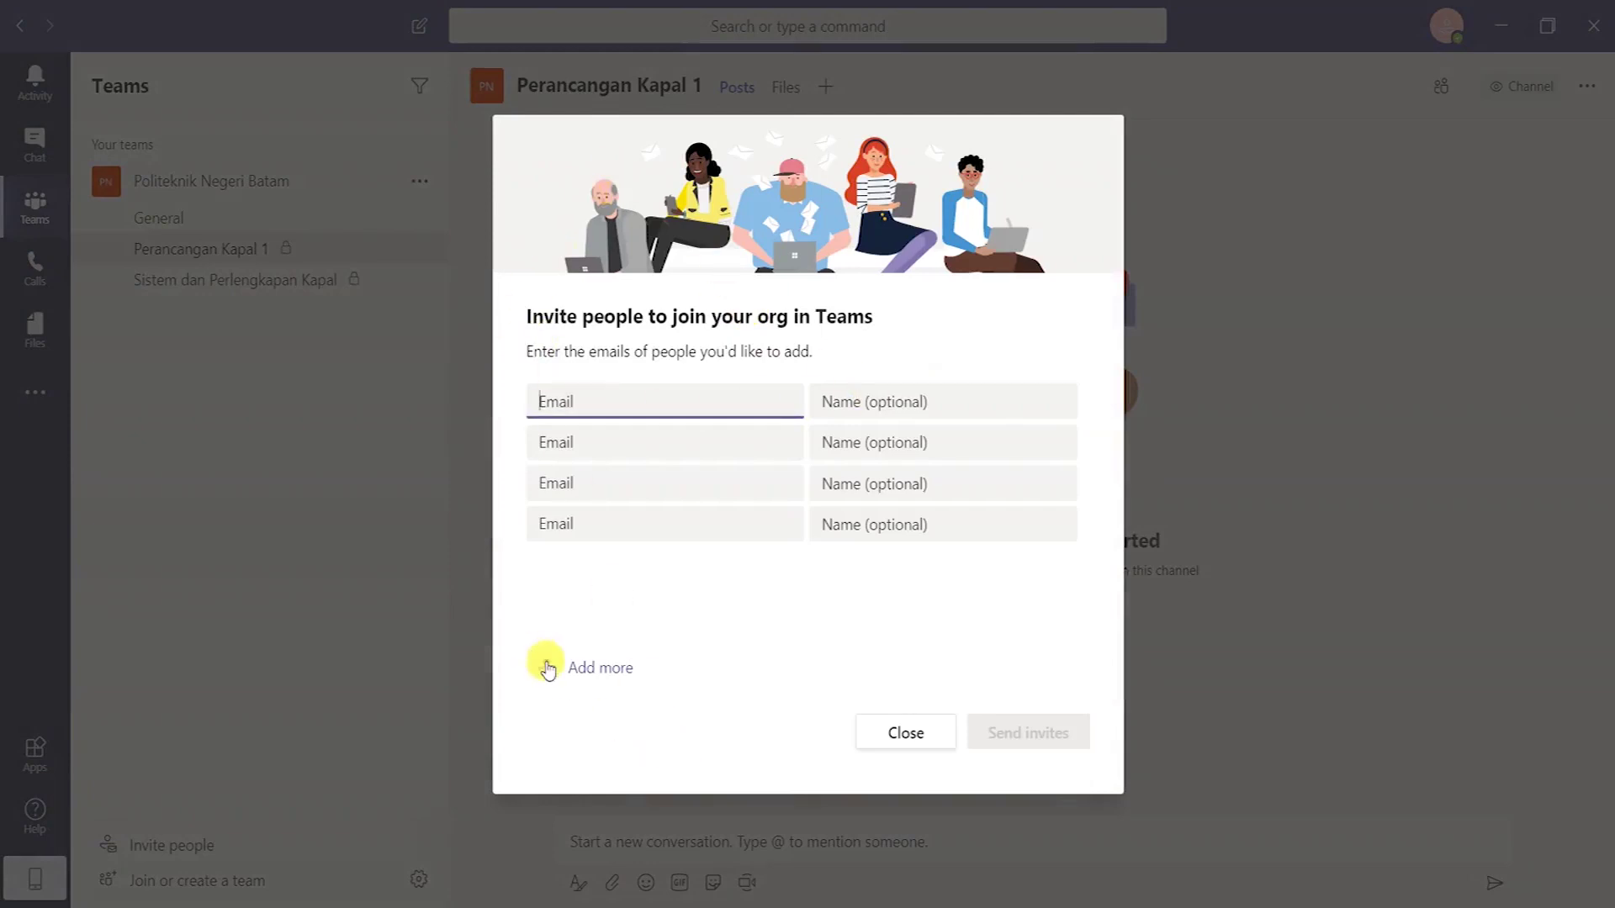
click(901, 735)
click(202, 841)
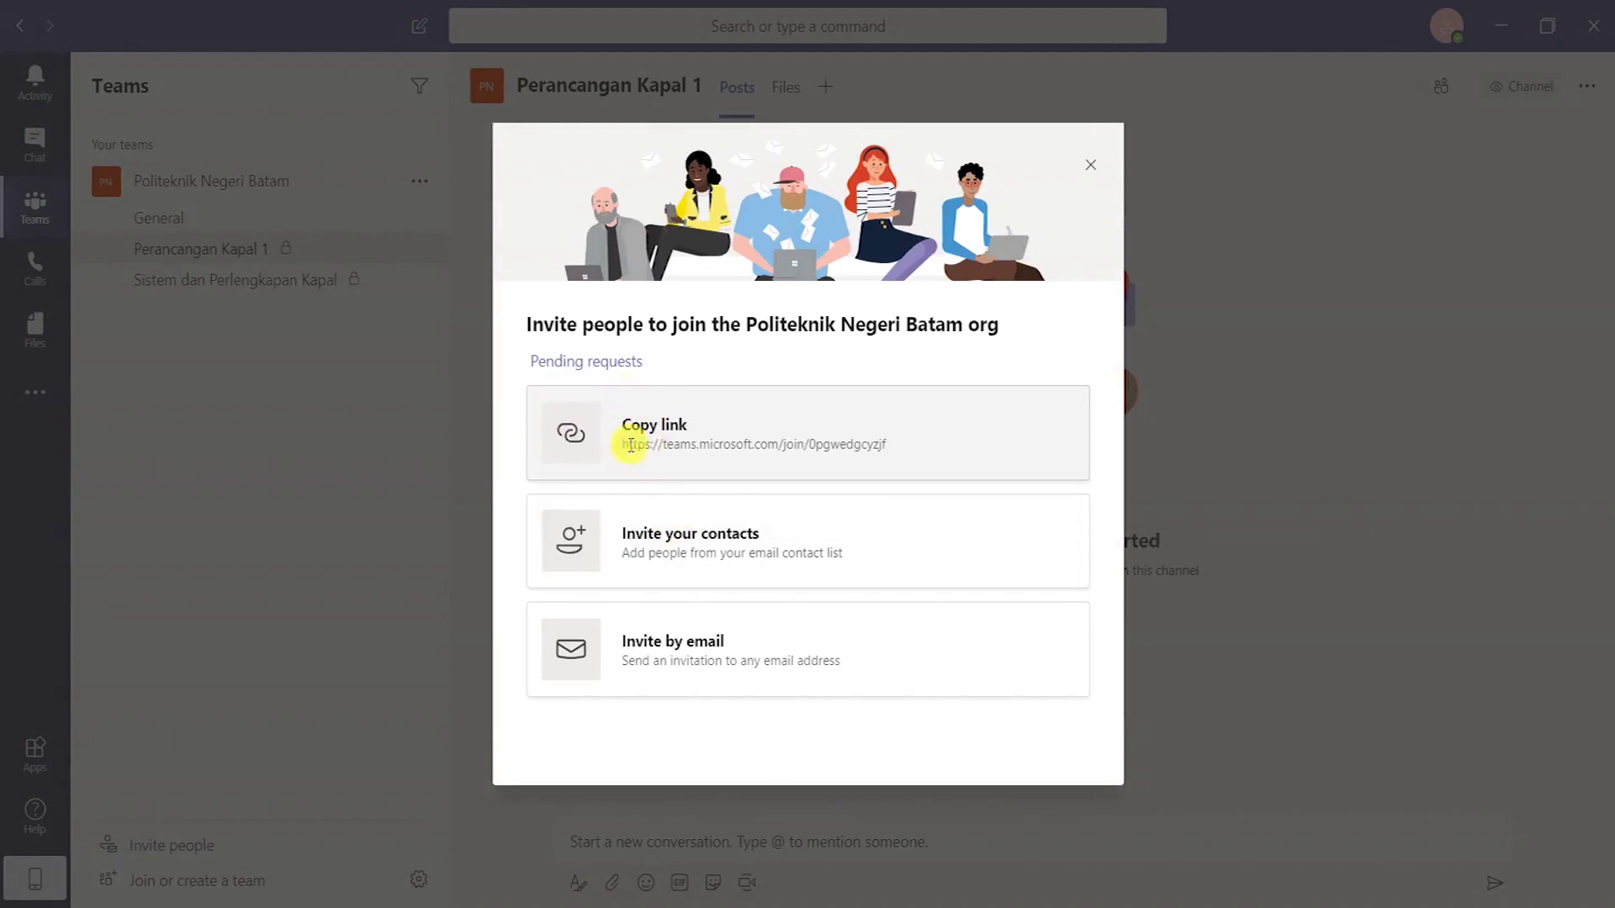
click(570, 436)
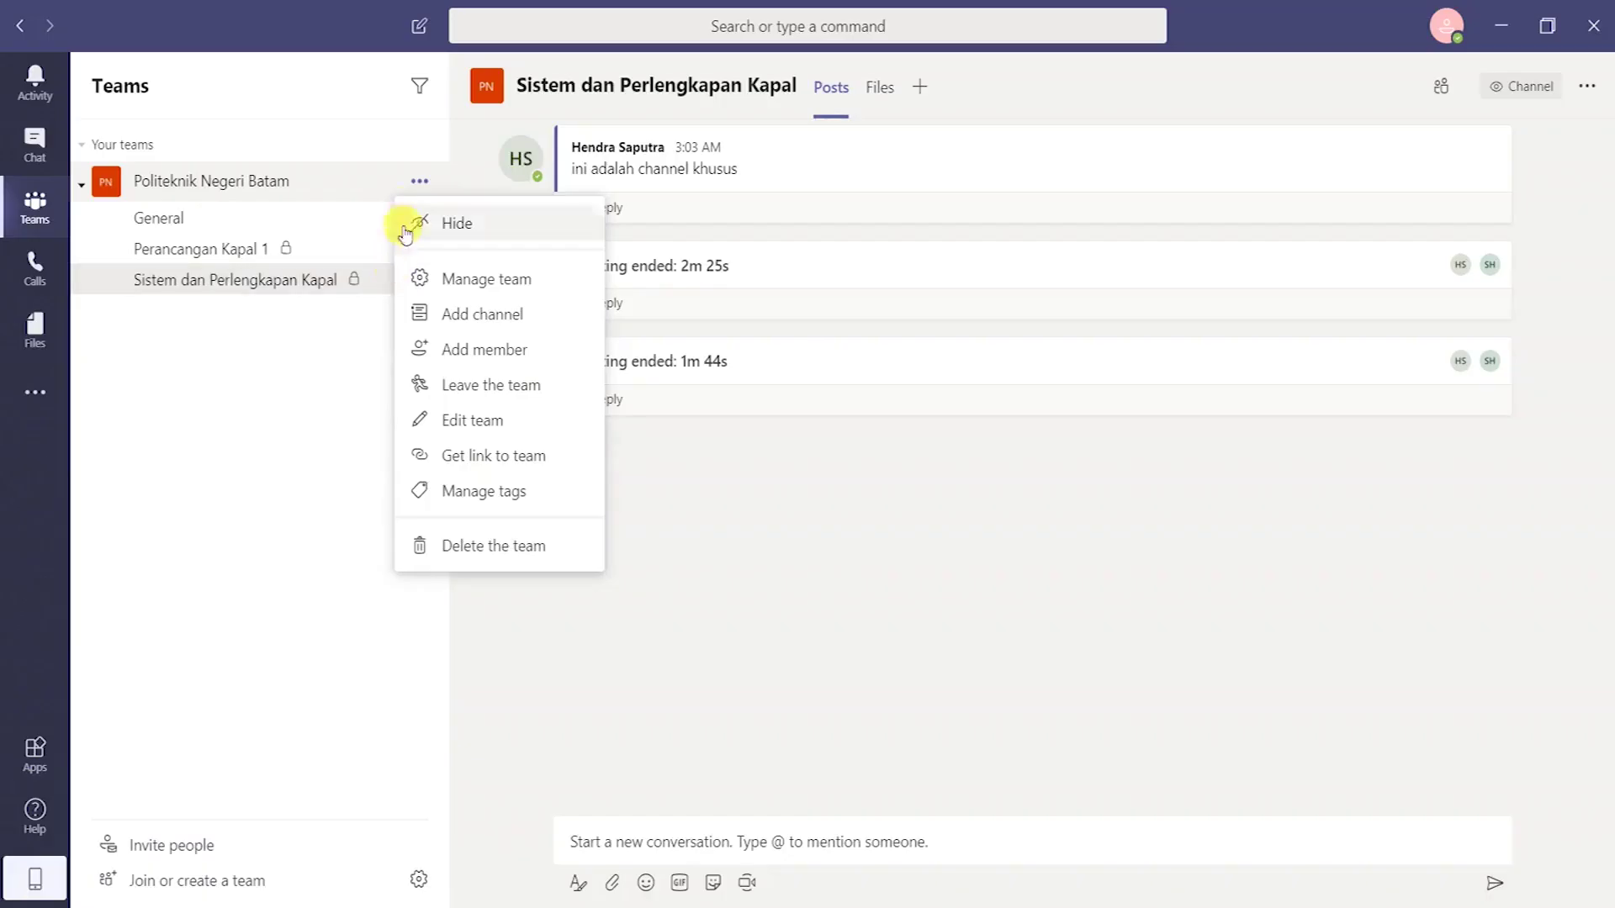
Step: Begin adding a new channel to the team with privacy set to Private
click(277, 424)
click(420, 183)
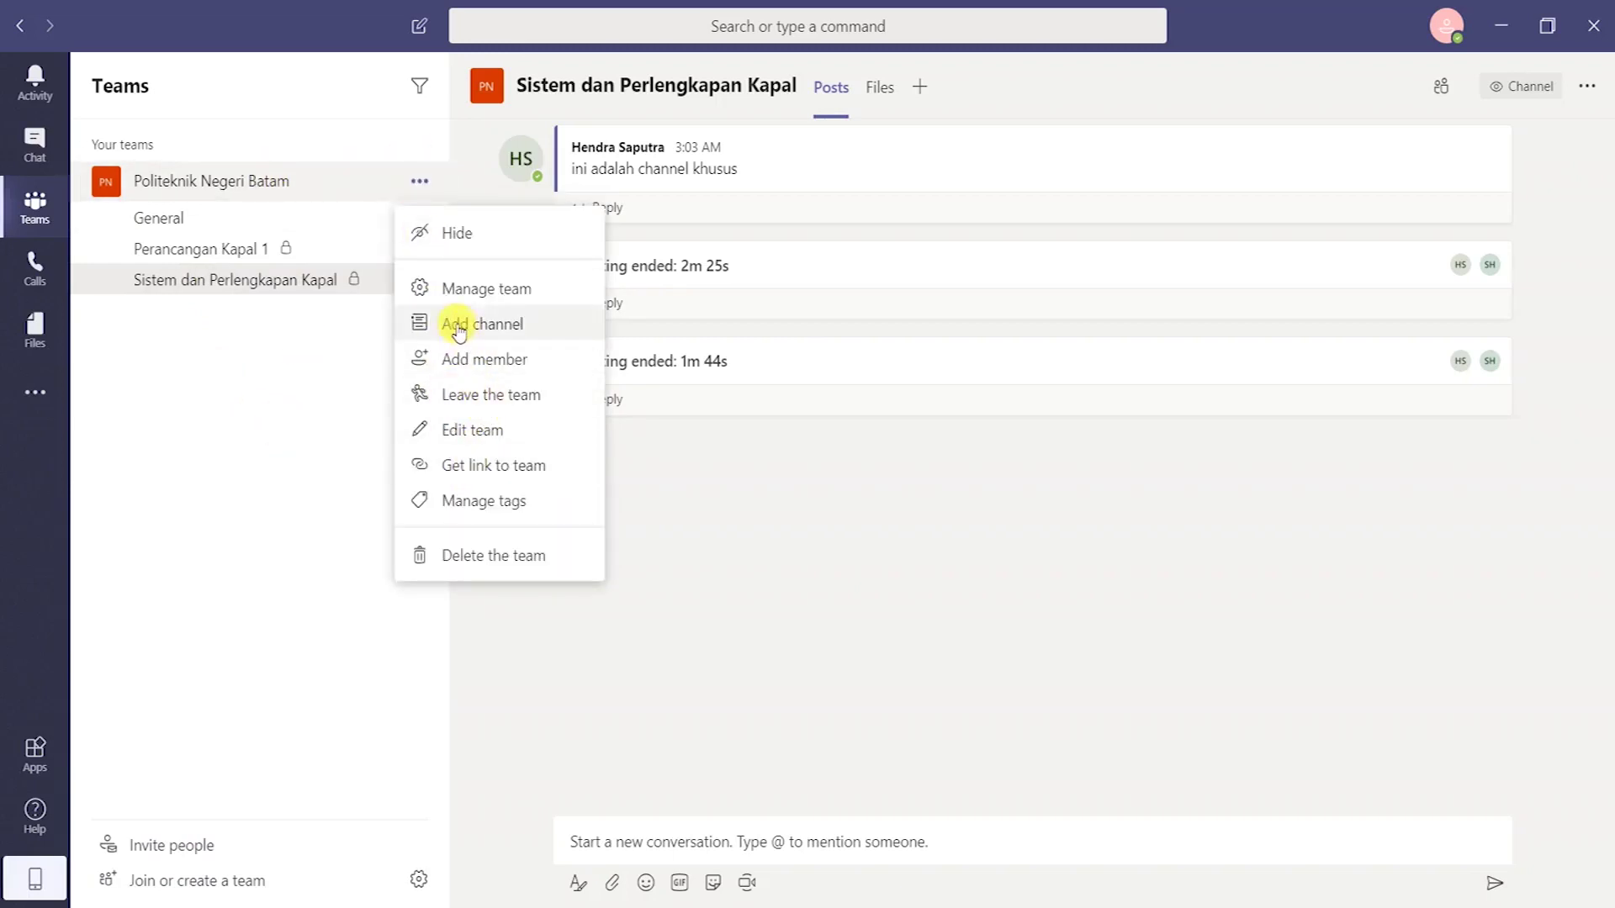
click(458, 331)
click(698, 530)
click(703, 588)
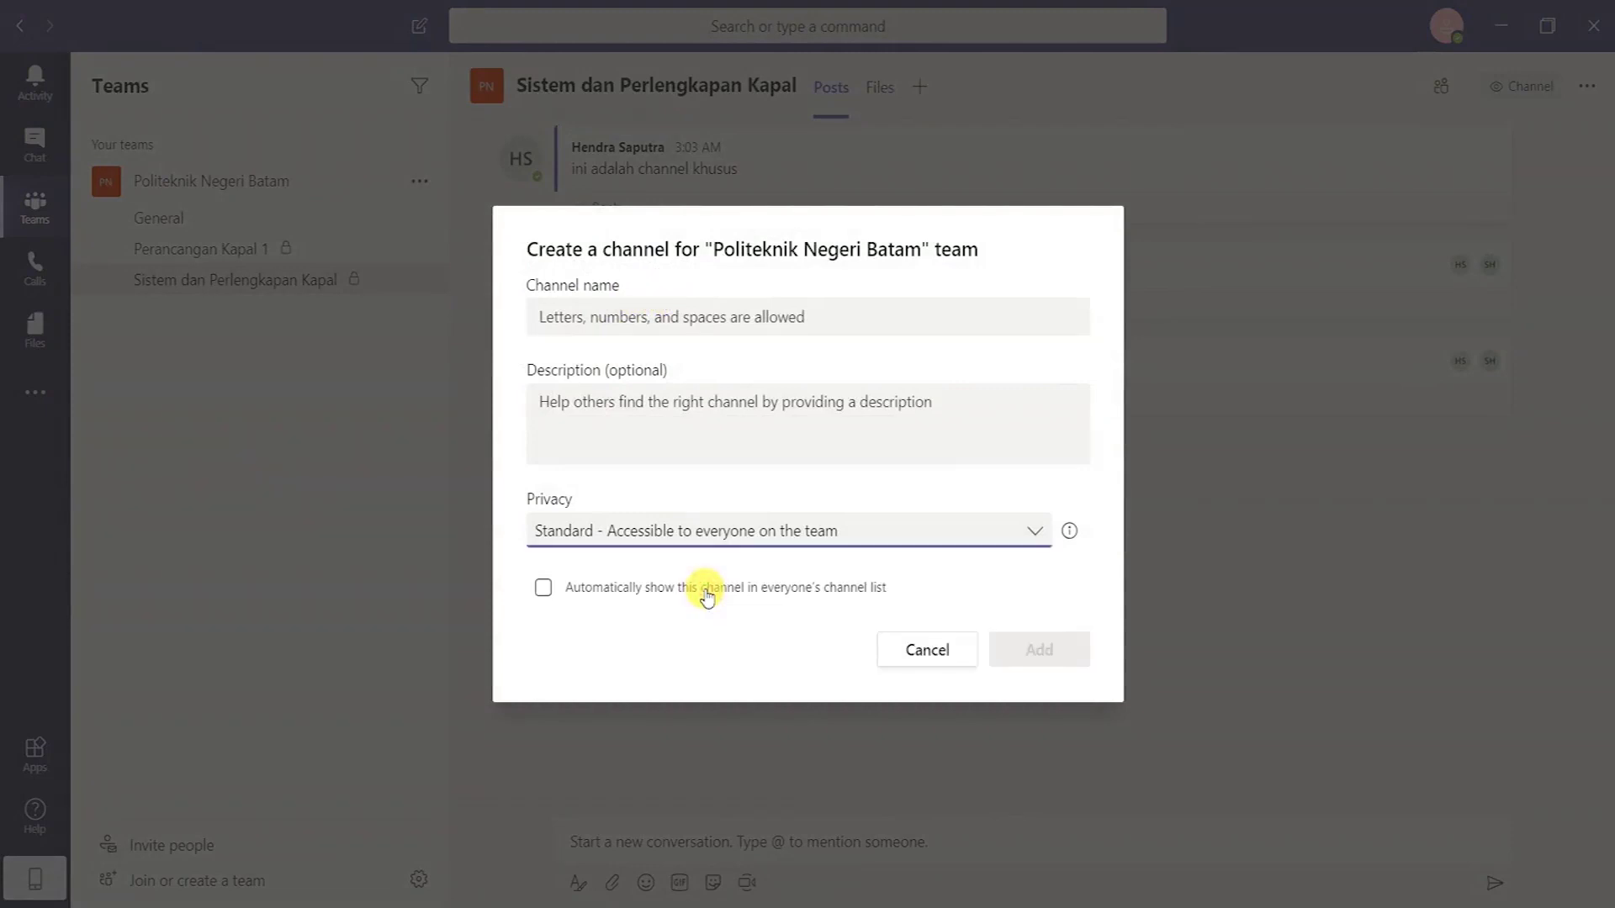
click(736, 545)
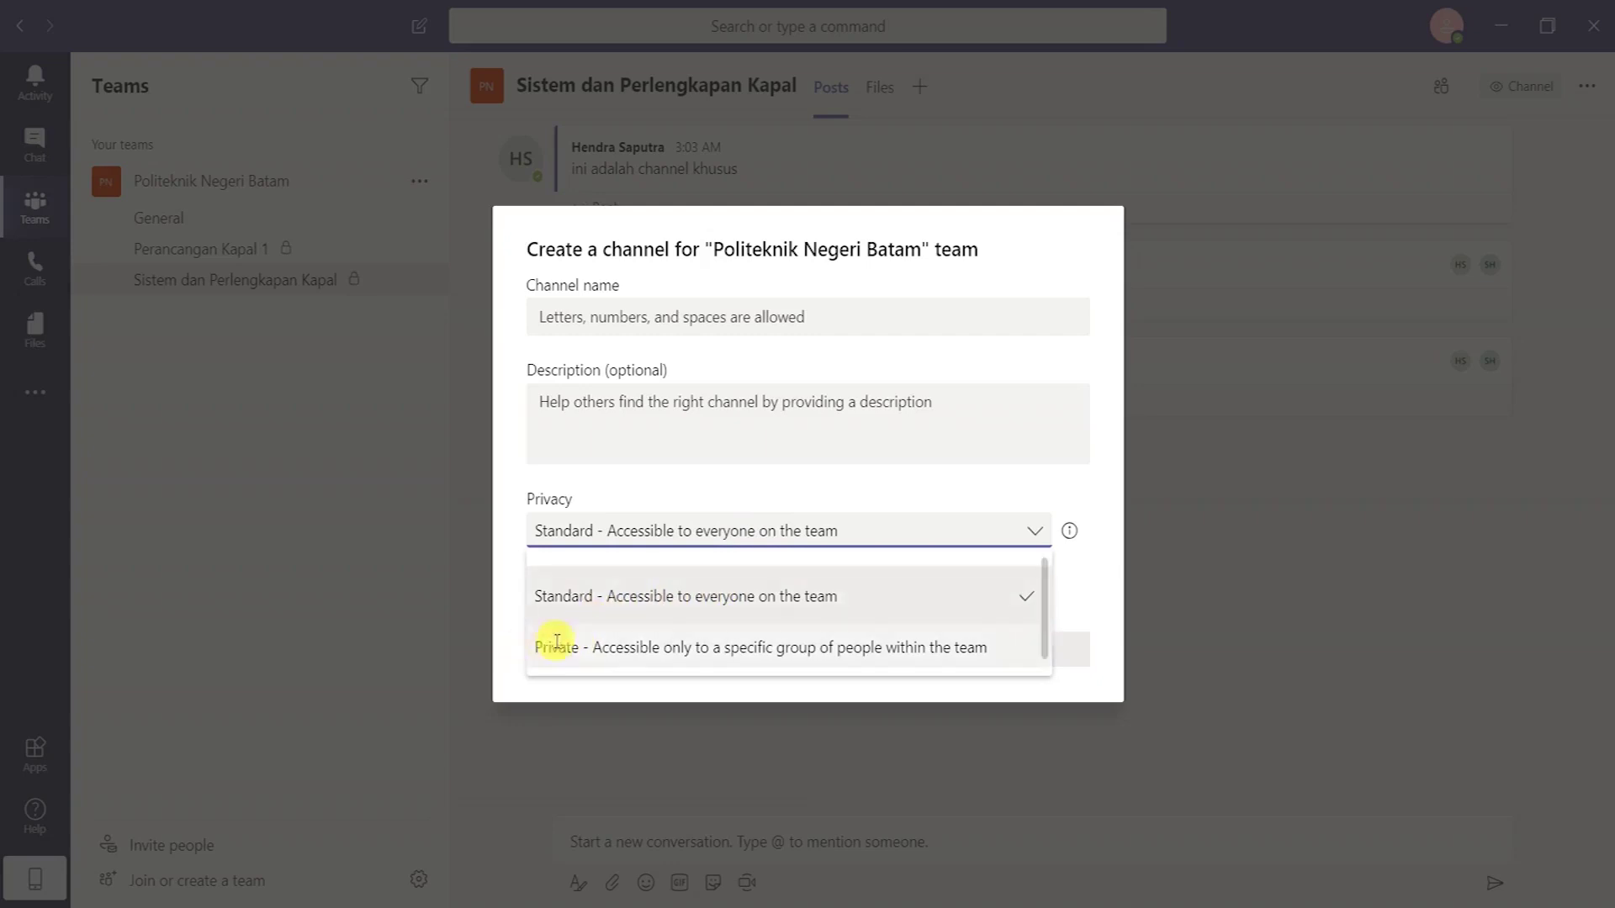
click(555, 647)
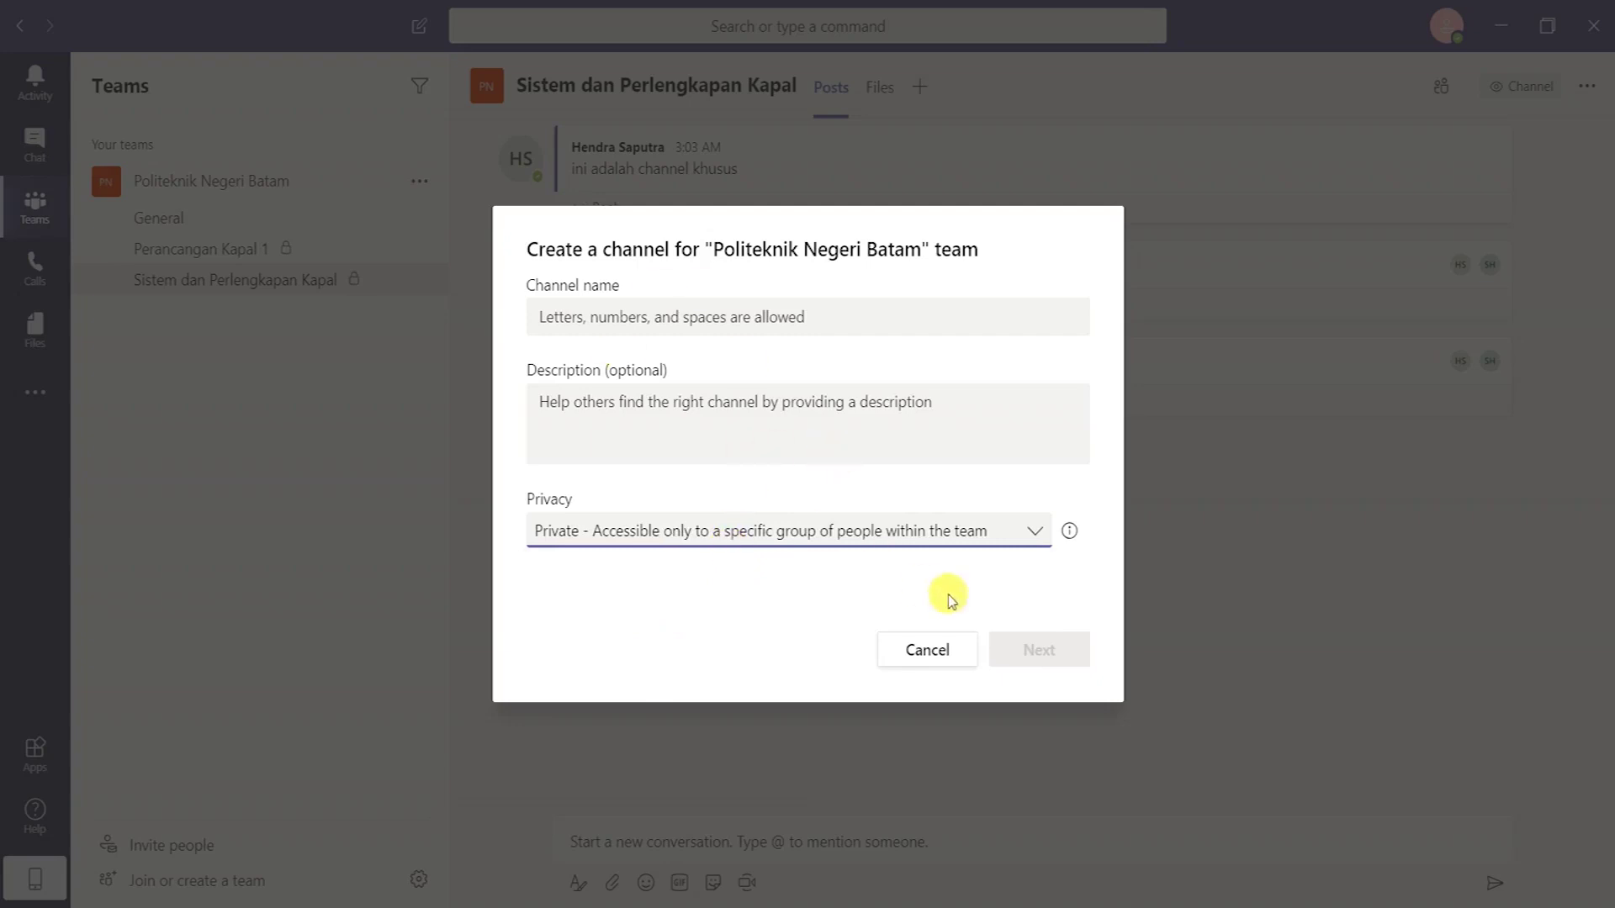
Step: Cancel the new channel and open the team's Manage team page
click(928, 652)
click(419, 180)
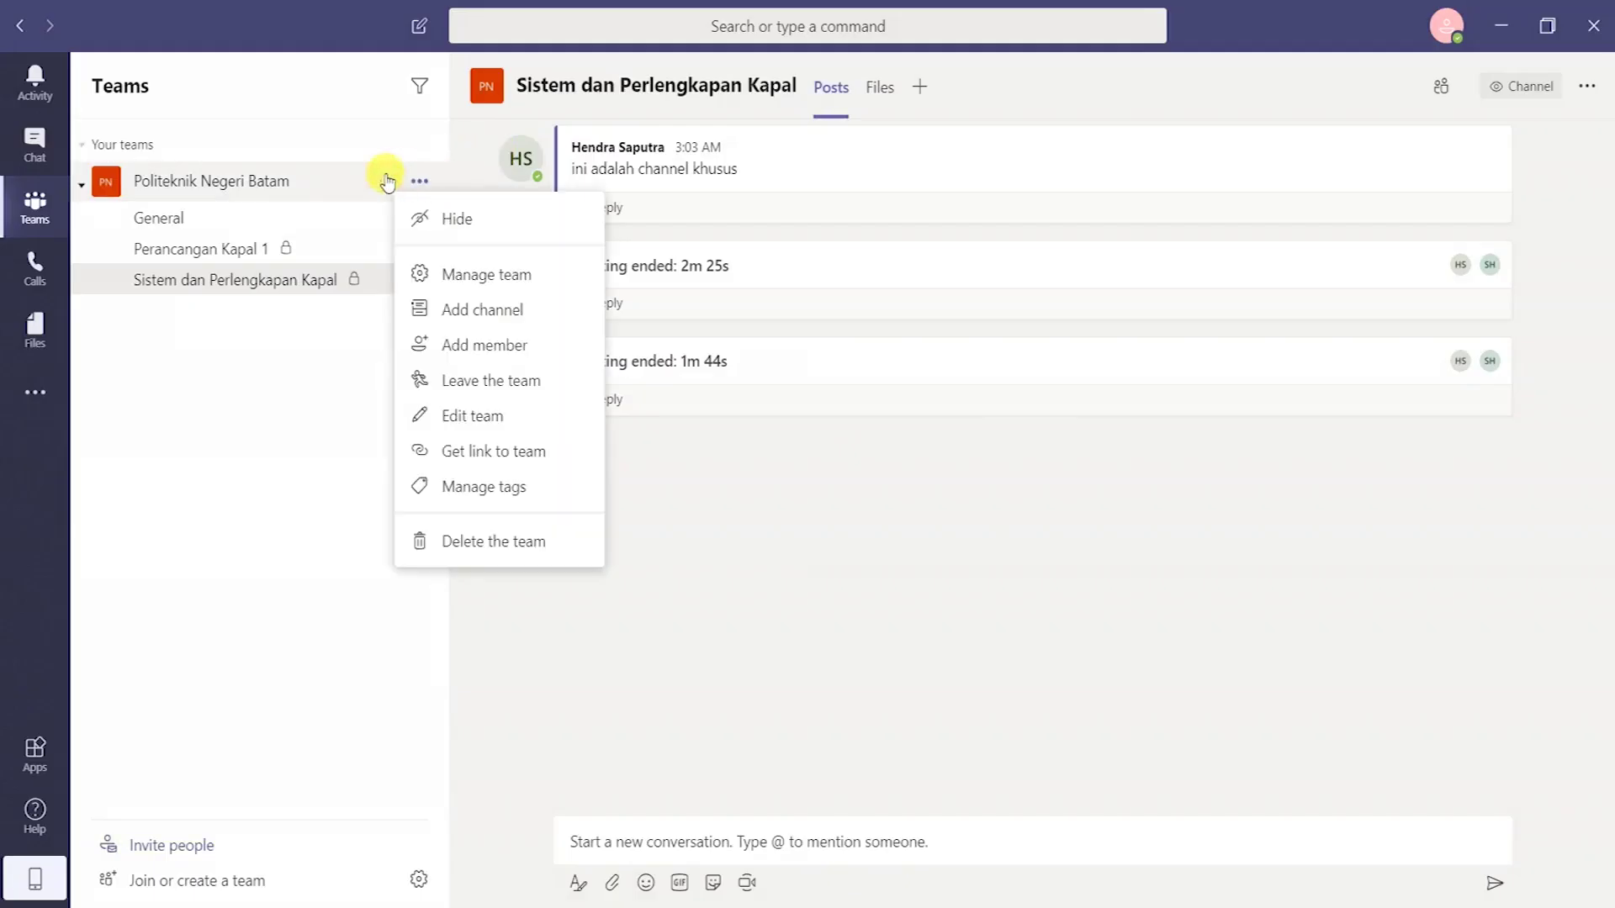
click(432, 286)
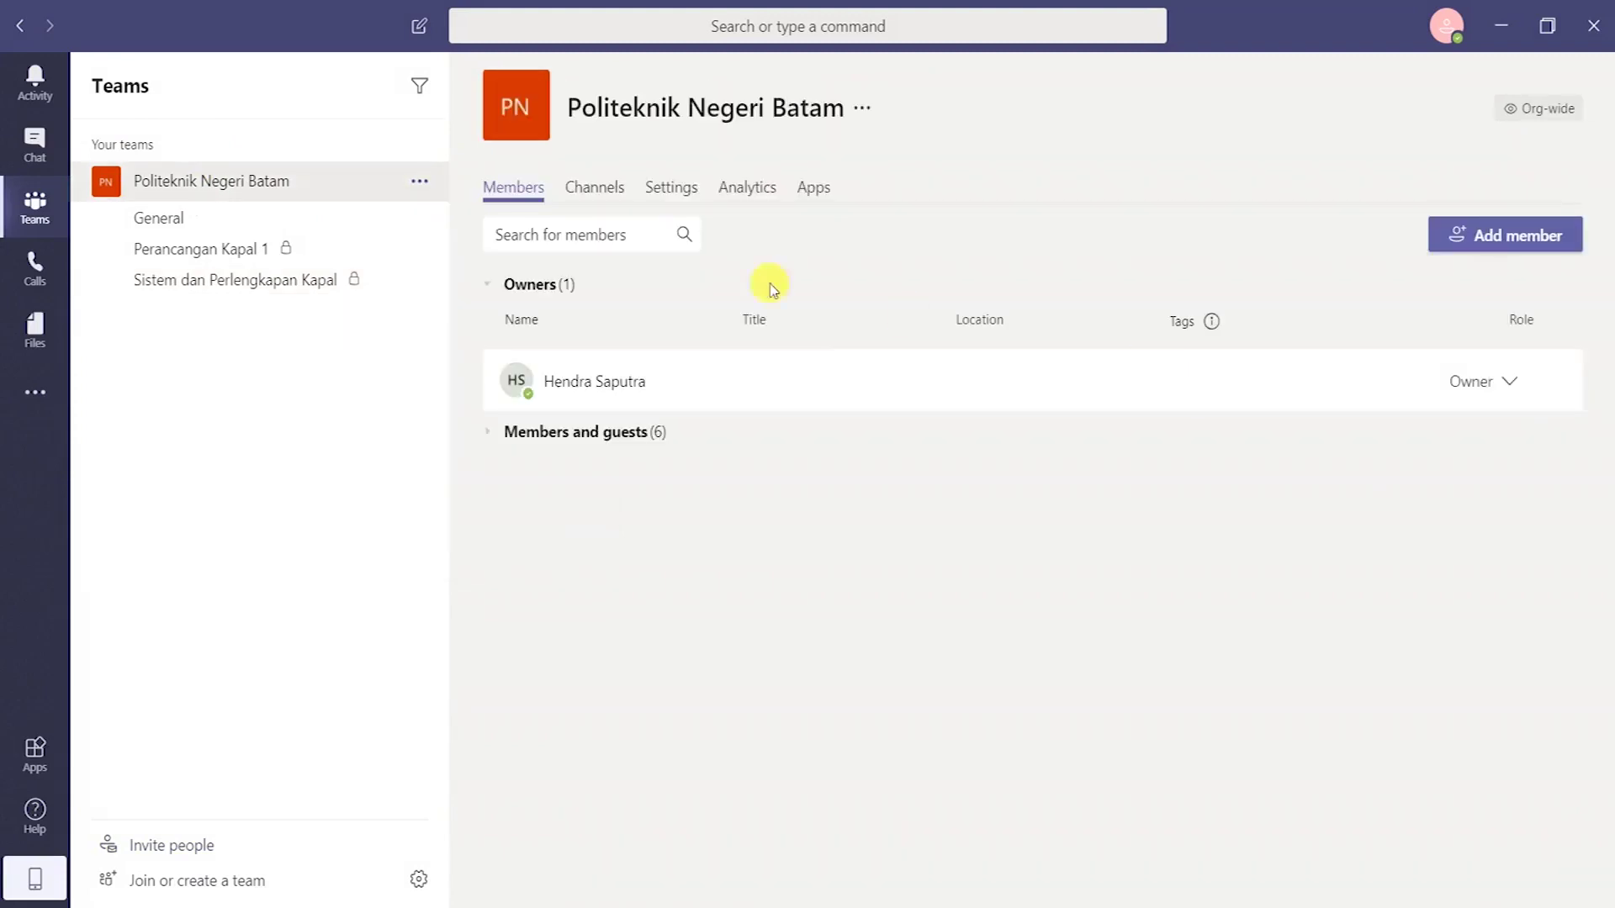
Step: Expand the Members and guests list on the team's Members tab
drag(544, 381, 638, 381)
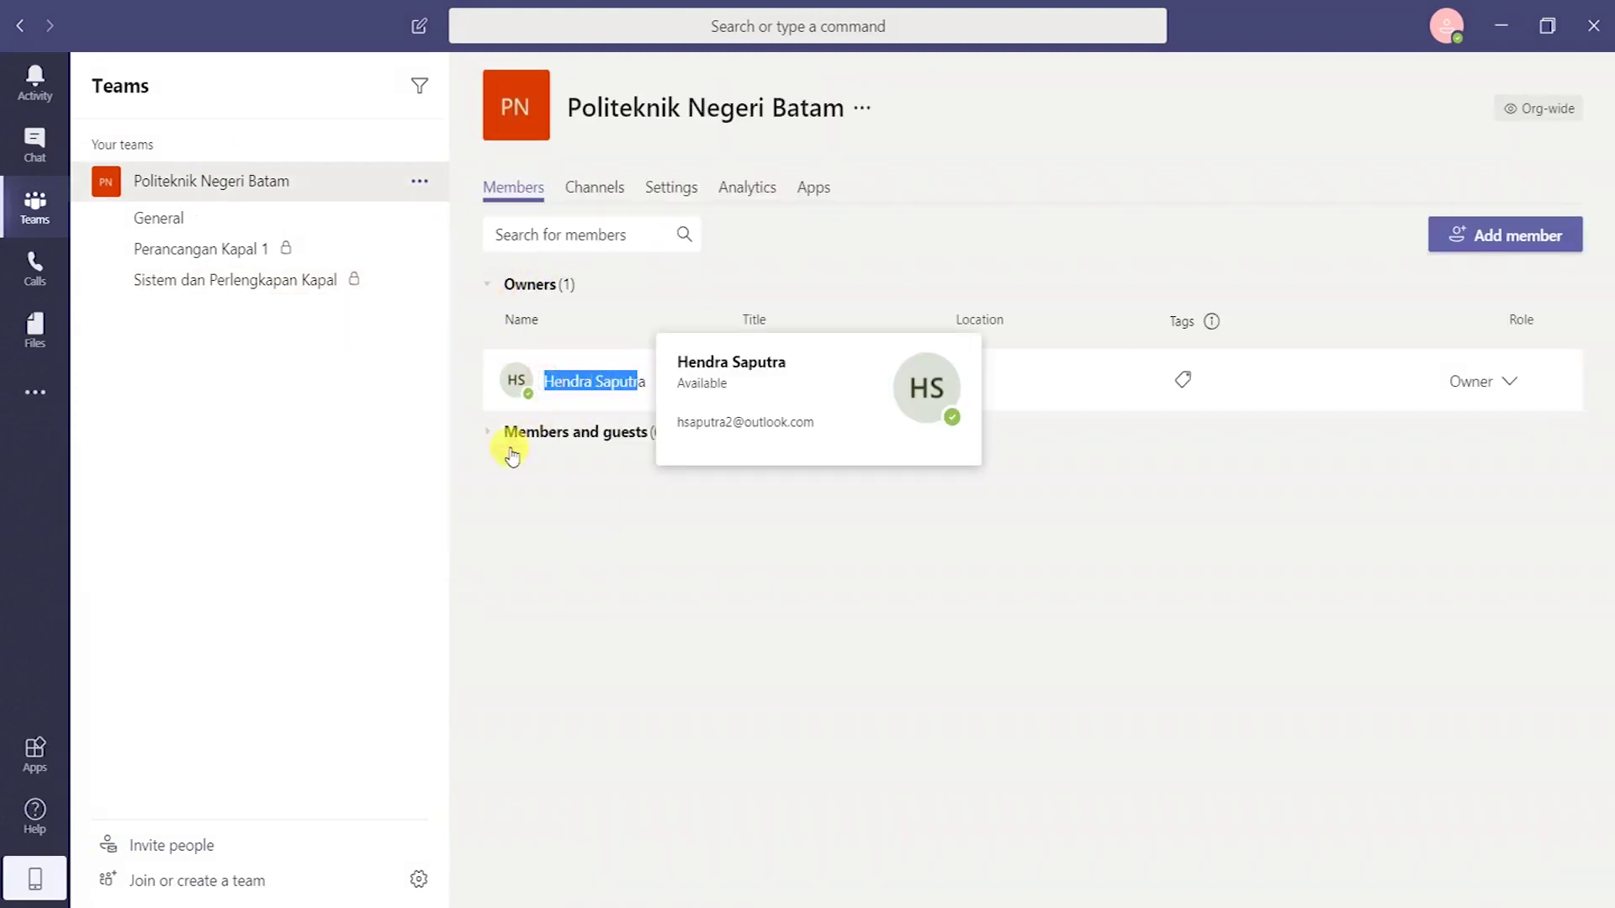
click(514, 461)
click(489, 433)
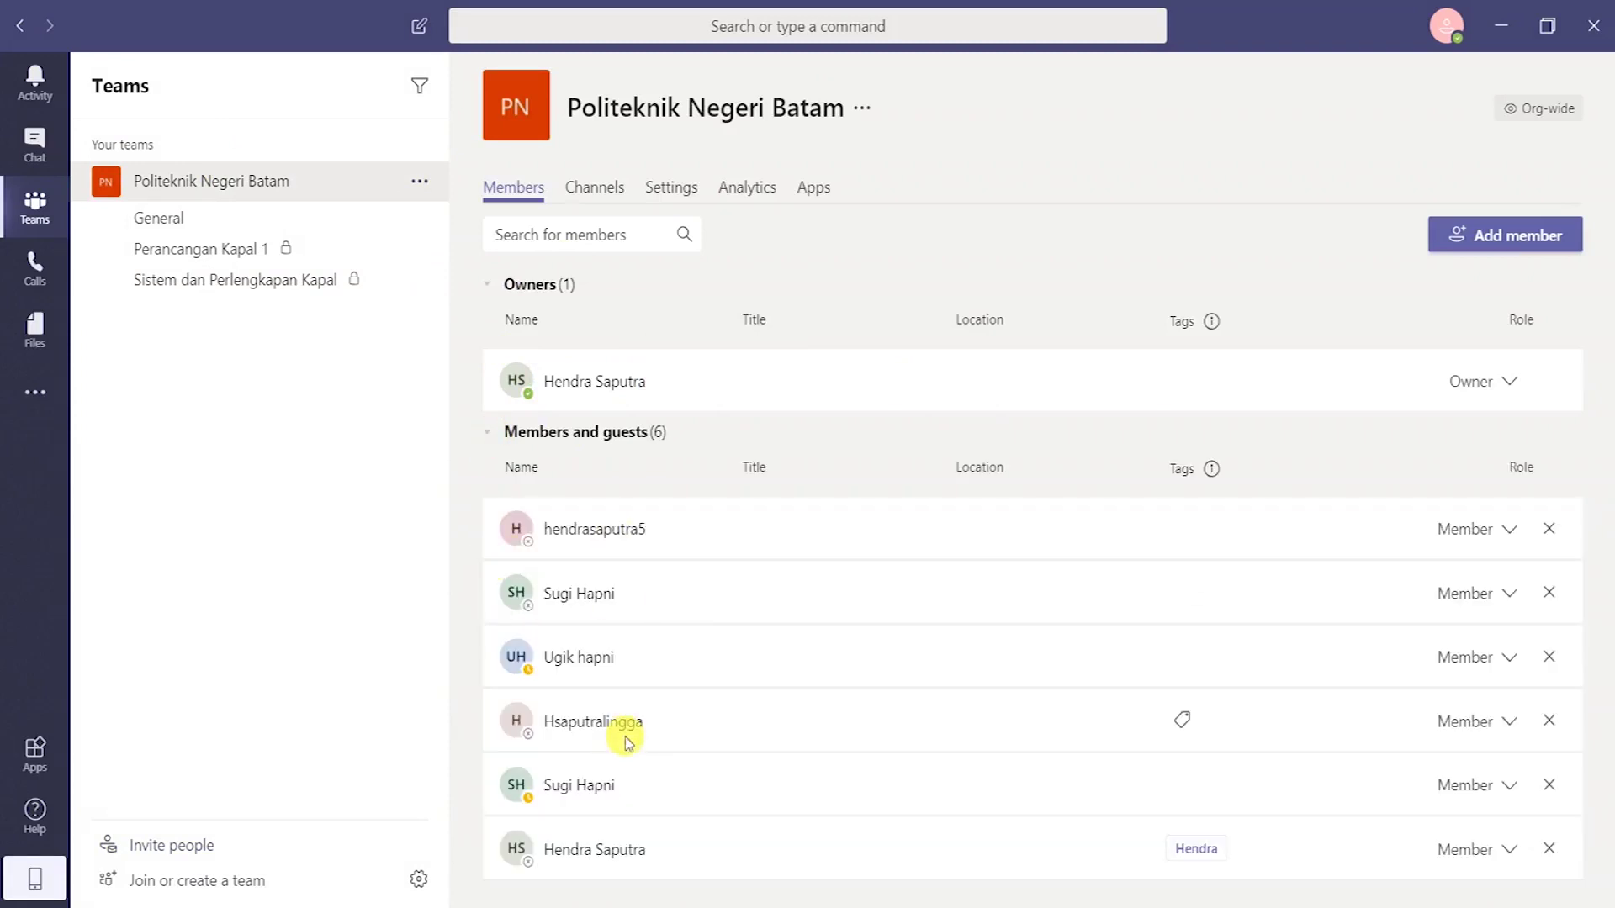
Step: Switch between Sistem dan Perlengkapan Kapal and Perancangan Kapal 1, ending on Perancangan Kapal 1
click(171, 257)
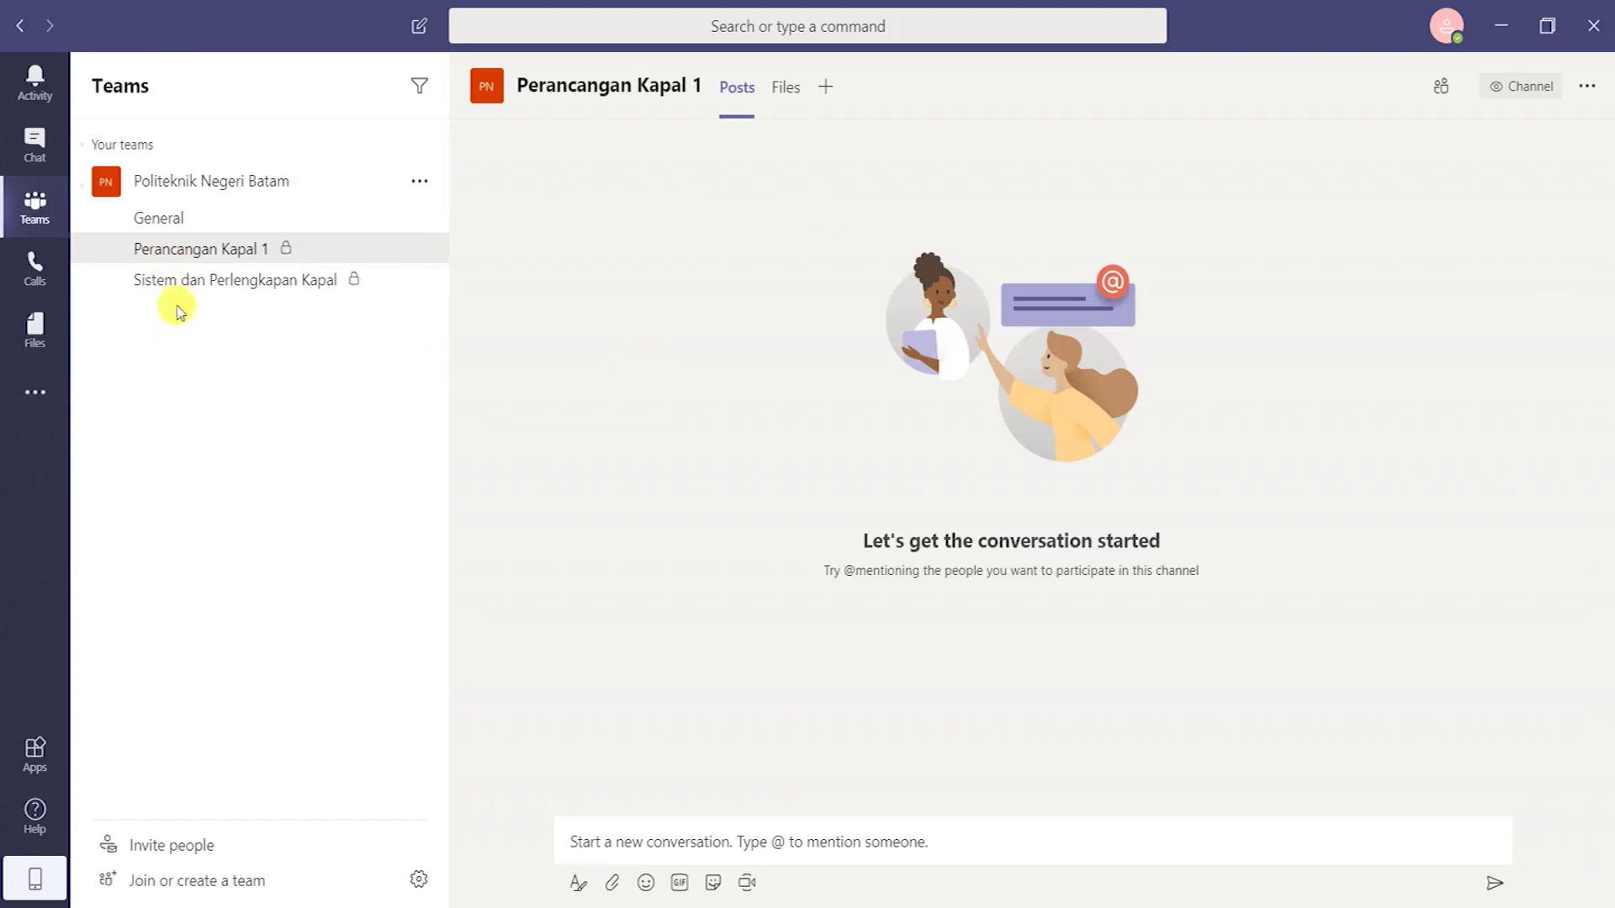
click(197, 282)
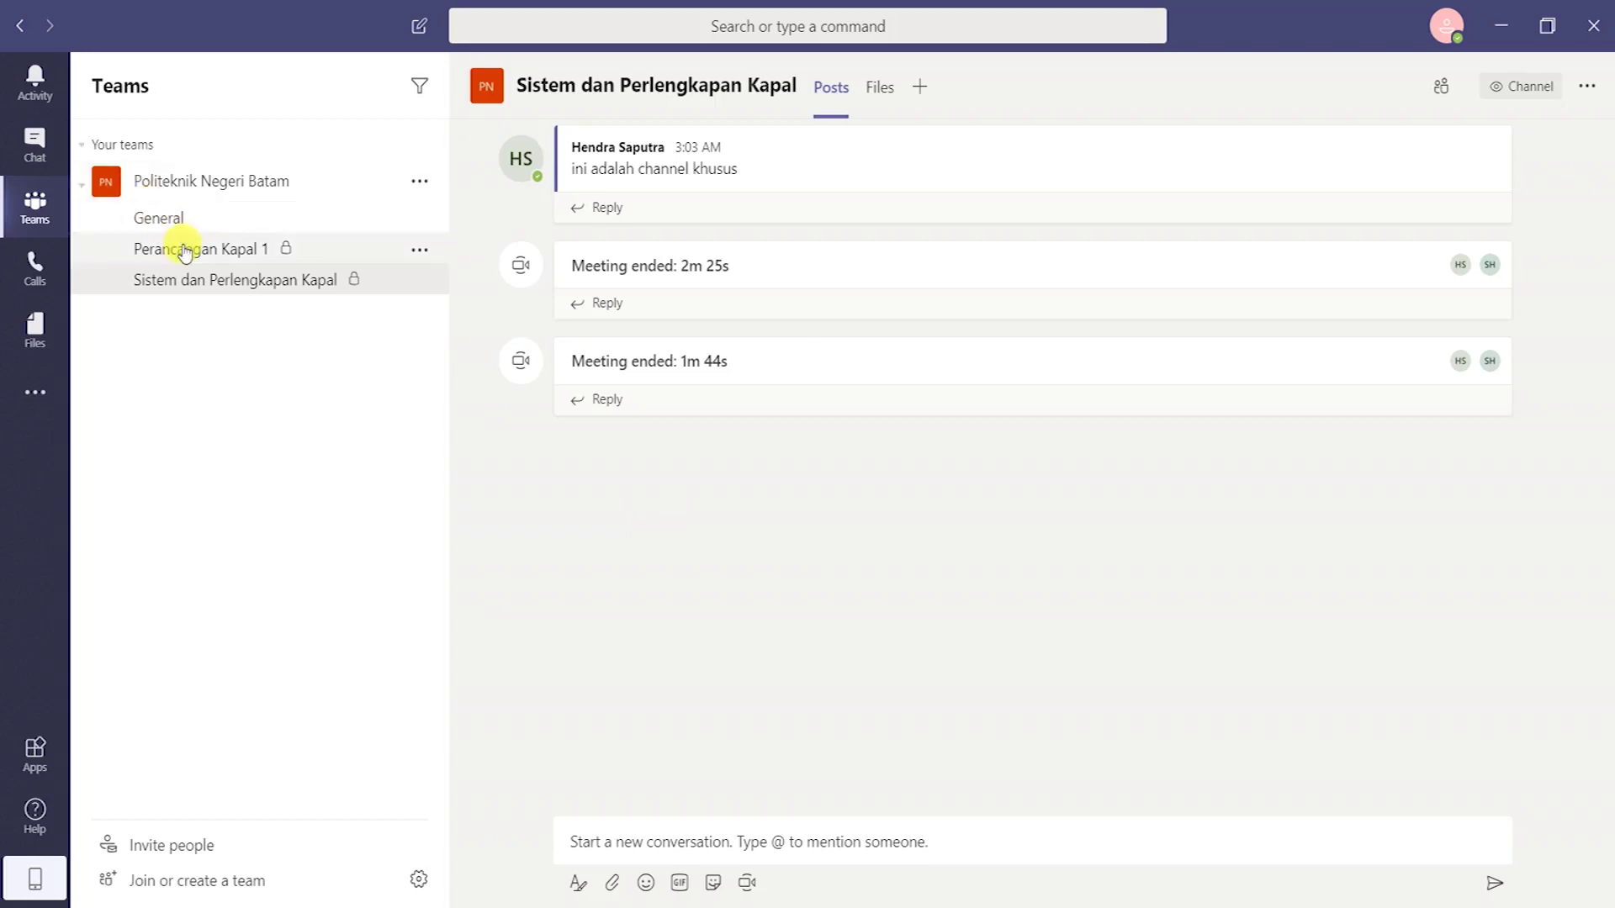
click(182, 248)
click(181, 282)
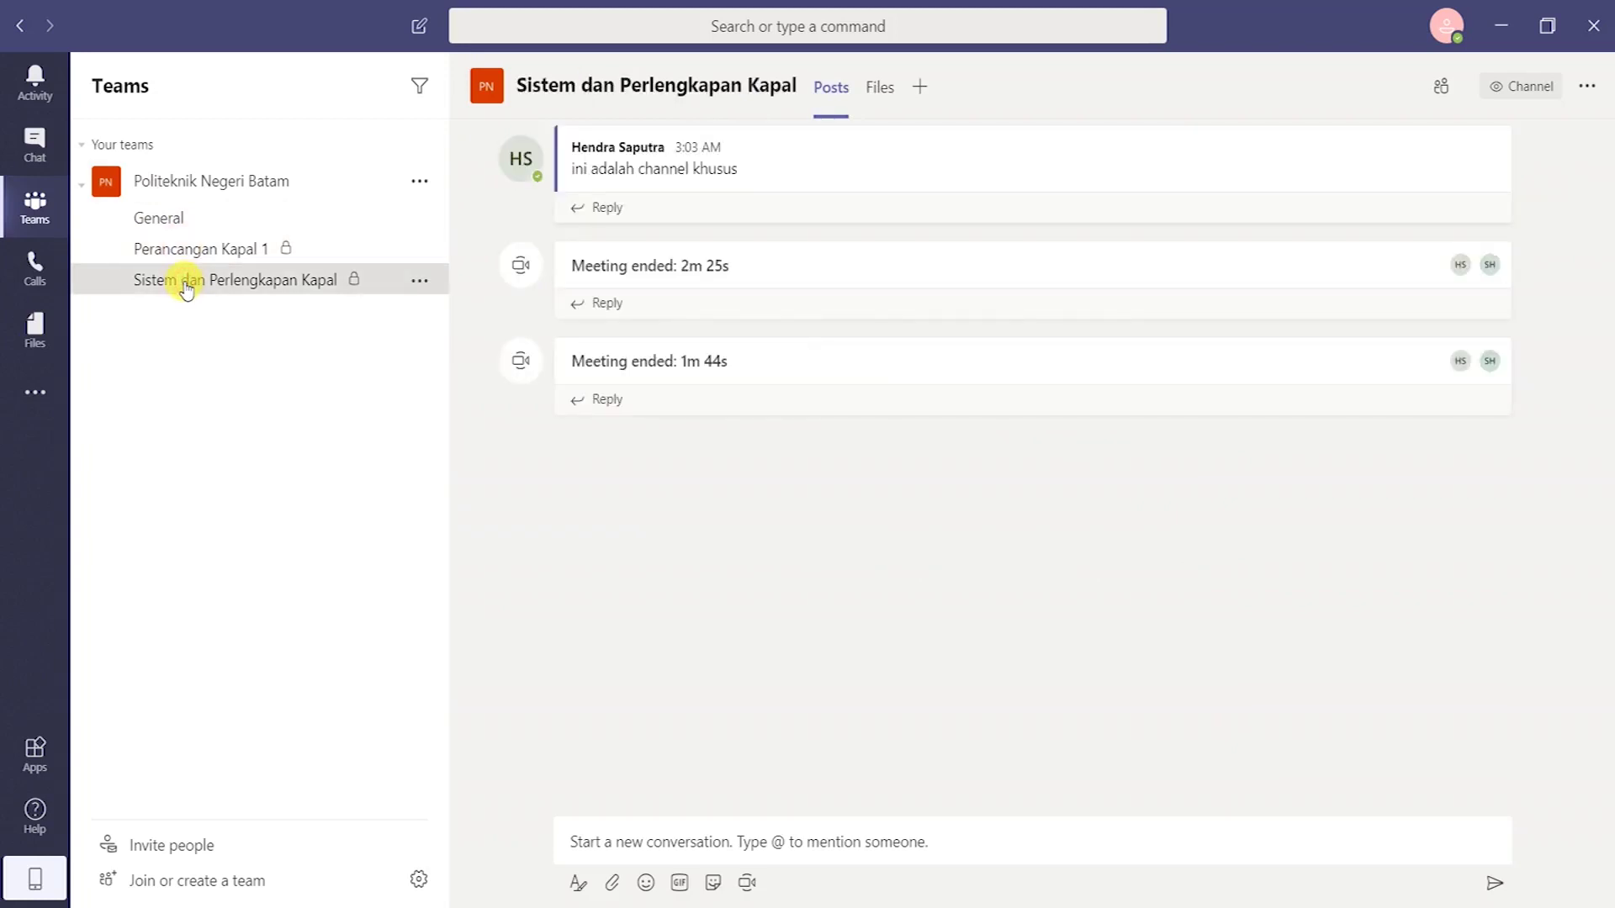
click(182, 248)
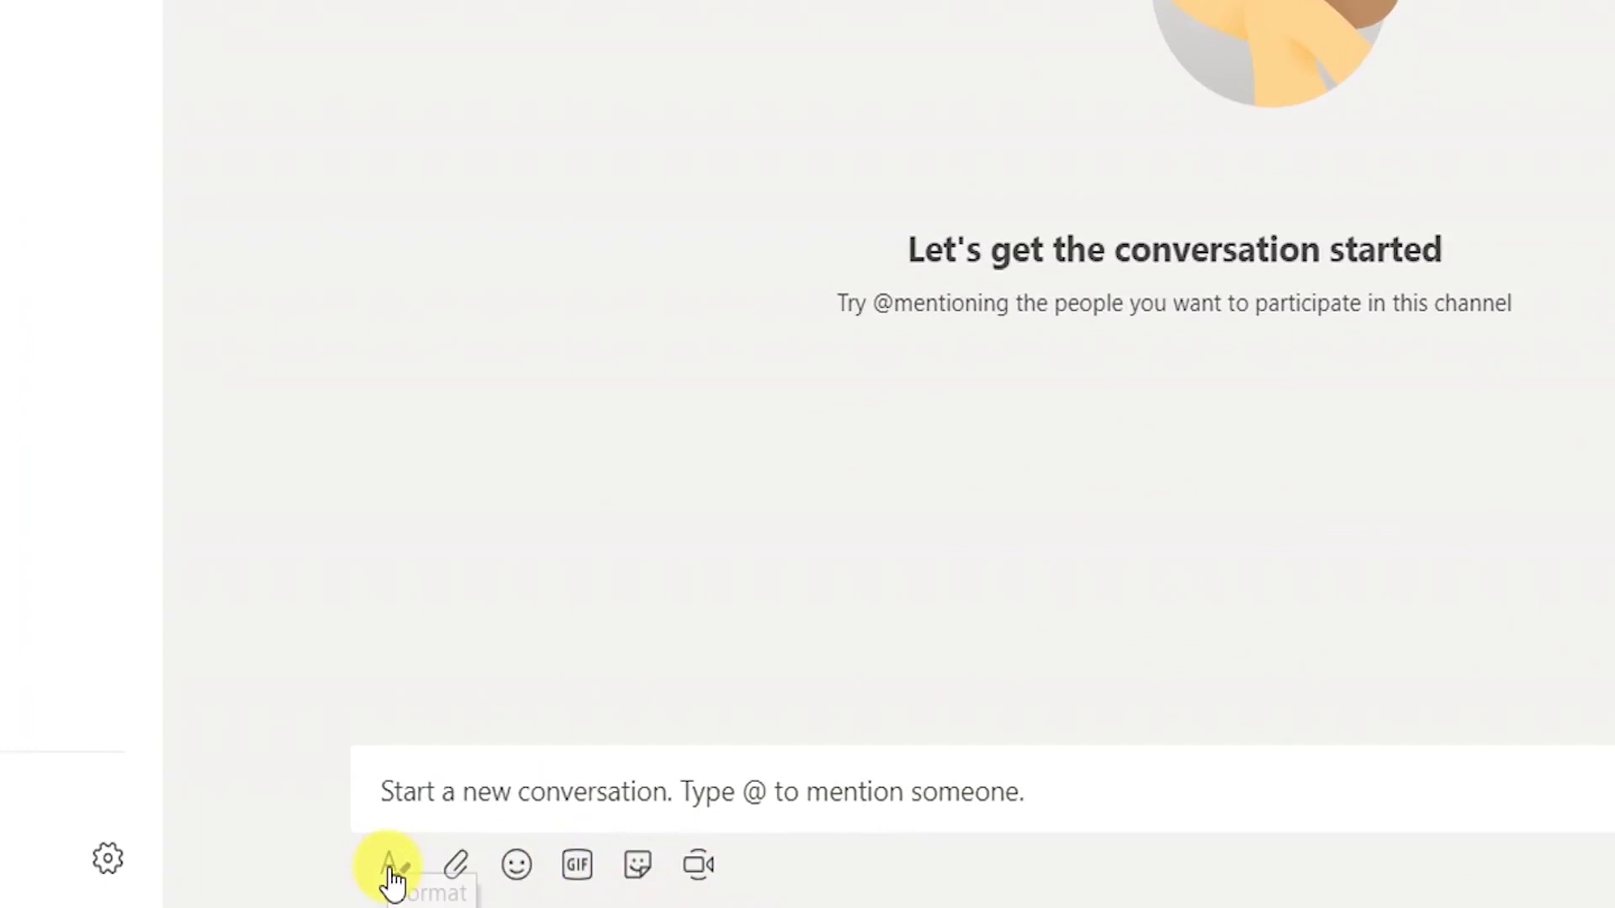
Step: Post the message 'Chat' in the Perancangan Kapal 1 channel
click(420, 793)
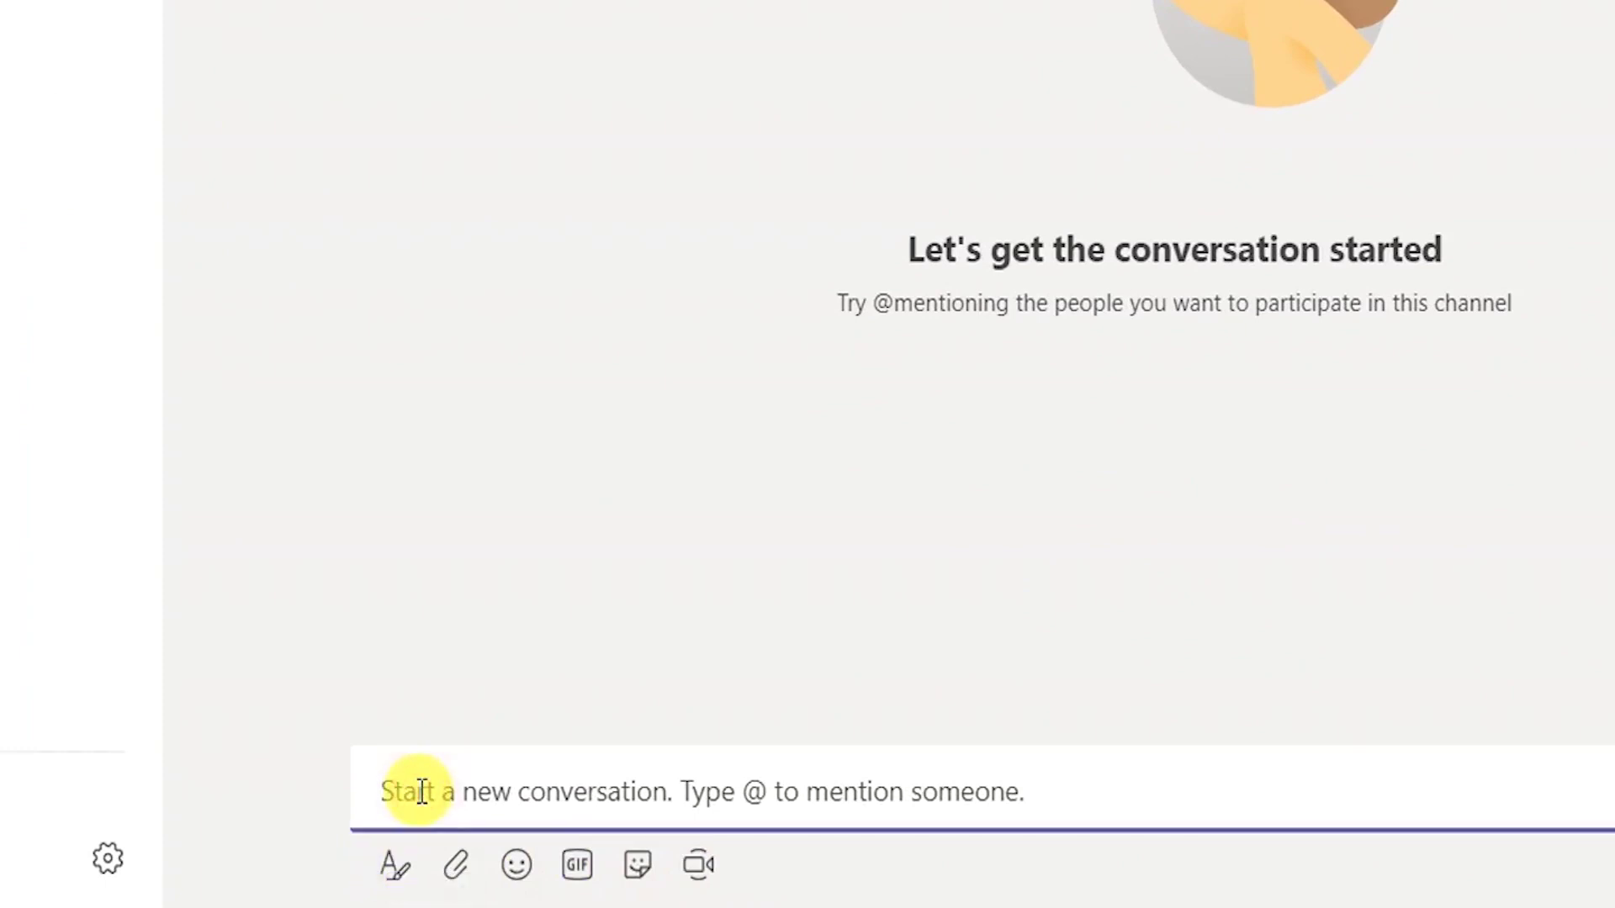
text(Chat)
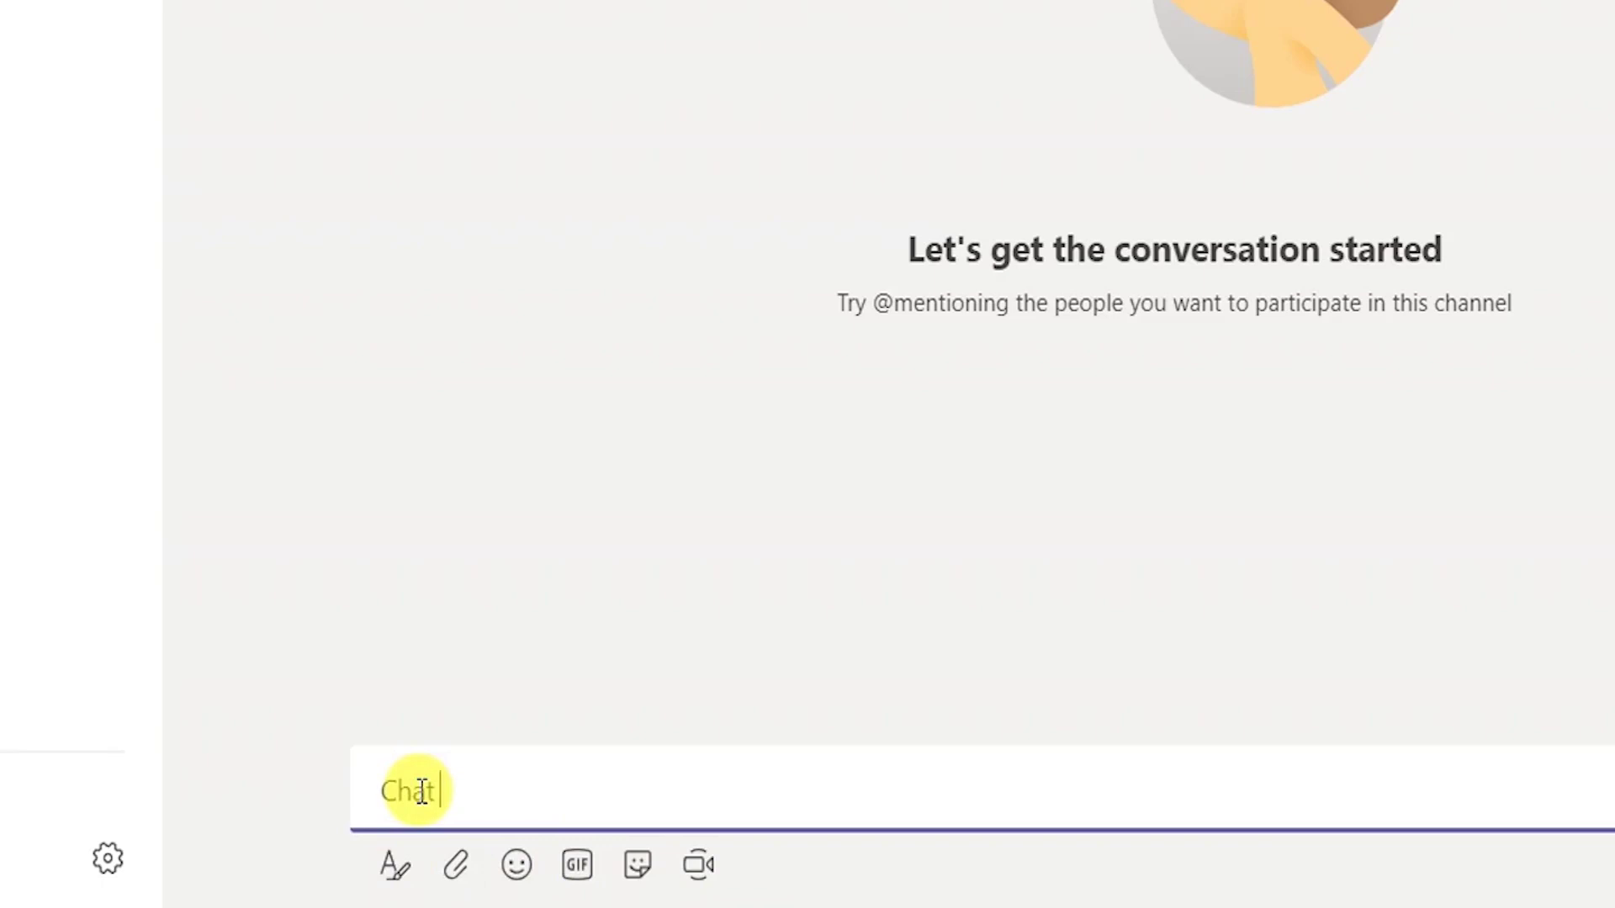
key(BackSpace)
key(BackSpace)
key(BackSpace)
key(BackSpace)
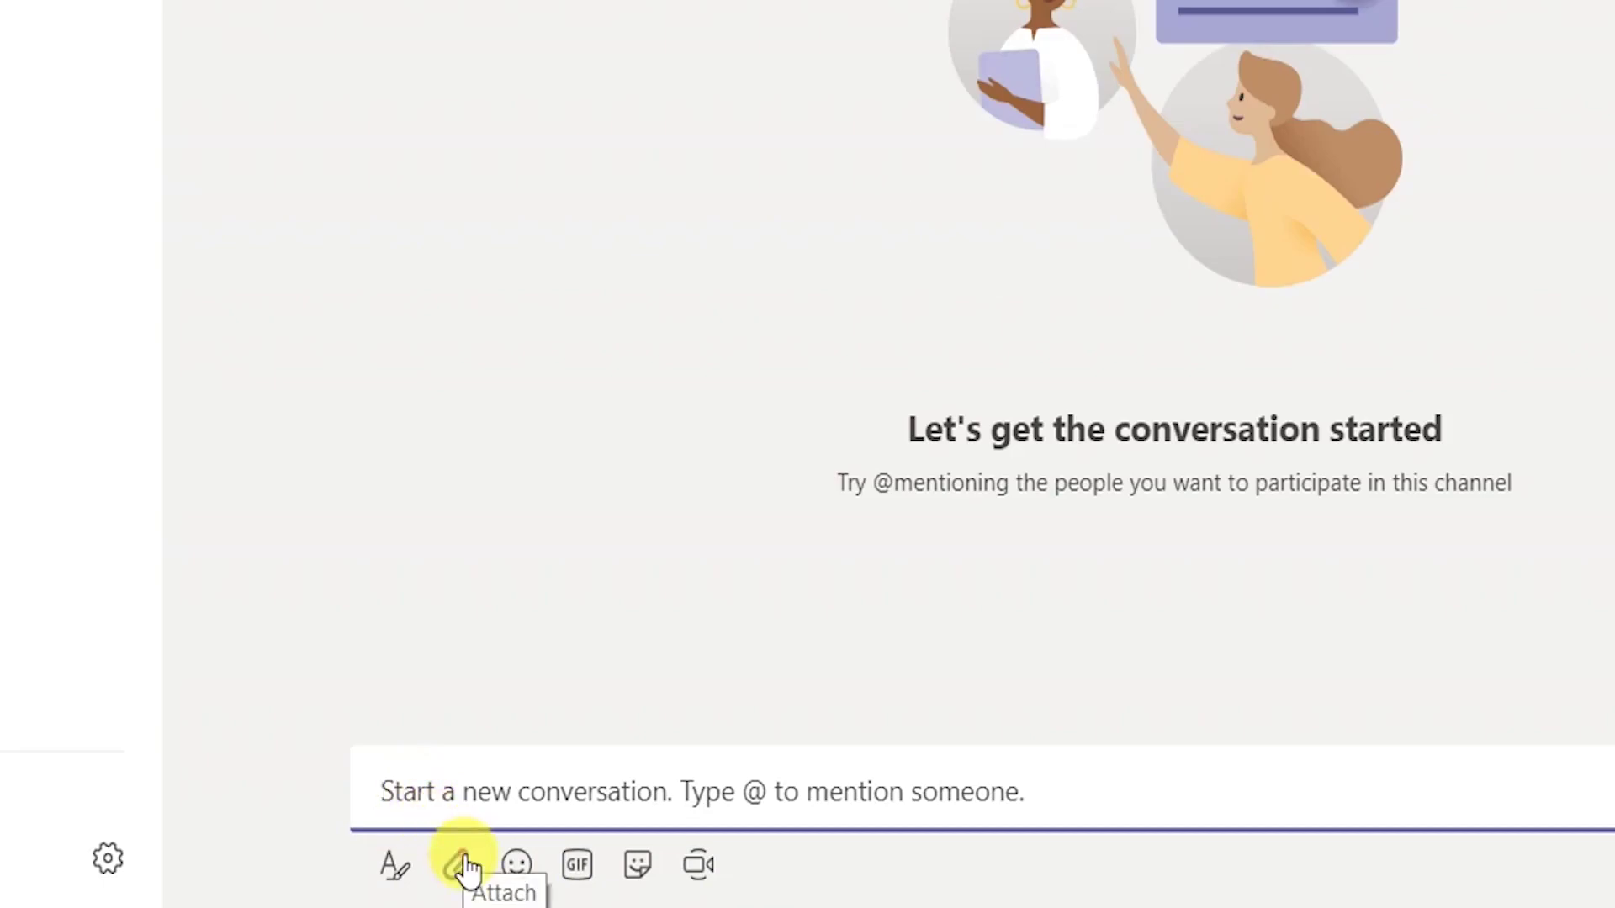
Step: Try the Attach, Emoji and GIF options, closing each panel without adding anything
click(464, 867)
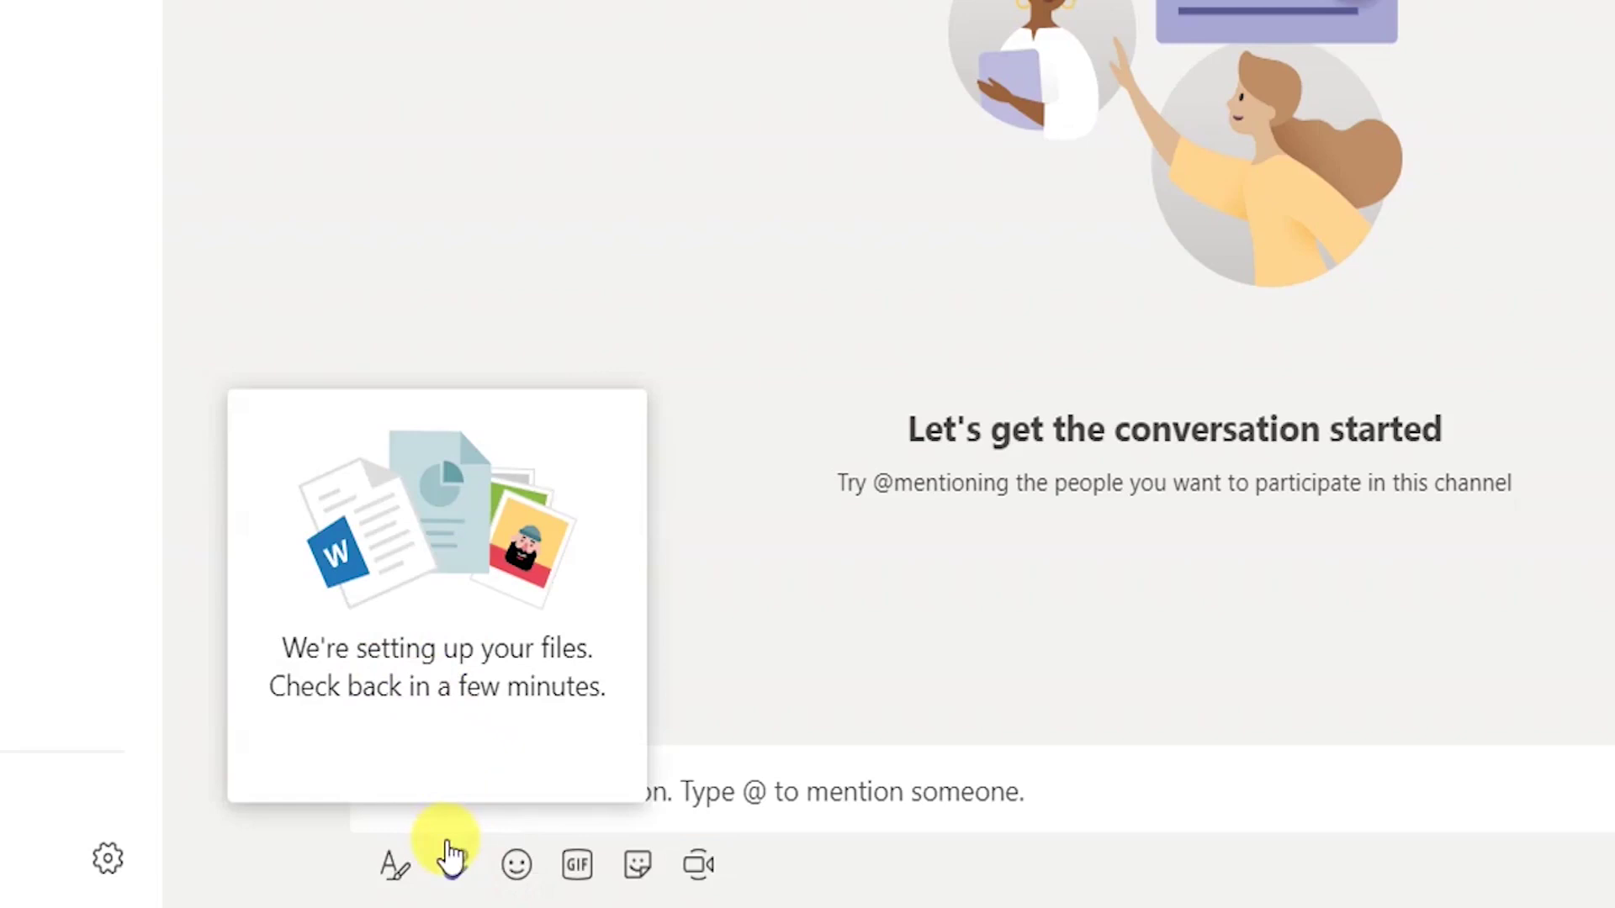
click(699, 575)
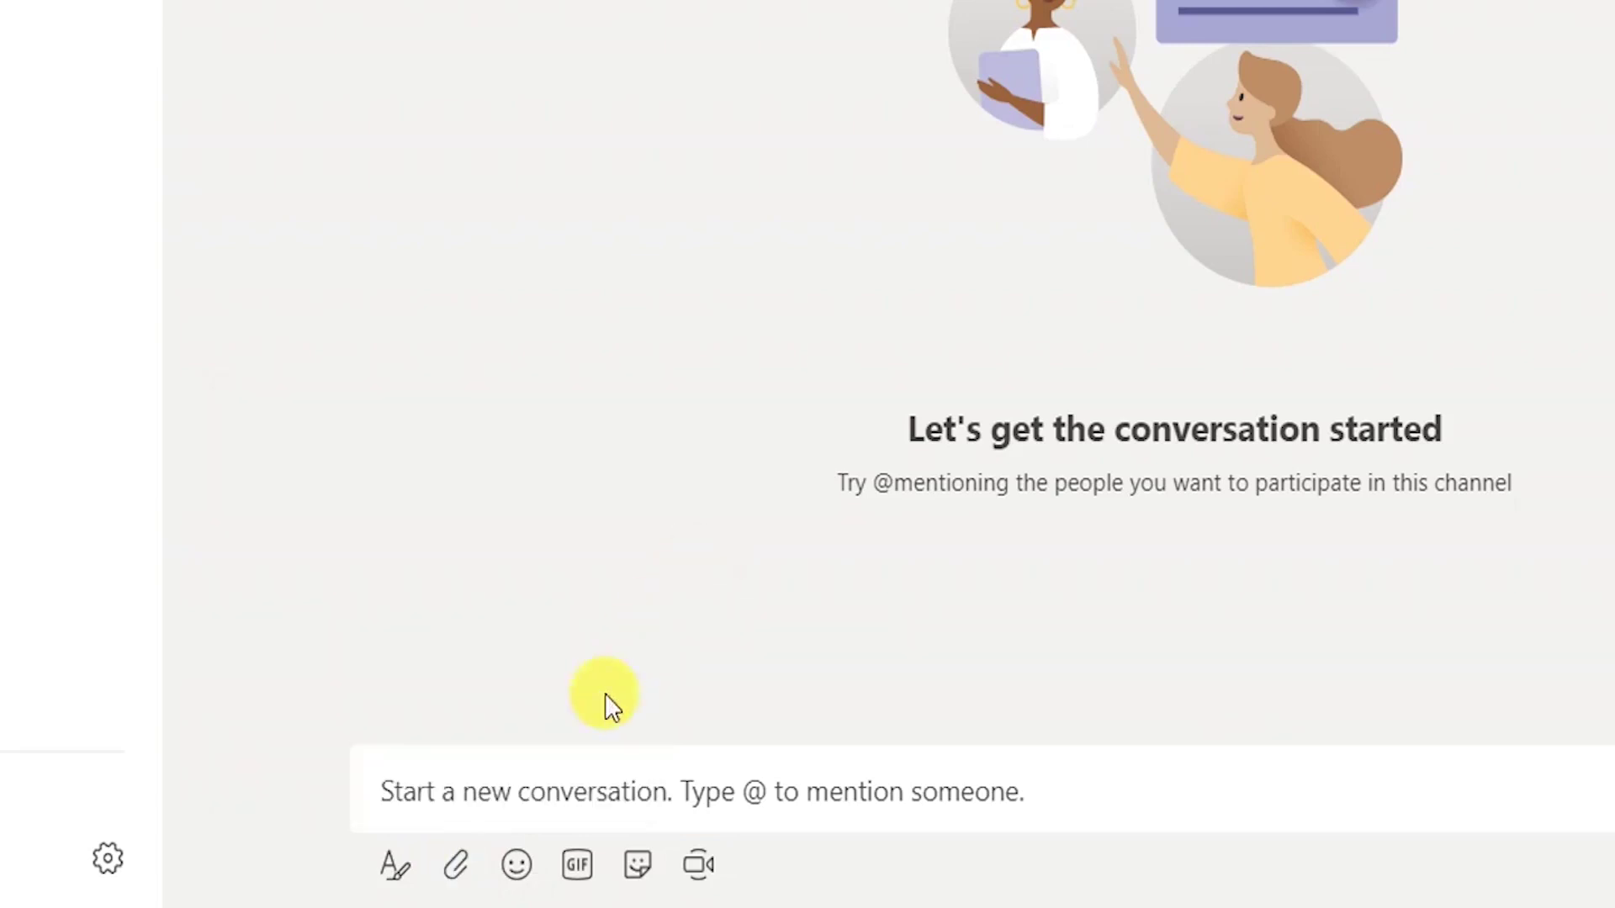
click(517, 865)
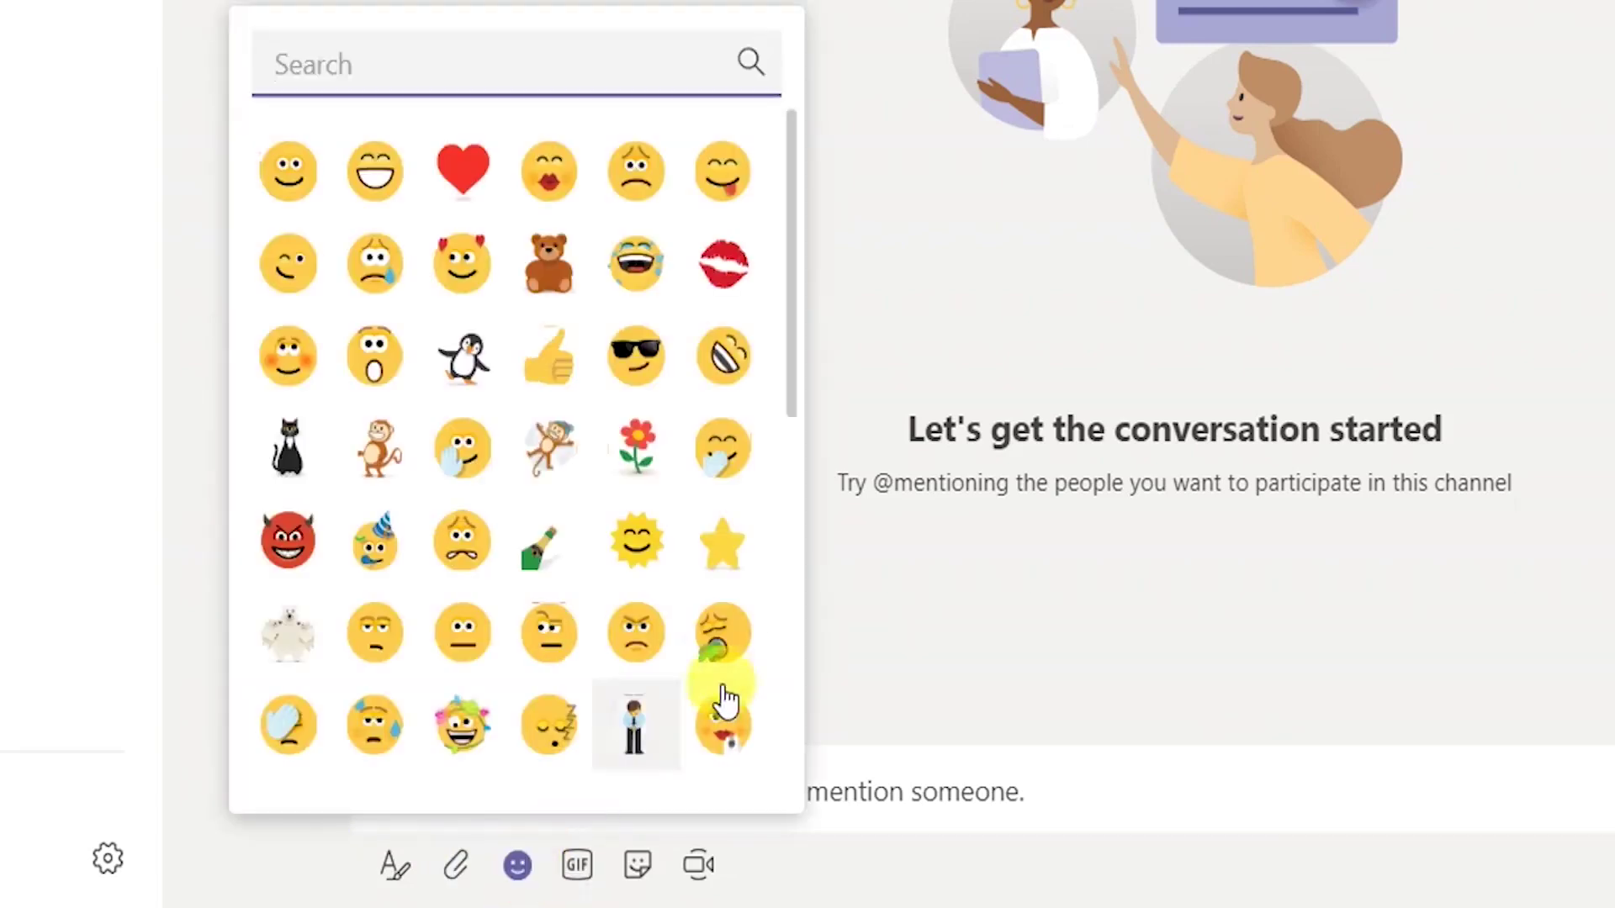
click(941, 639)
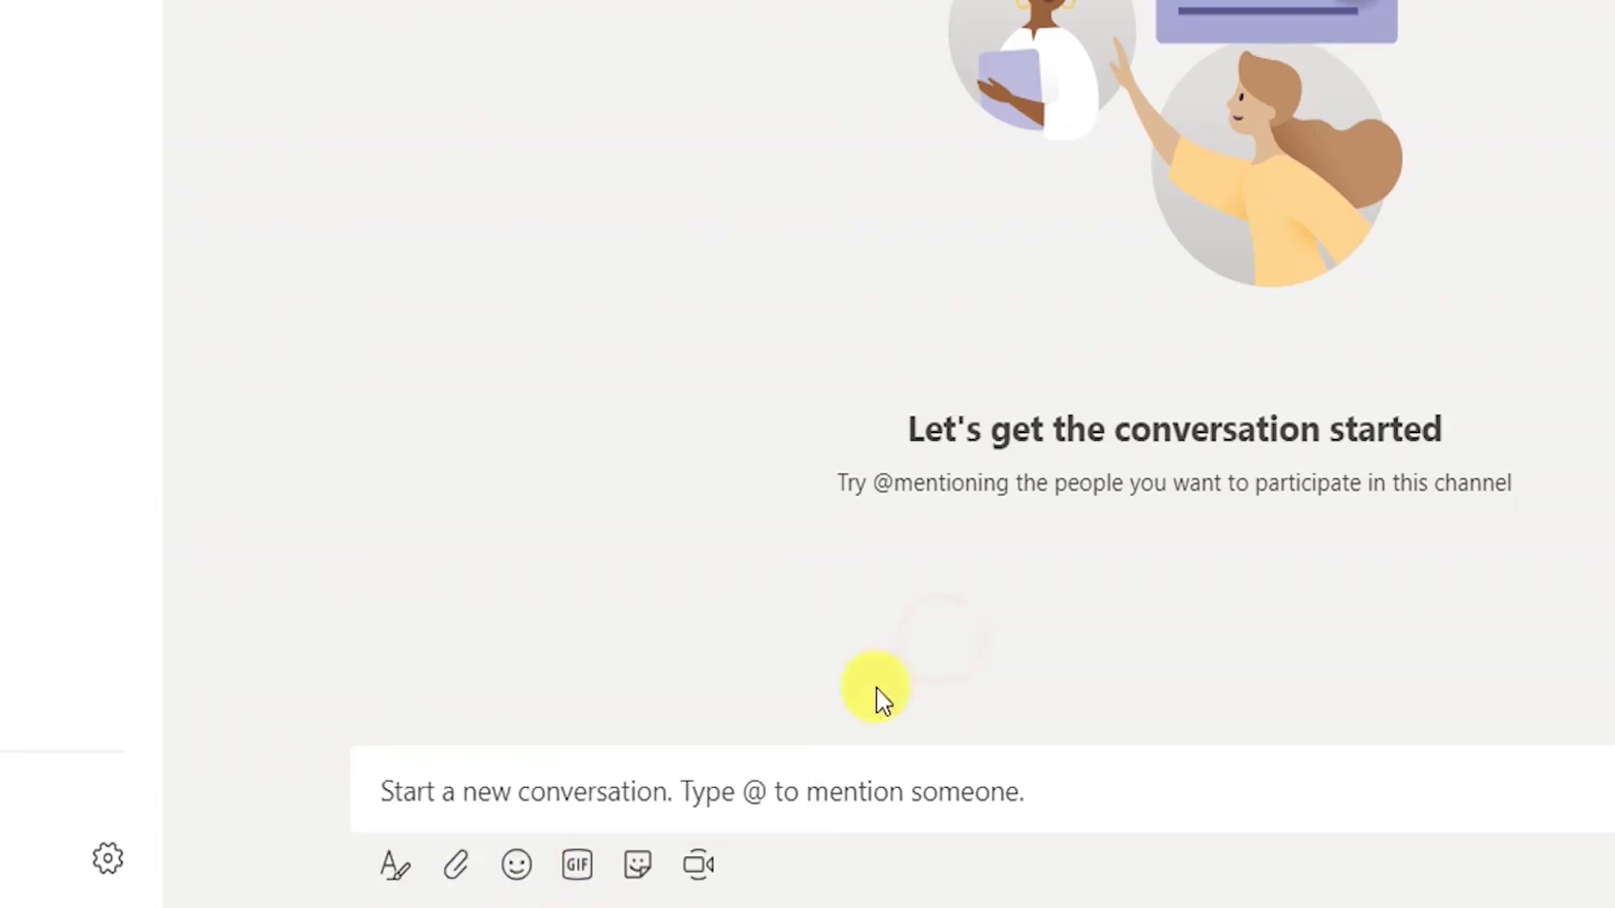
click(581, 875)
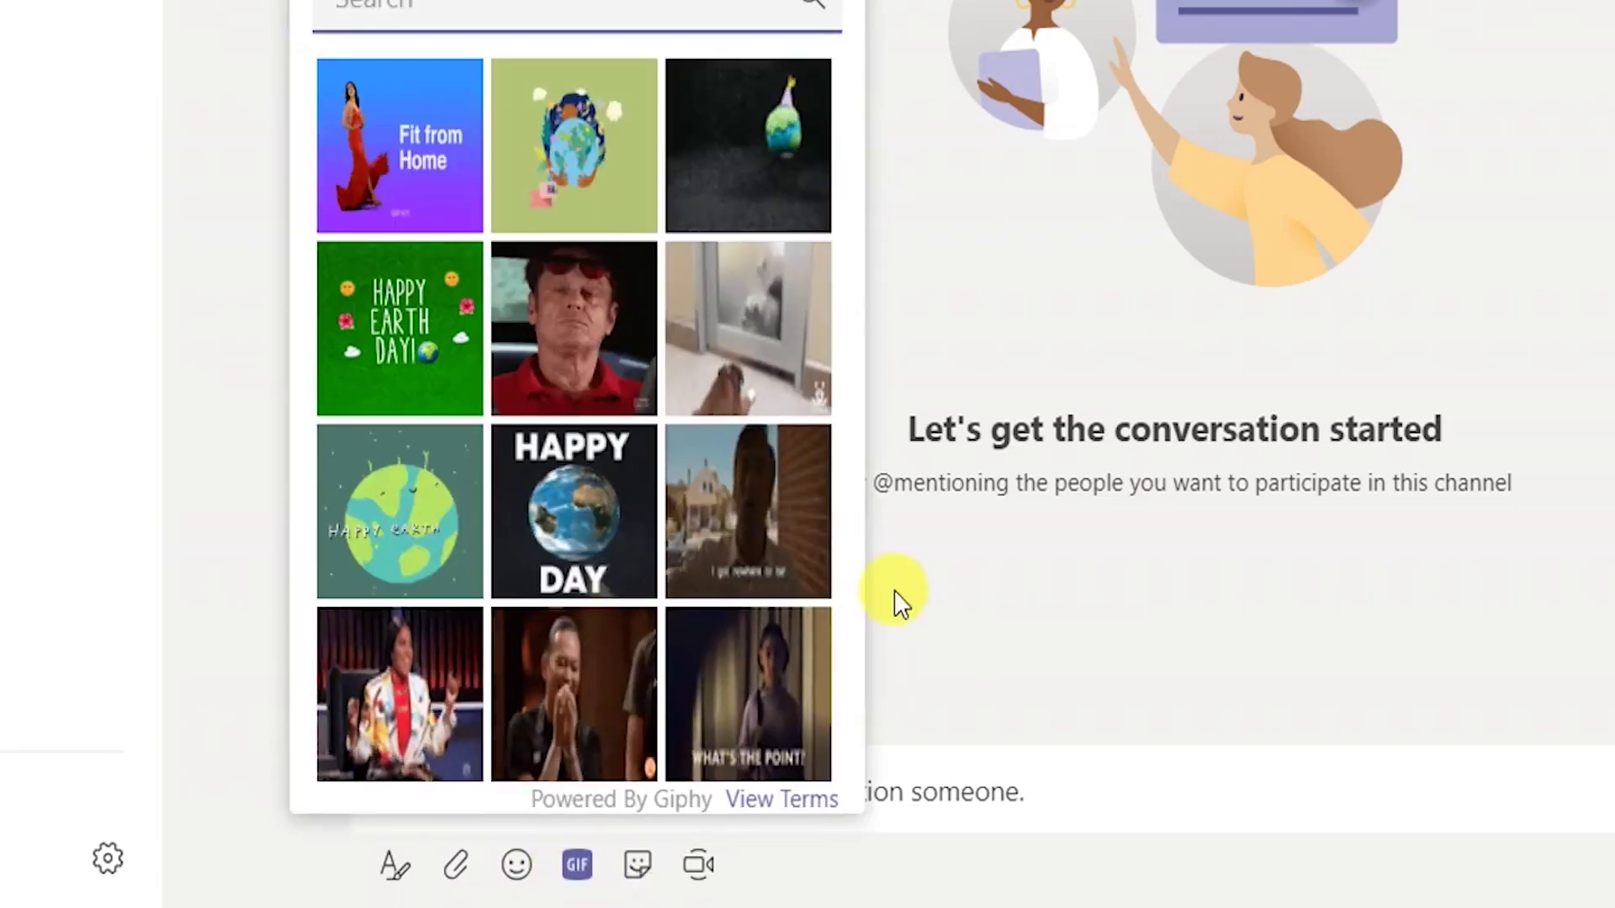
click(1050, 575)
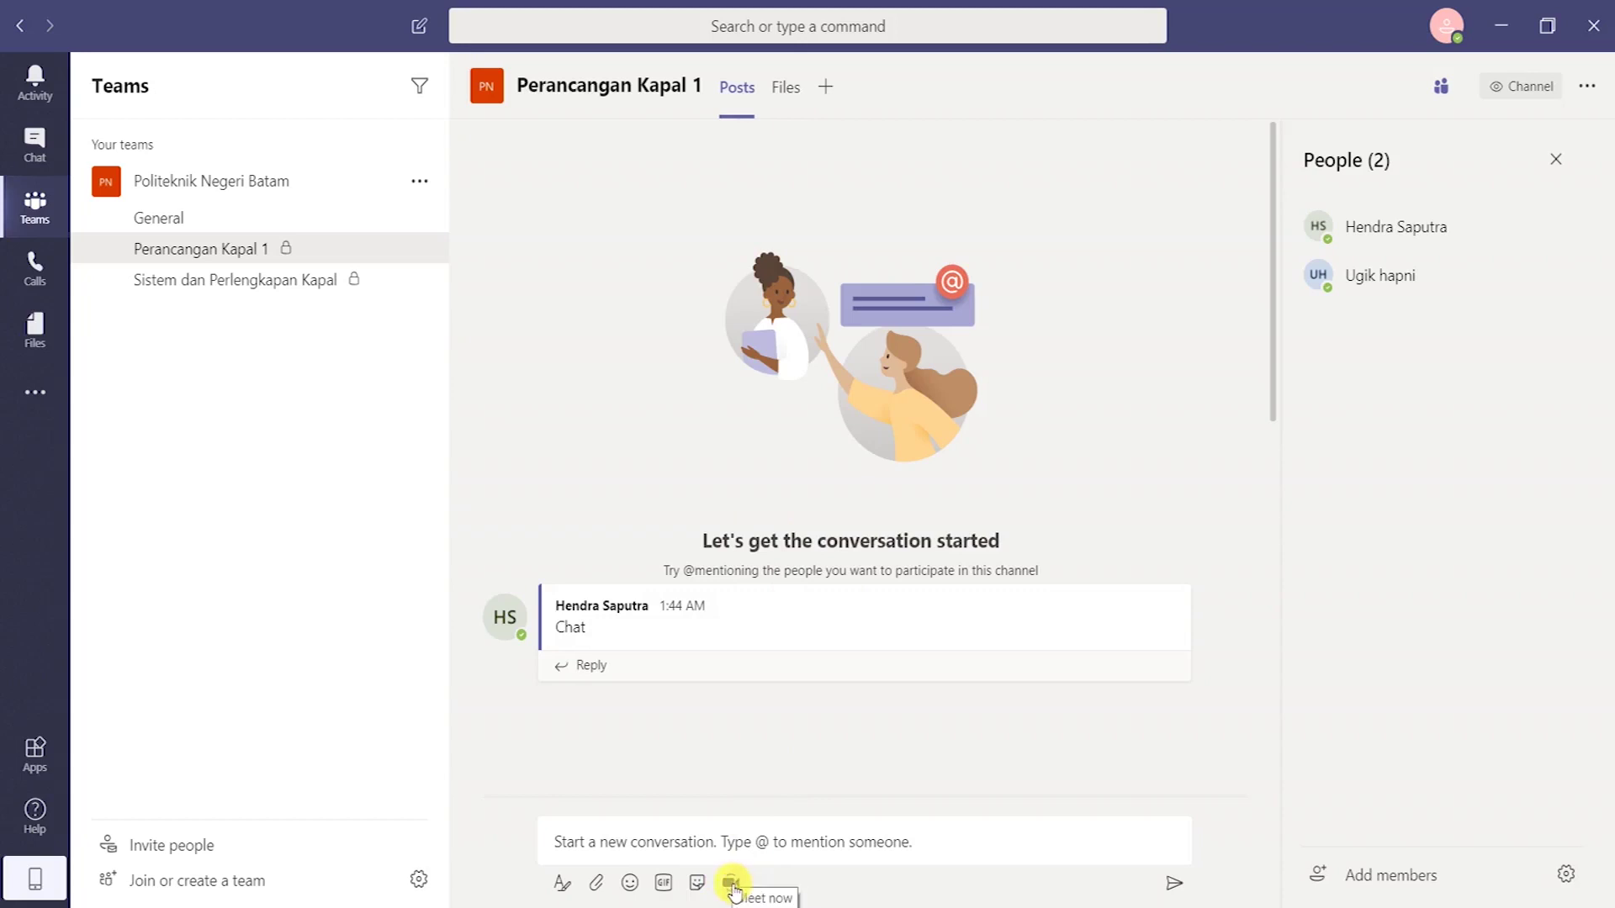
Step: Start an instant Meet now meeting from the Perancangan Kapal 1 channel
click(731, 885)
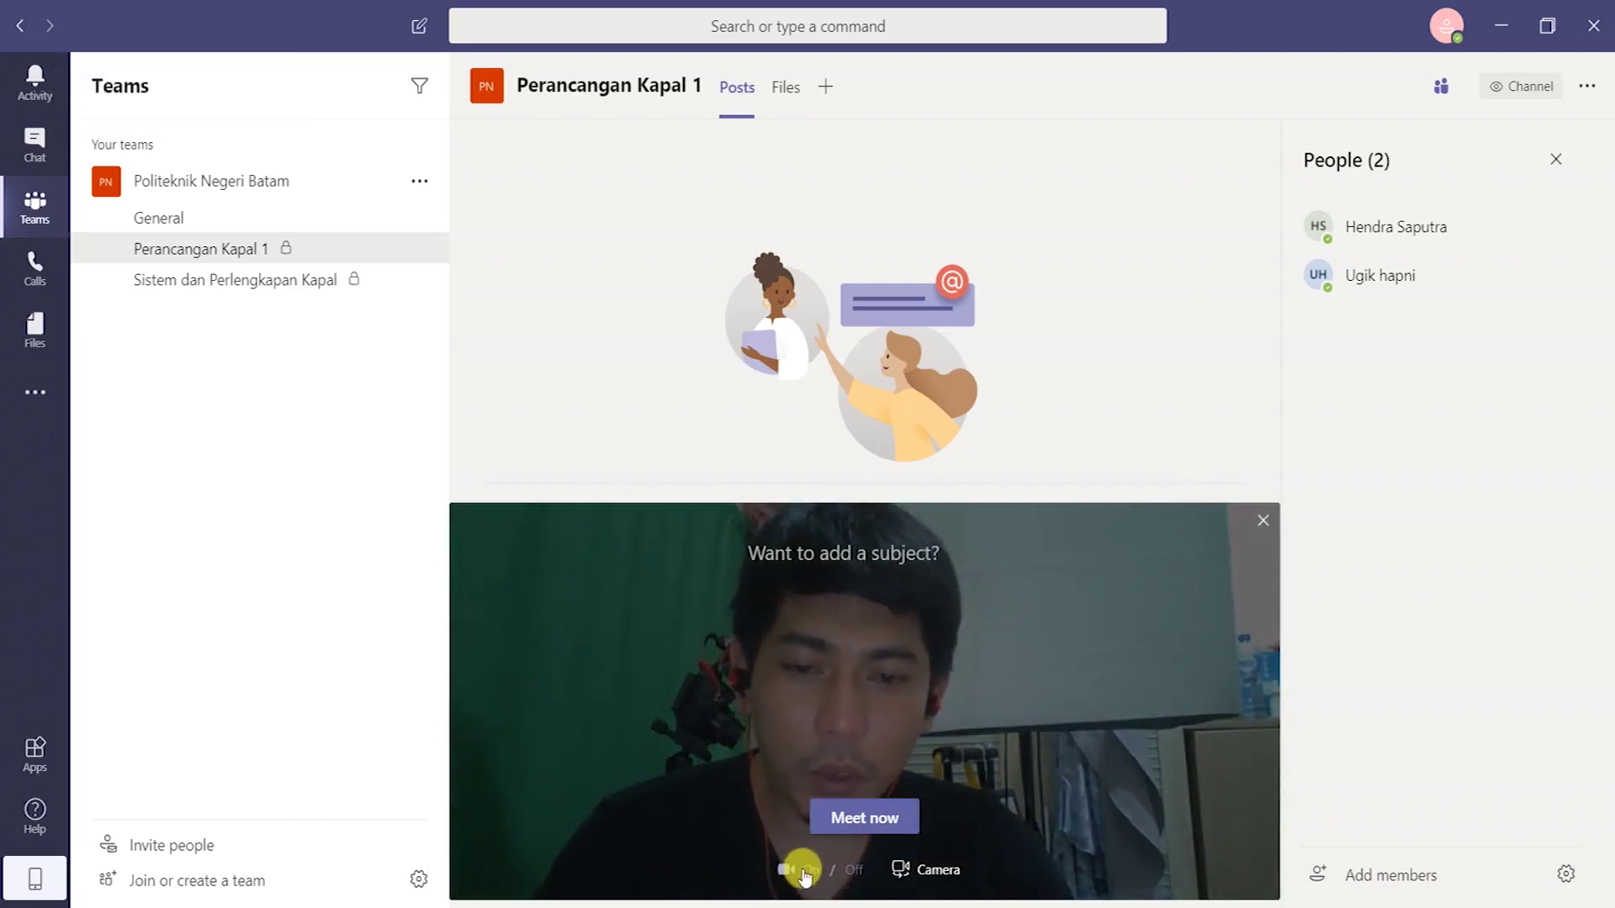
click(863, 824)
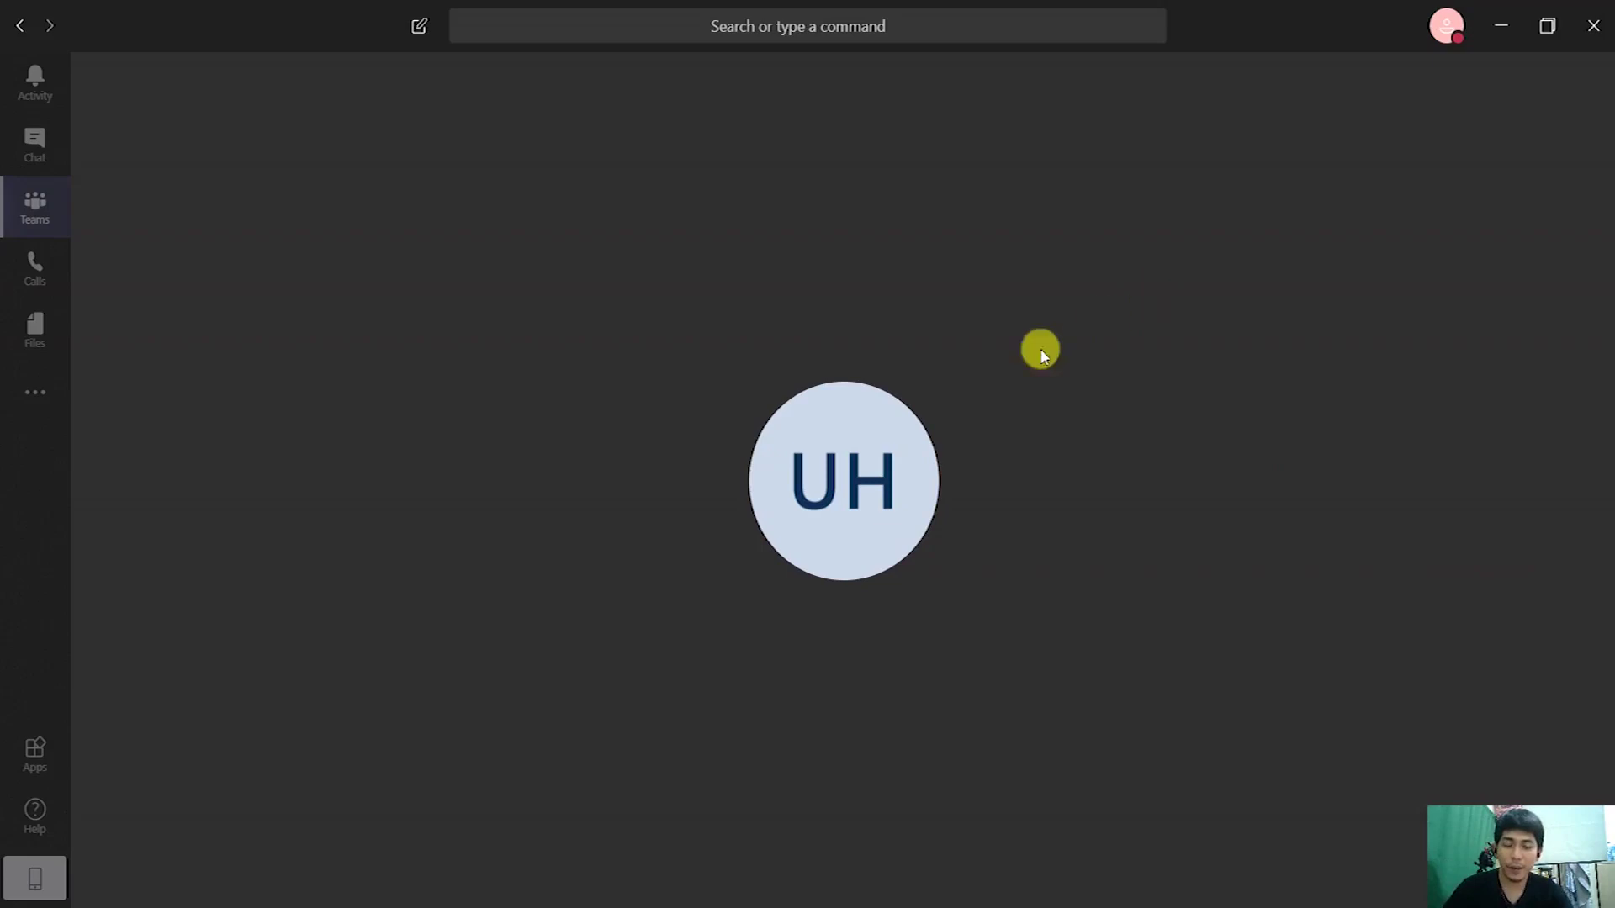
Step: Present the This PC window in the meeting, then stop sharing
mouse_move(967, 371)
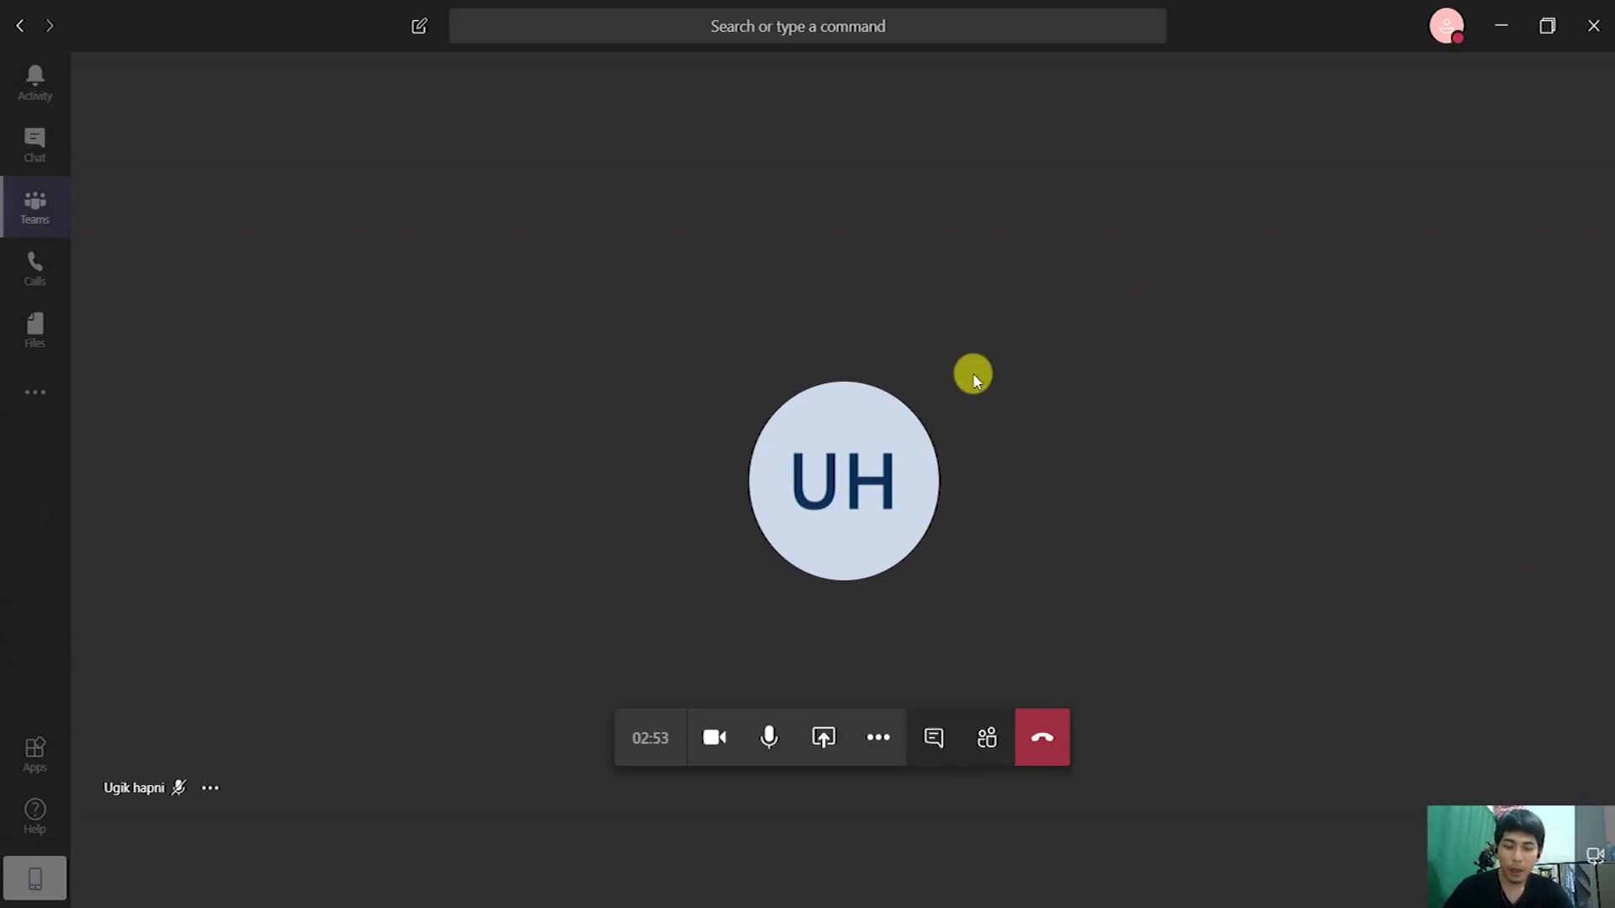
click(824, 744)
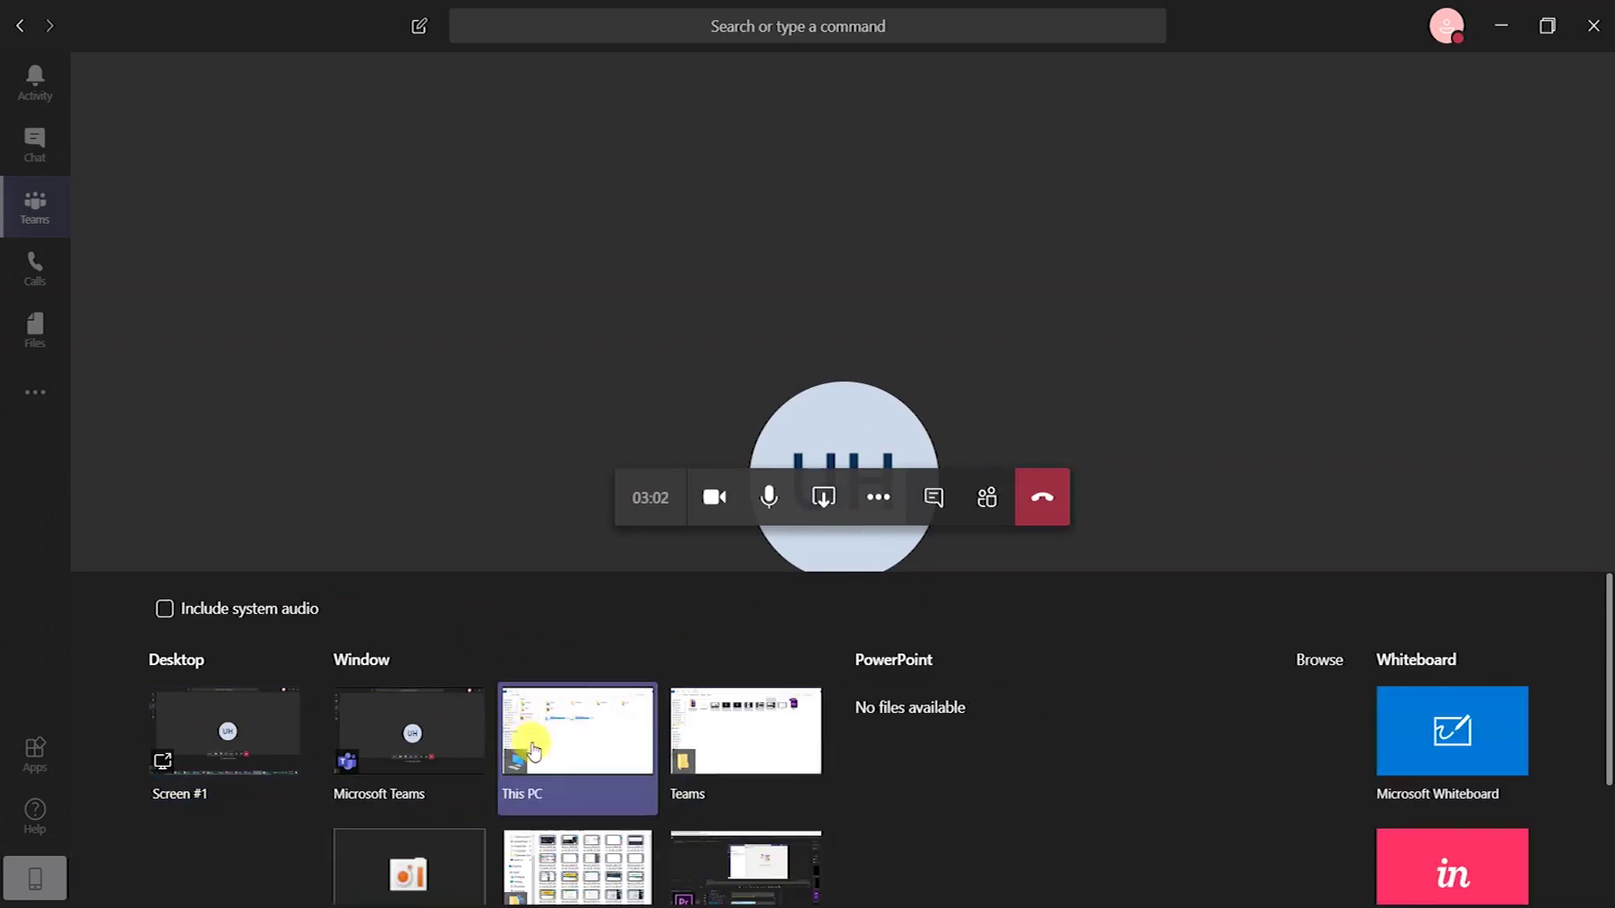
click(578, 739)
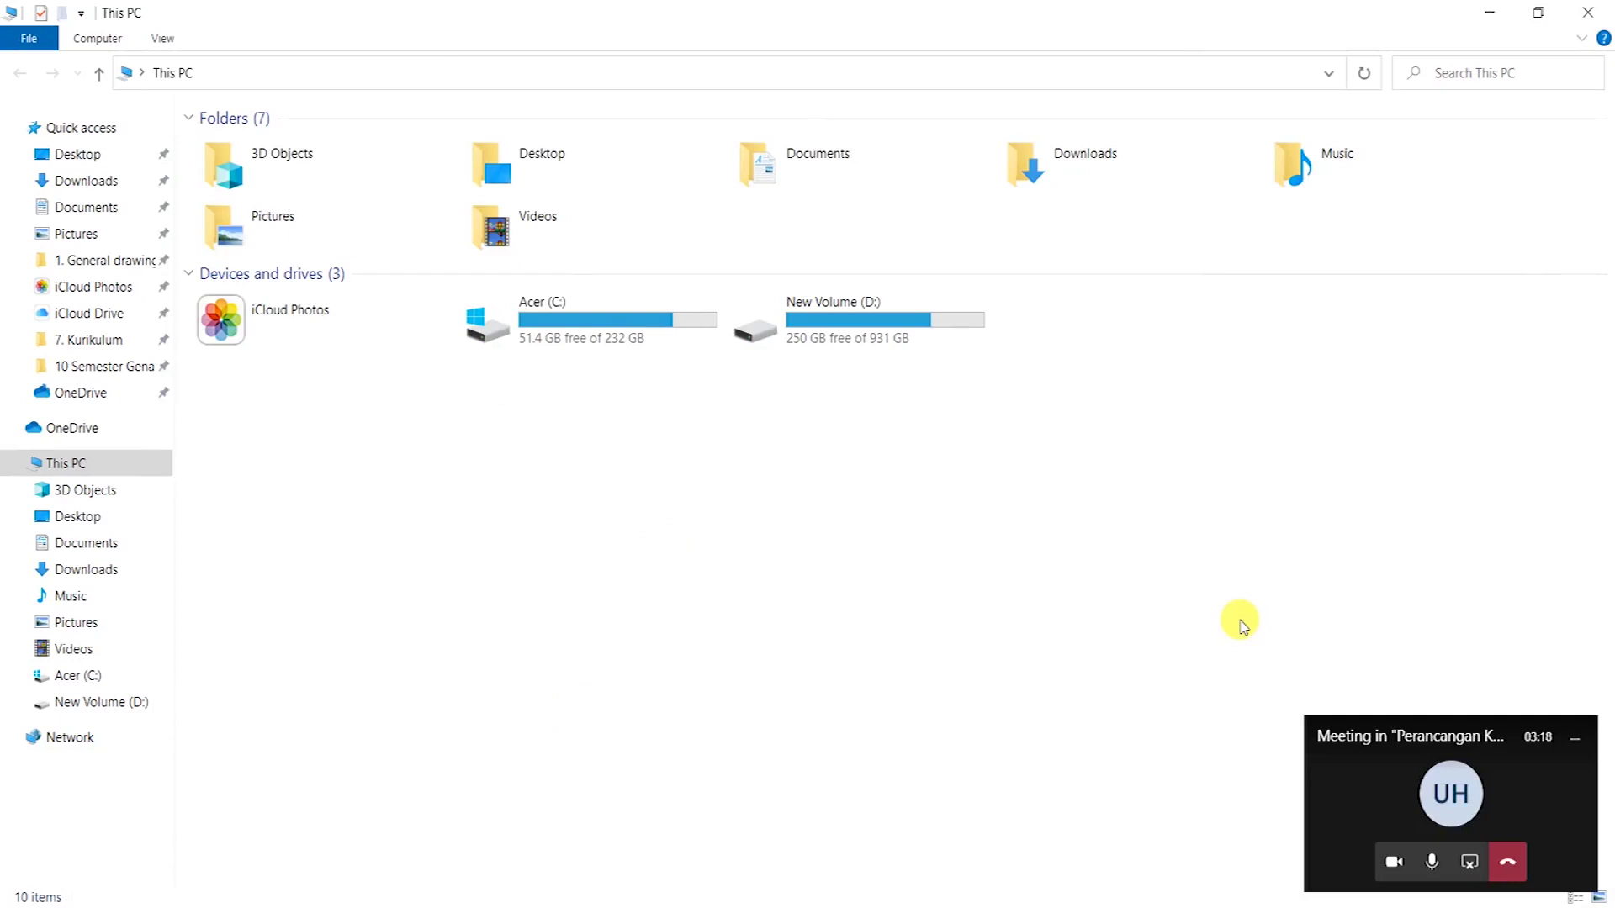
click(1469, 862)
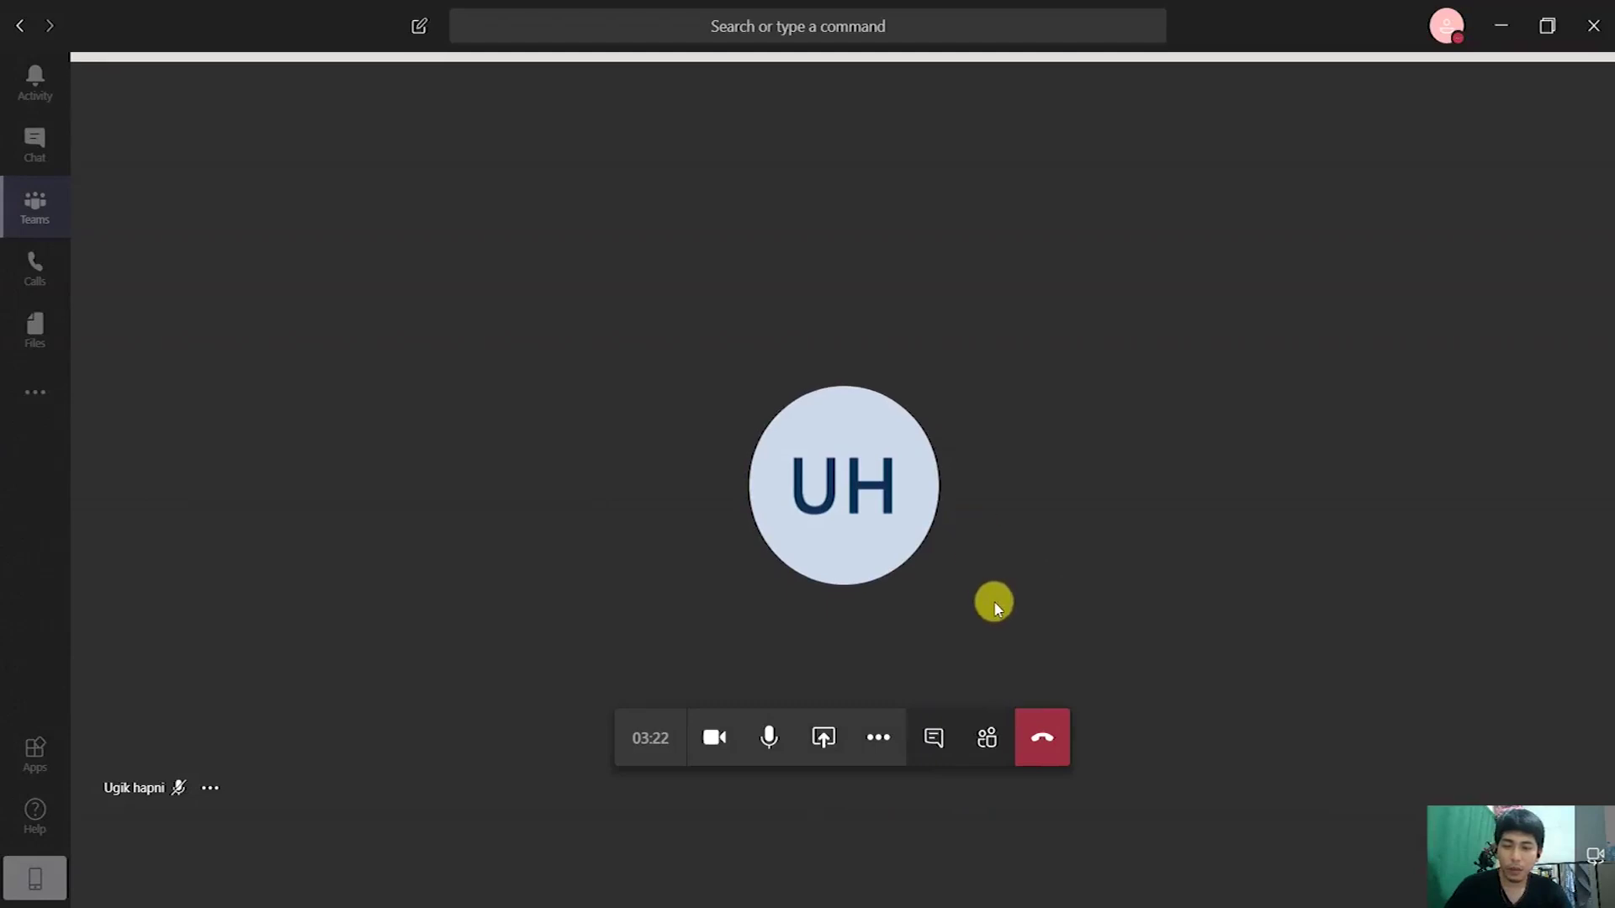
Step: Hang up to leave the meeting
click(1044, 740)
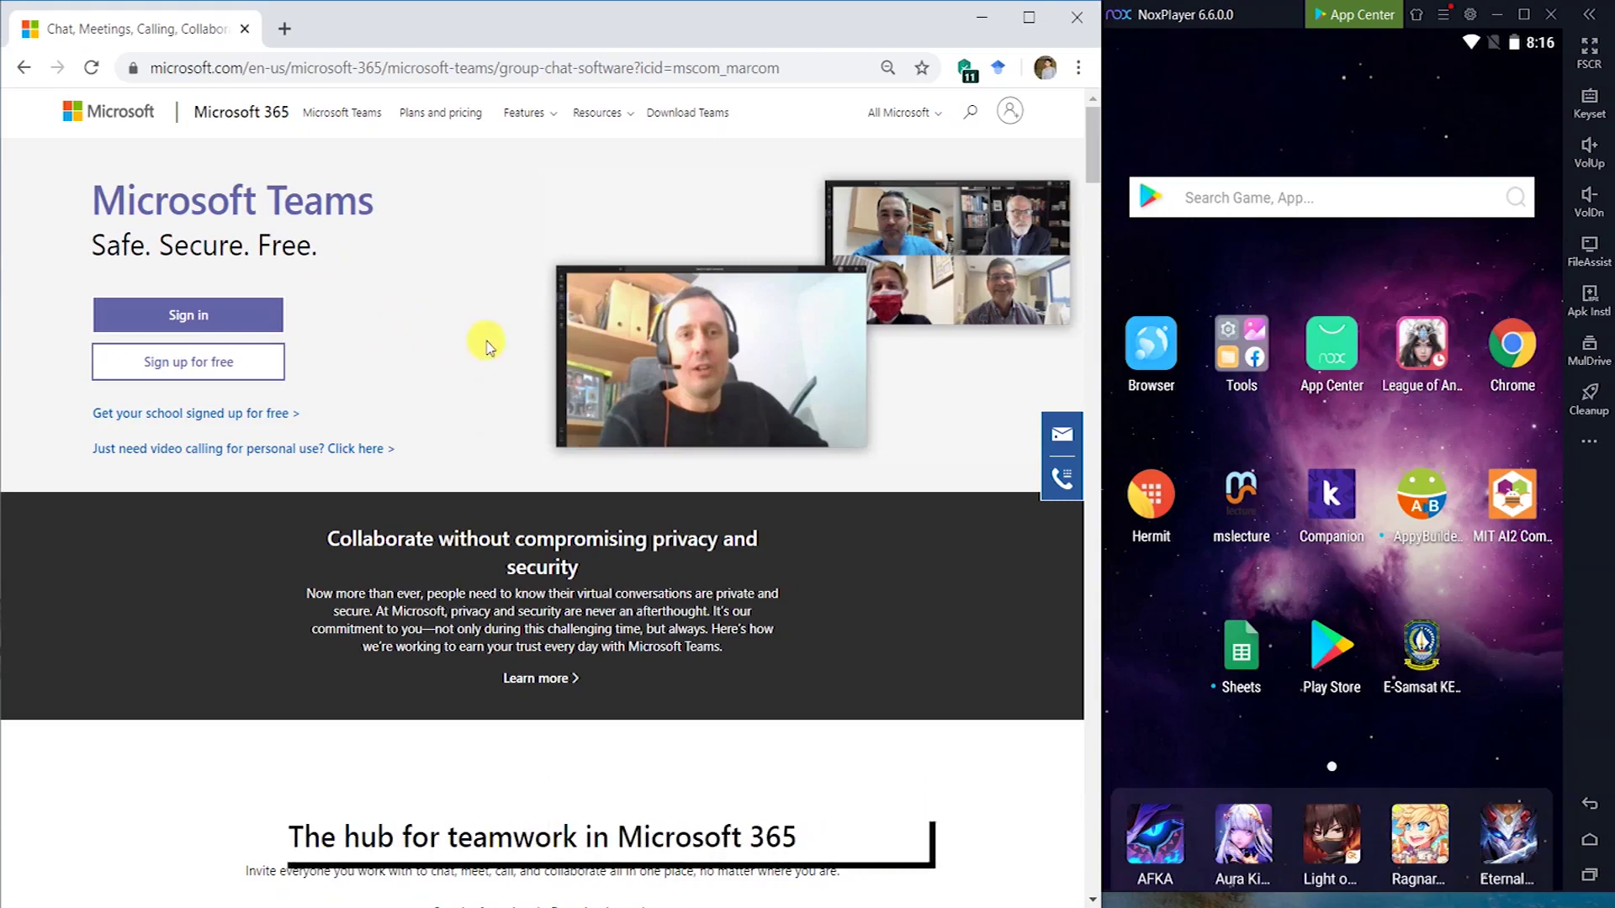
Step: Go to the microsoft.com home page in Chrome
click(1265, 72)
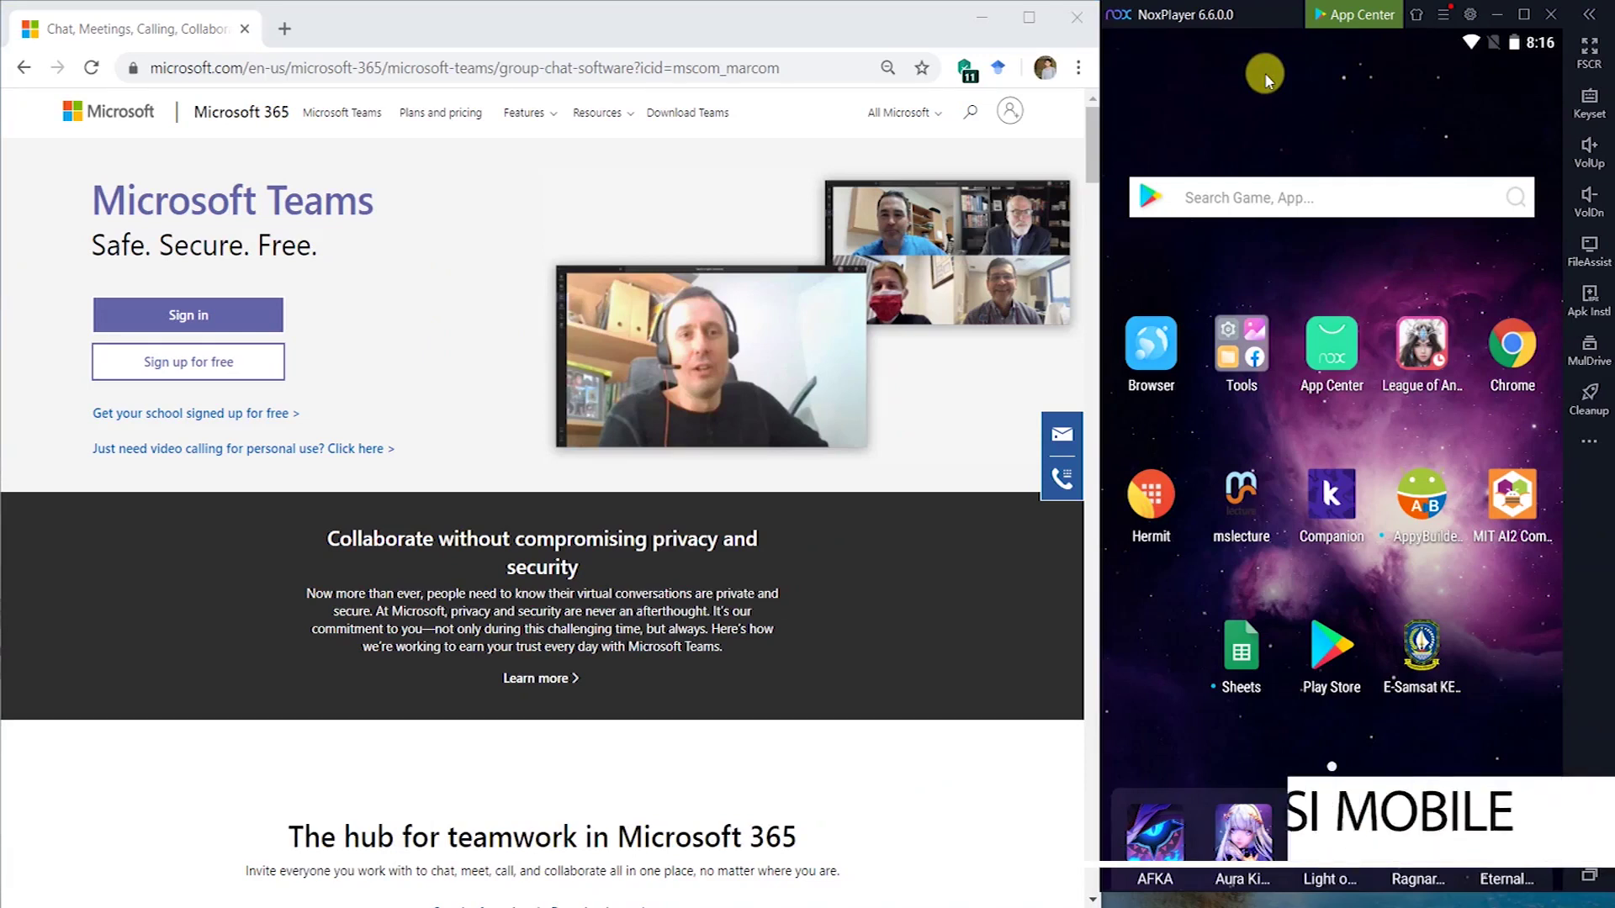
click(1265, 73)
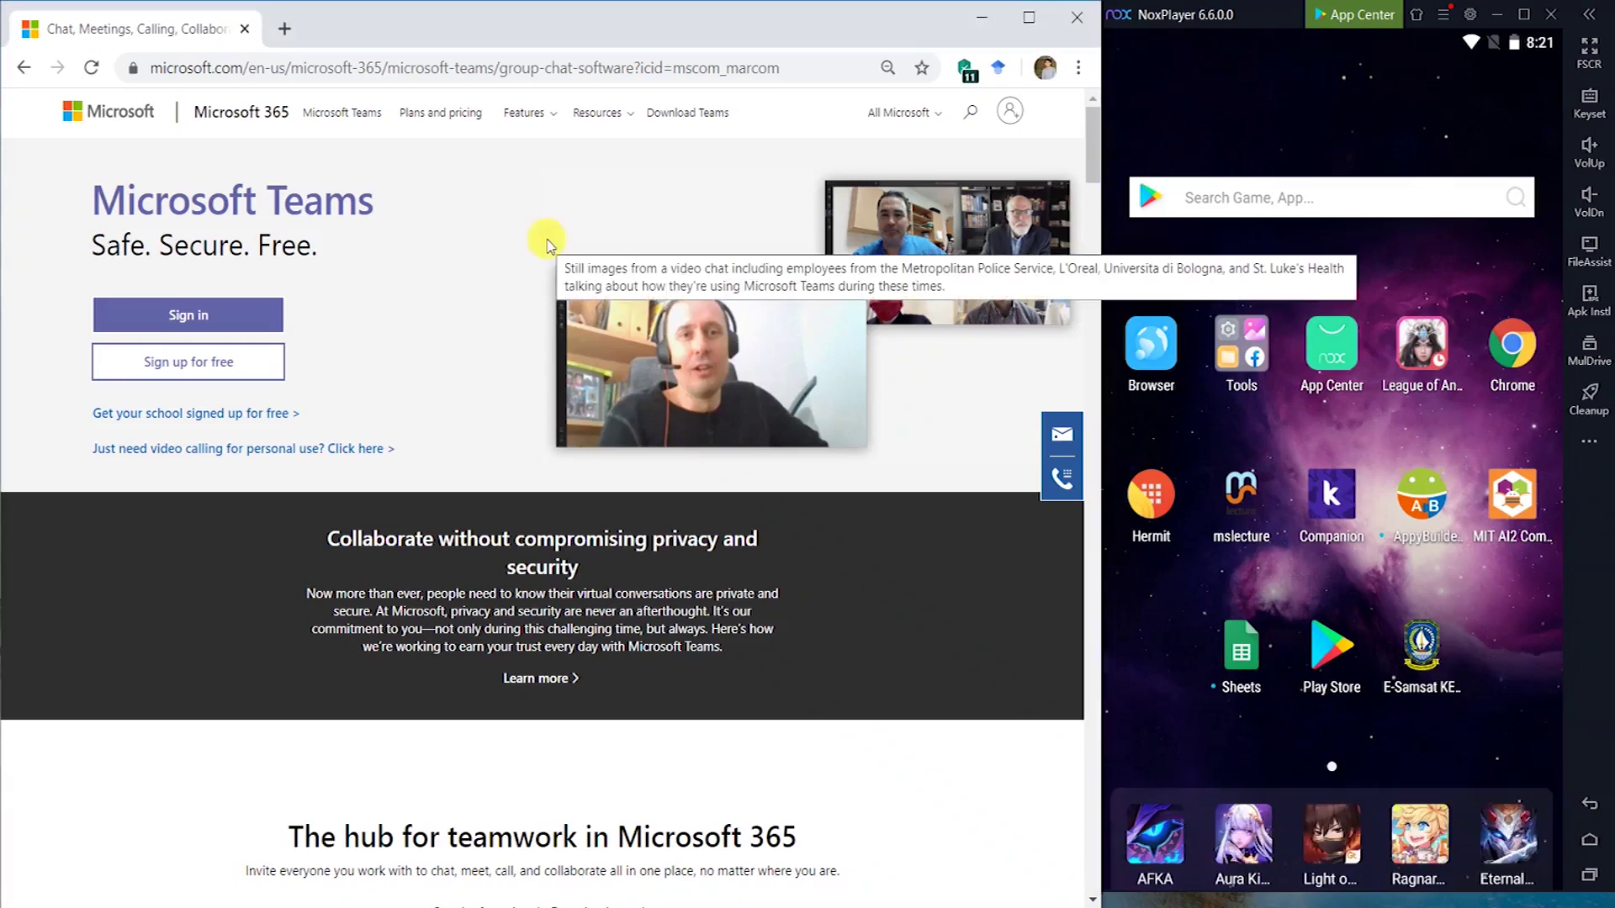
click(231, 70)
text(micro)
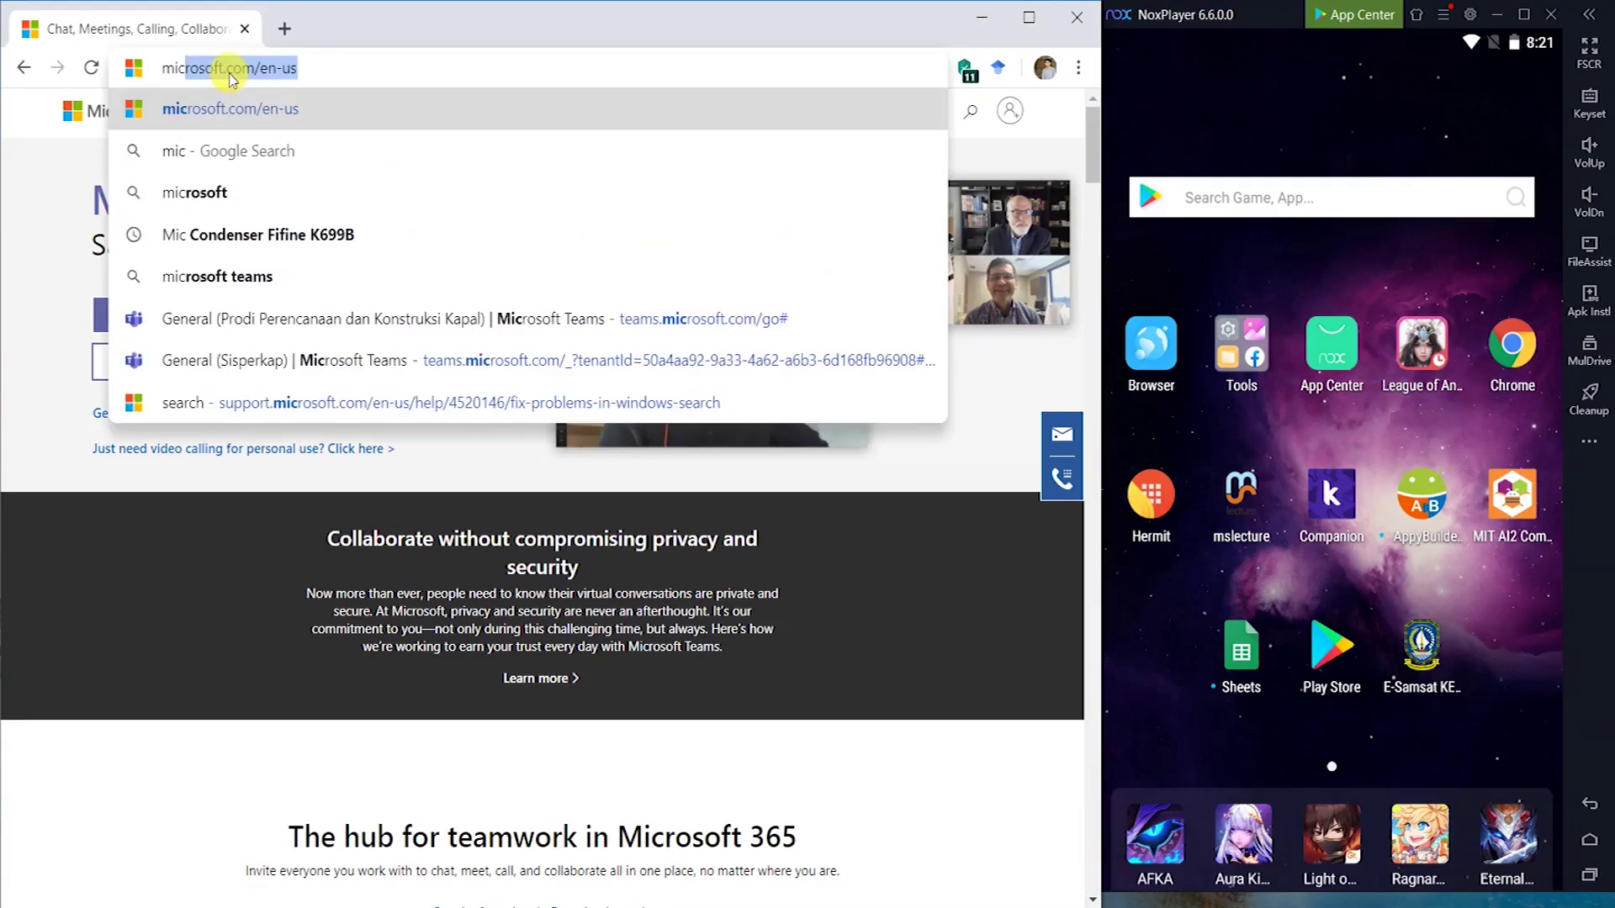
text(soft.com)
key(Delete)
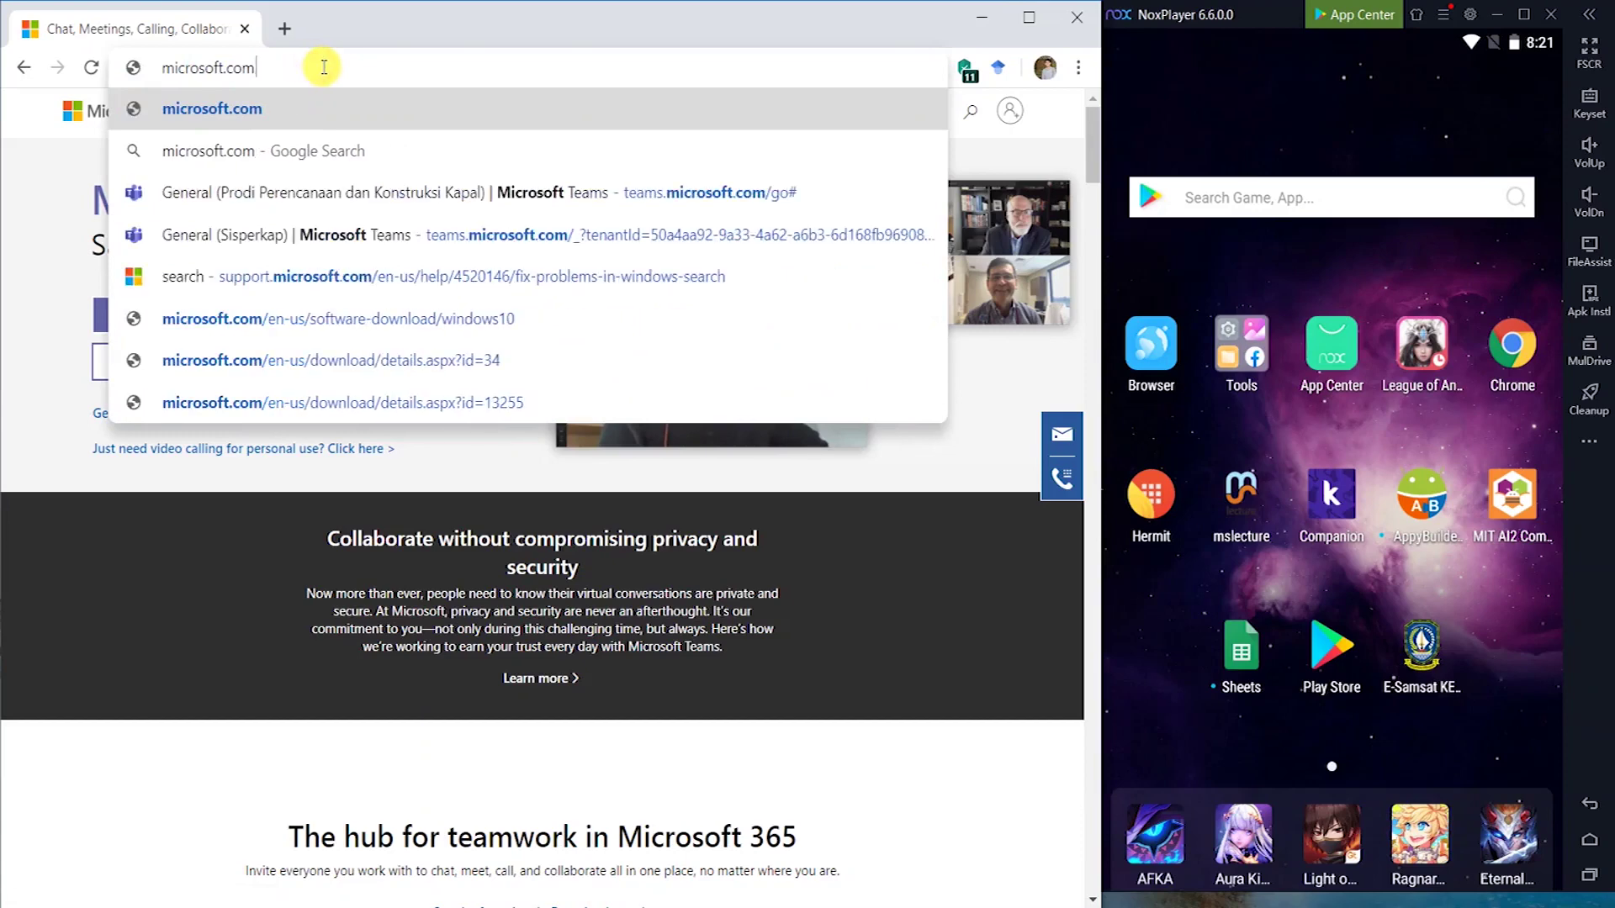
key(Return)
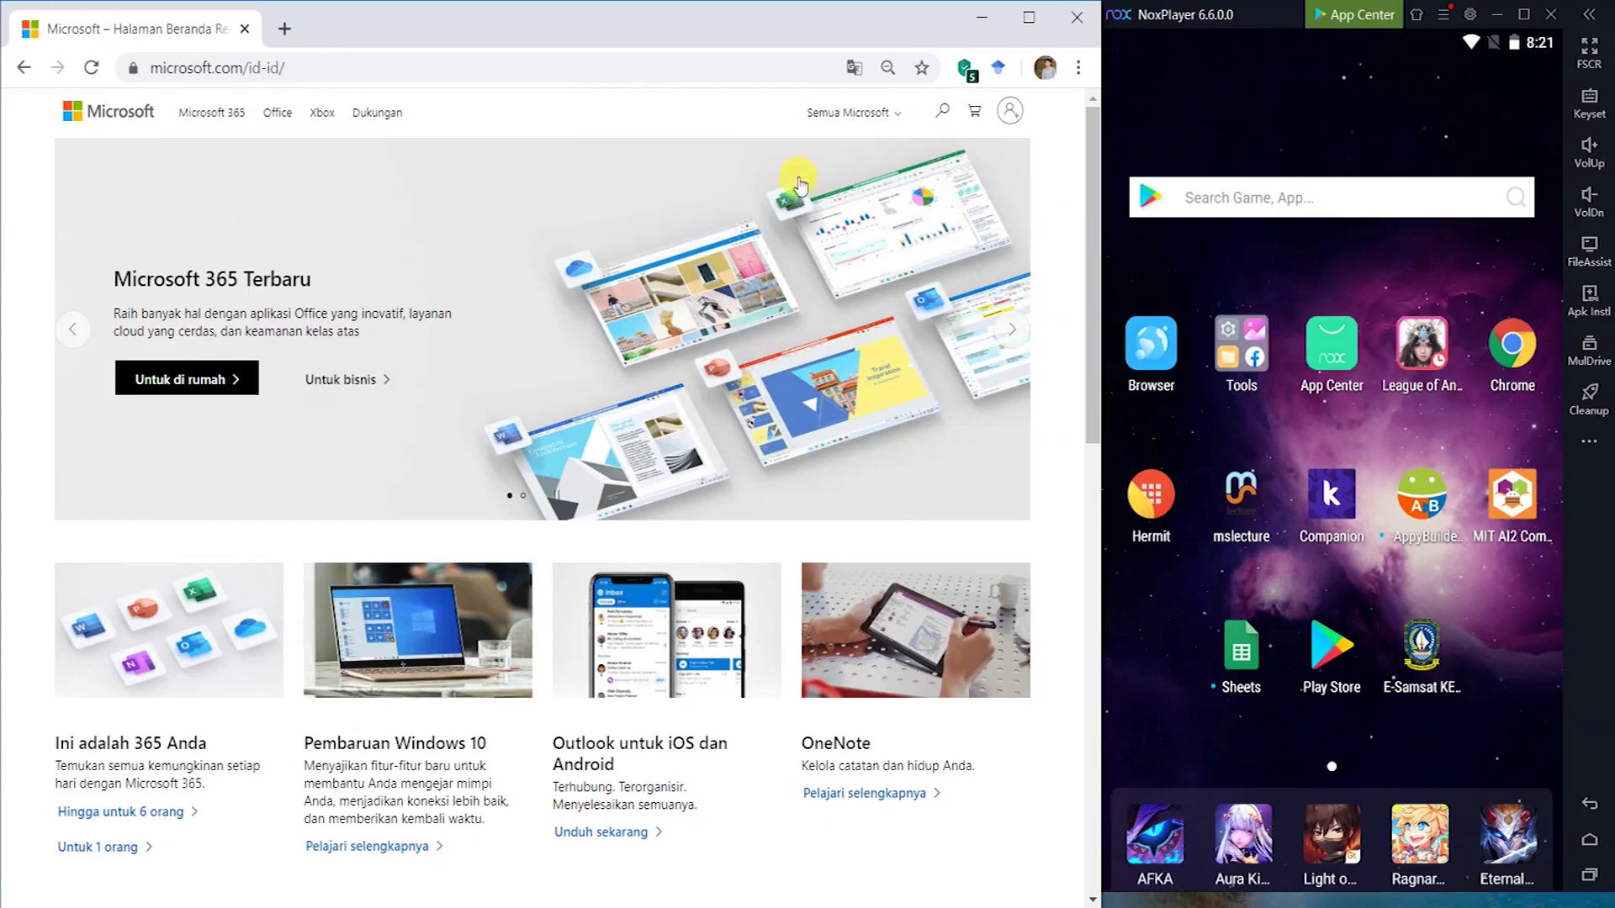
Step: Switch the site to United States - English and open Microsoft Teams from All Microsoft
scroll(757, 277, down, 10)
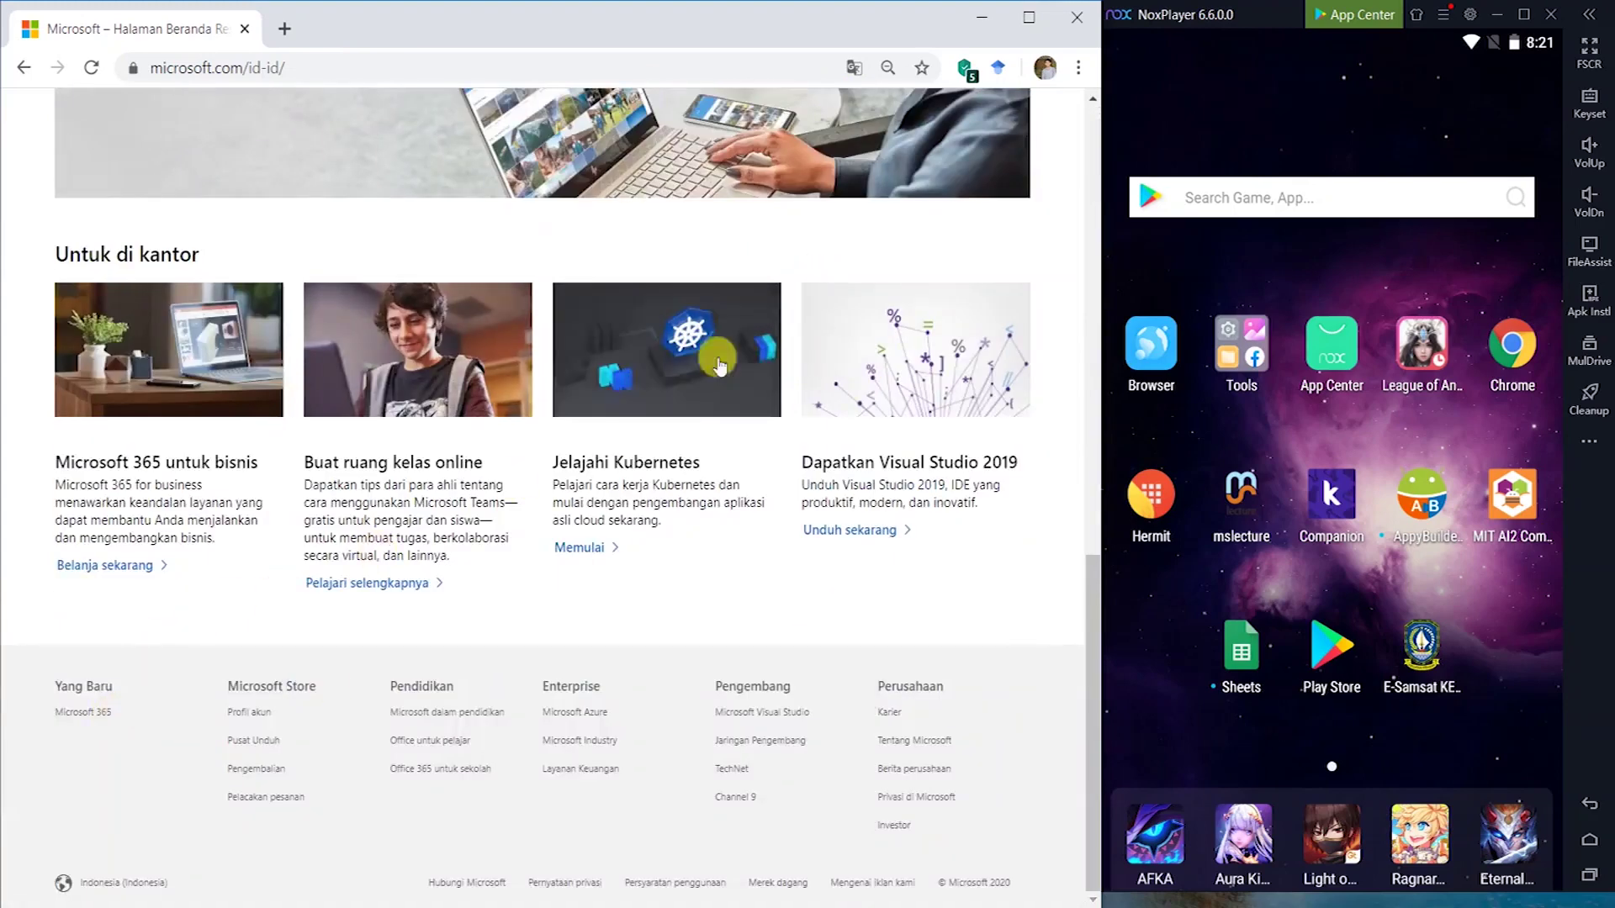
click(131, 883)
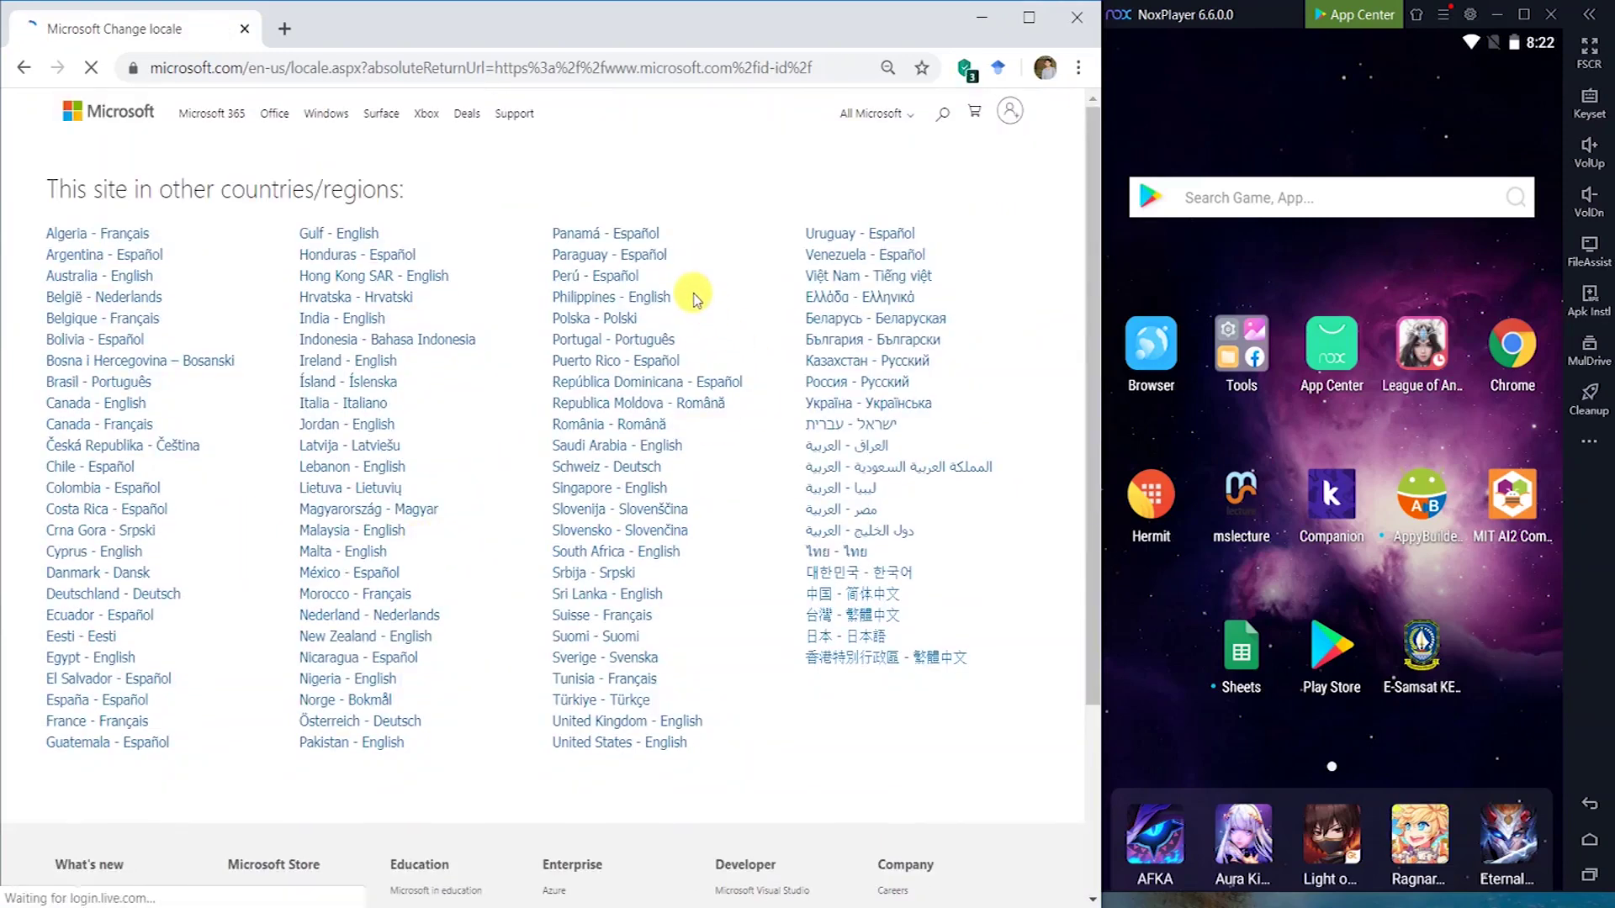
click(623, 743)
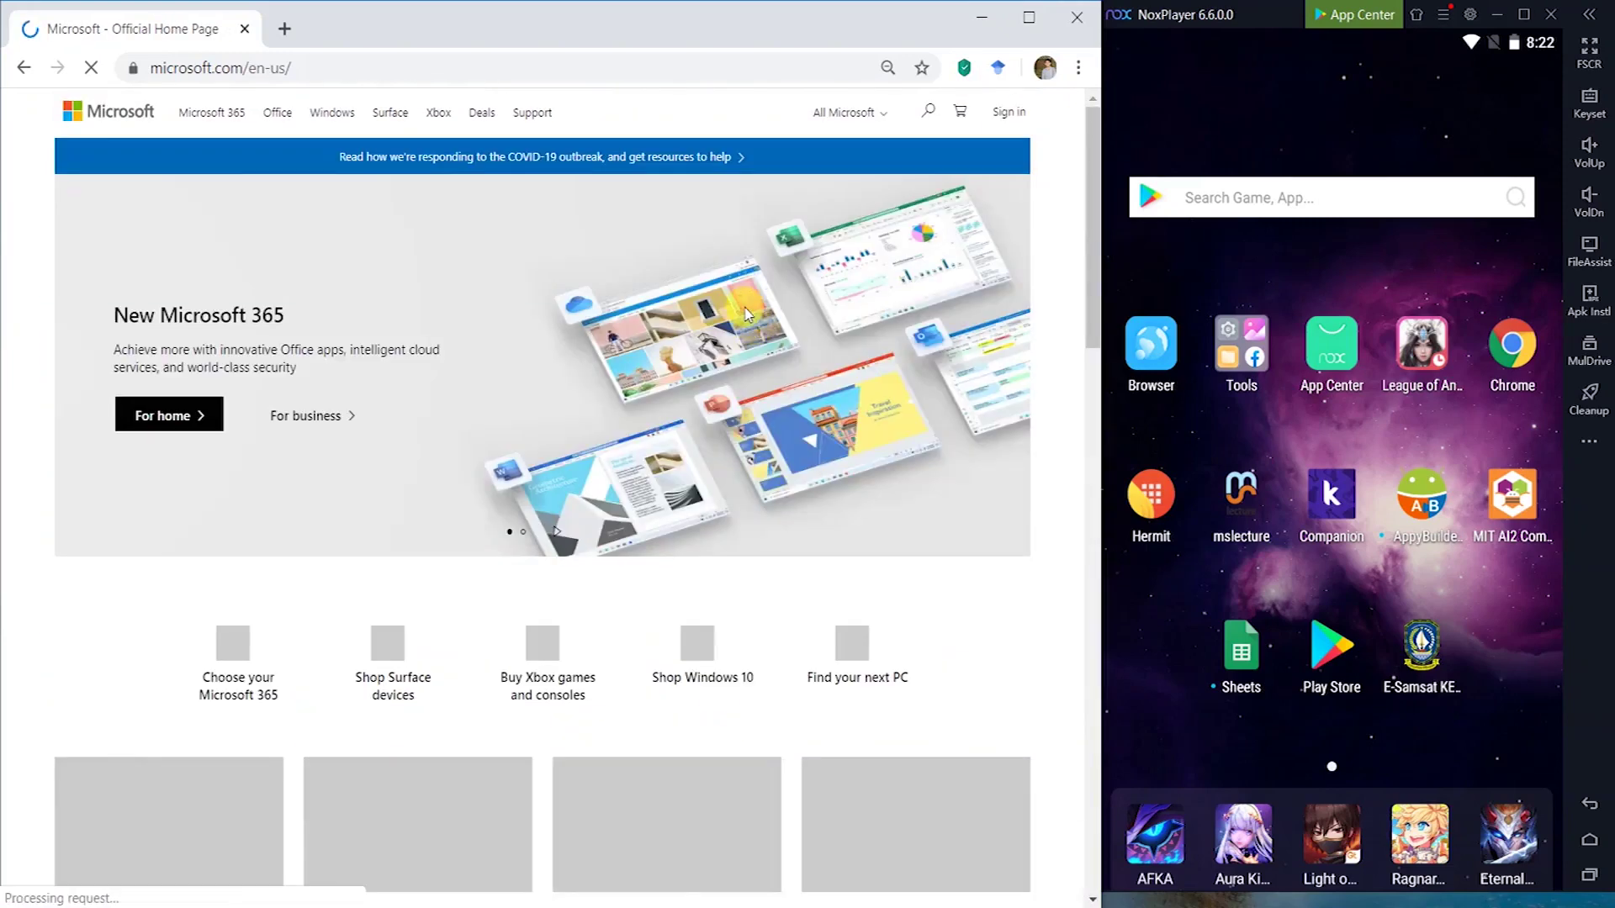
click(889, 123)
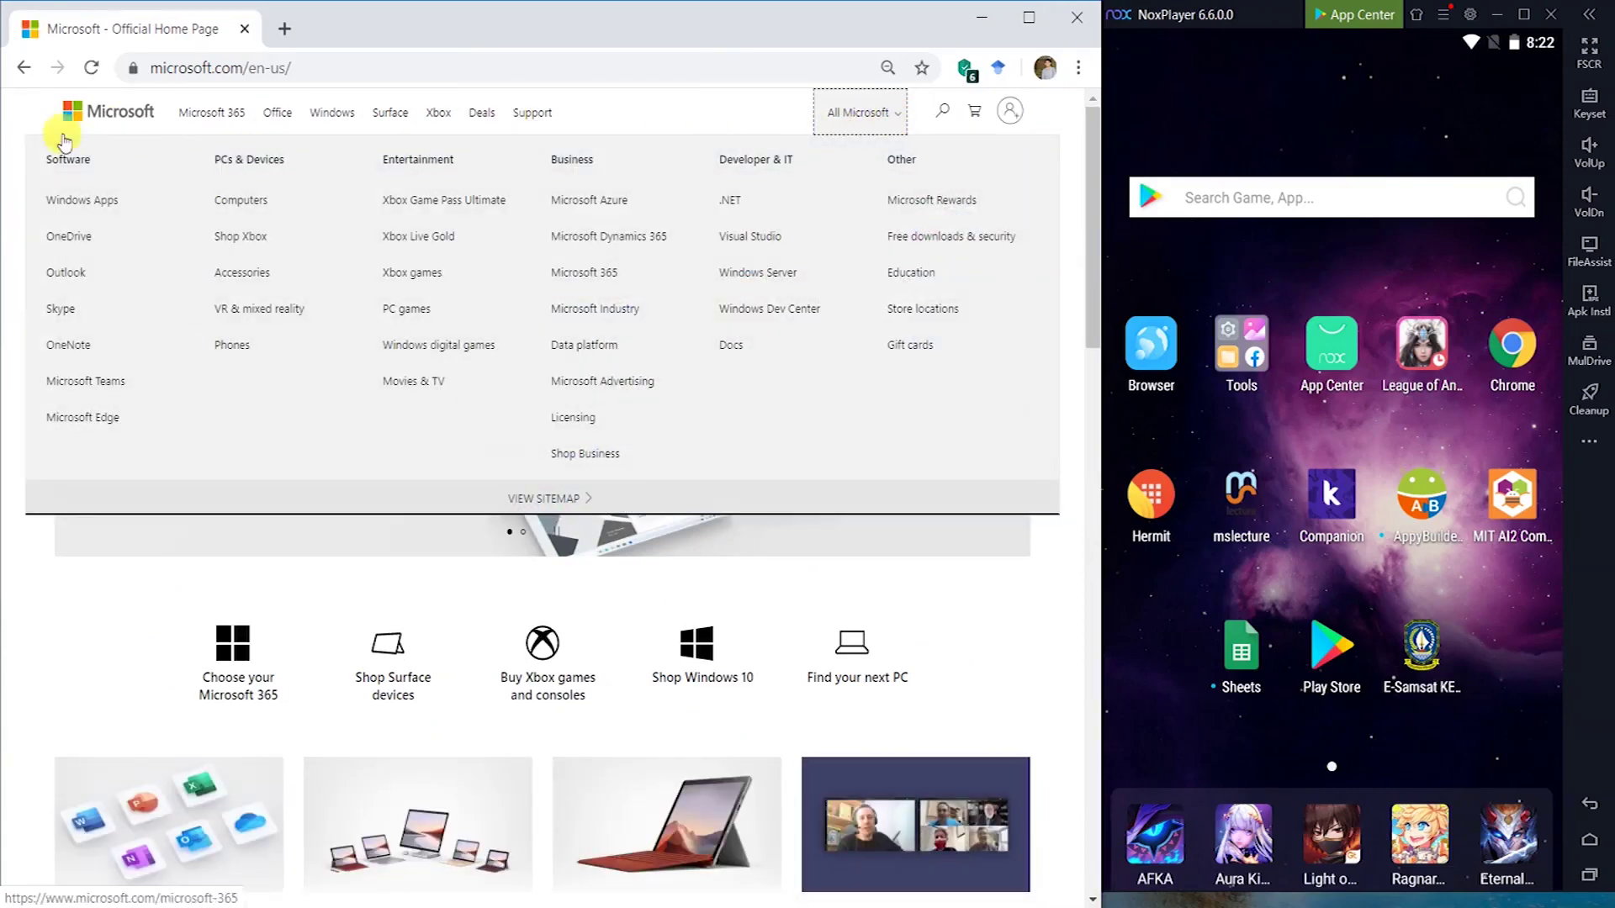
click(46, 158)
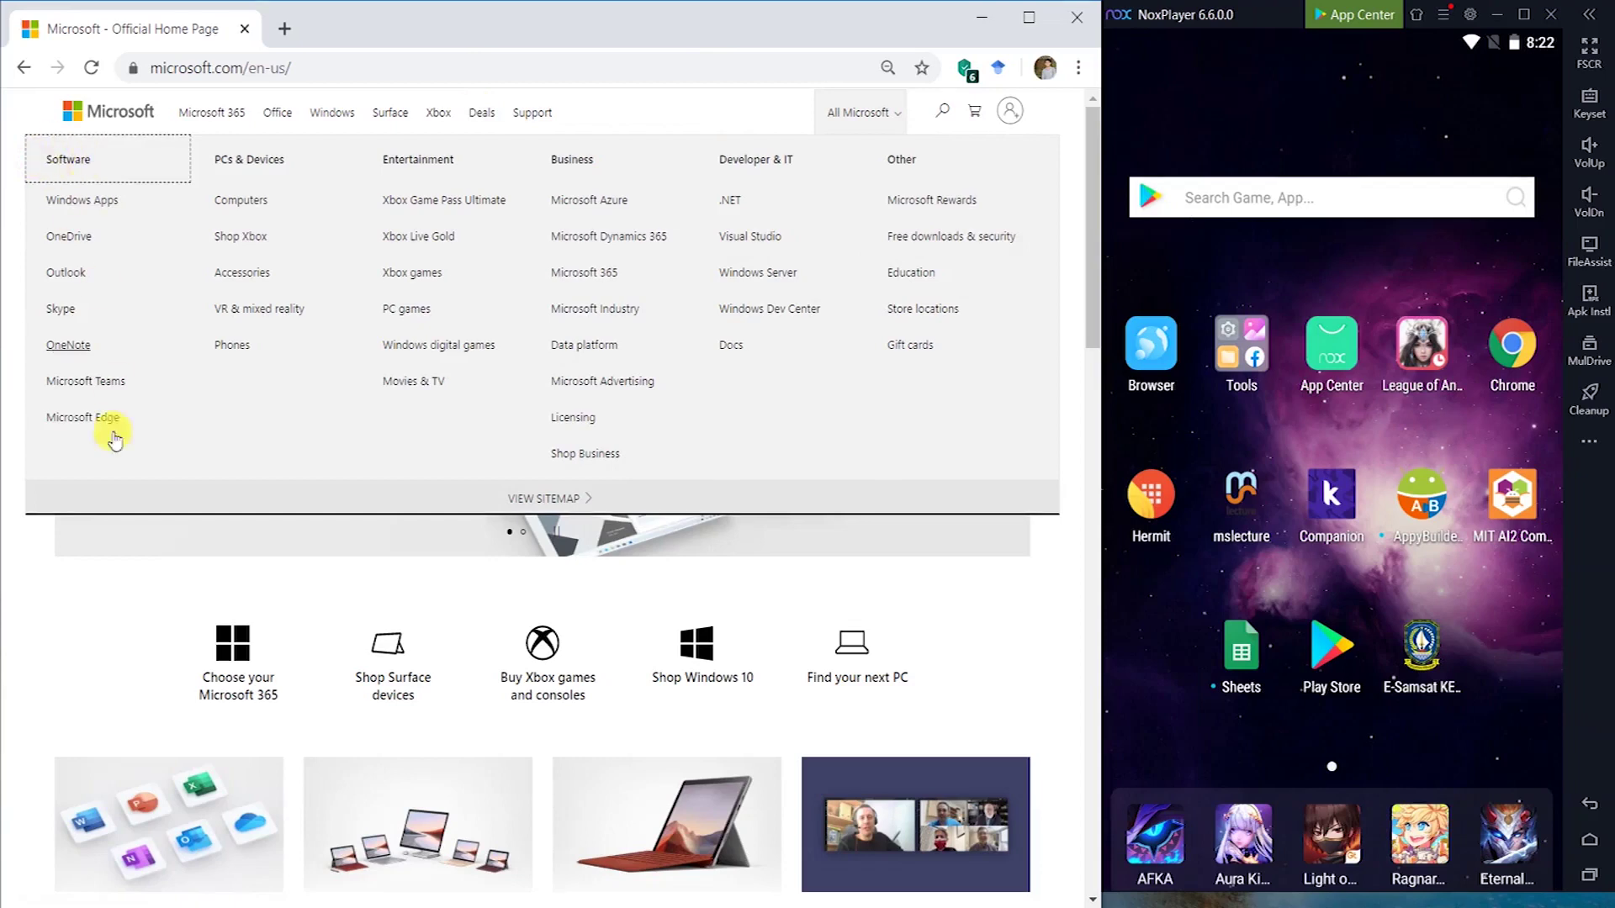
click(90, 384)
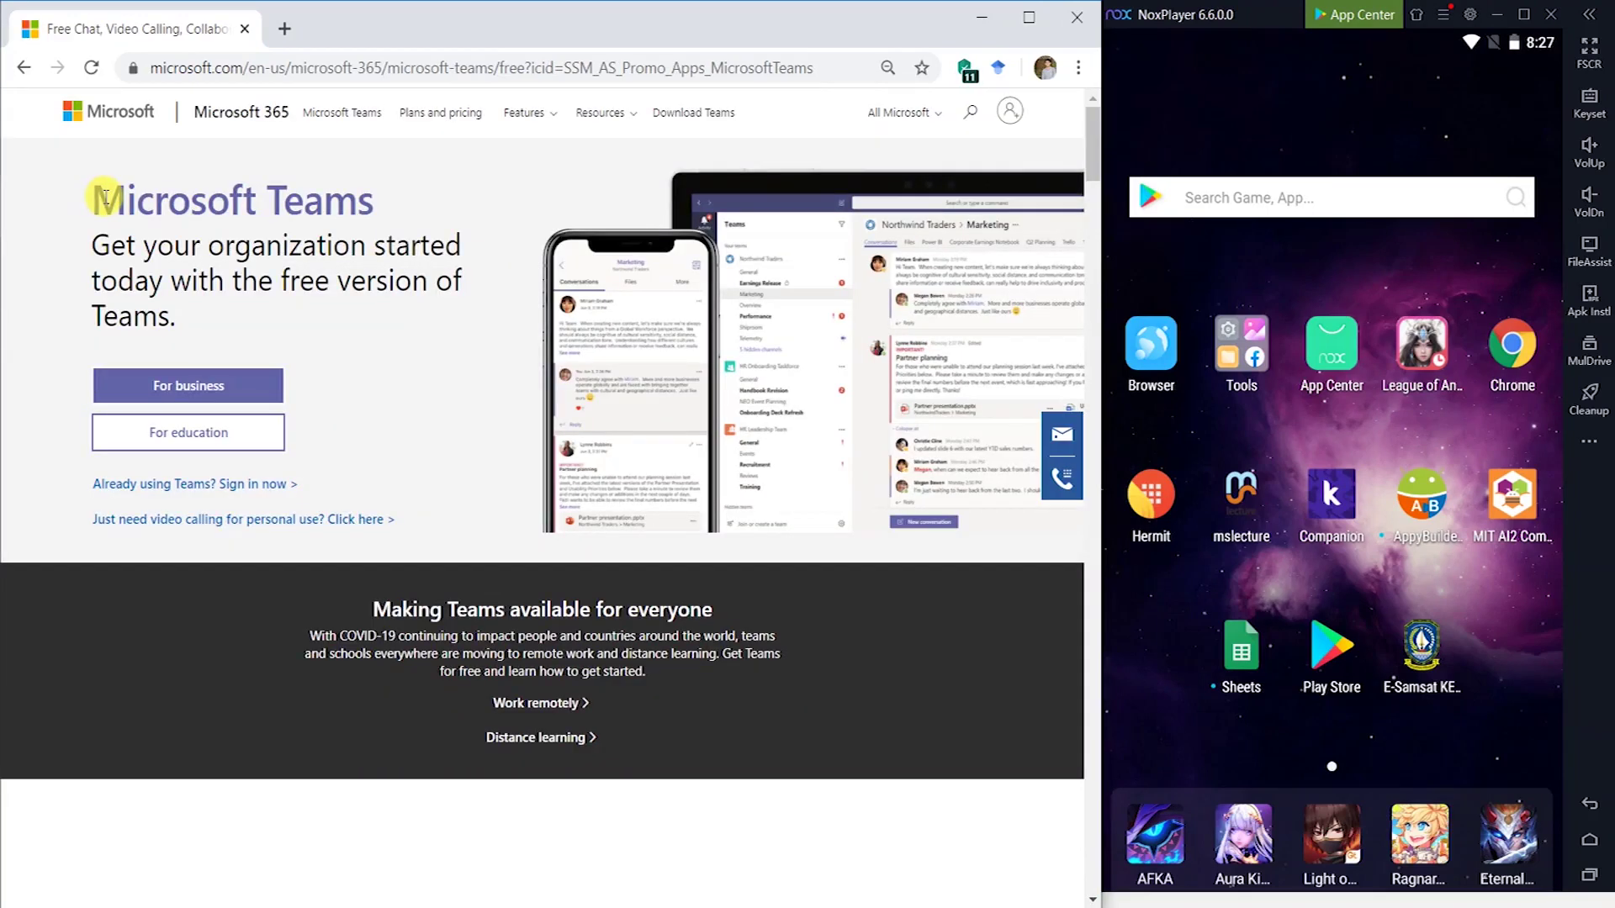
Step: Scroll to the Compare Teams plans section and locate the Free plan
scroll(86, 331, down, 10)
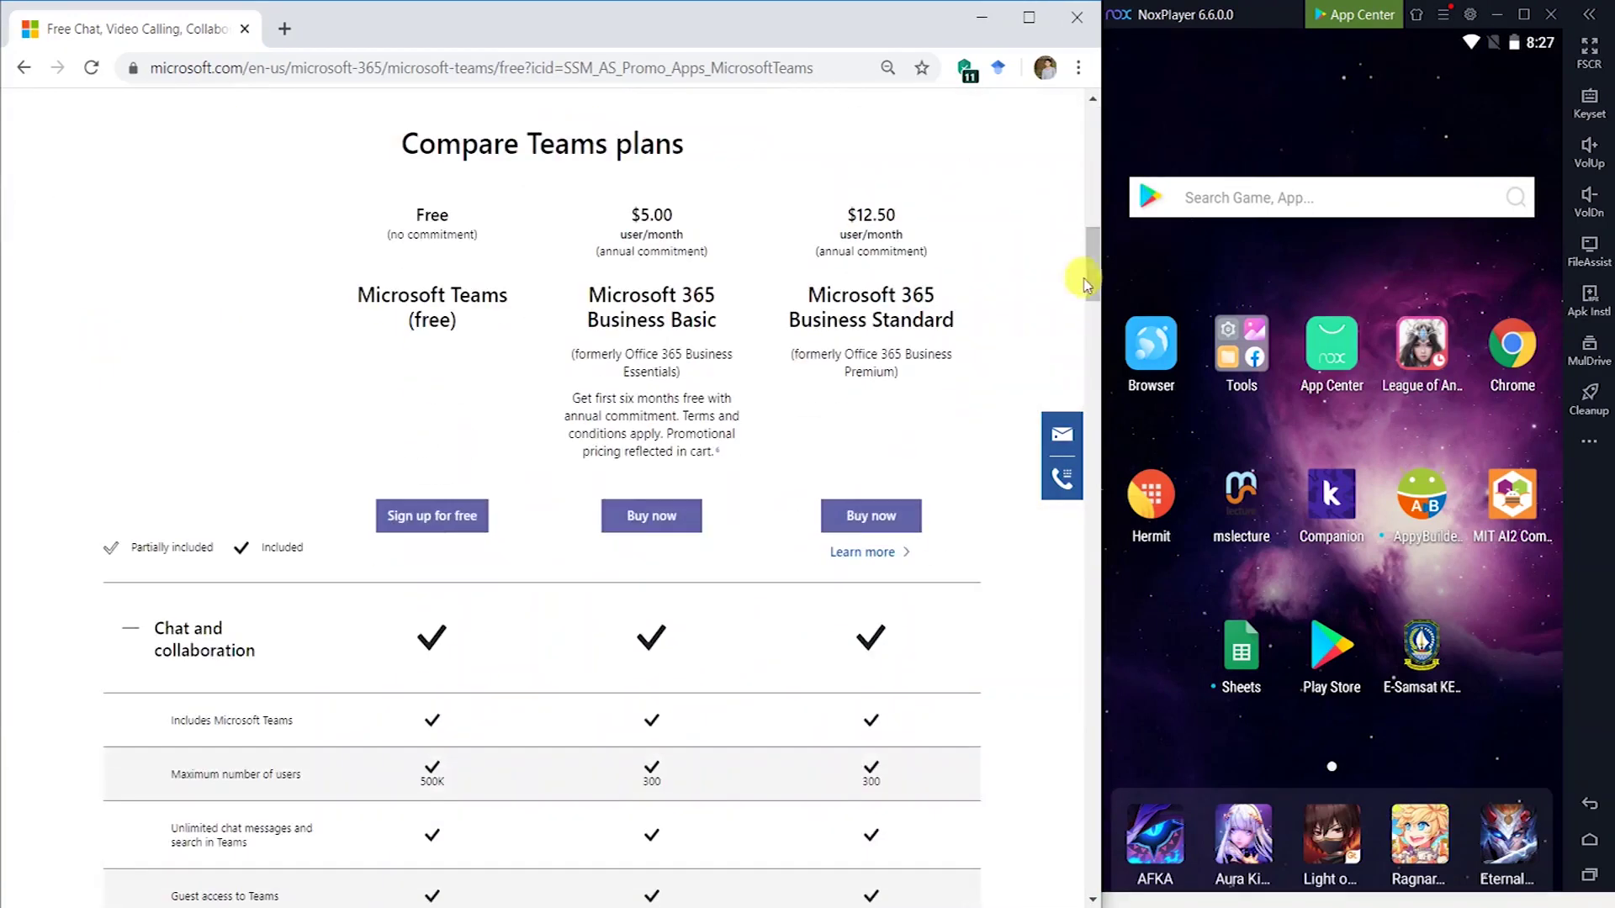
scroll(1092, 256, down, 2)
scroll(1092, 245, up, 2)
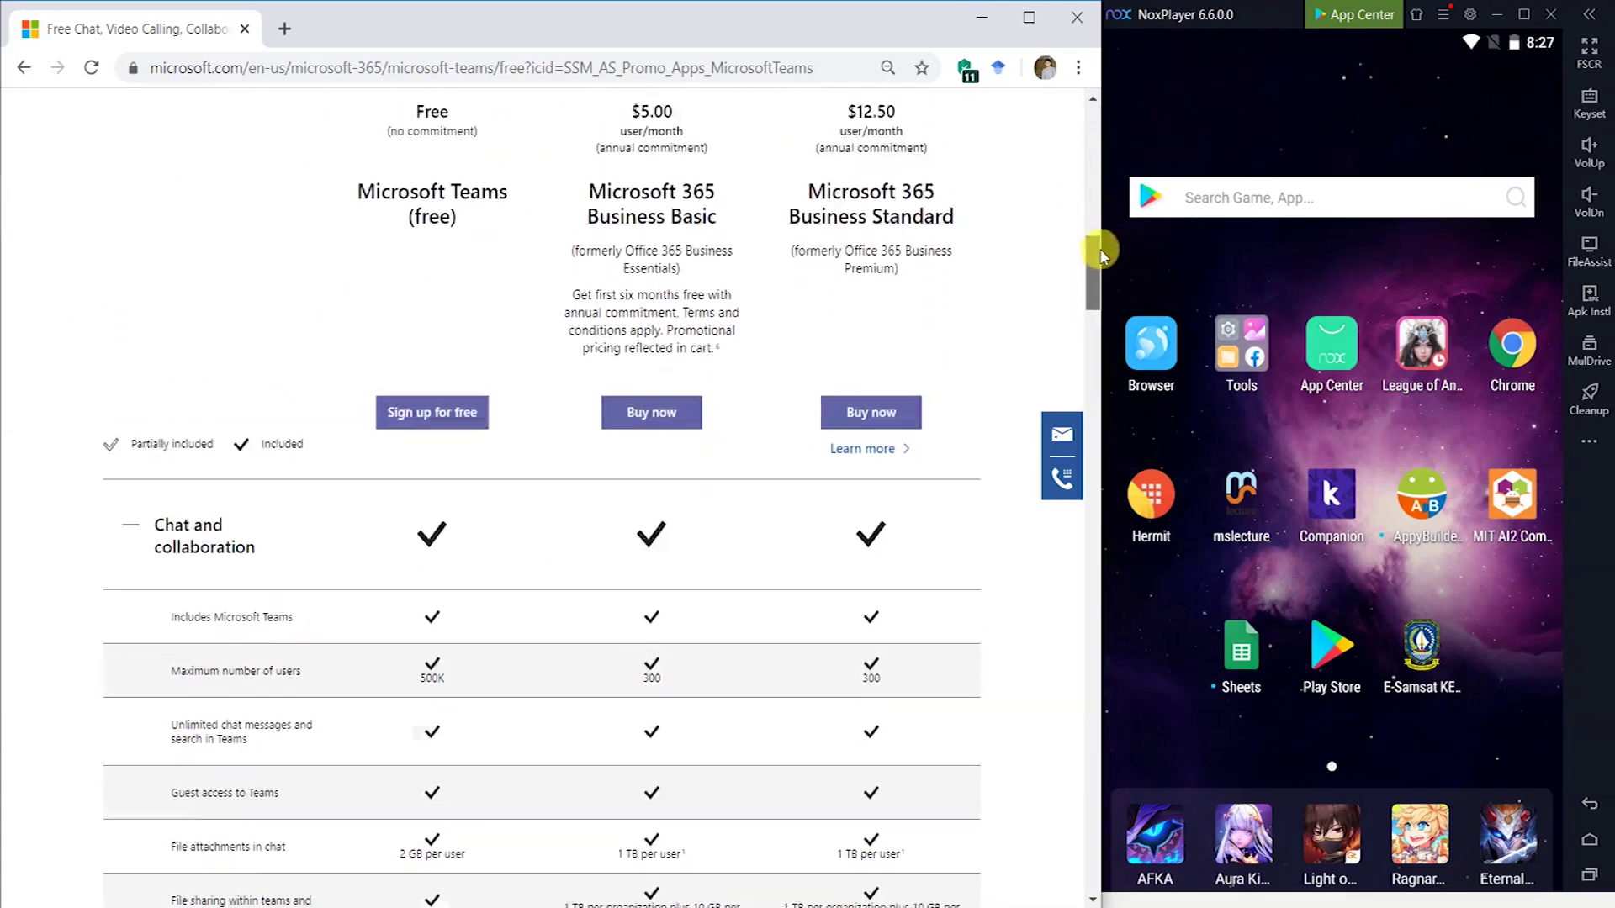
drag(529, 119, 732, 126)
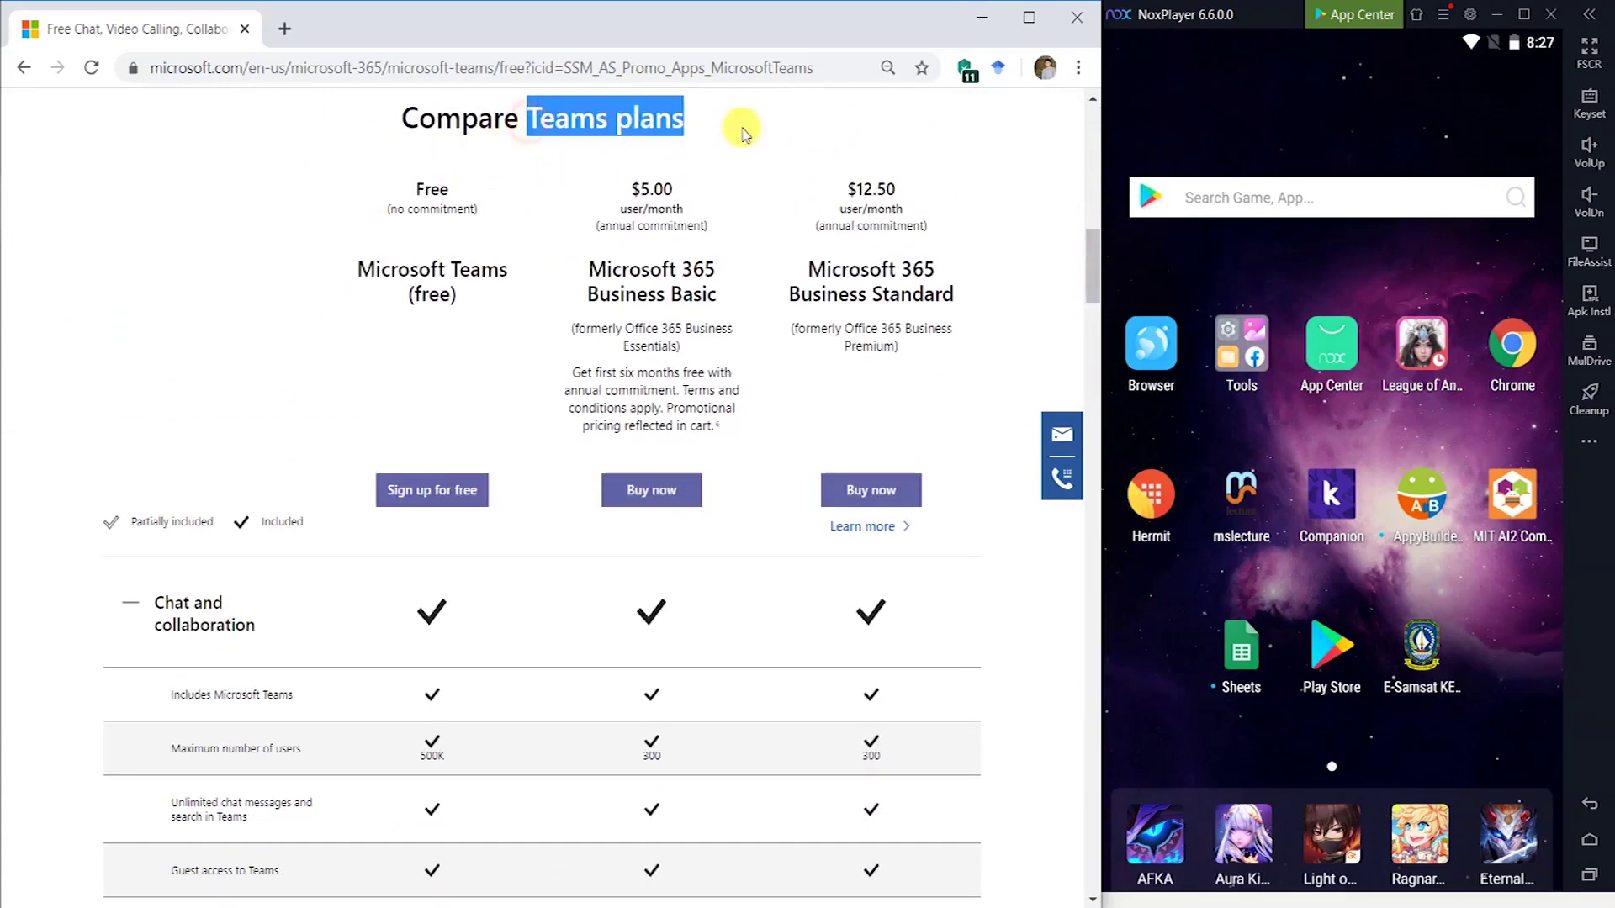
drag(410, 188, 463, 210)
click(405, 239)
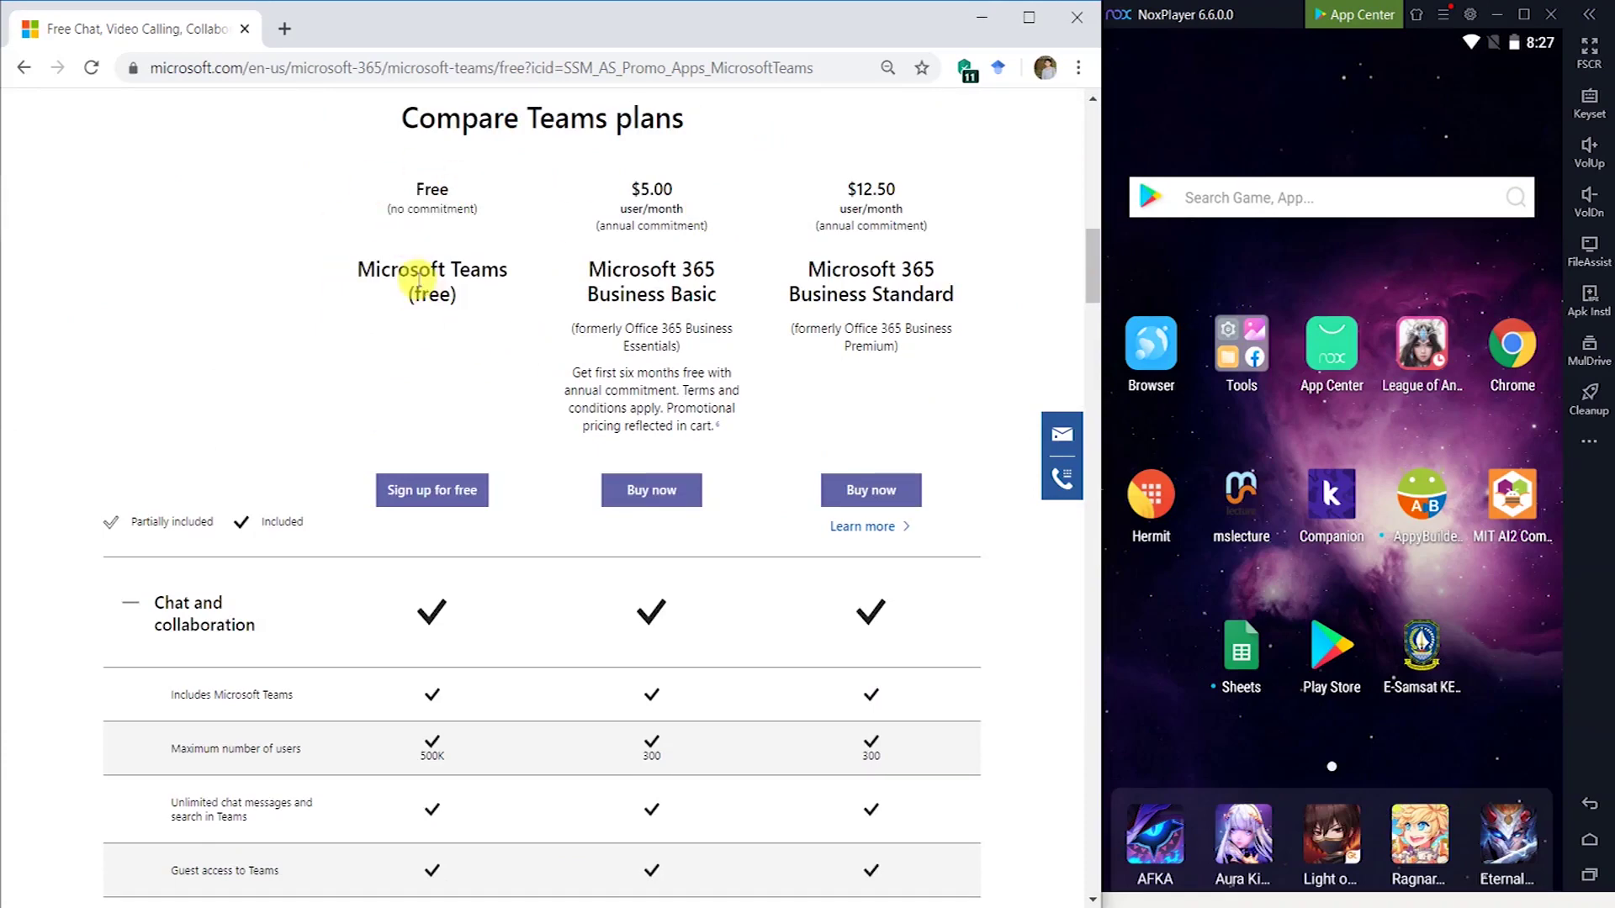
scroll(387, 328, down, 2)
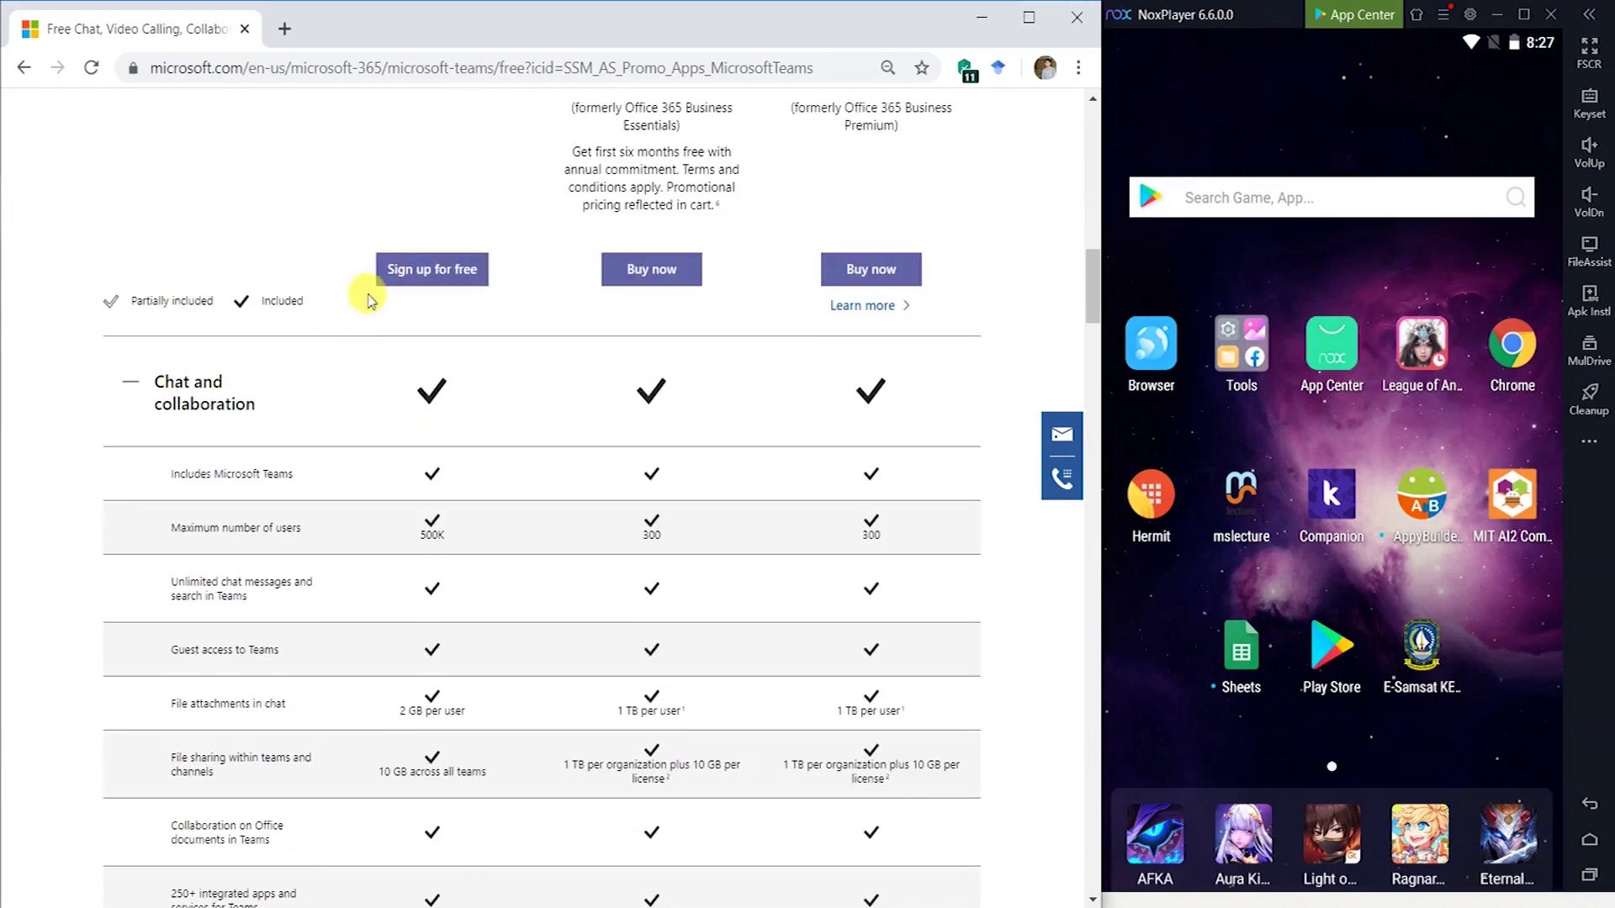
scroll(341, 323, up, 2)
scroll(336, 352, down, 4)
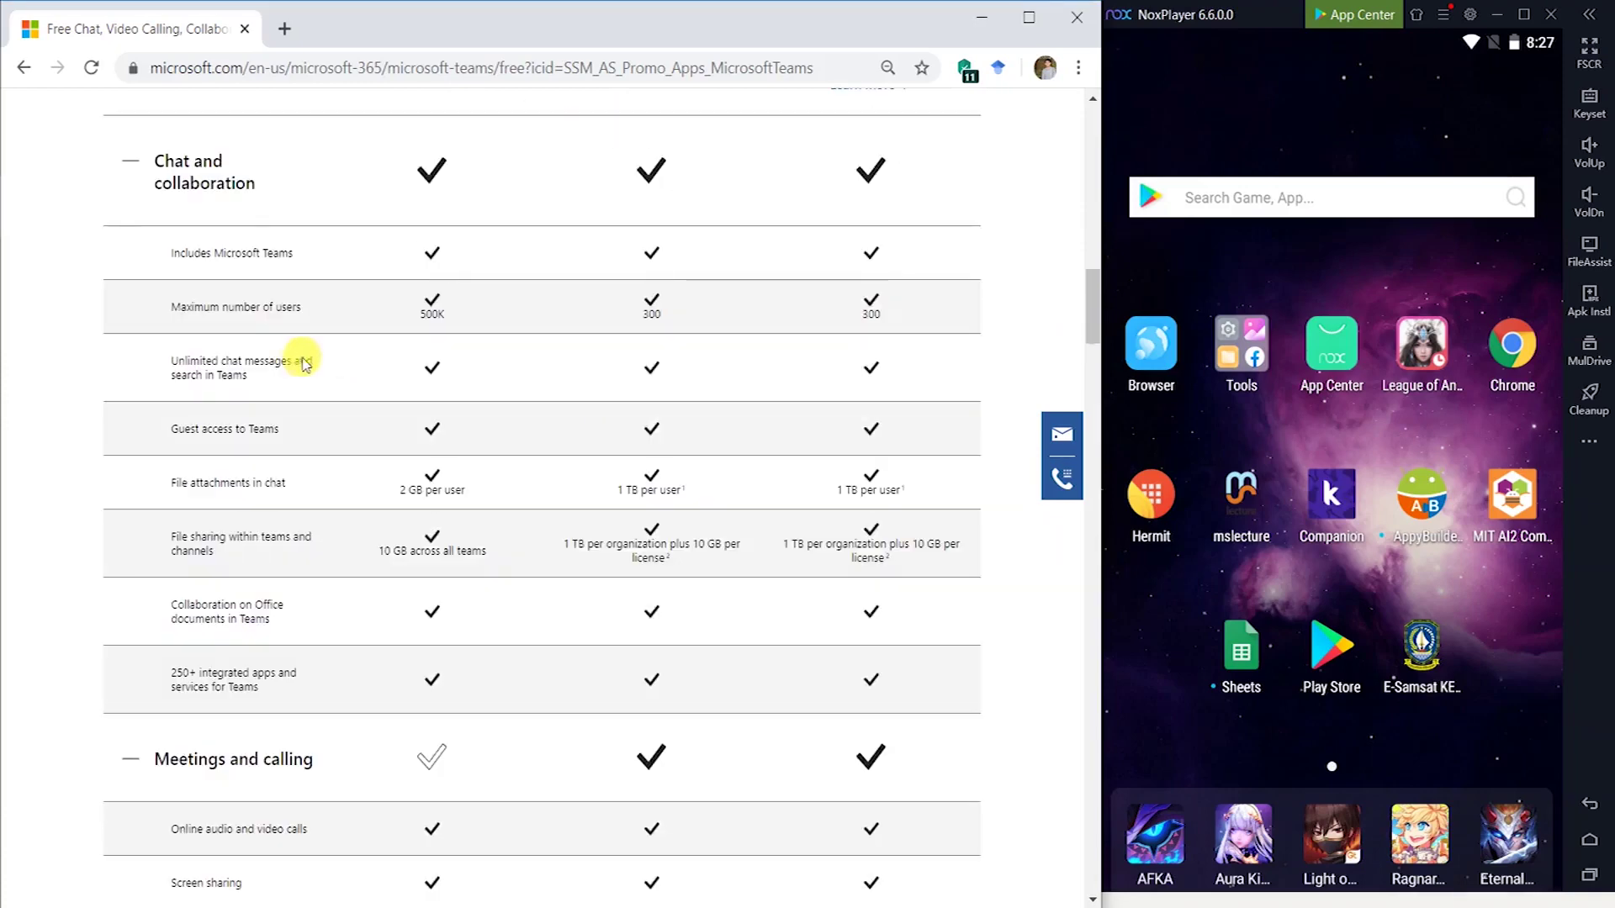
scroll(267, 698, down, 2)
scroll(277, 665, up, 6)
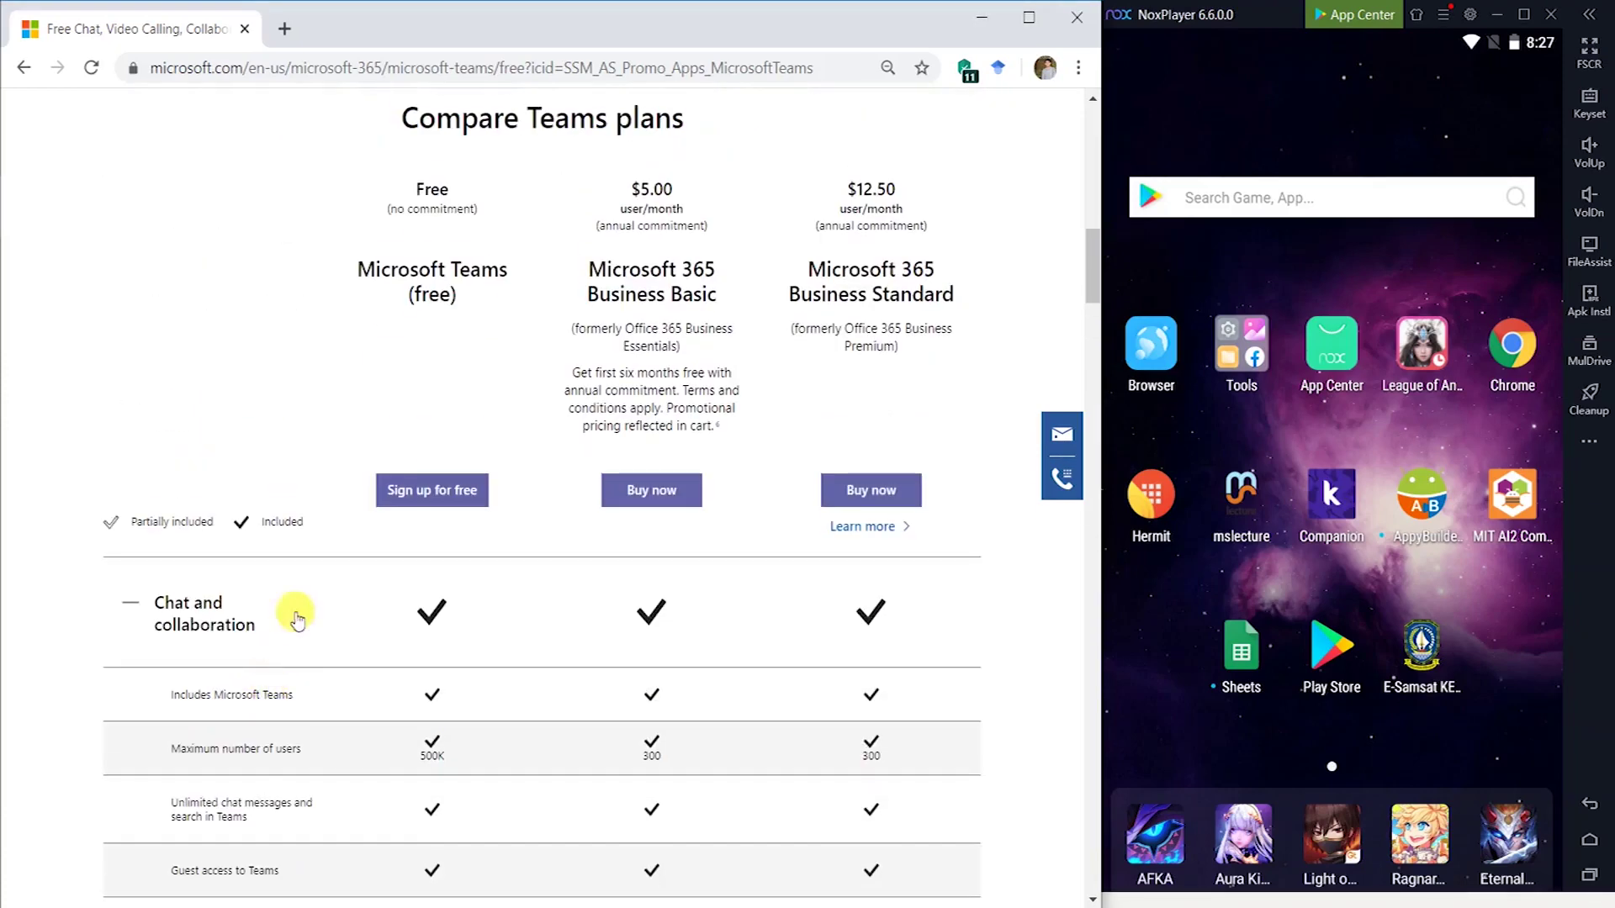
Step: Start the free Microsoft Teams sign-up in a new Microsoft Store for Business tab
click(424, 494)
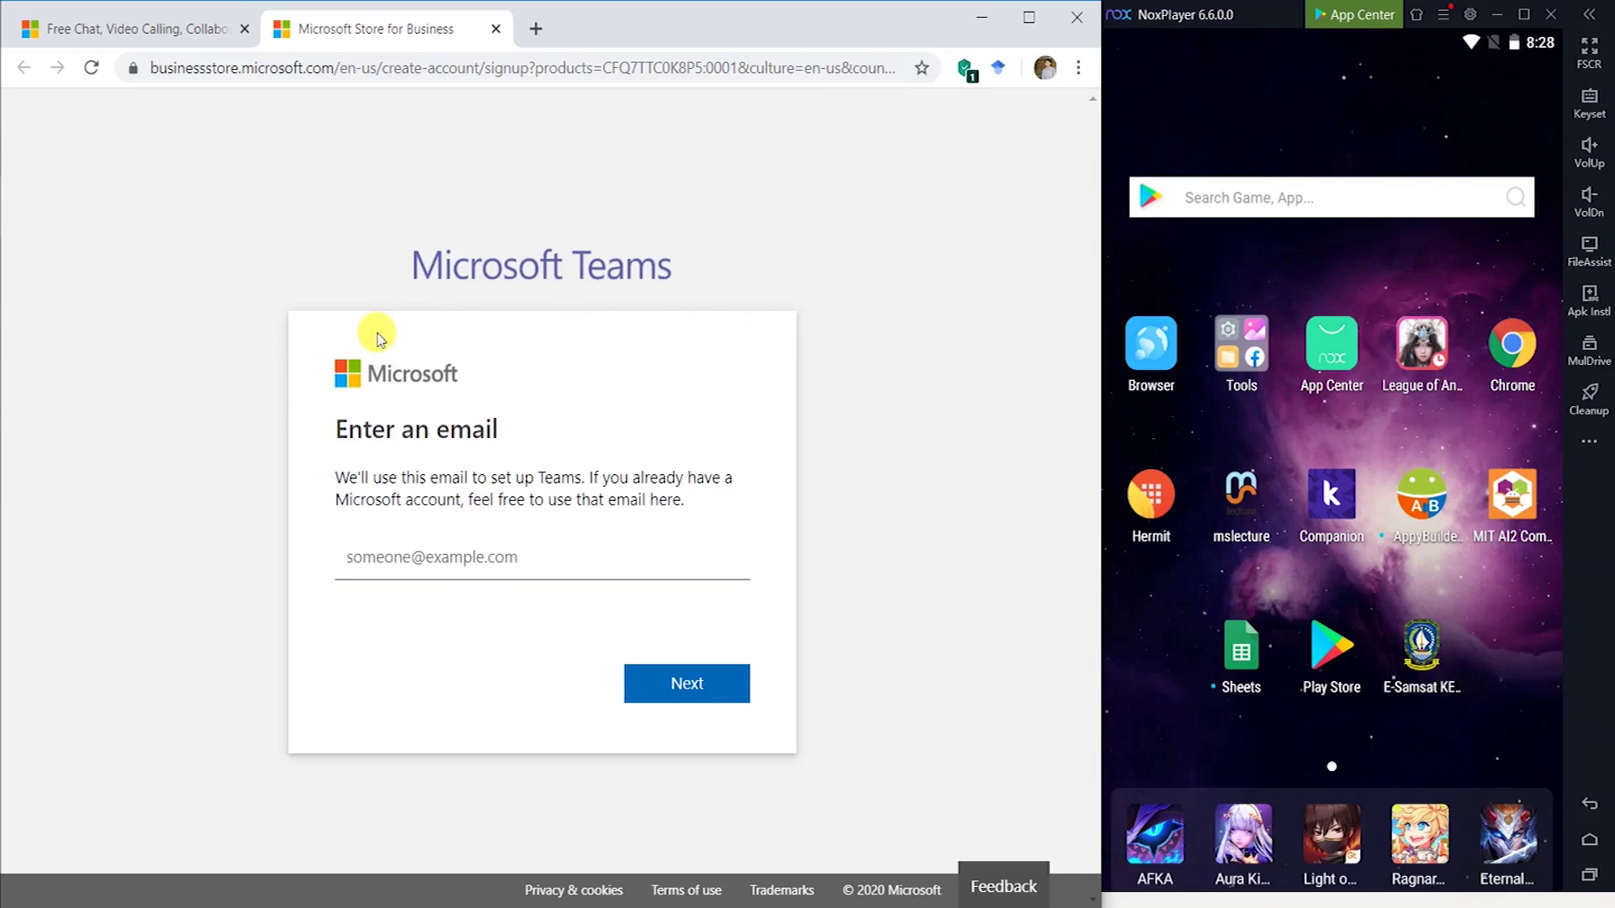
click(1332, 614)
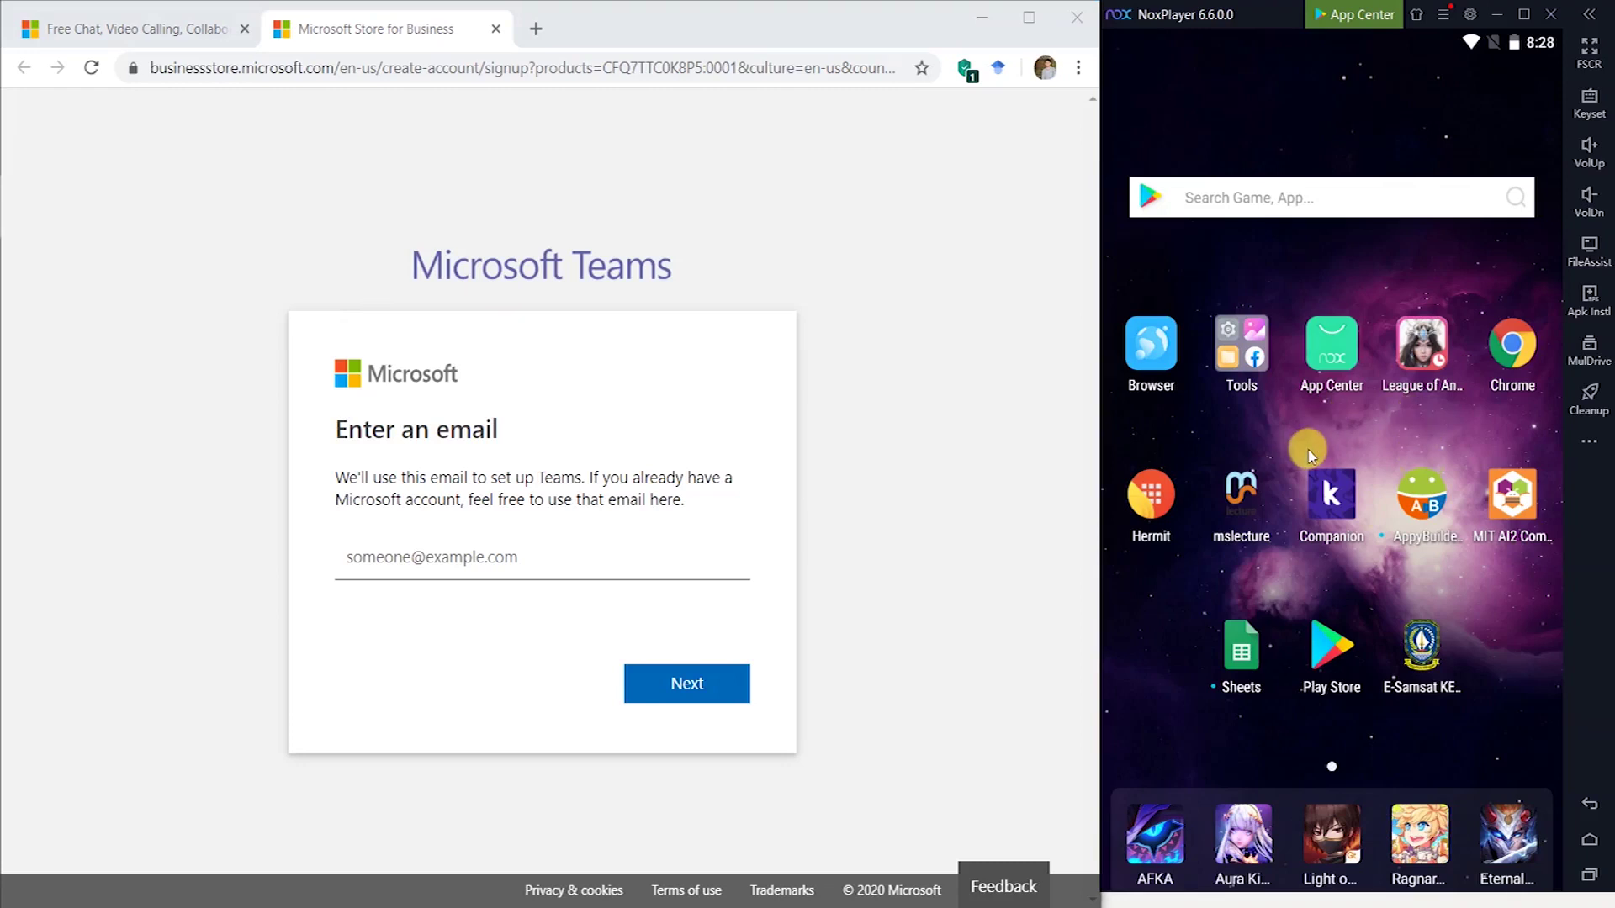
click(320, 423)
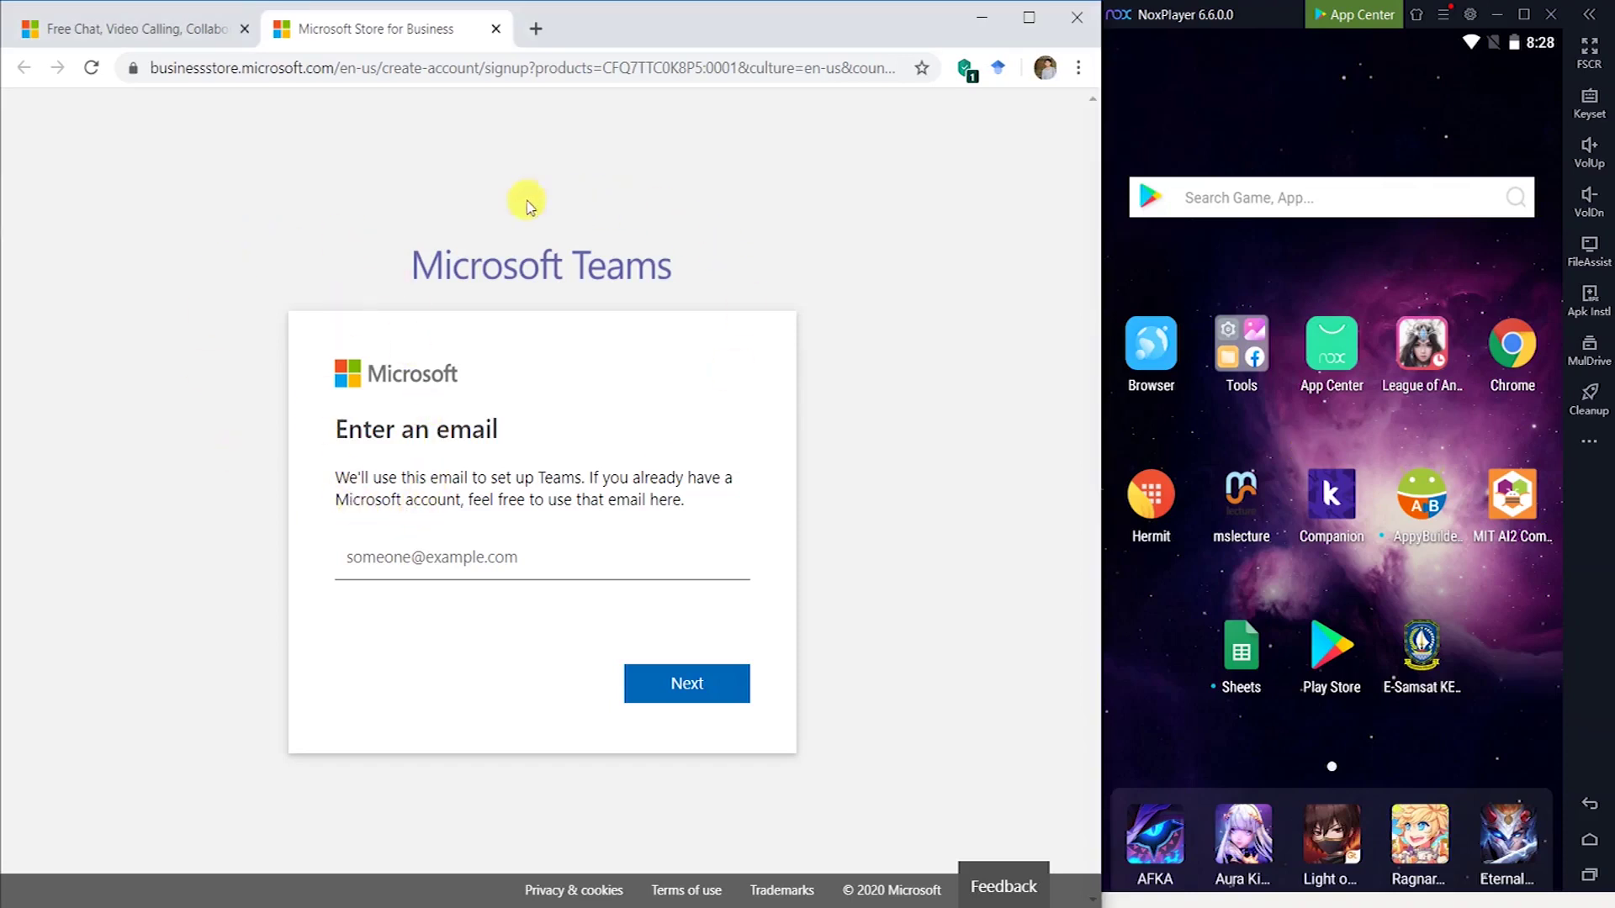
Step: Open microsoft.com in a new tab and go to the account sign-in page
click(547, 34)
text(m)
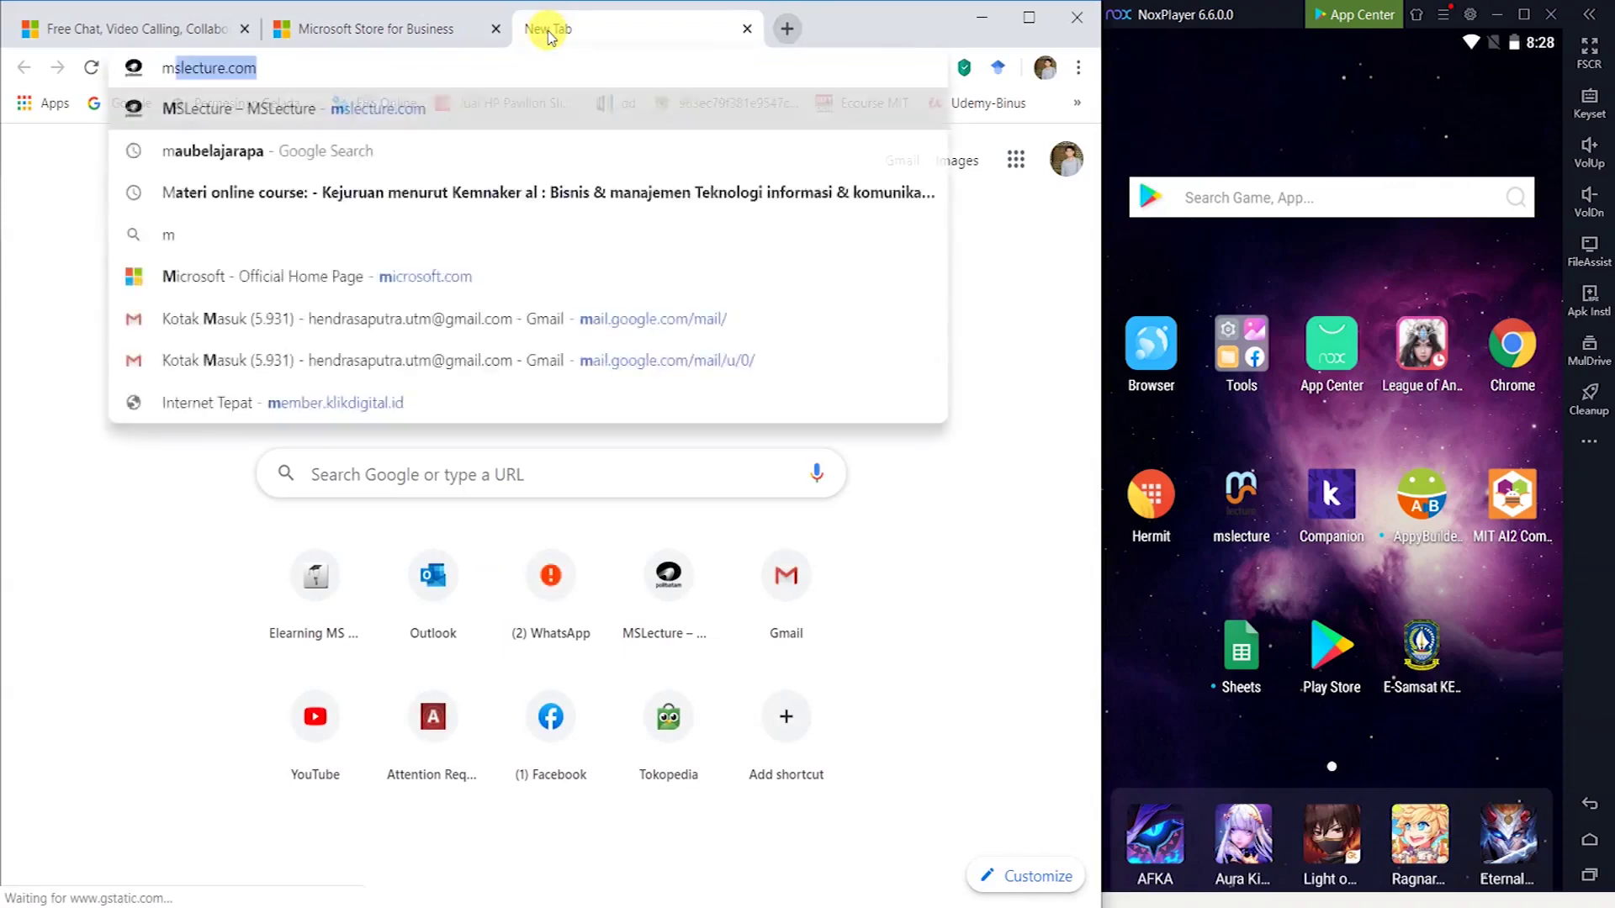
text(icrosof)
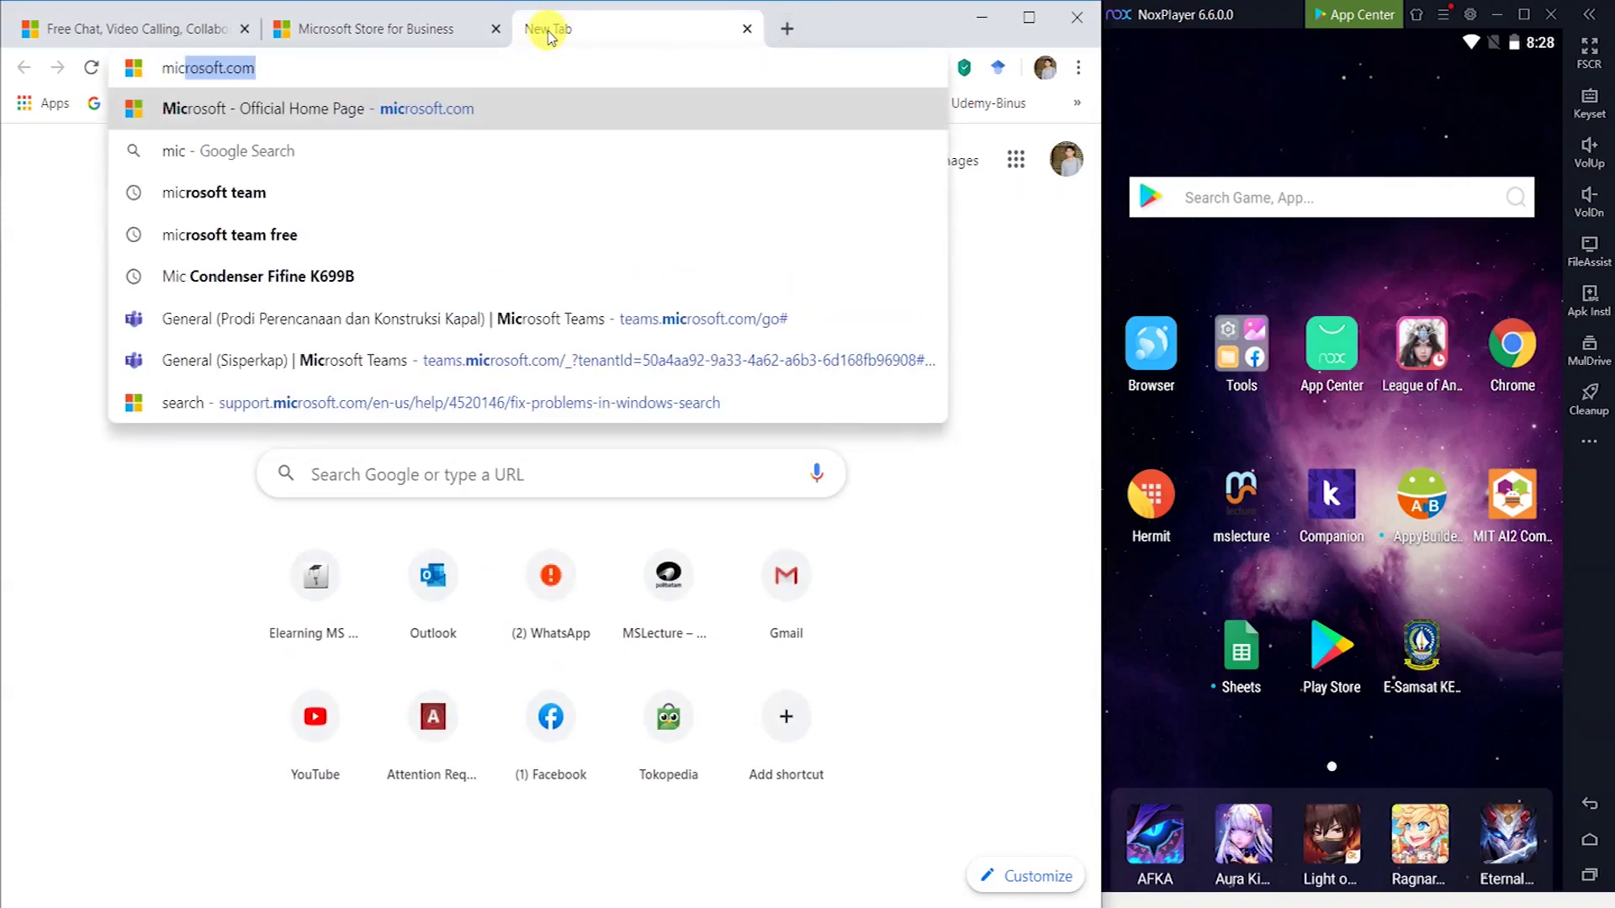
key(Return)
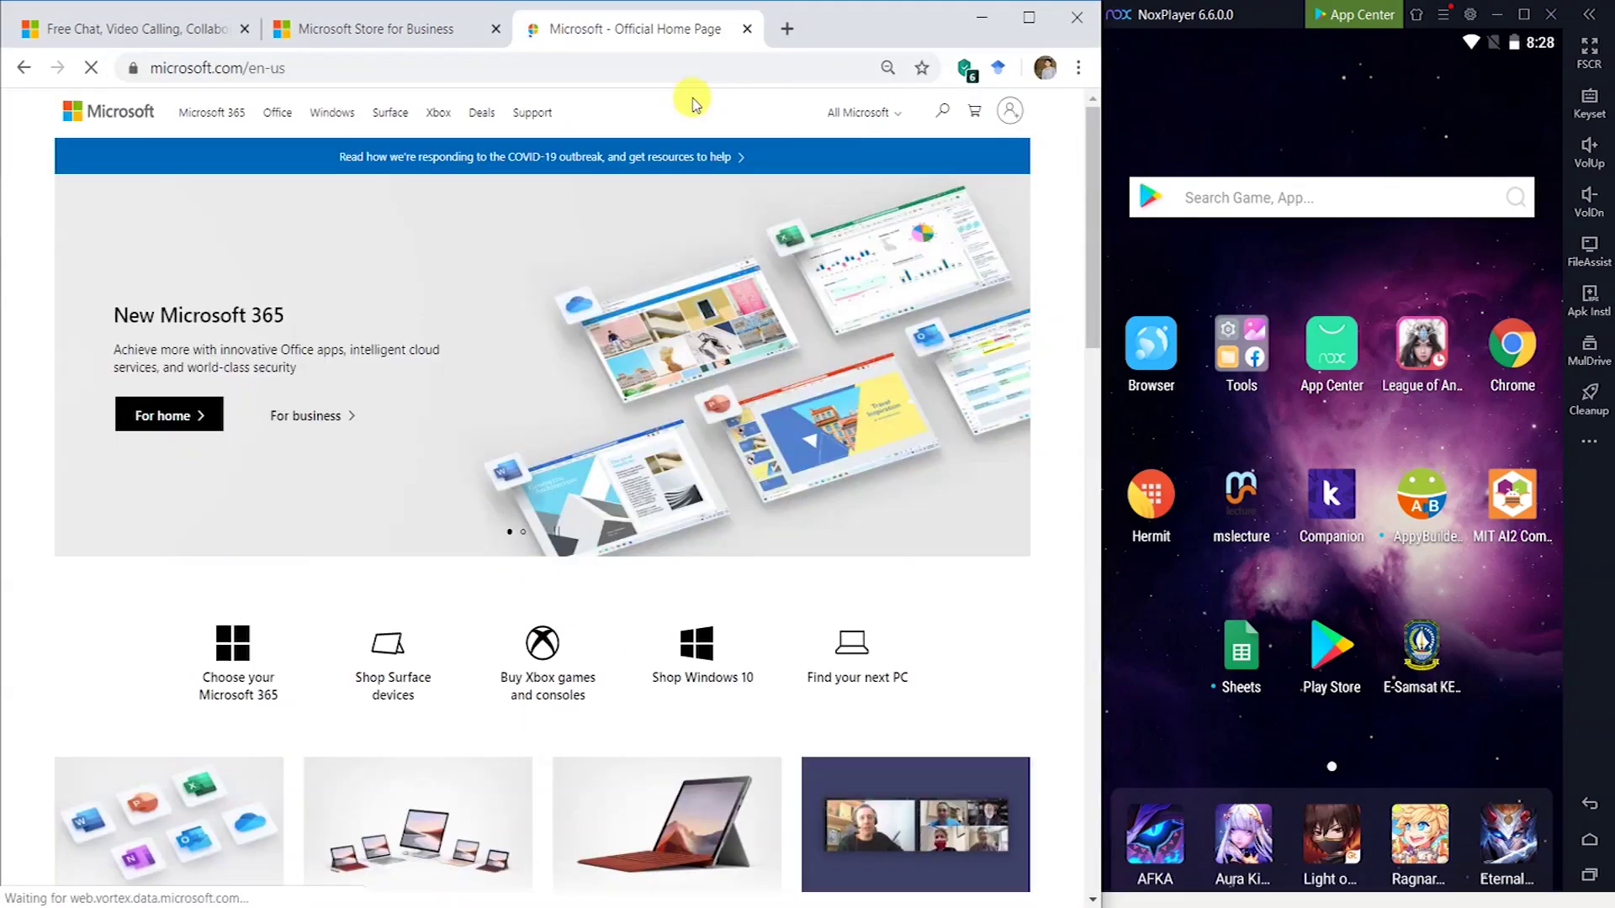
click(1009, 116)
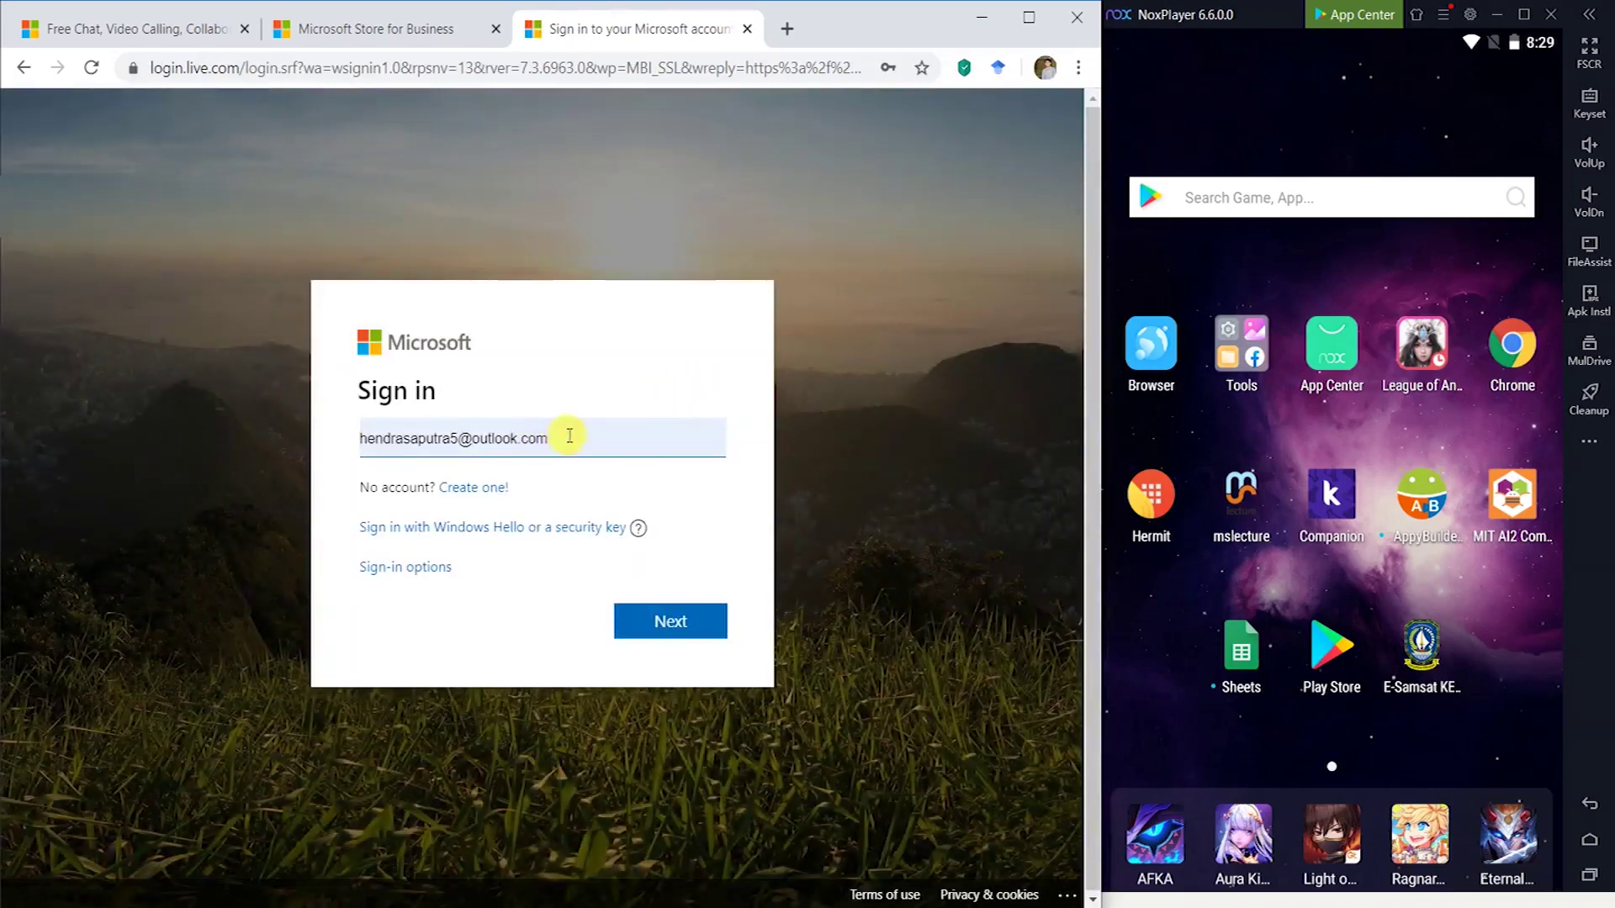
Step: Clear the autofilled email address and start creating a new Microsoft account
drag(570, 437, 336, 440)
key(BackSpace)
click(223, 481)
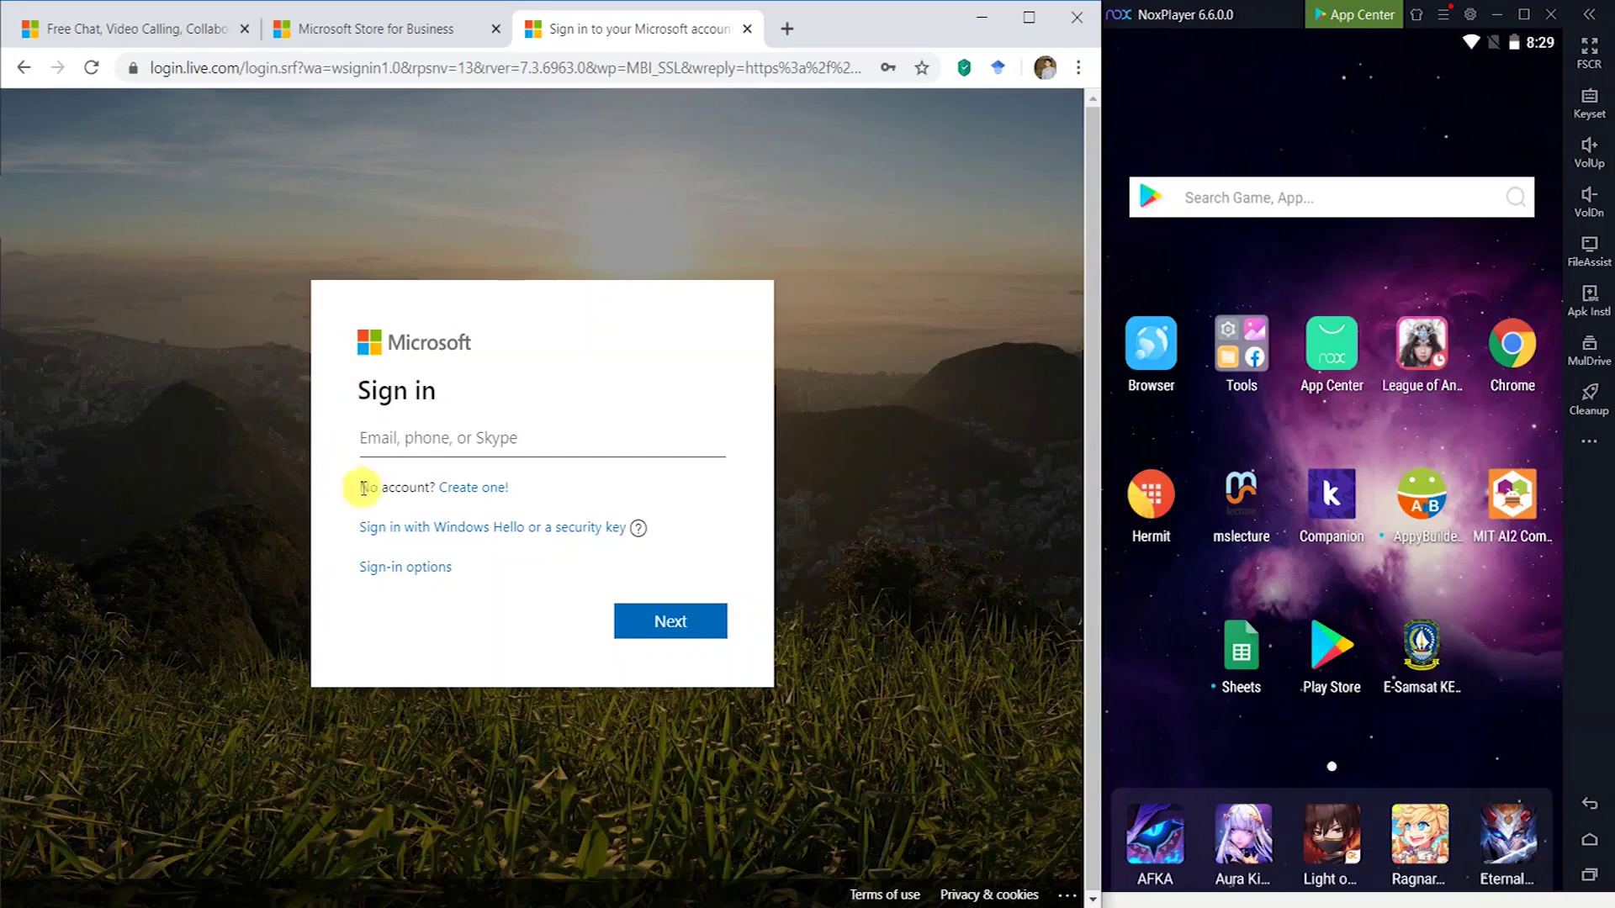
click(471, 497)
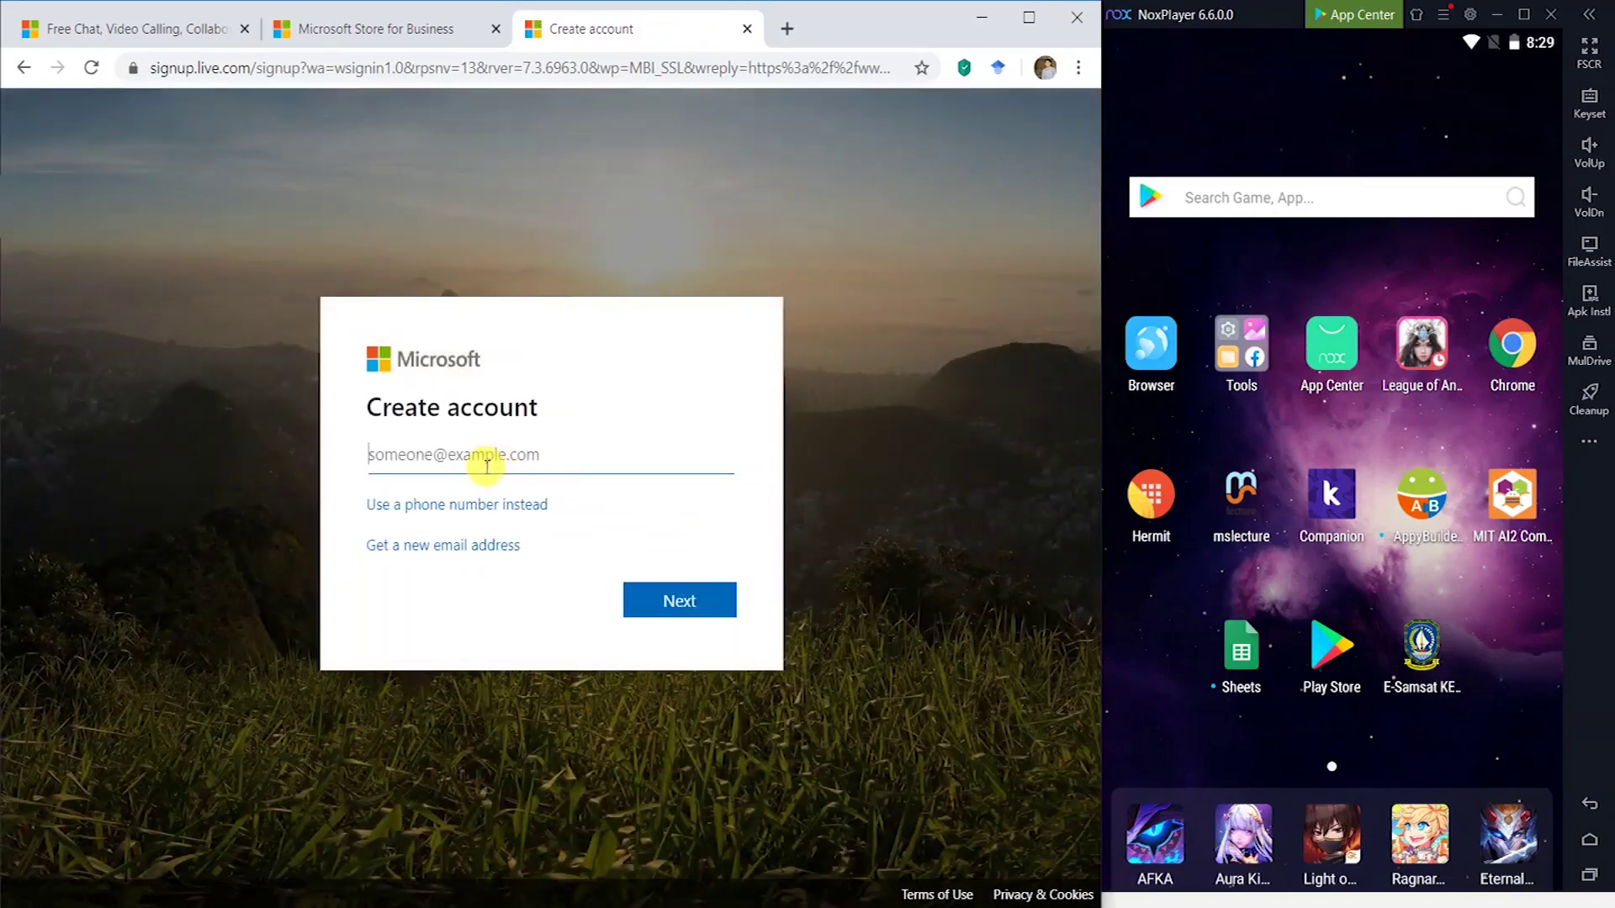
Step: Choose a new outlook.com username, set the account password and save it in Chrome
click(434, 547)
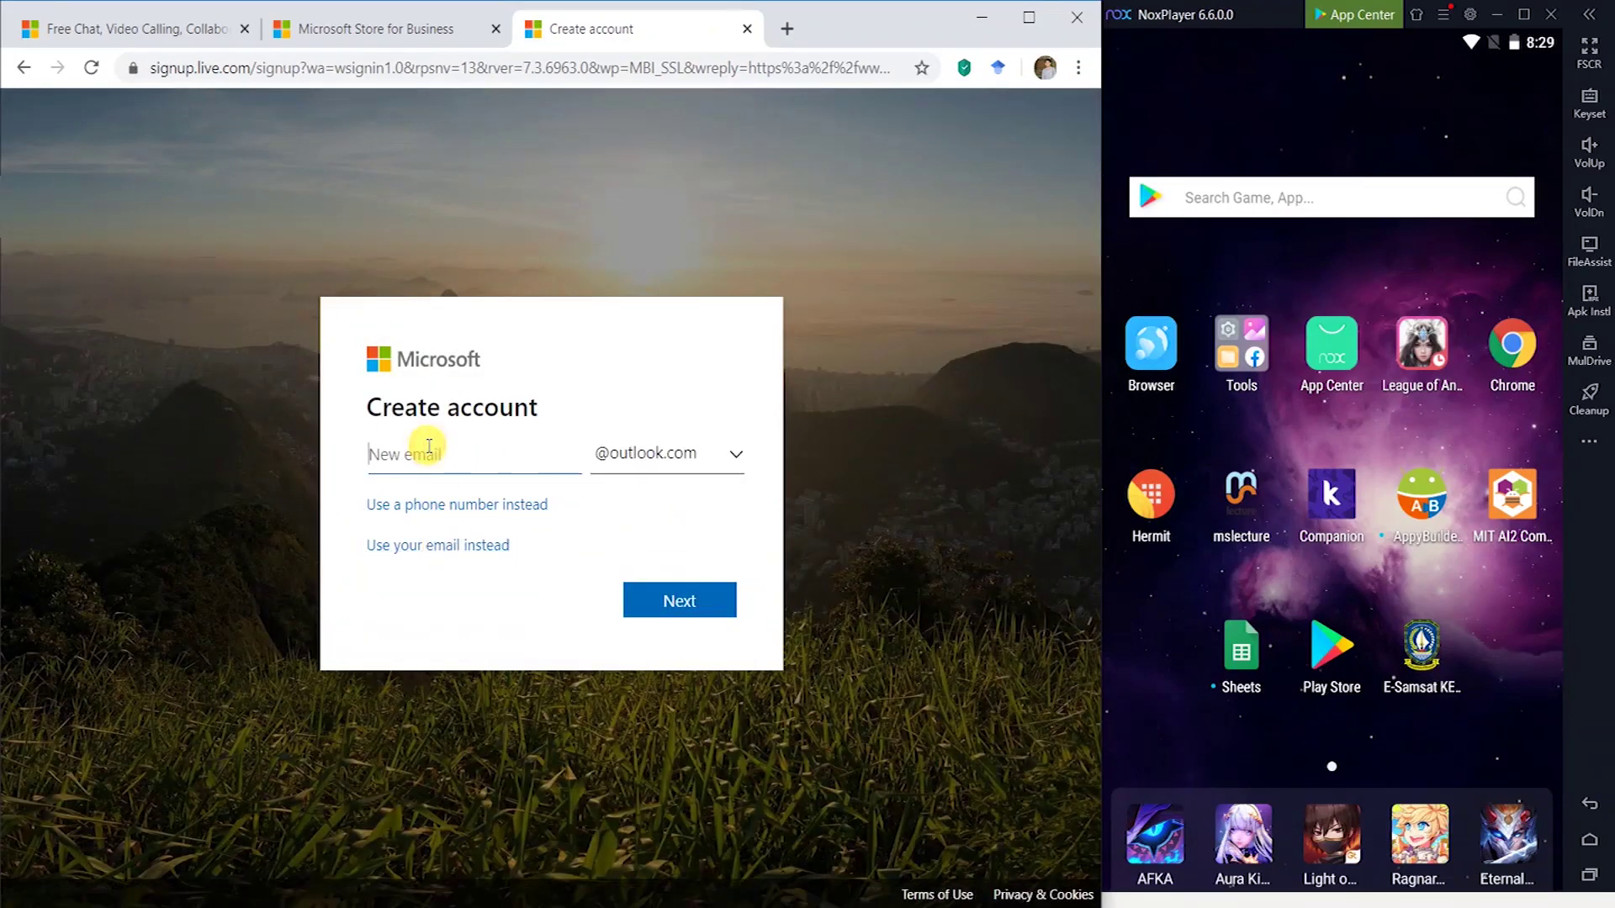
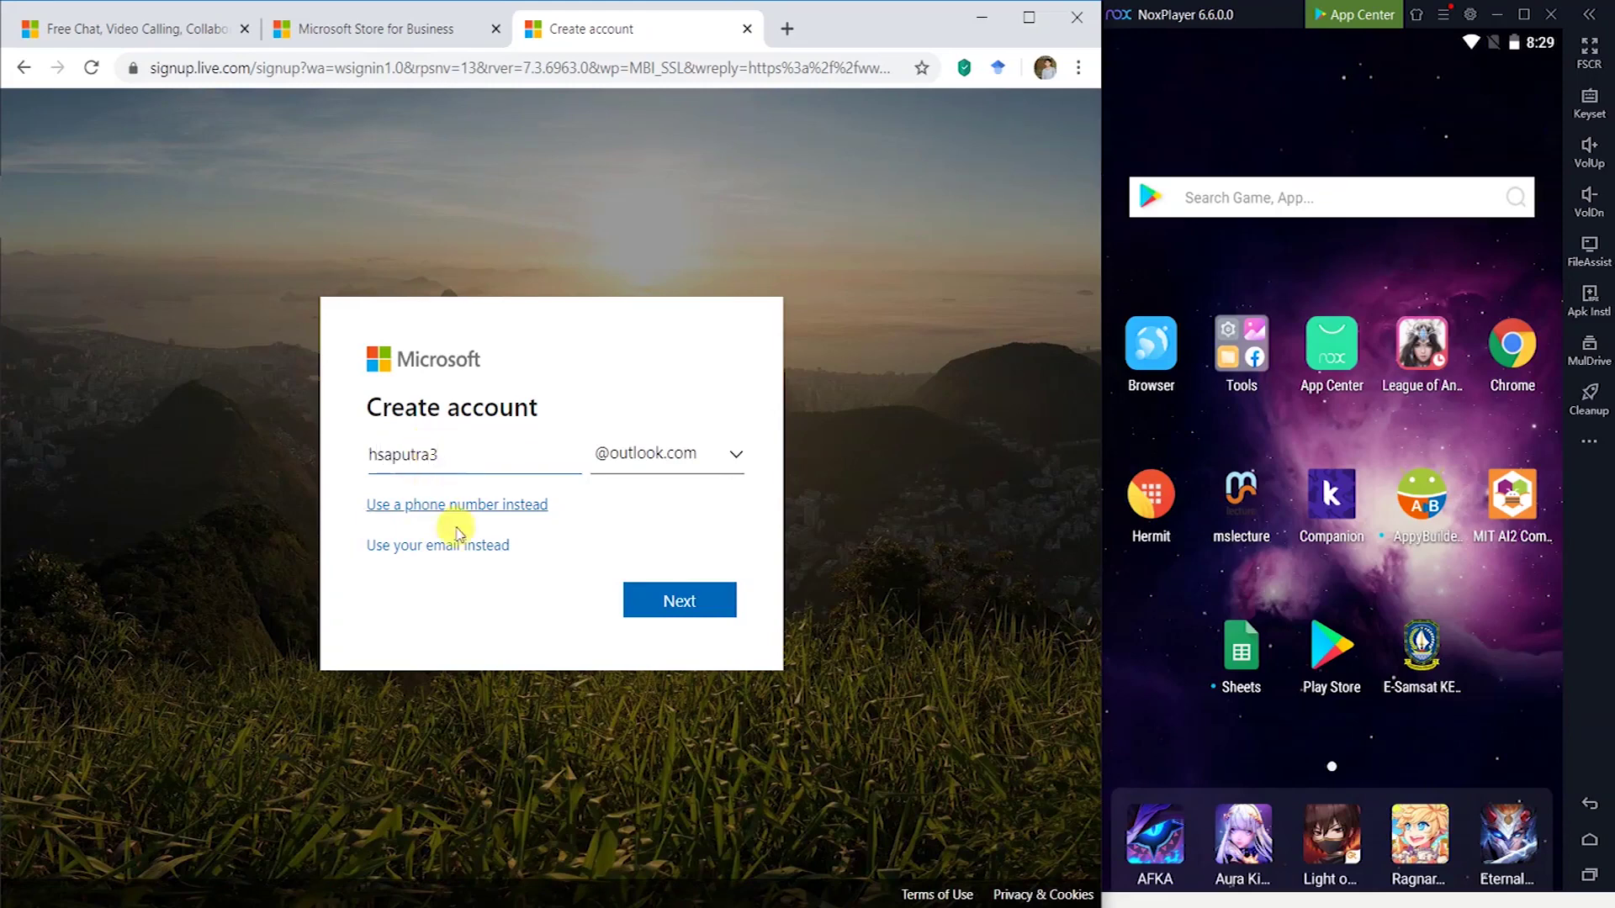
click(671, 600)
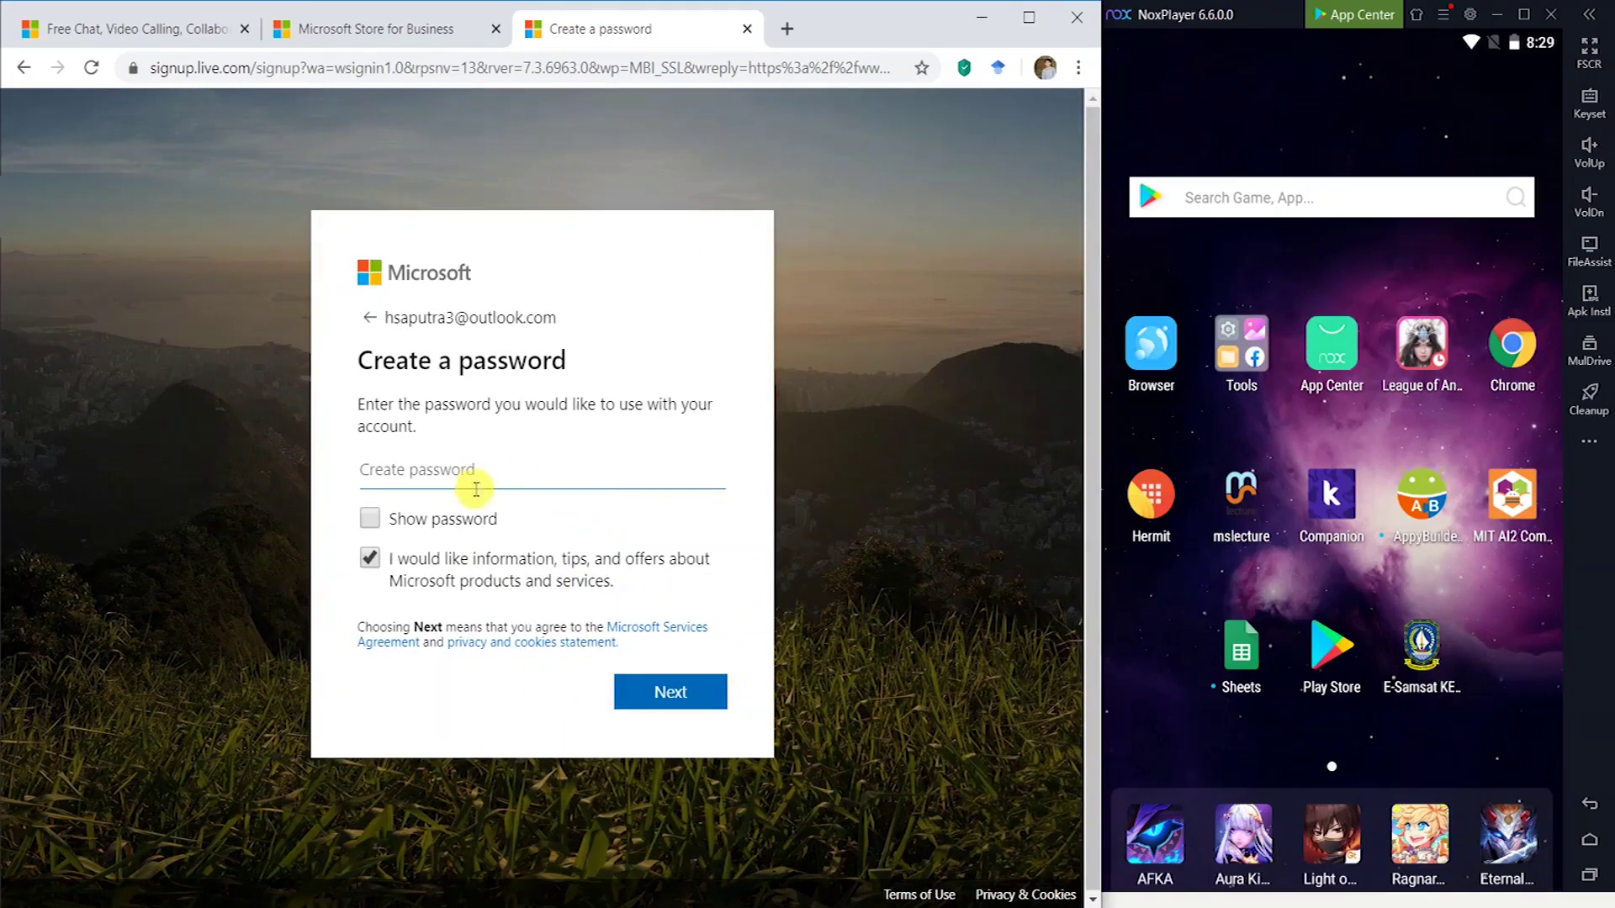
click(454, 471)
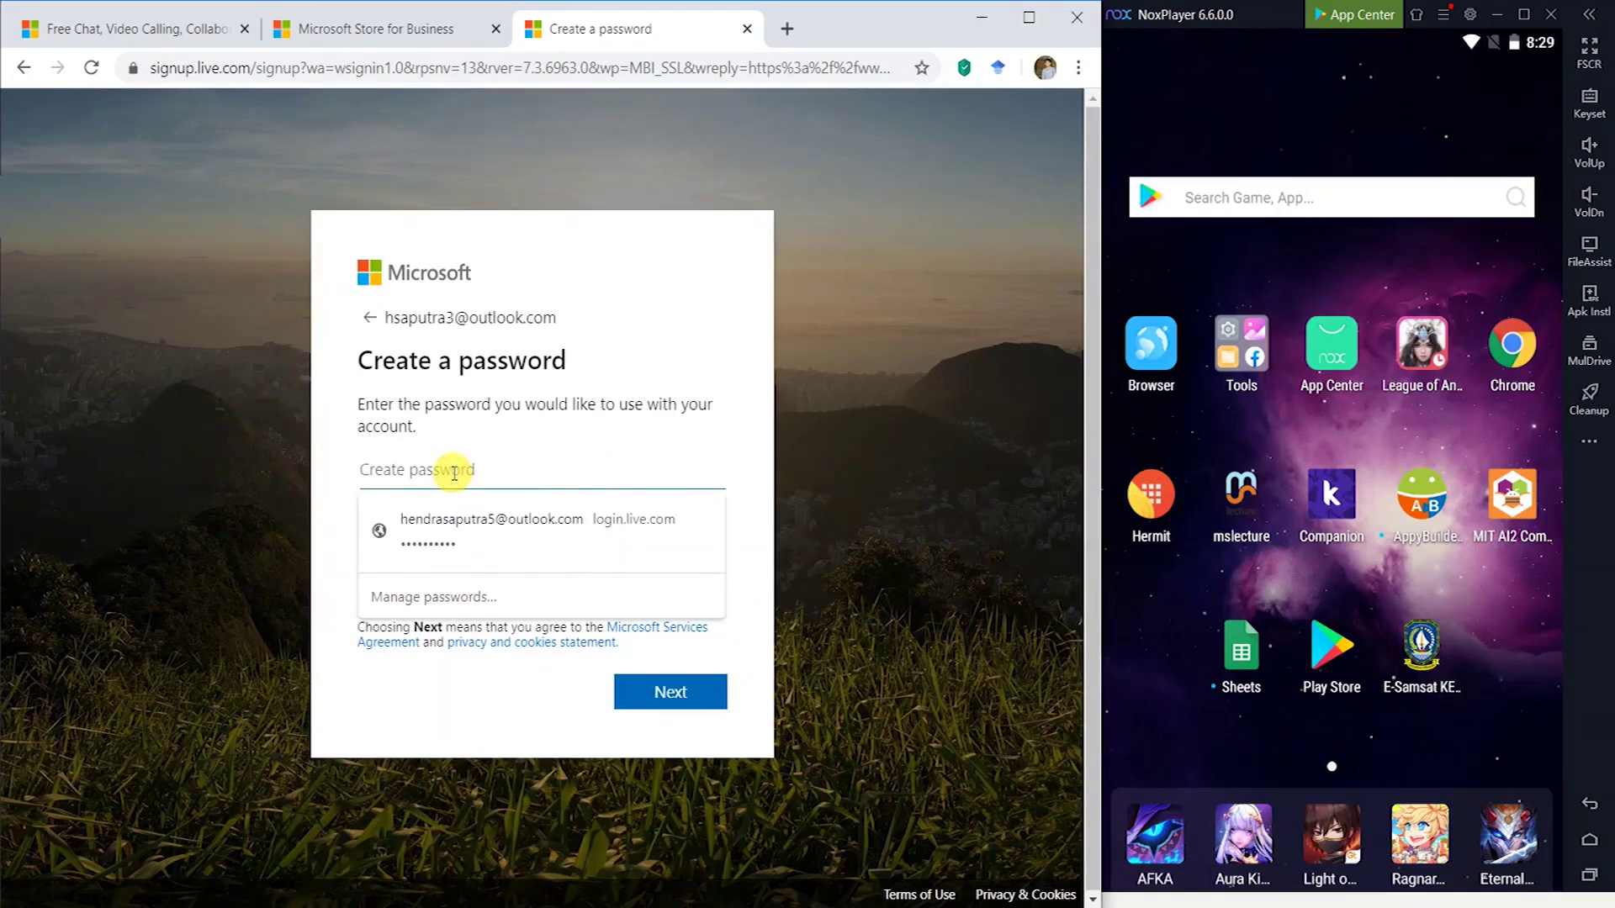
text(a)
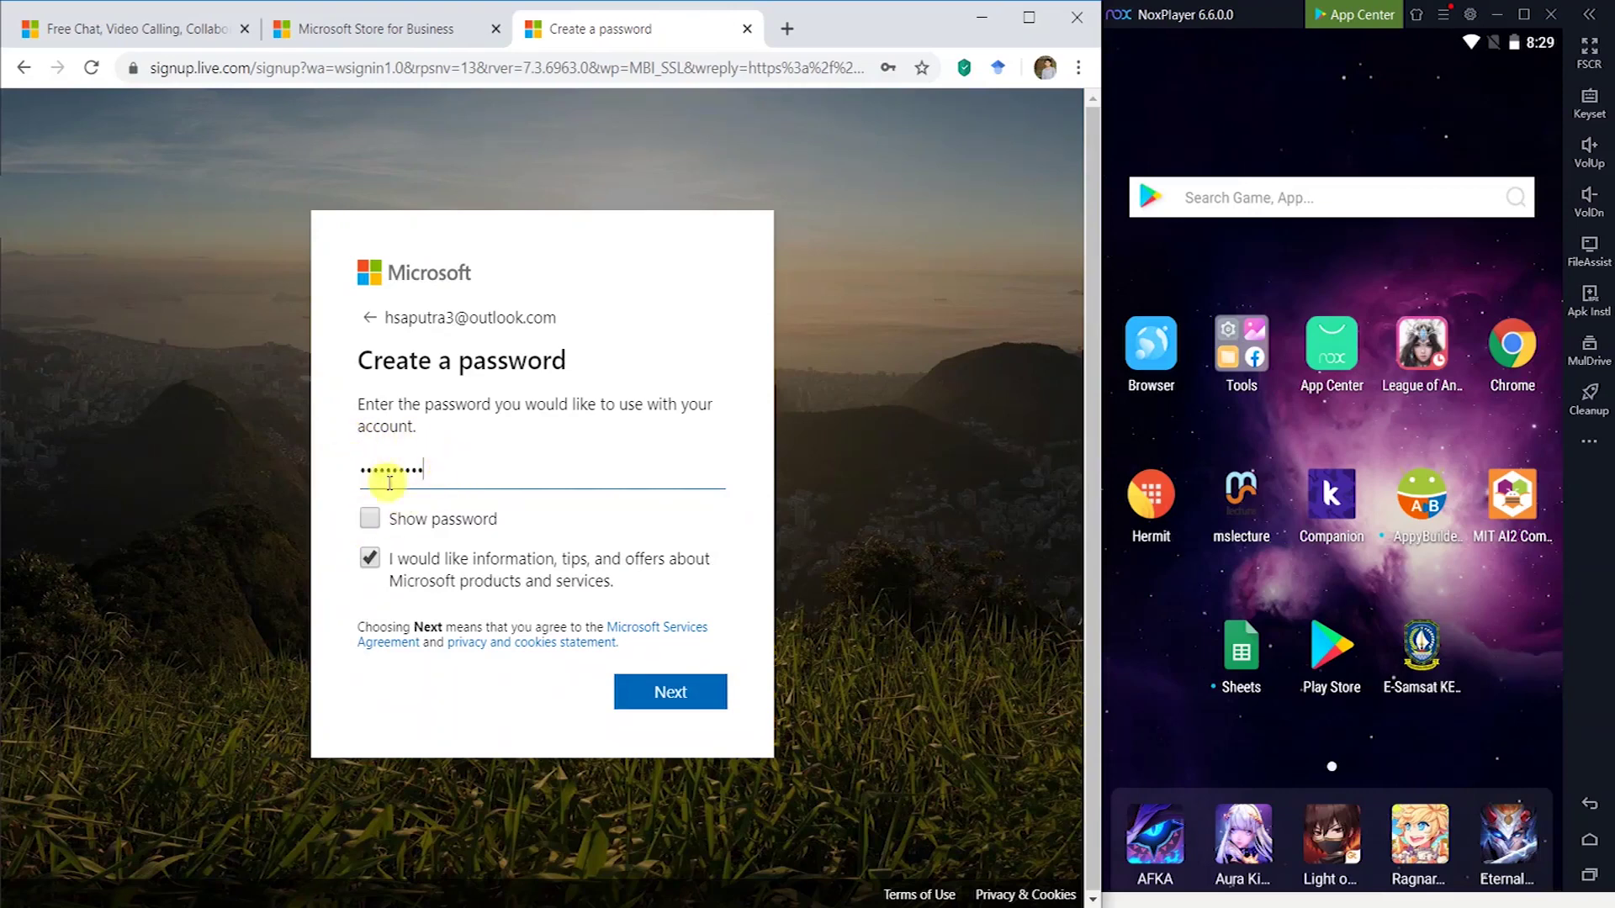
click(669, 688)
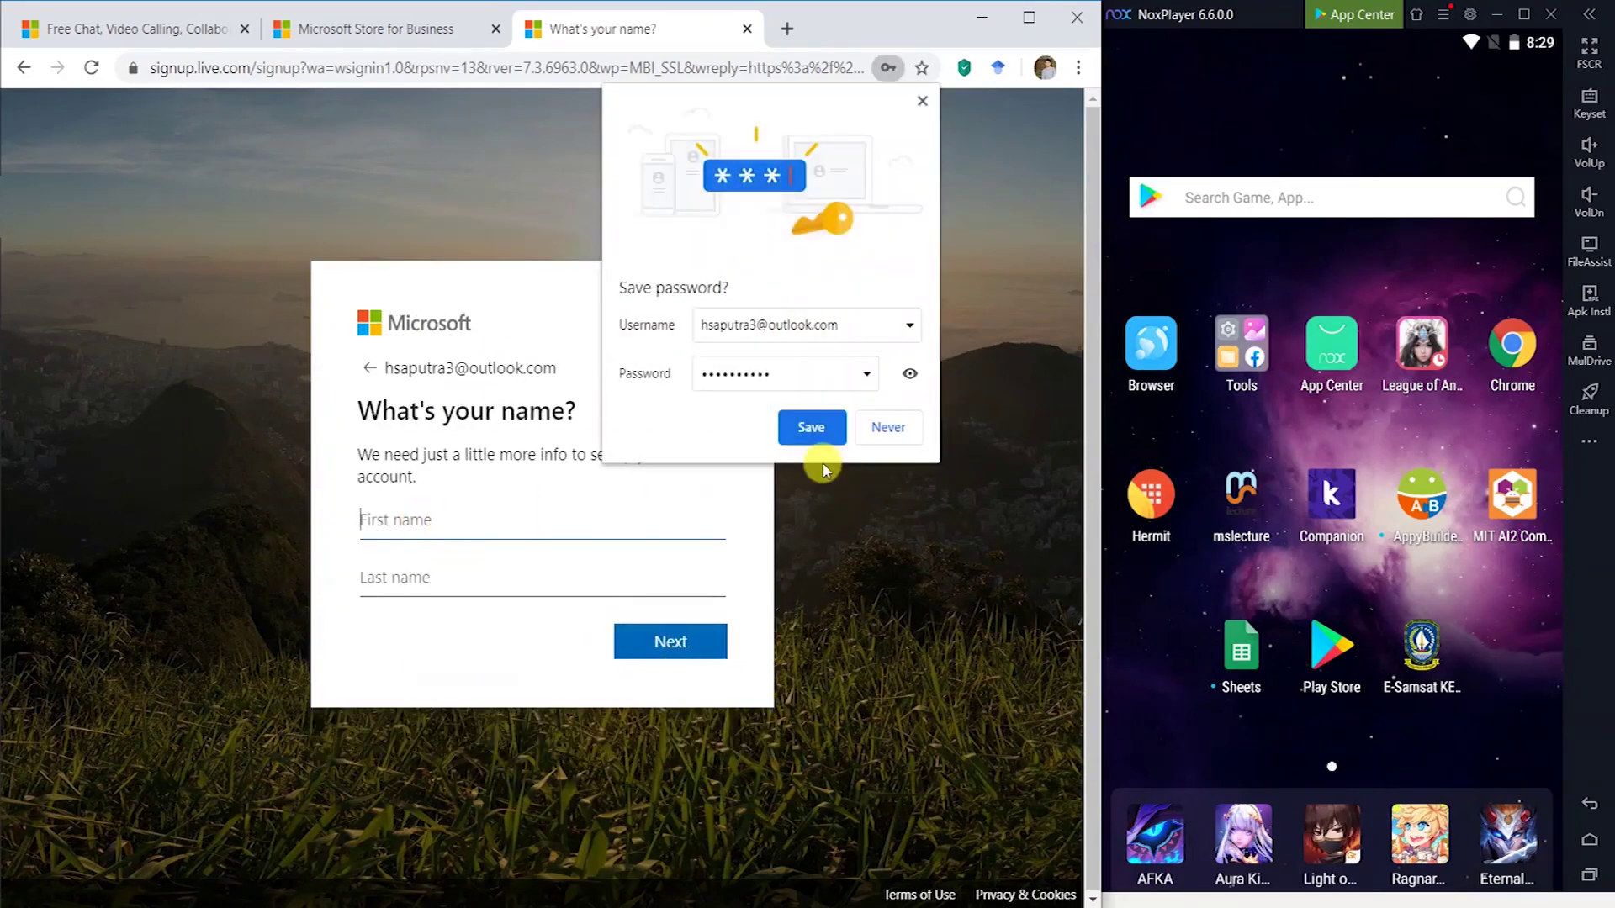
click(826, 439)
Step: Enter the new account's first and last name, then country Indonesia and birth date
click(419, 518)
key(Tab)
click(679, 648)
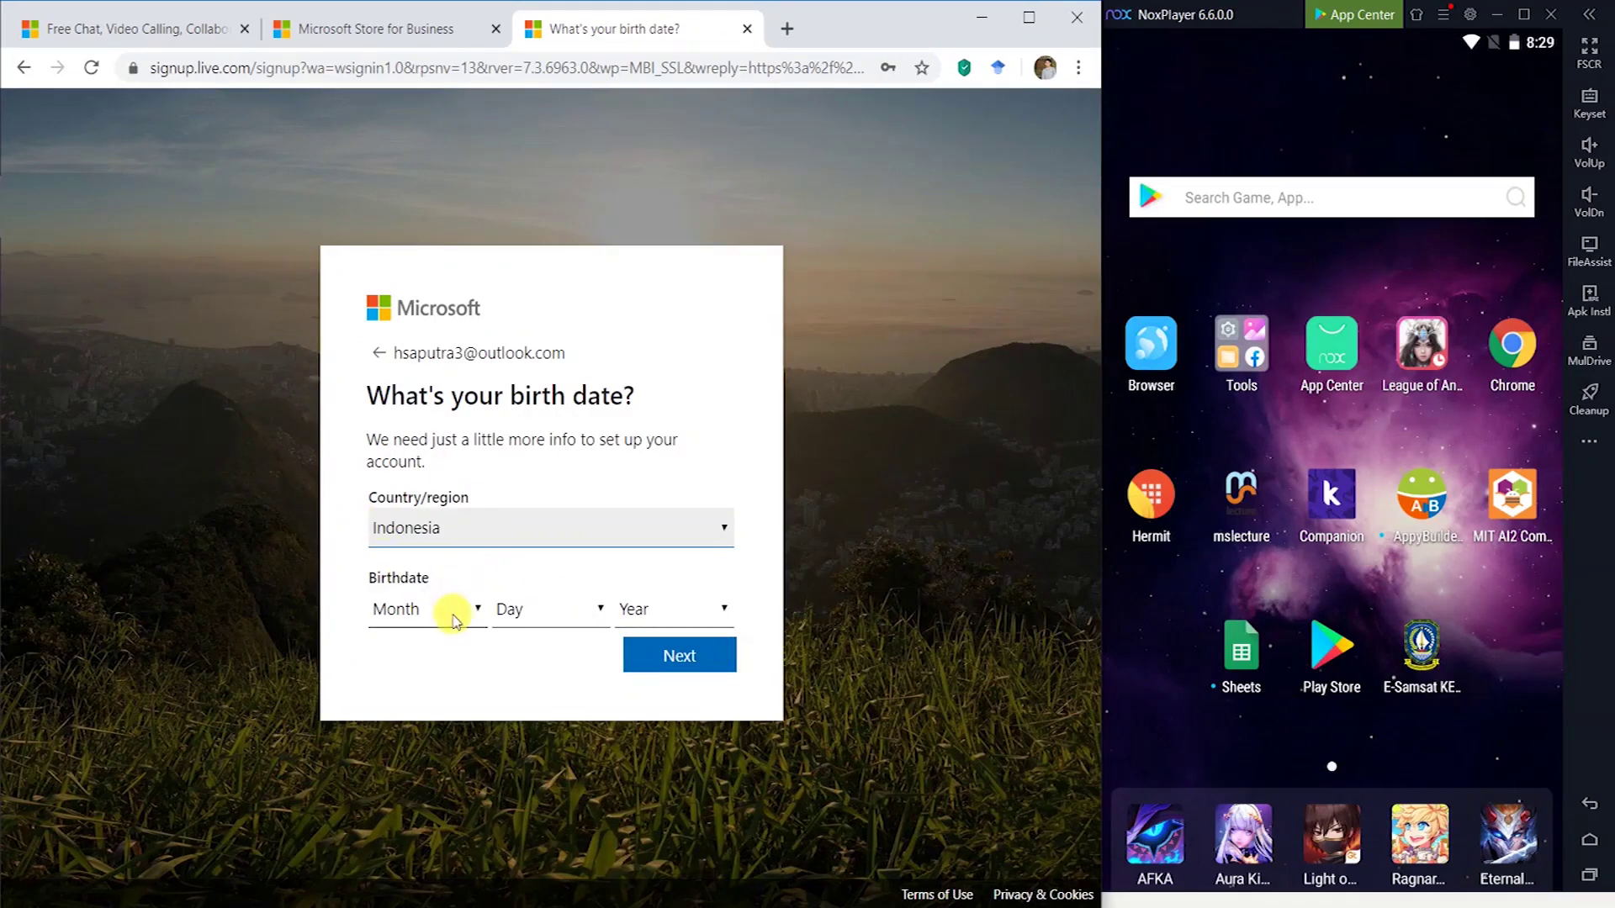
click(452, 621)
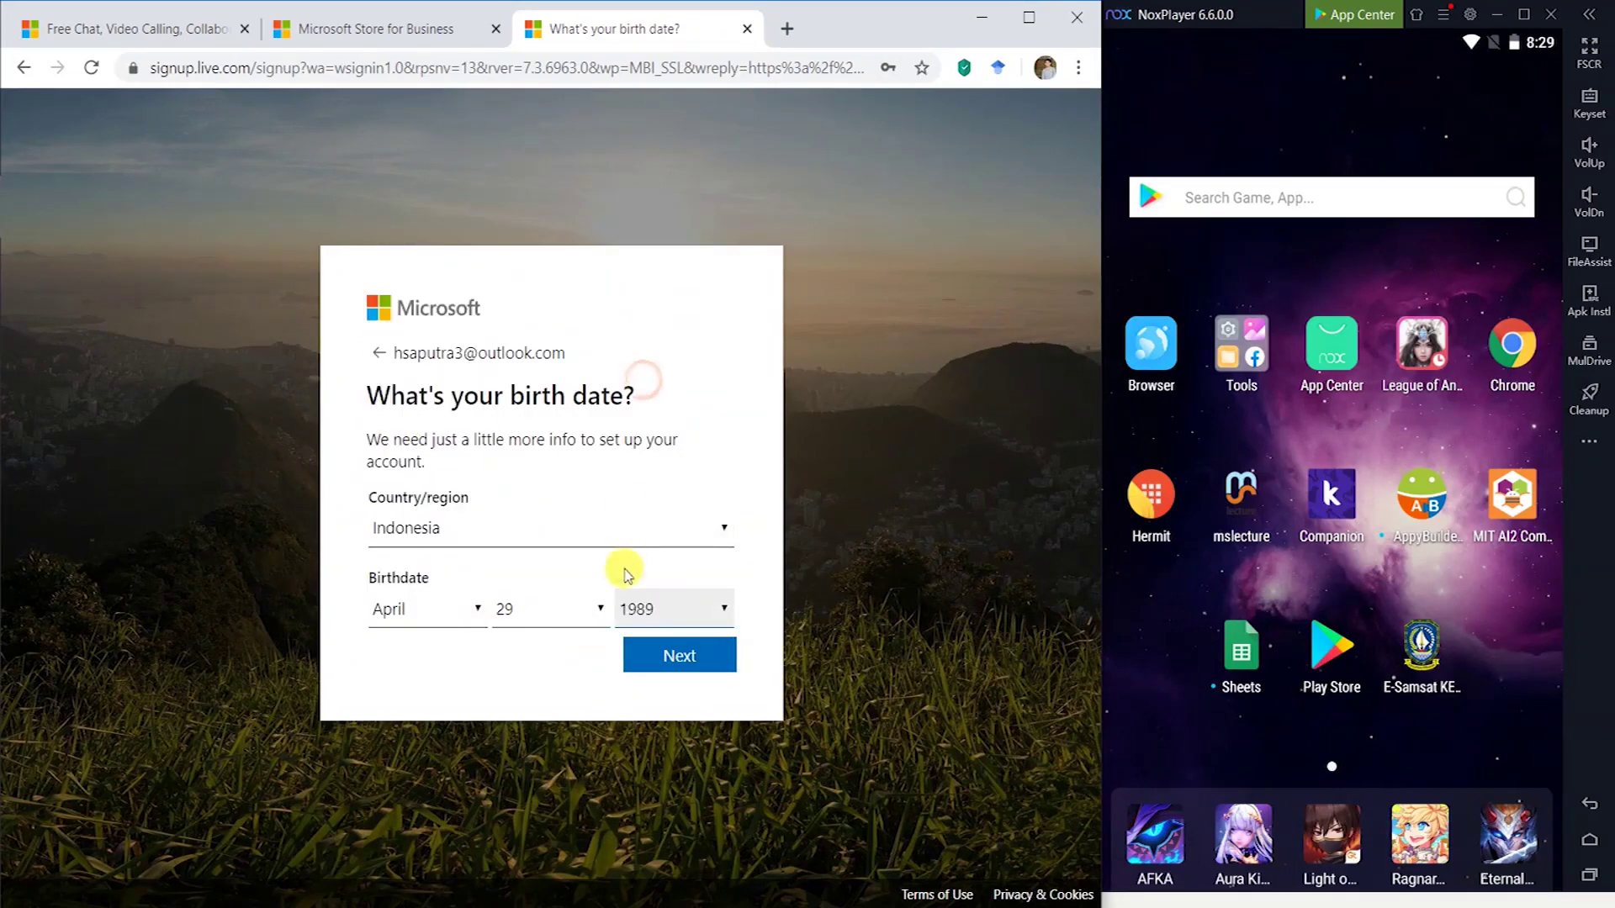
click(667, 658)
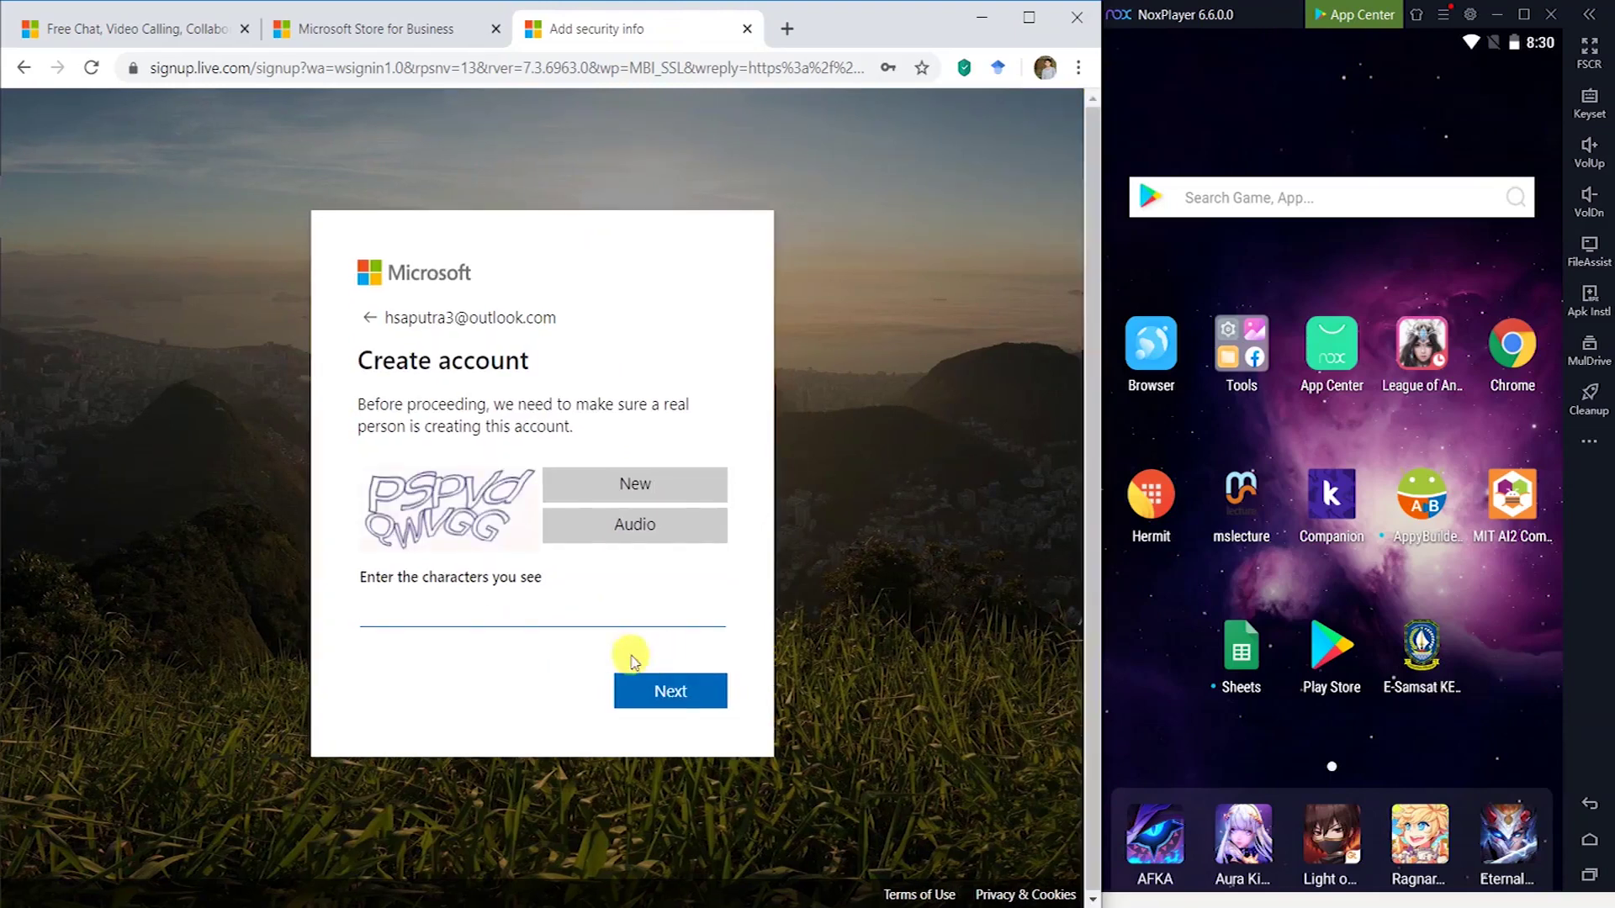
Step: Type the verification characters, fixing one mistyped character, and submit them
text(PSpV)
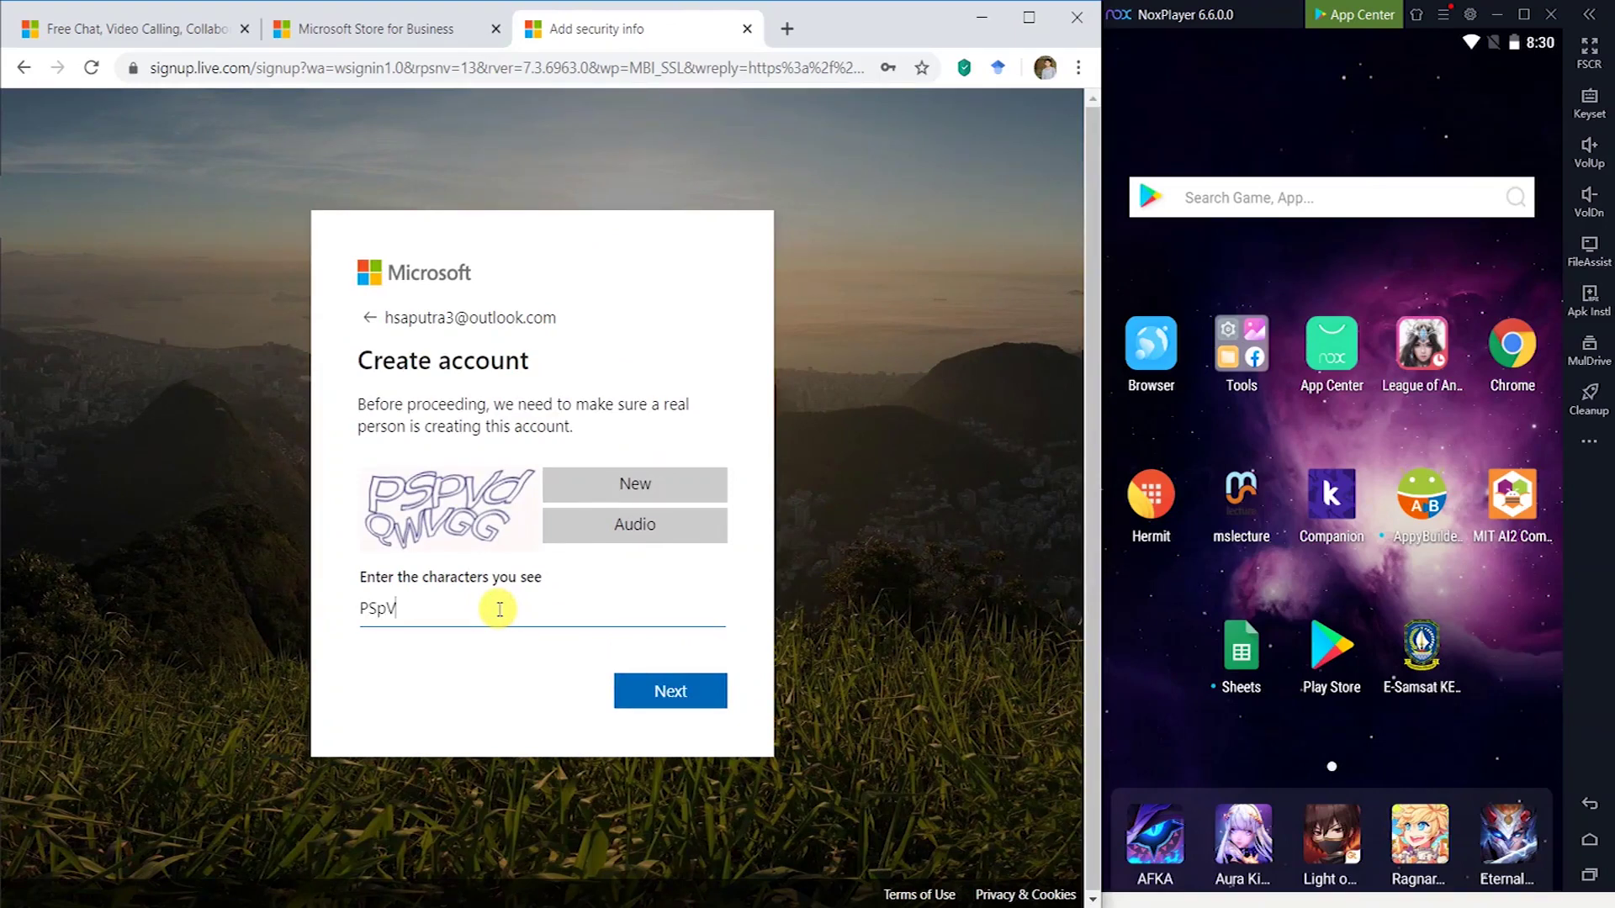
text(dW)
key(BackSpace)
text(QWVGG)
click(670, 694)
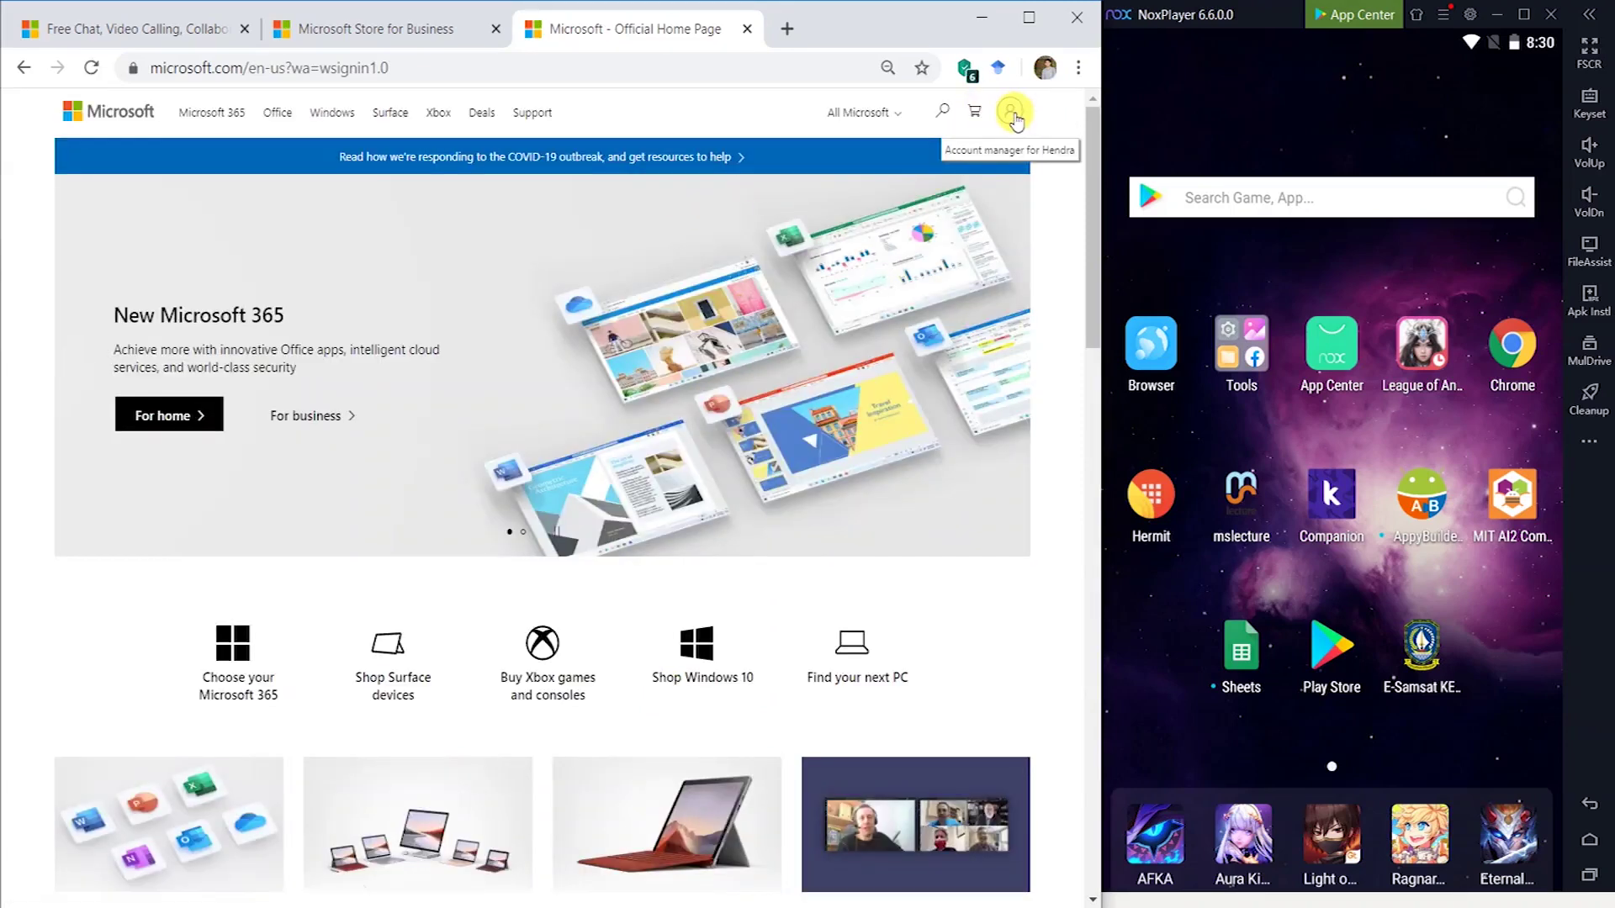
Step: Open the signed-in account's My Microsoft account page, then return to the Teams sign-up page
click(1013, 118)
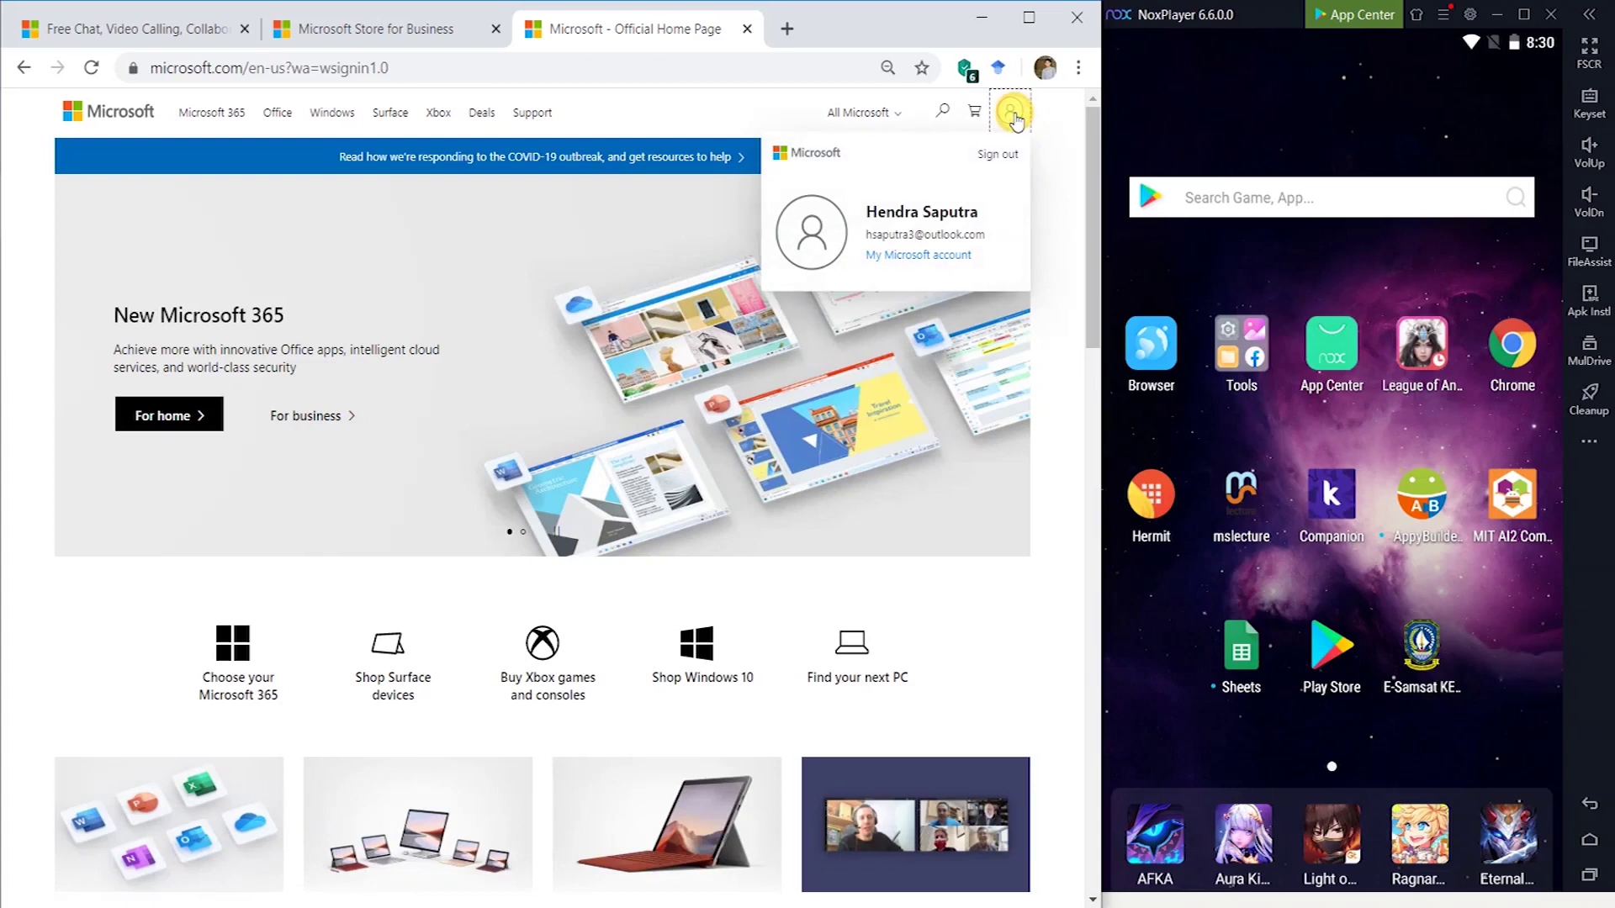
click(921, 256)
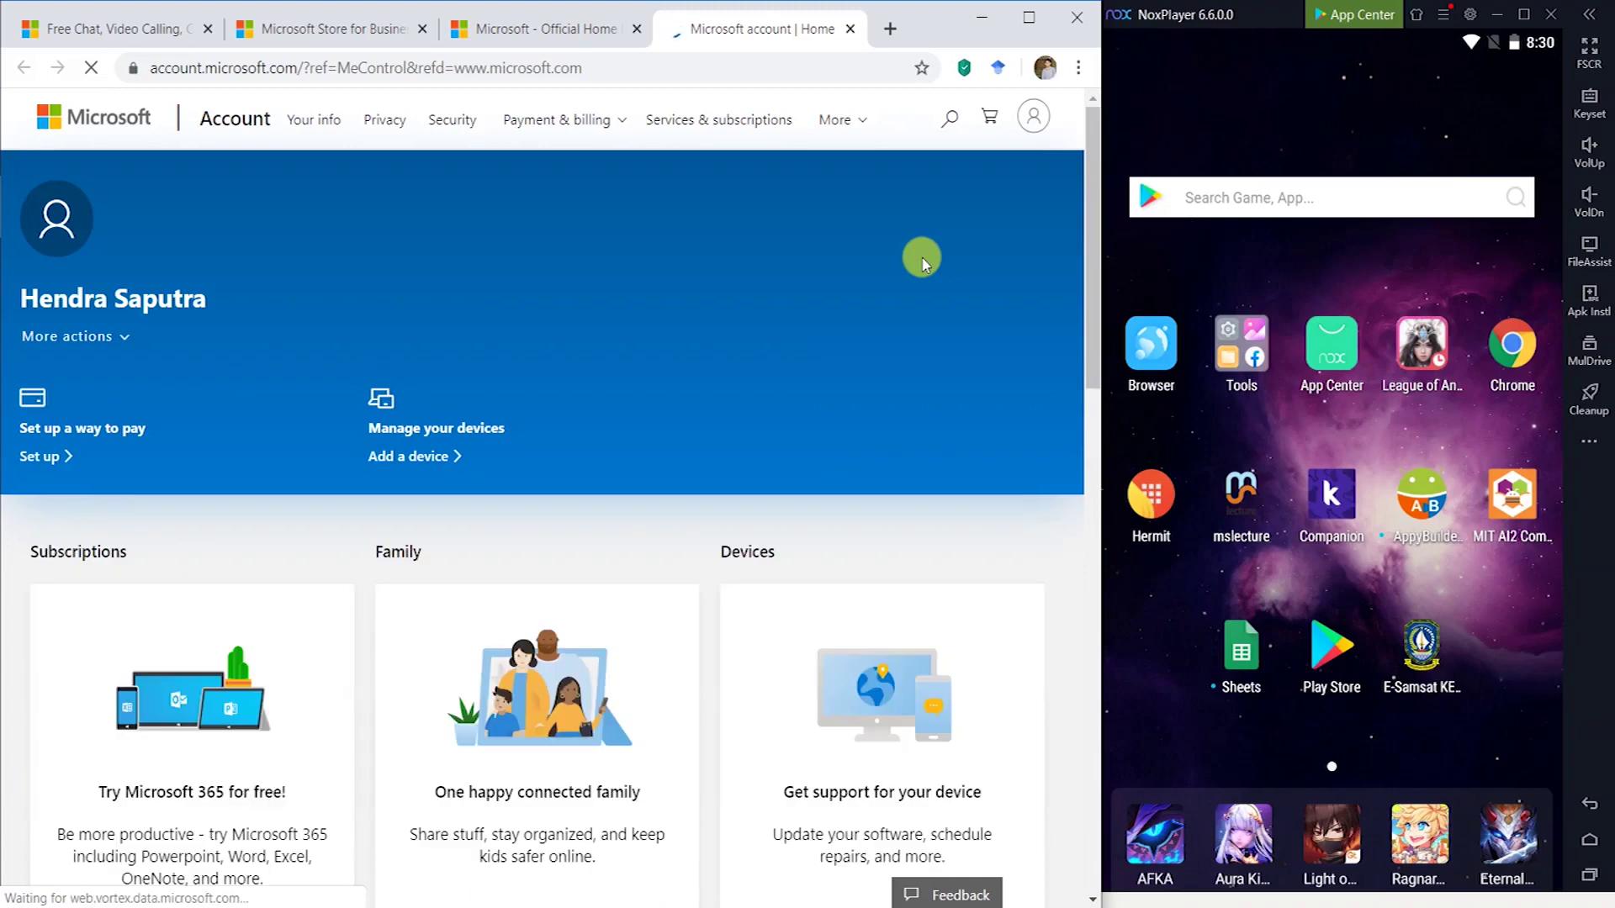
click(313, 32)
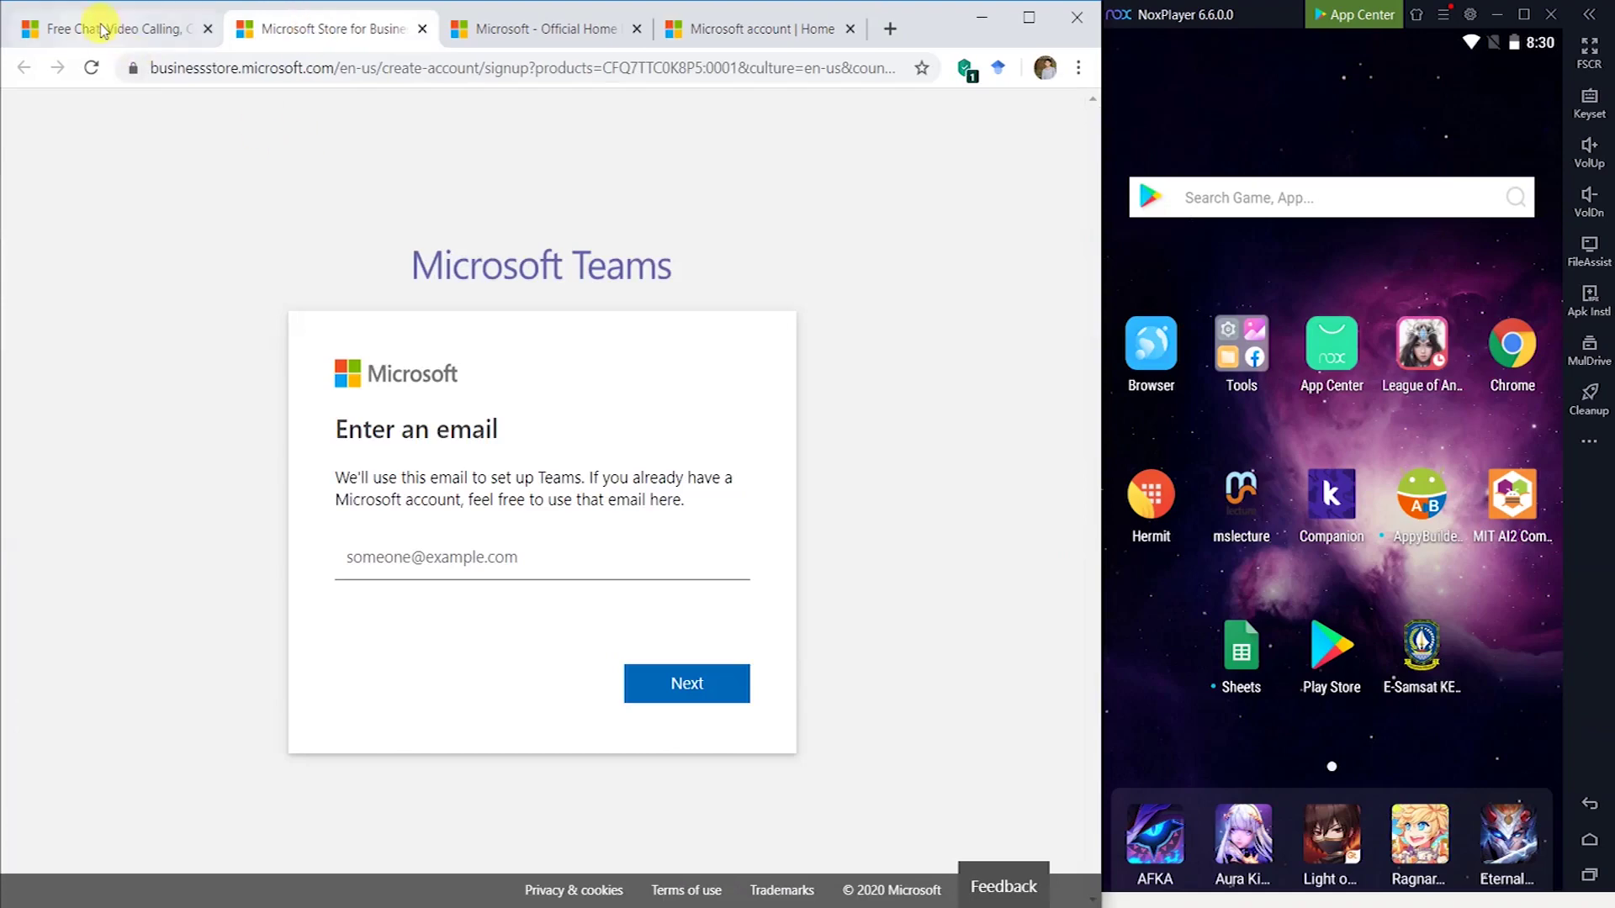
Step: Choose Sign up for free on the Teams plans page and submit the new Outlook email address
click(101, 30)
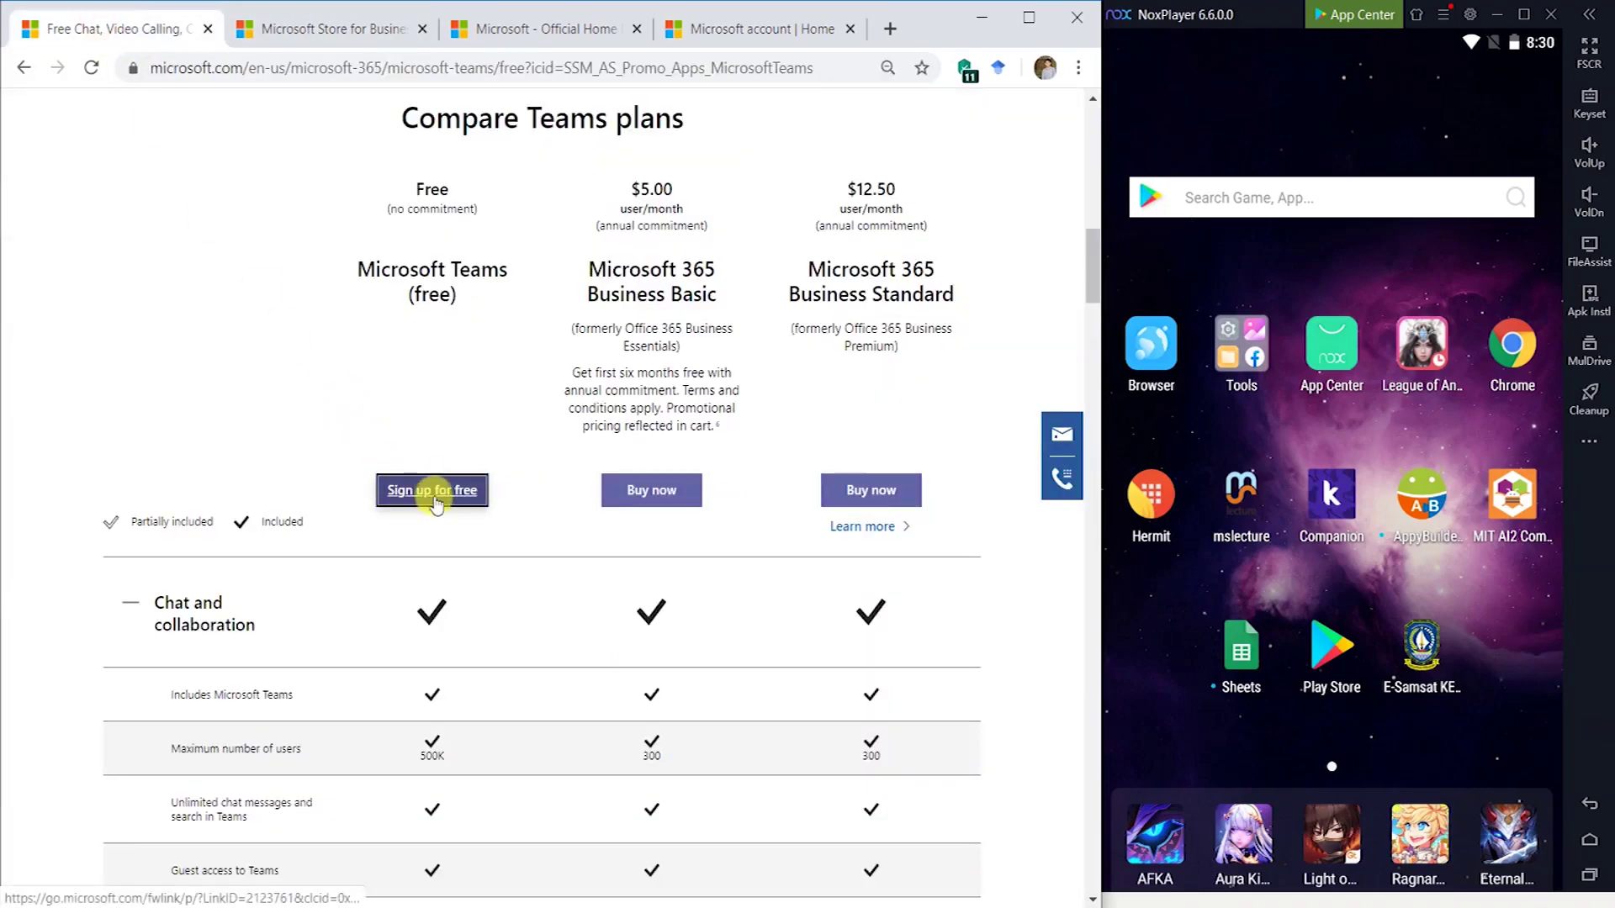
mouse_move(1092, 267)
mouse_down()
mouse_move(1112, 160)
mouse_move(1104, 282)
mouse_up()
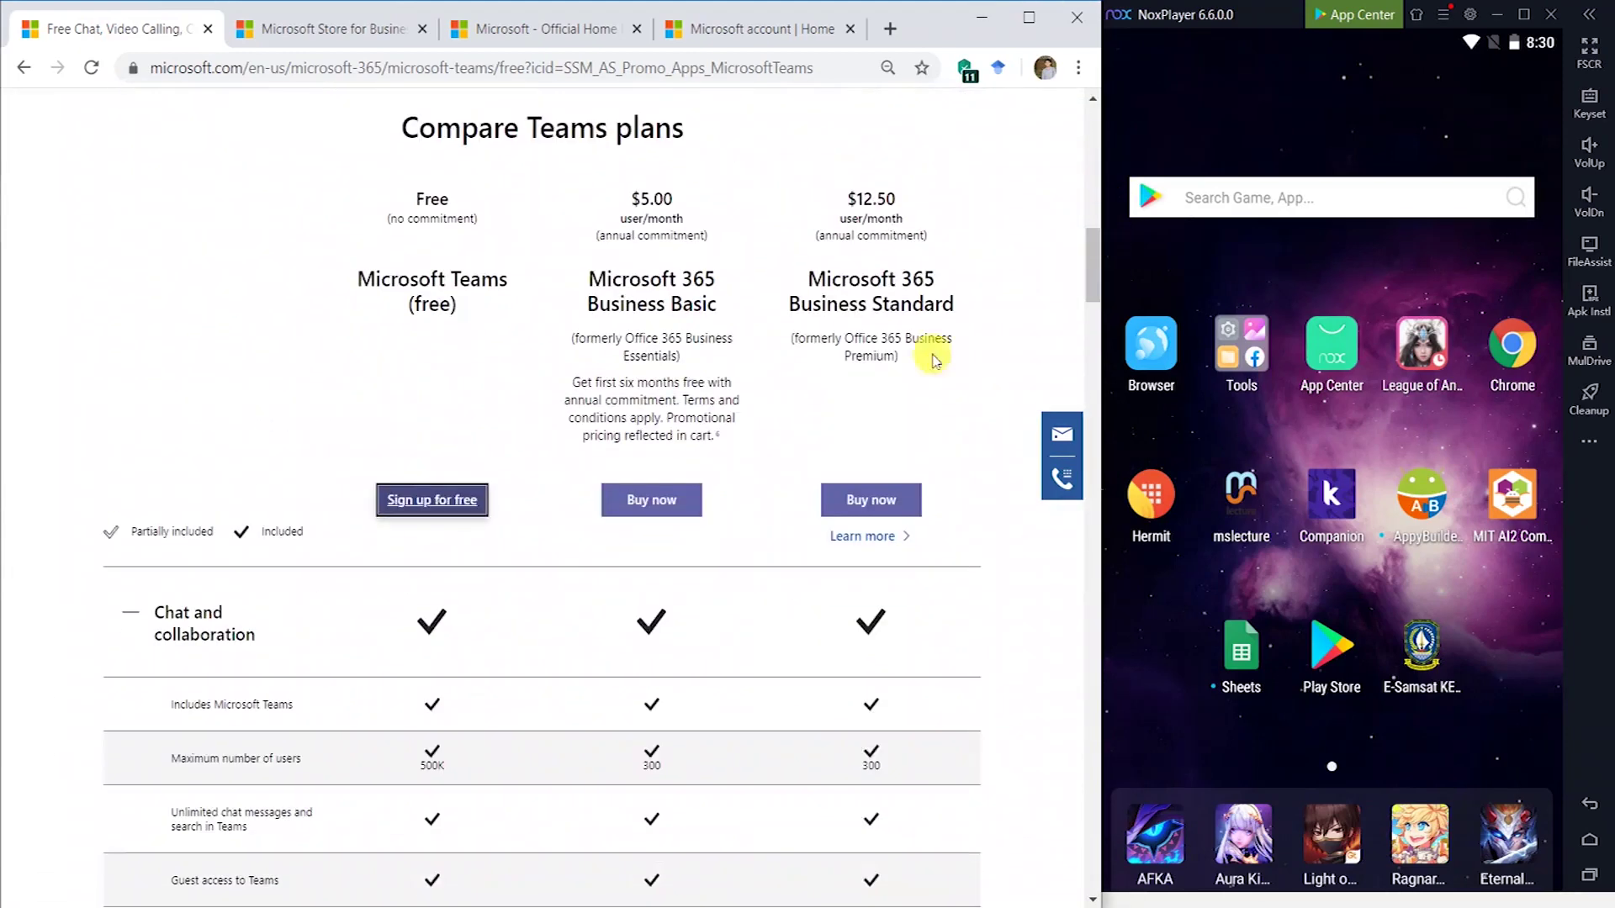
click(425, 505)
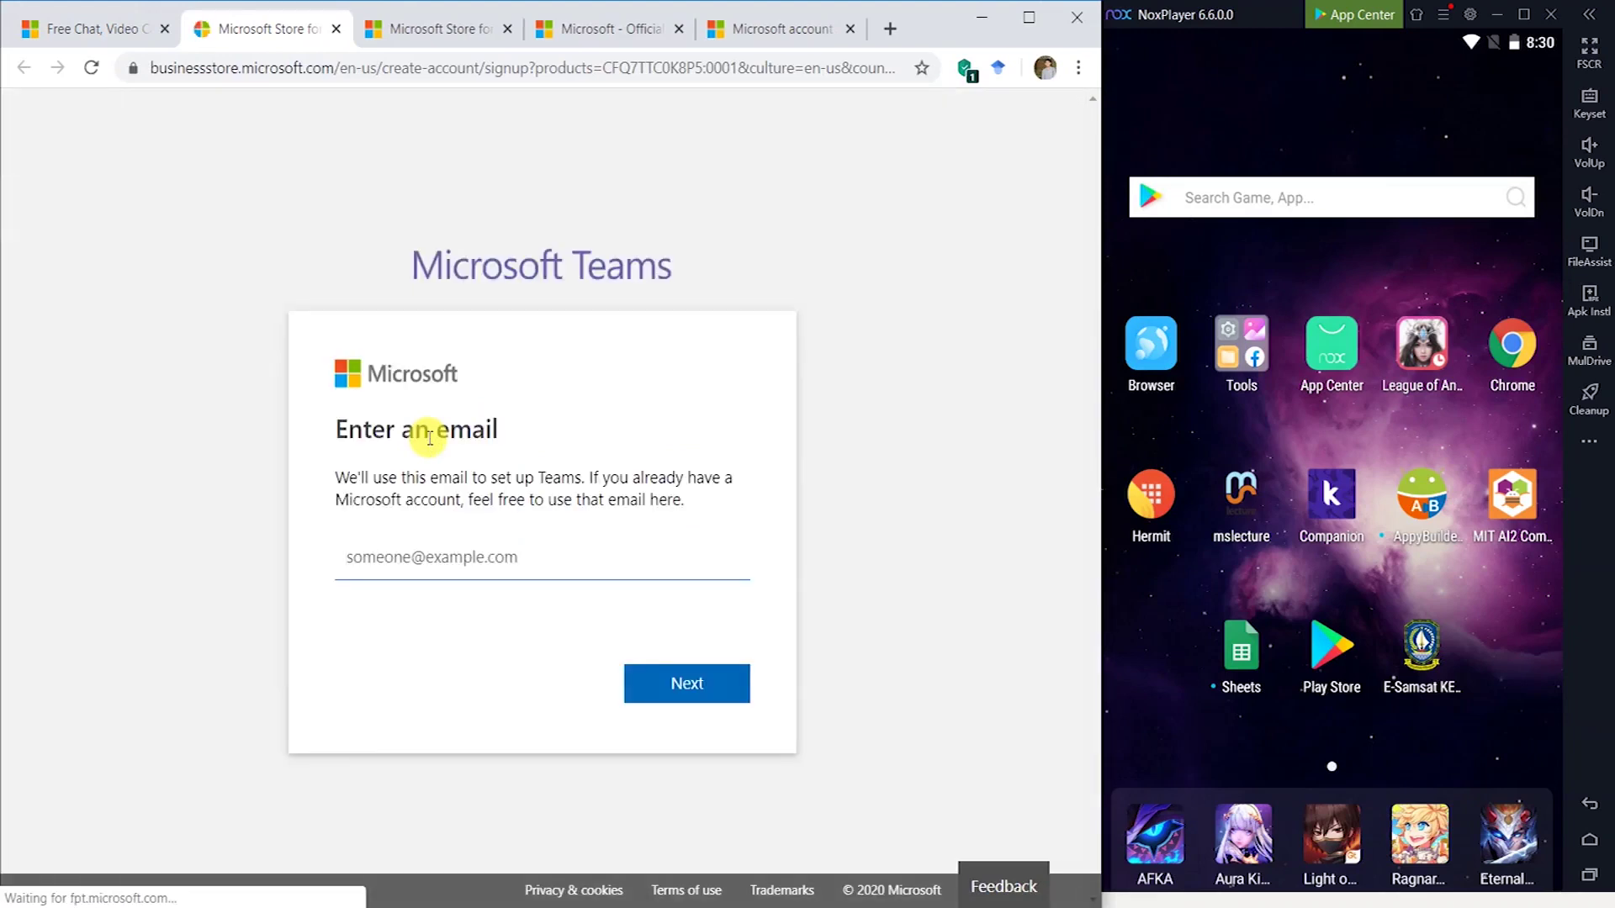
click(416, 560)
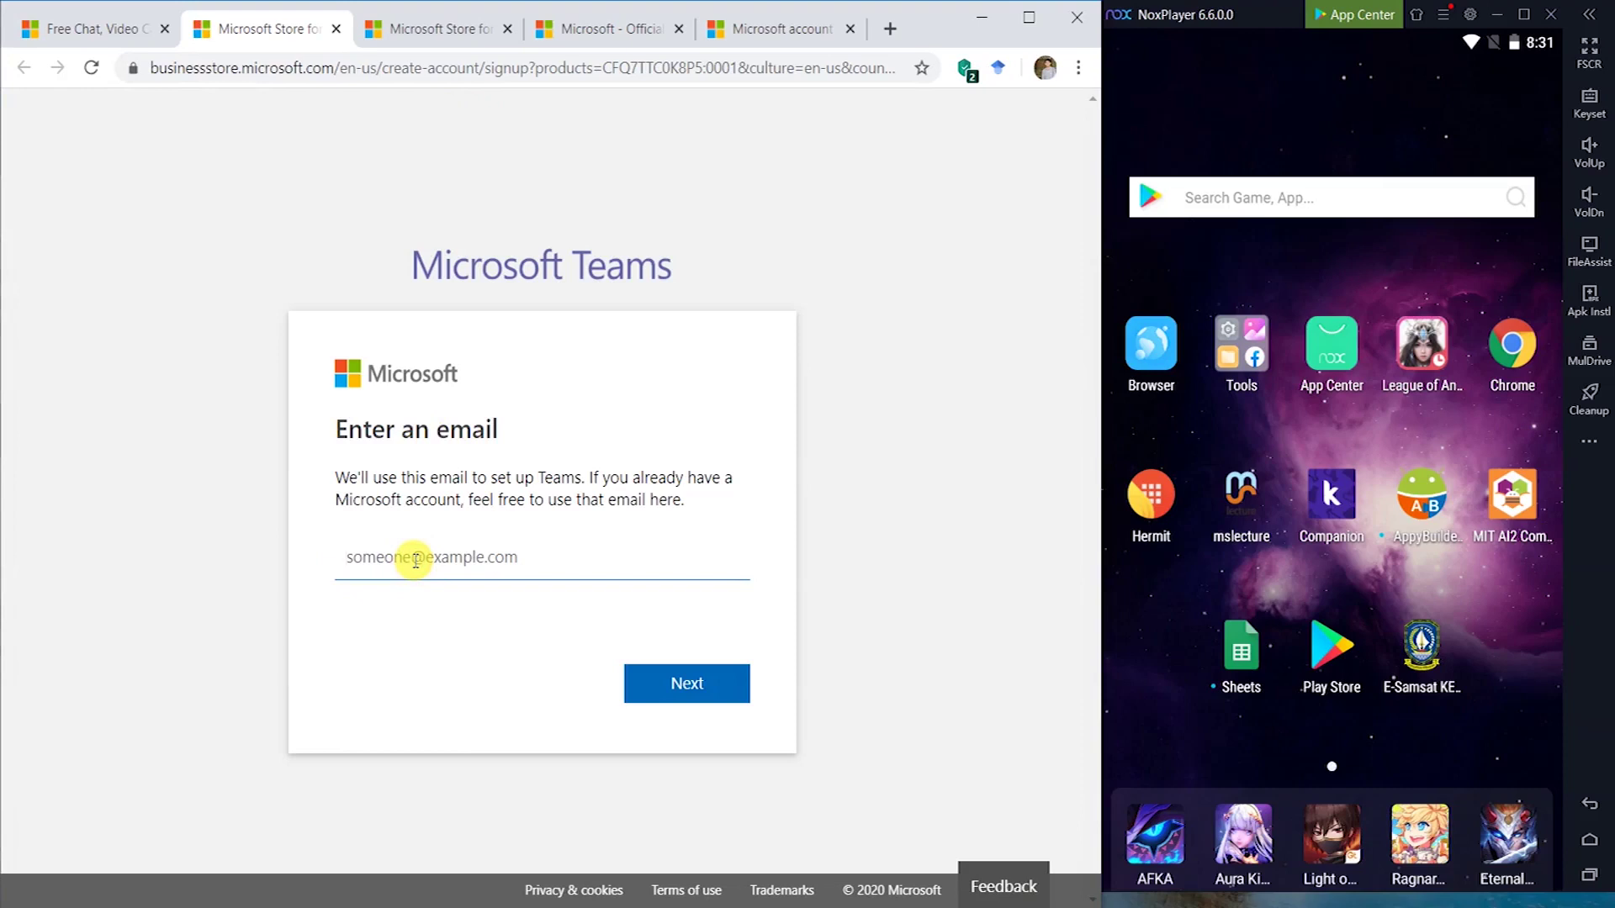
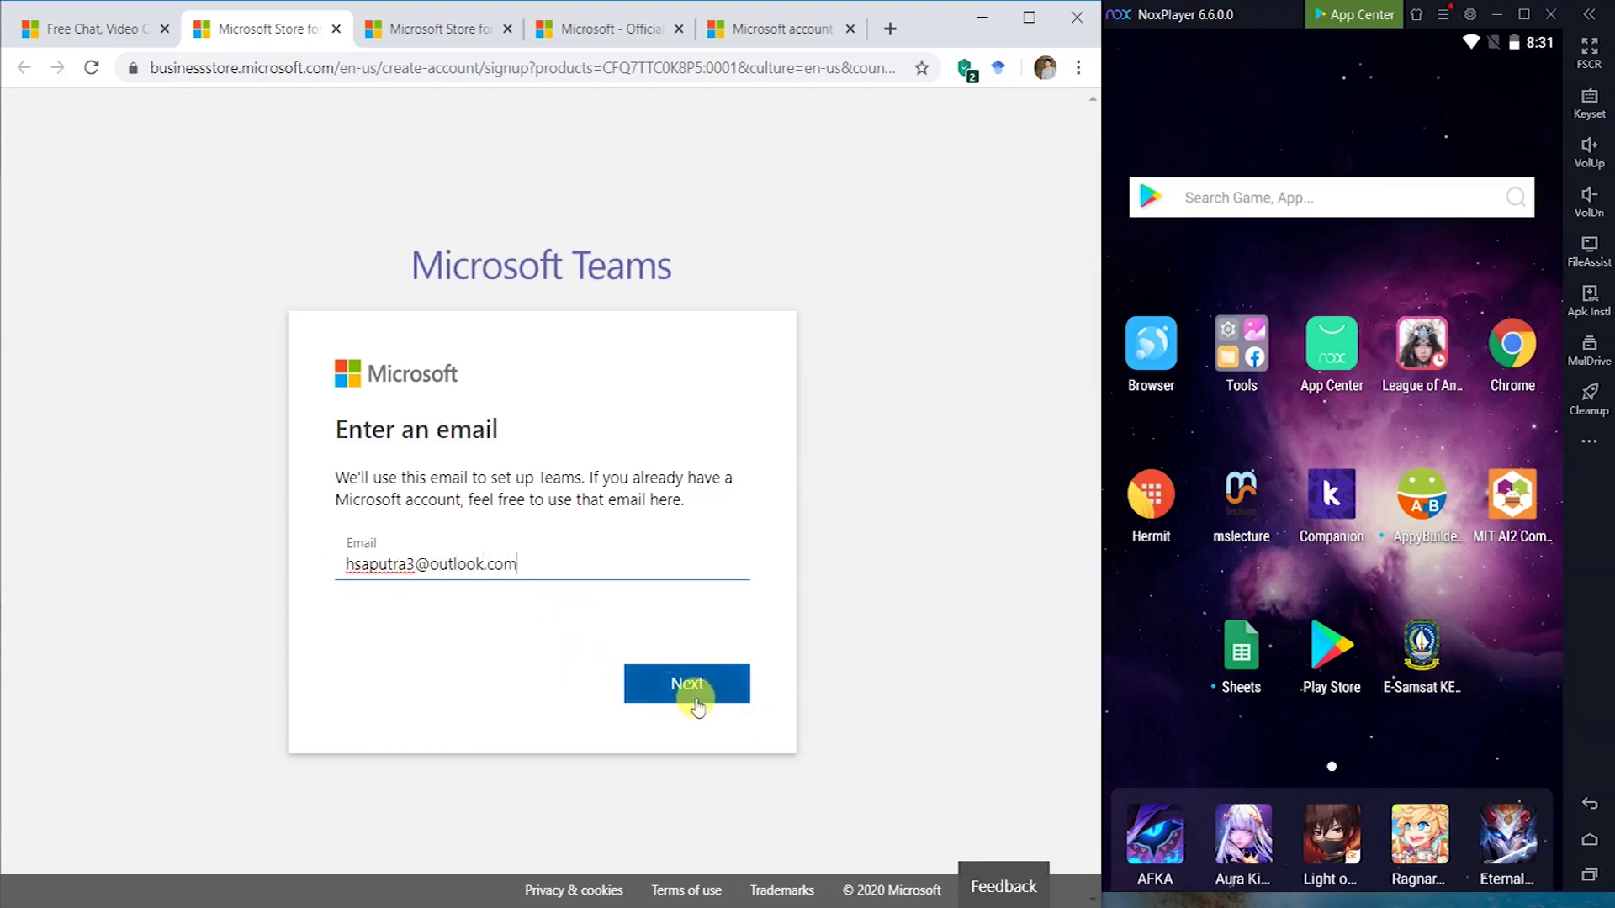
click(685, 690)
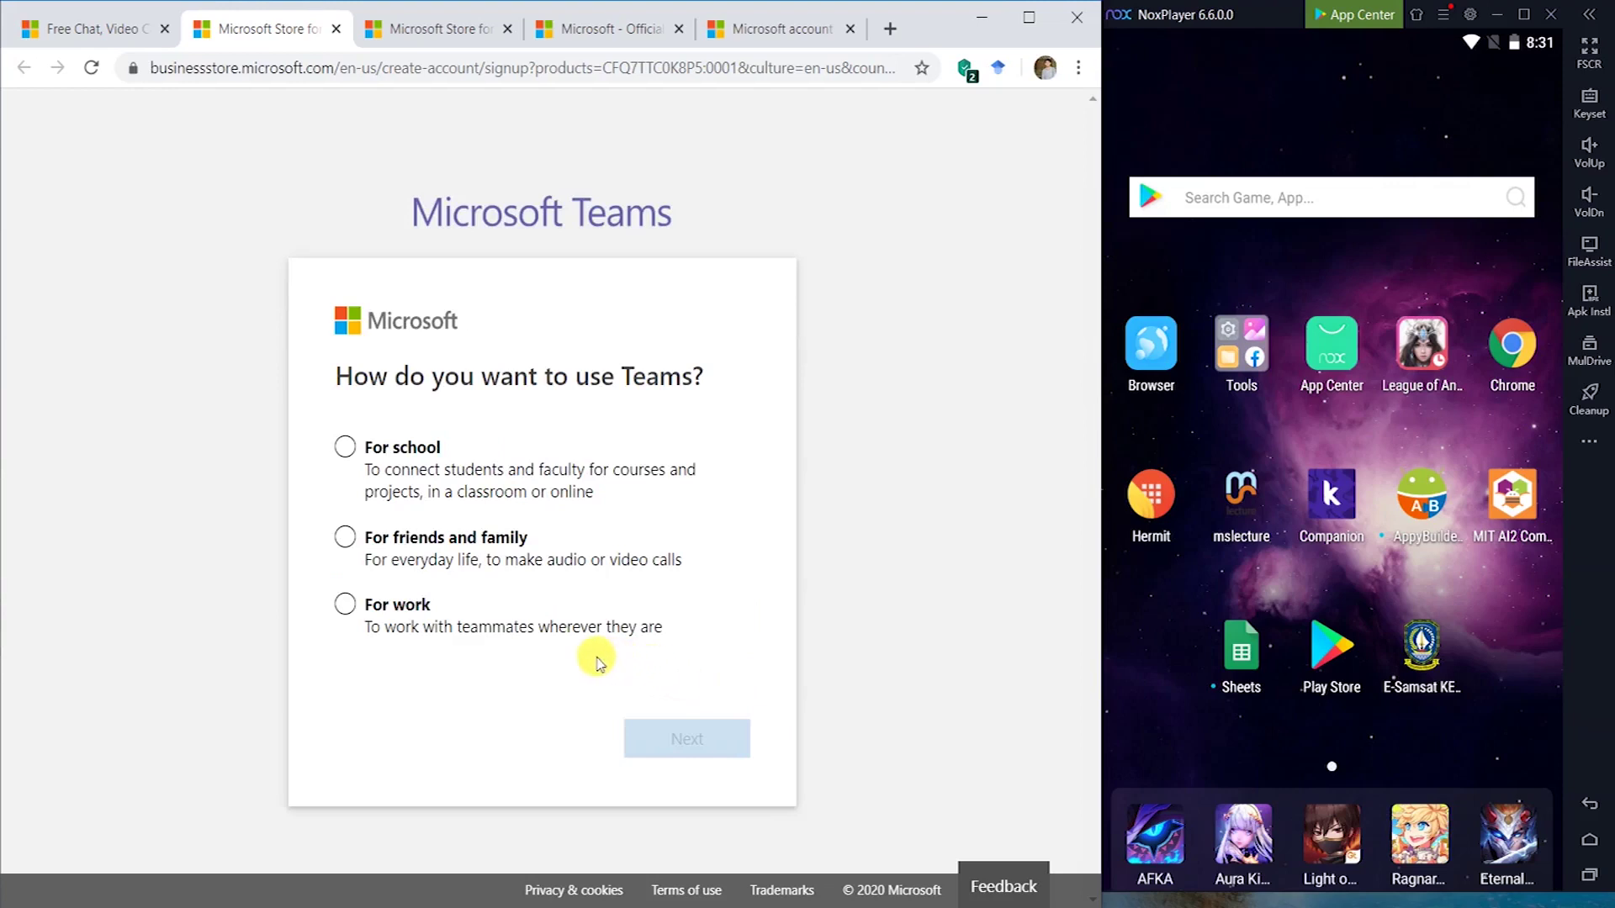
Step: Choose Teams for work, enter company name 'Prodi Kapal', and set up Teams
click(345, 607)
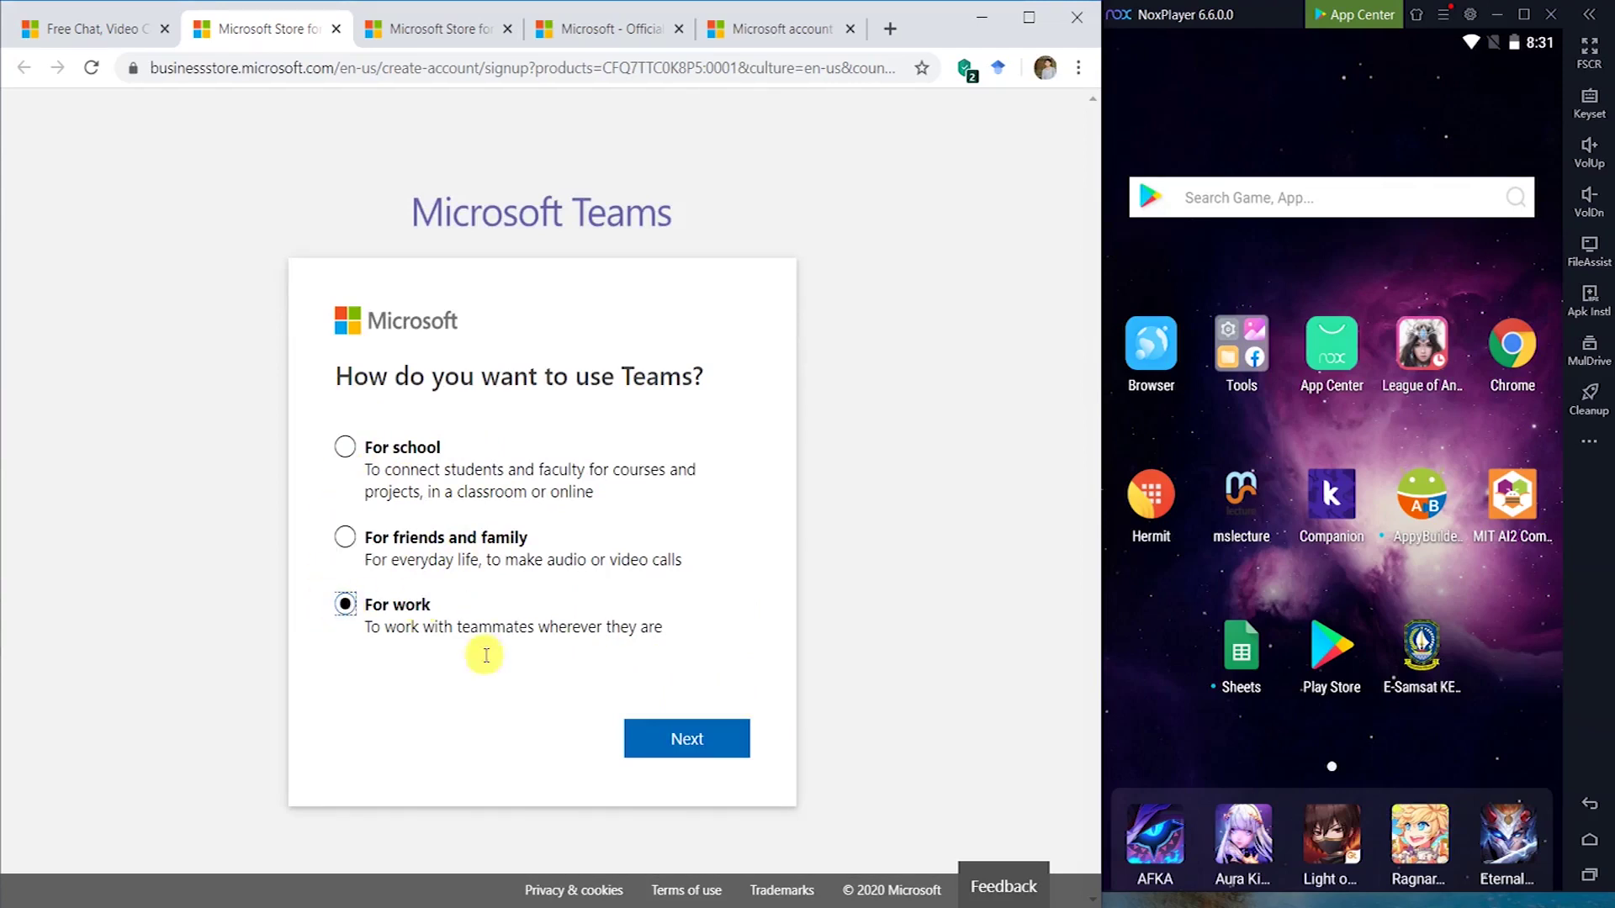
click(681, 739)
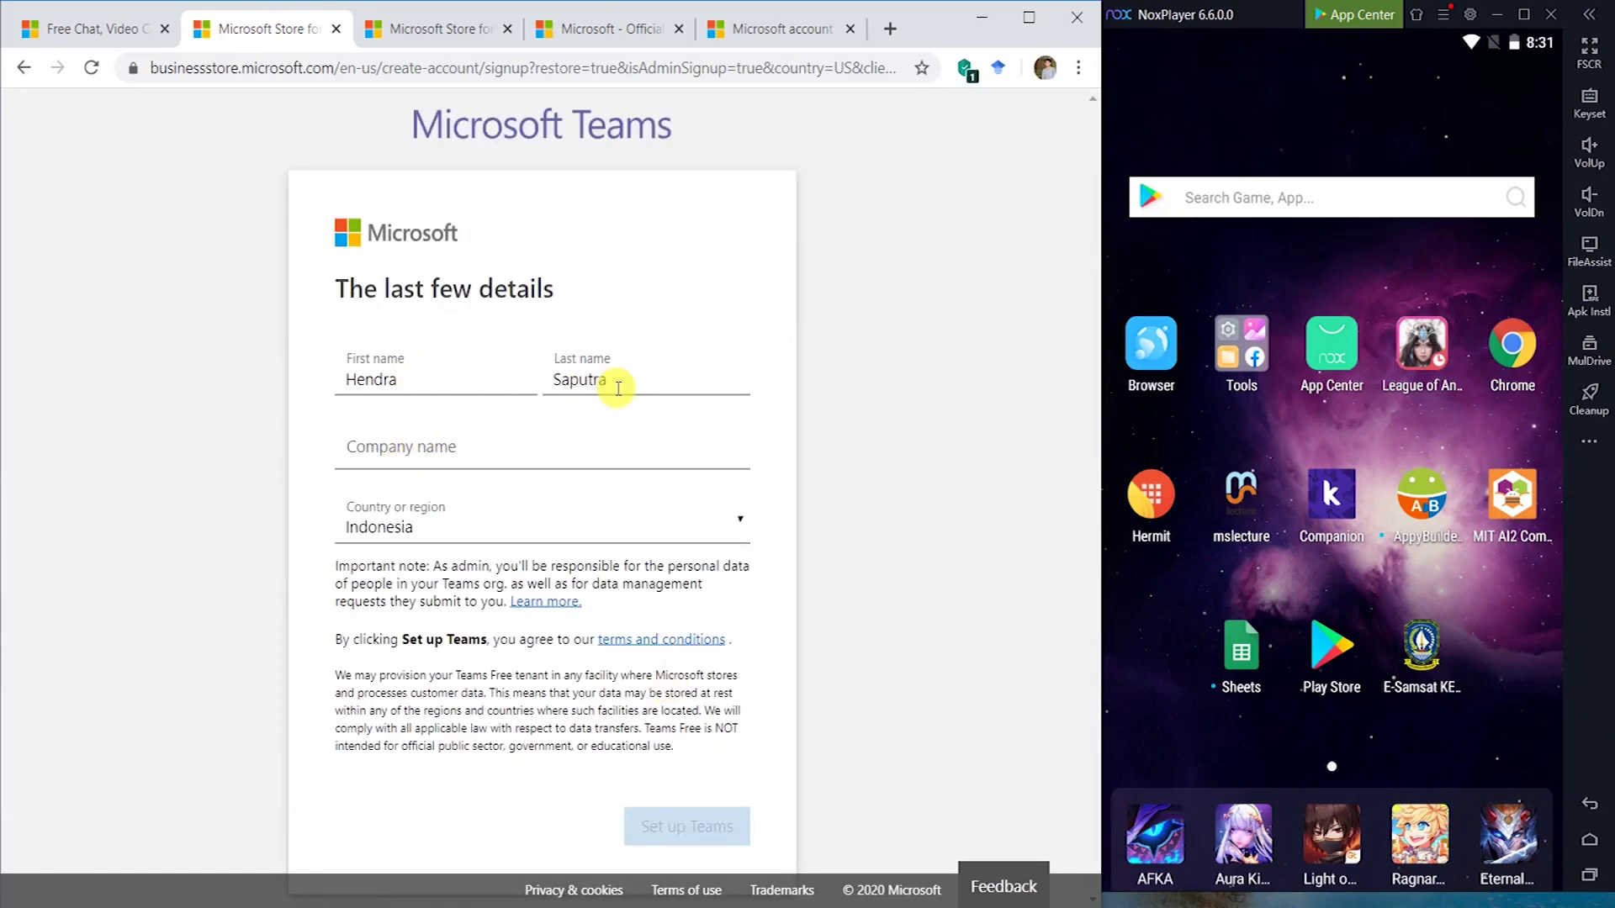
click(401, 454)
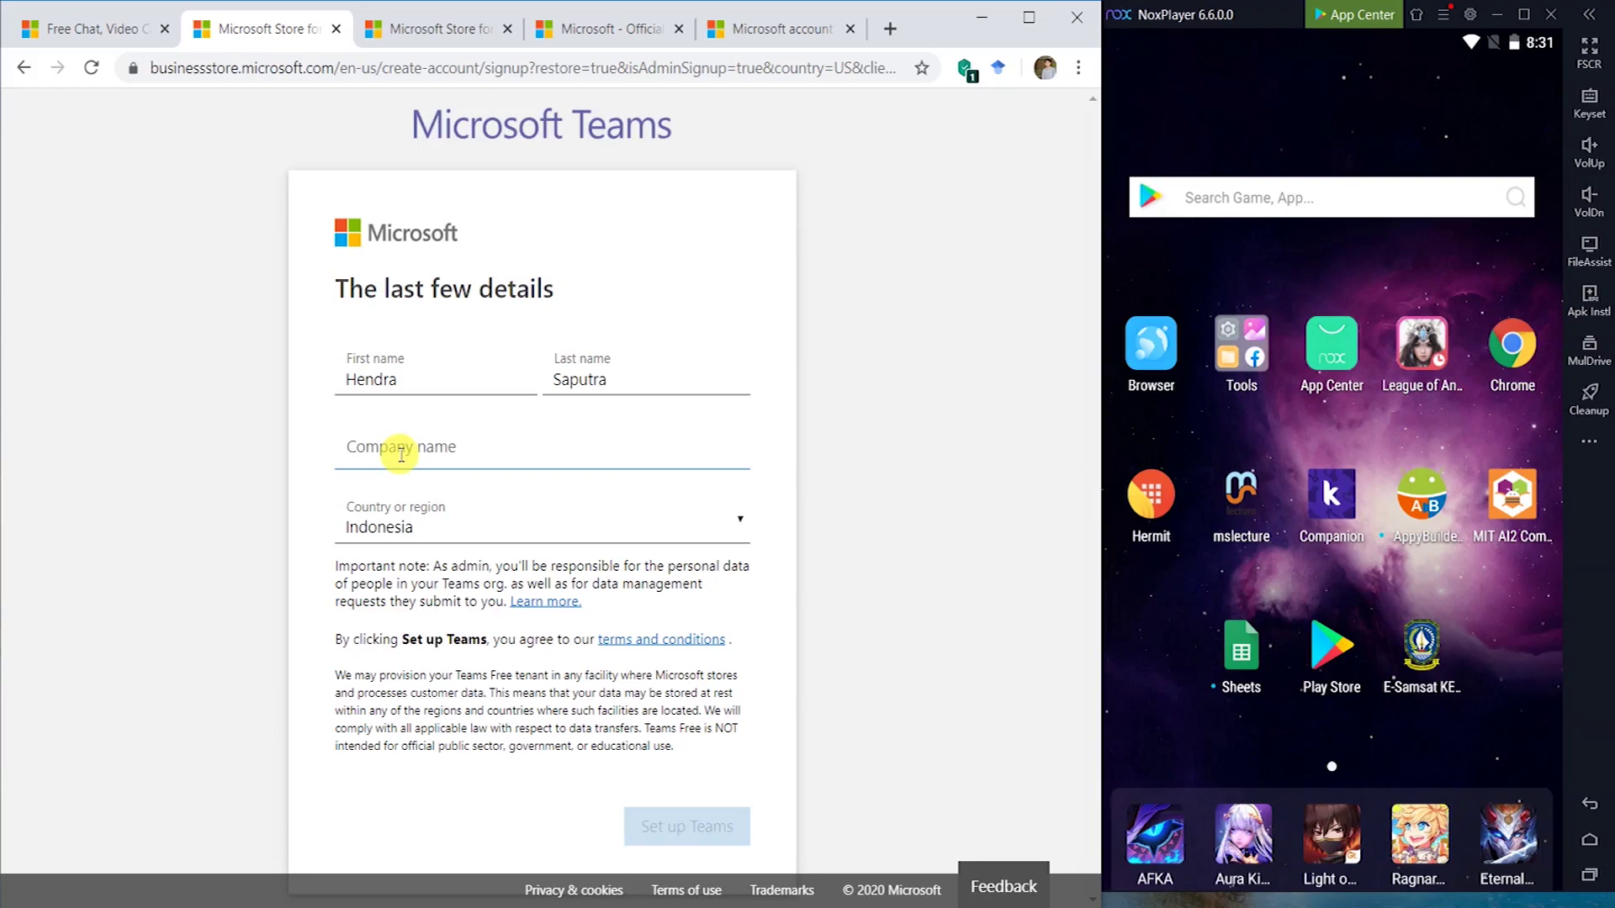
text(Prodi)
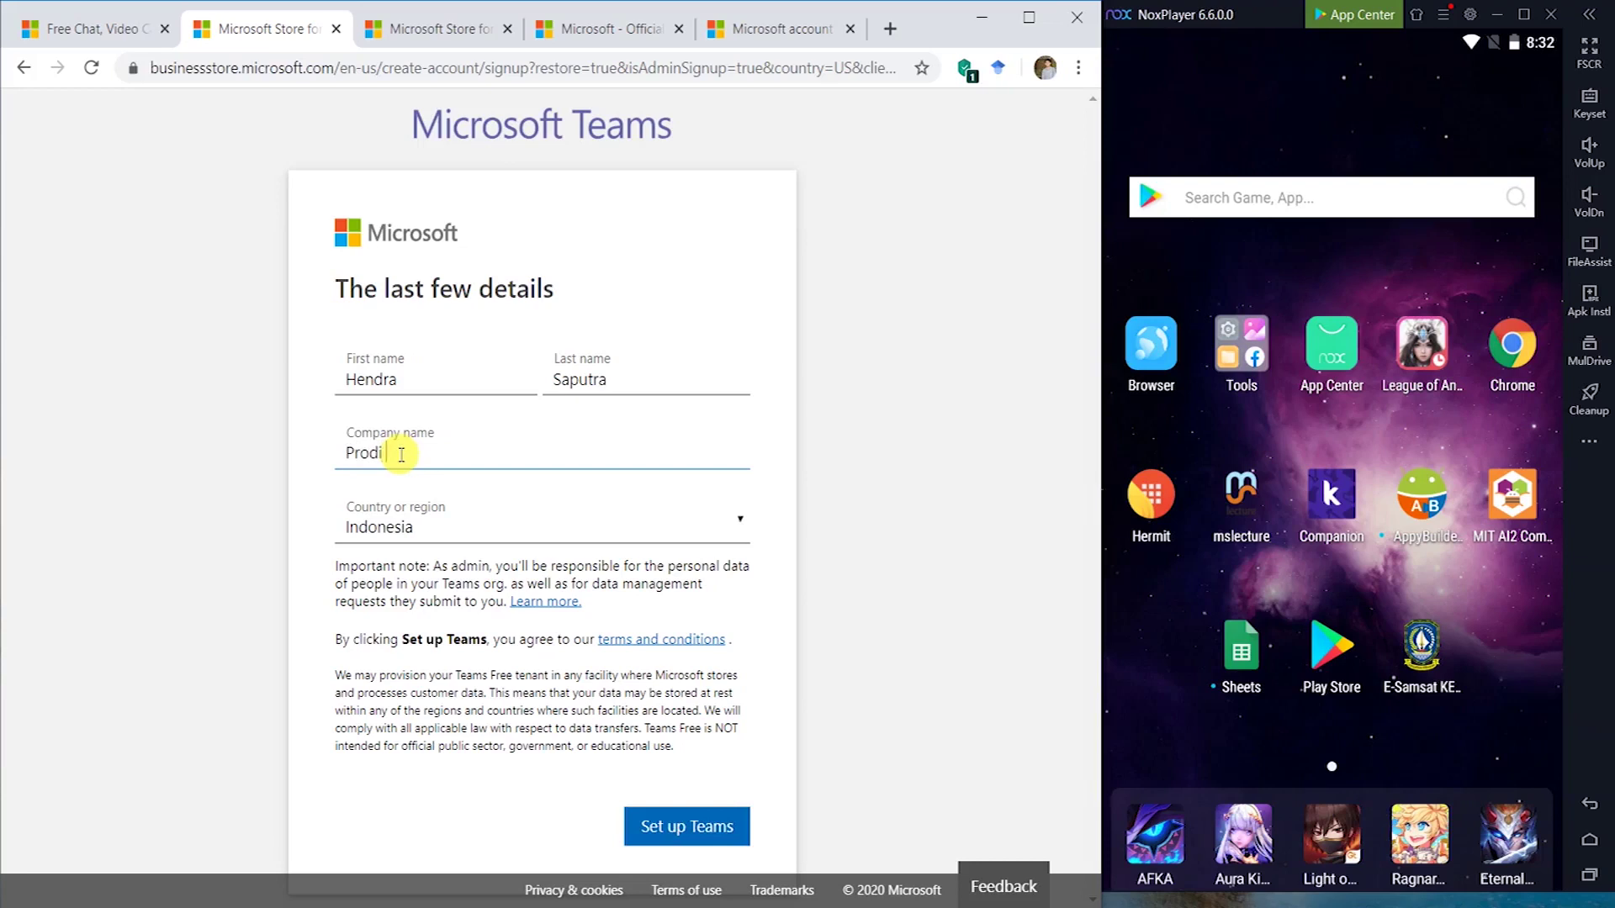
text( Kapal)
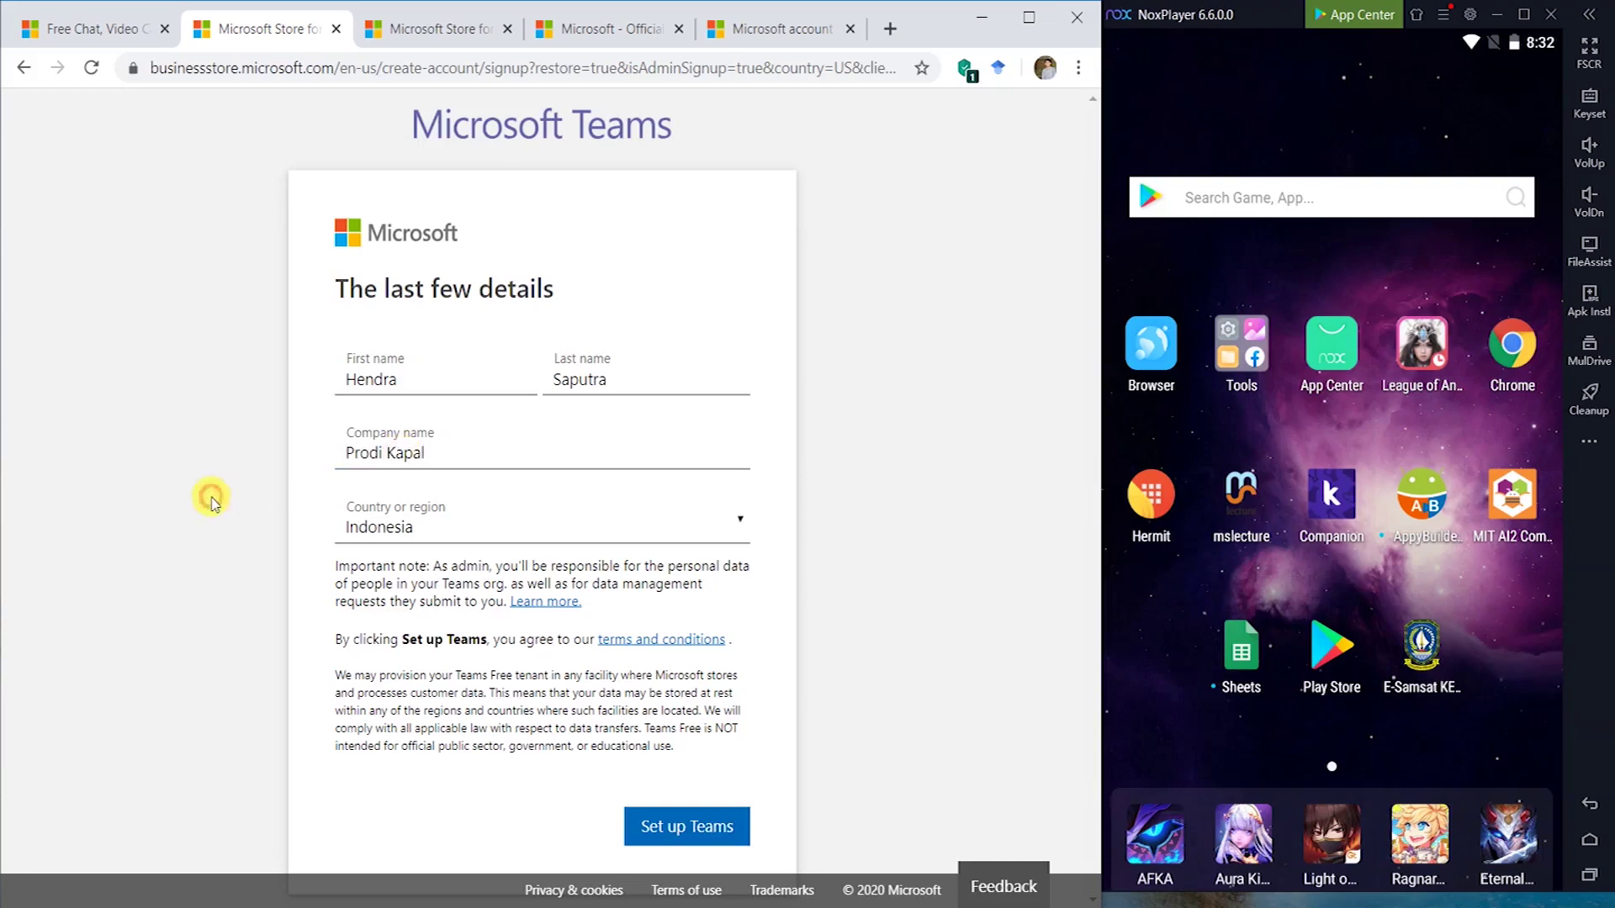
drag(509, 444, 476, 453)
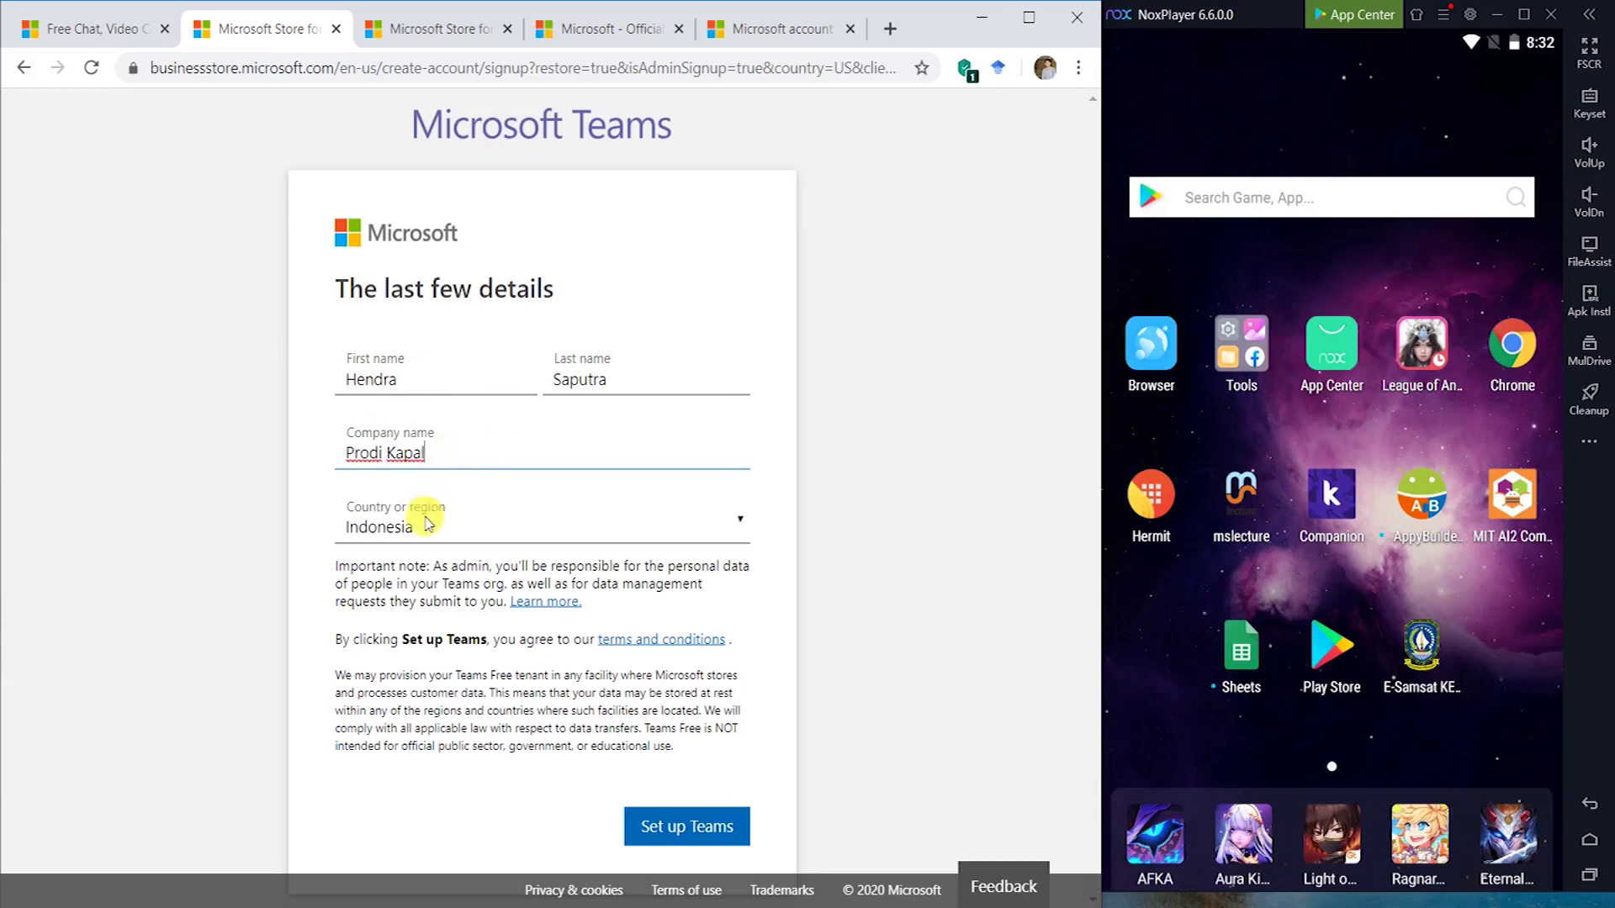
click(670, 837)
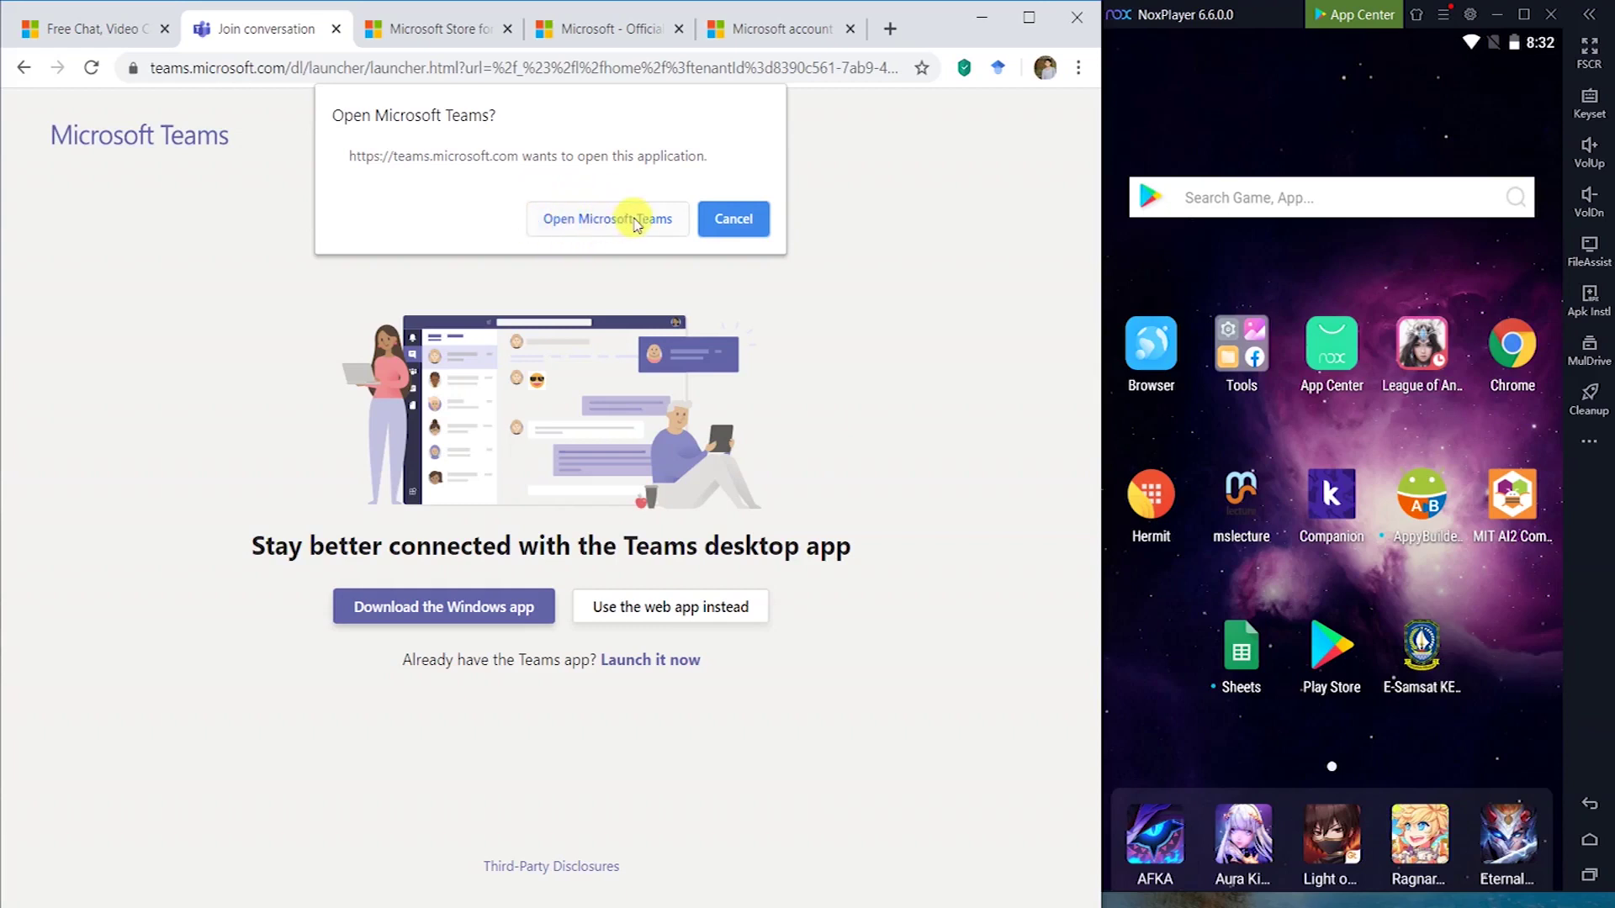
Step: Decline opening the desktop app and save the Teams Windows installer to Downloads
click(737, 219)
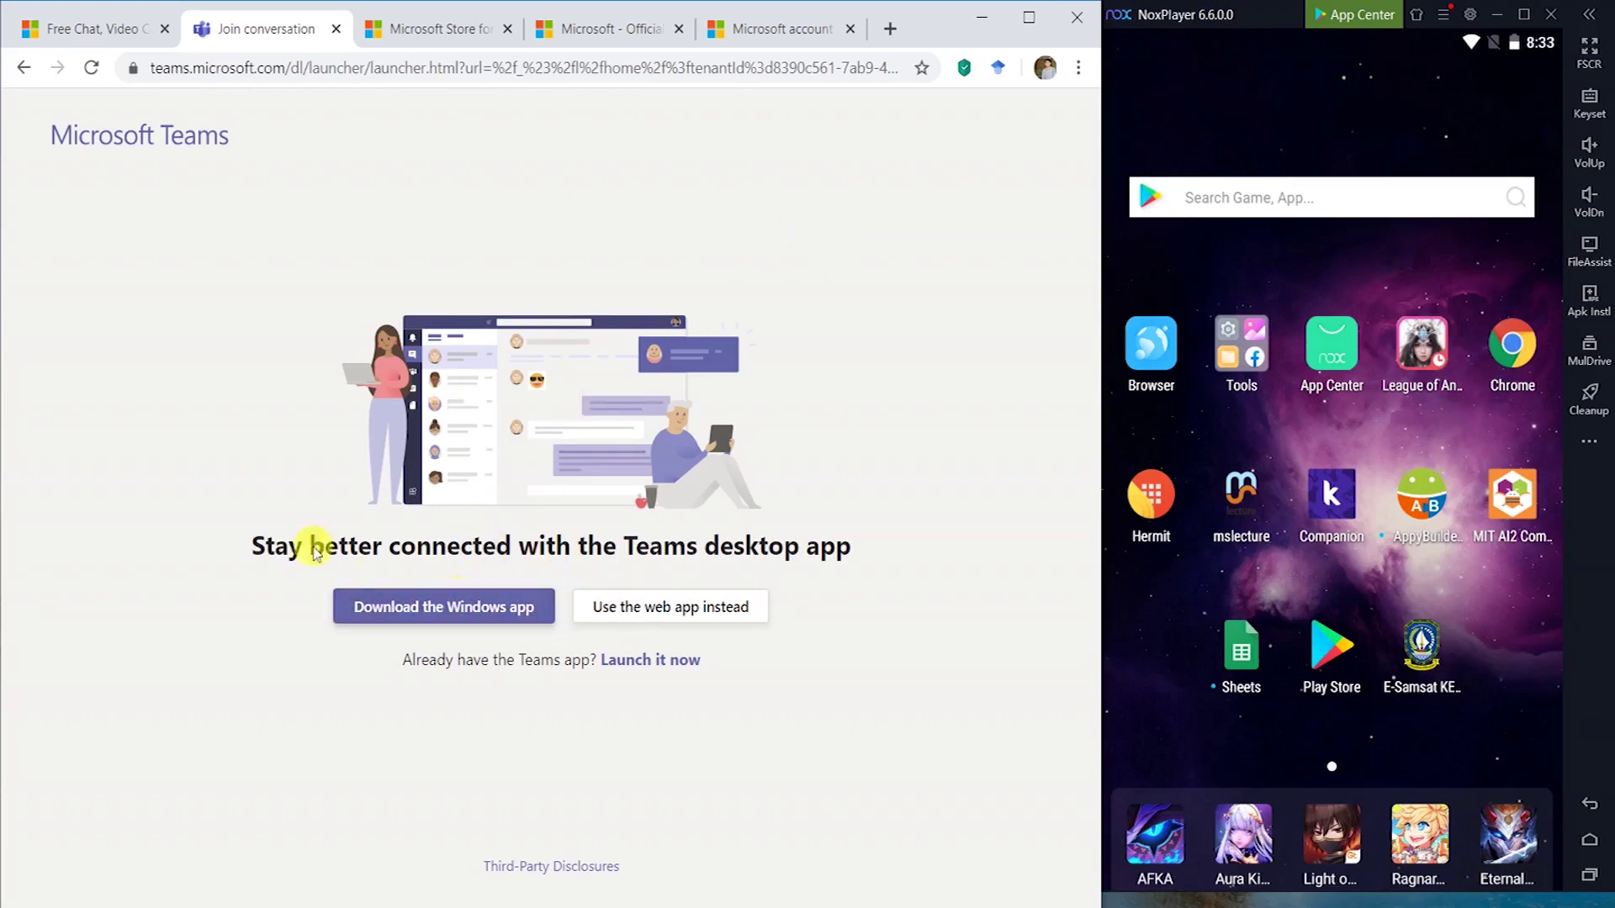
click(455, 613)
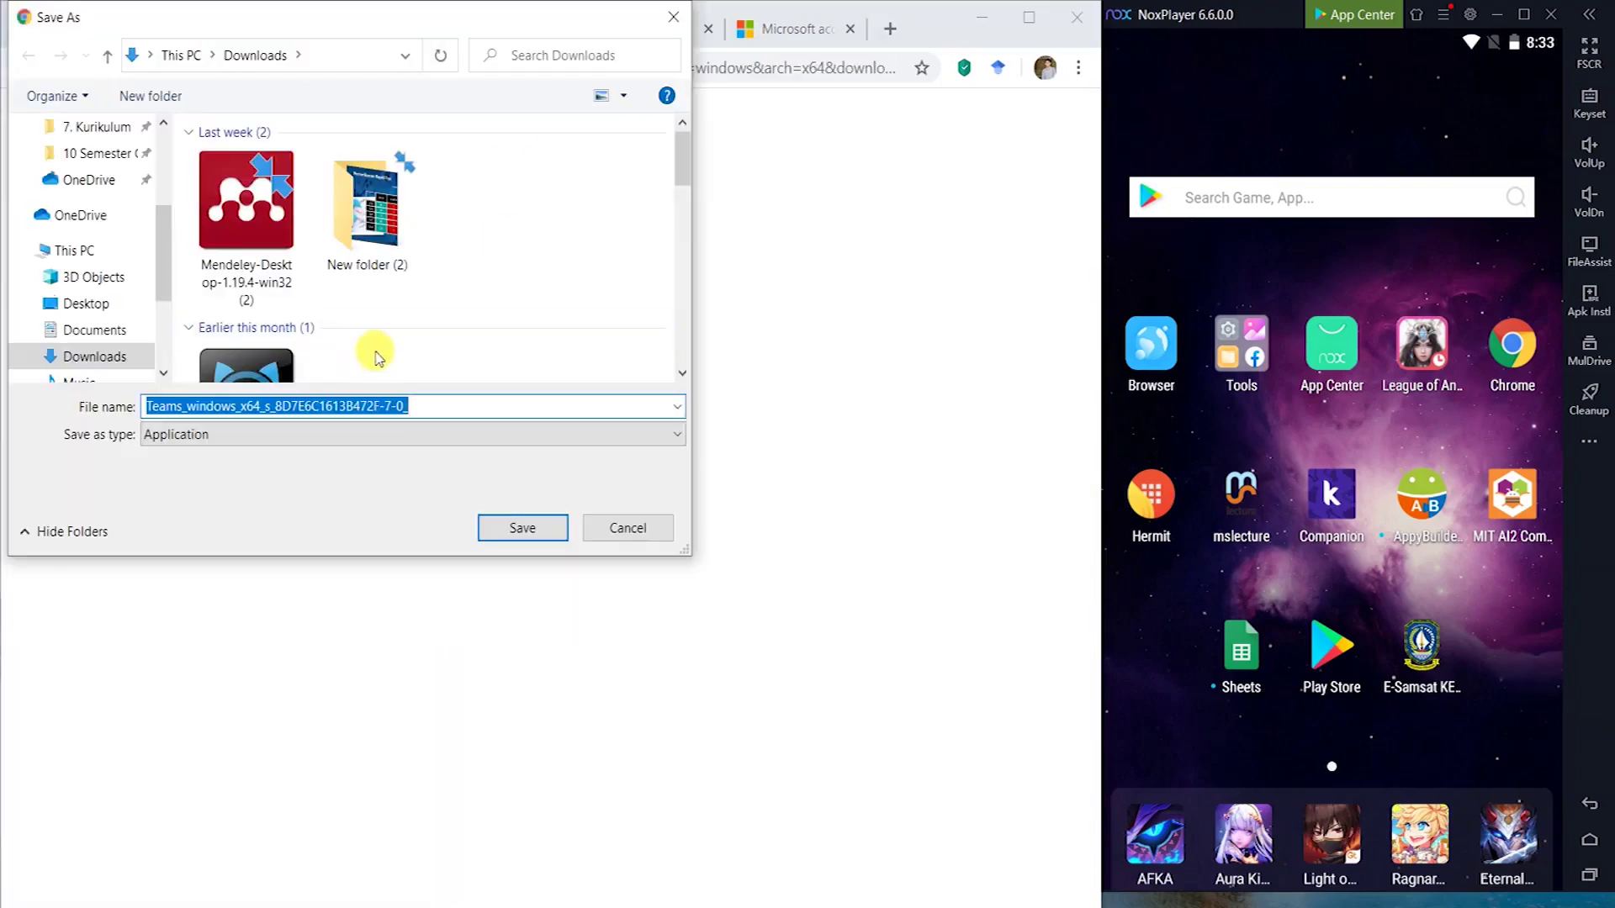
click(260, 406)
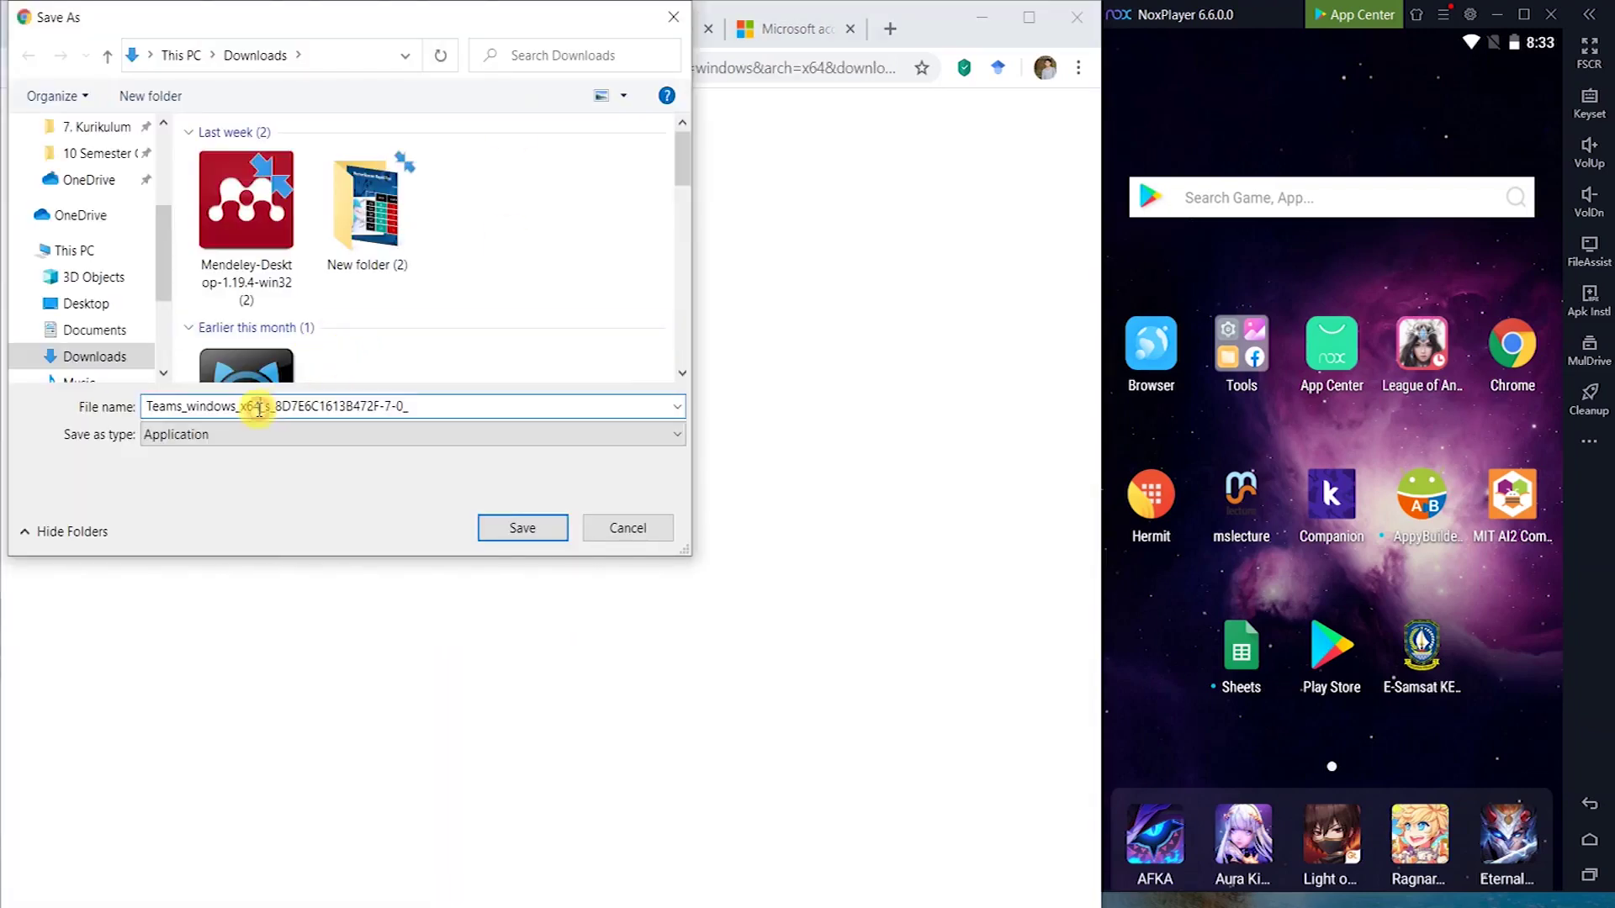
click(518, 530)
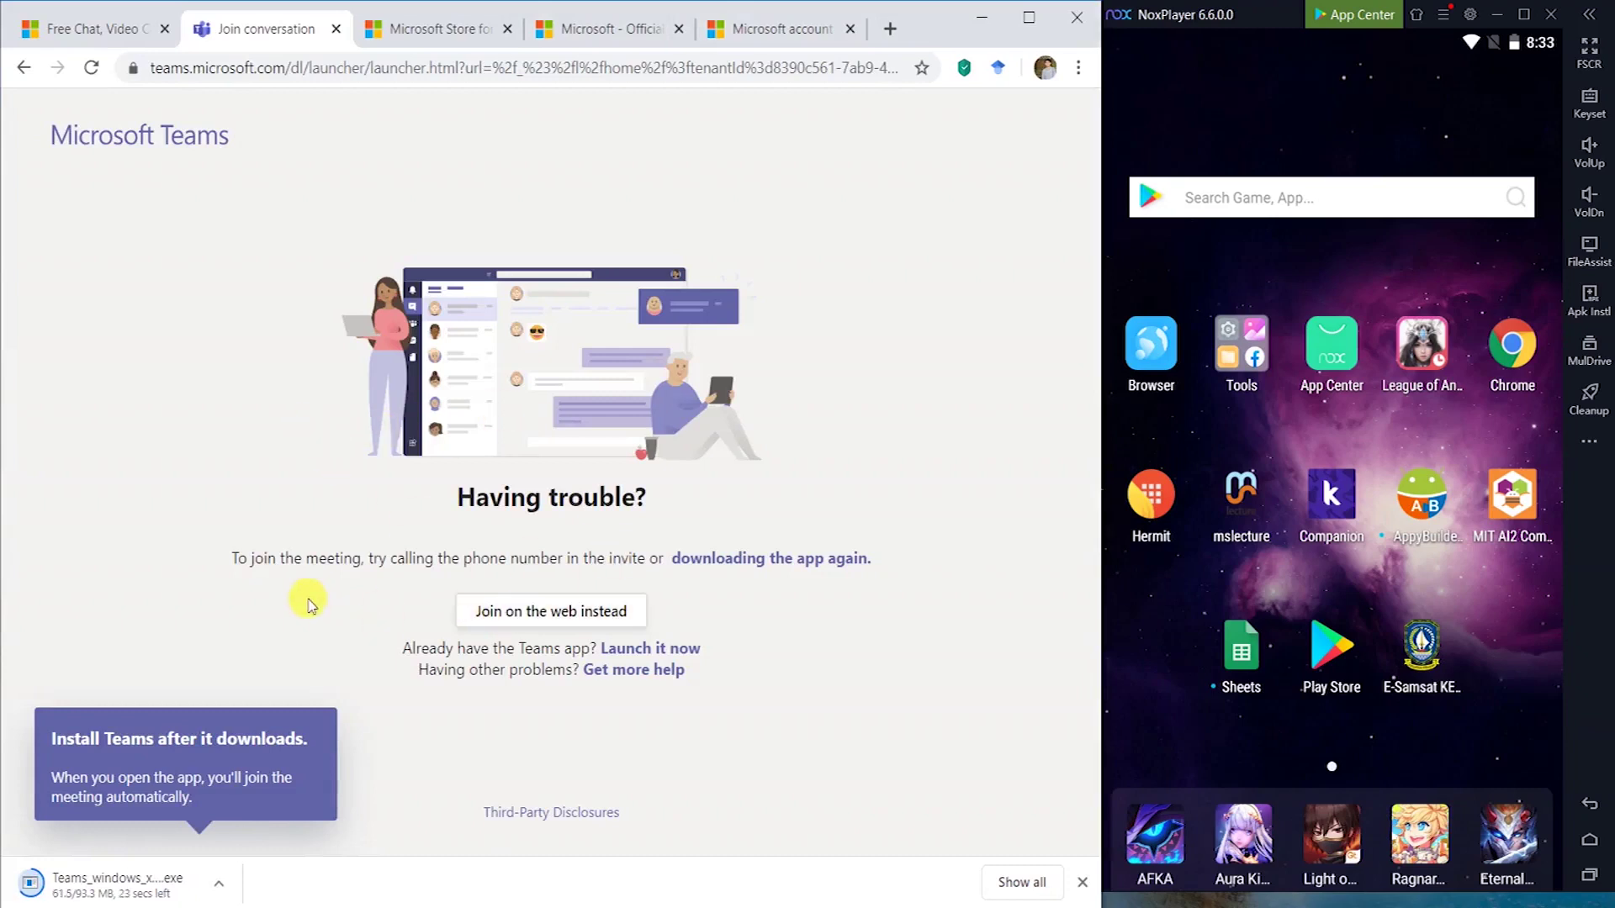
Step: Continue in Teams on the web, dismiss the prompt, and bring up the Prodi Kapal invite options
click(549, 620)
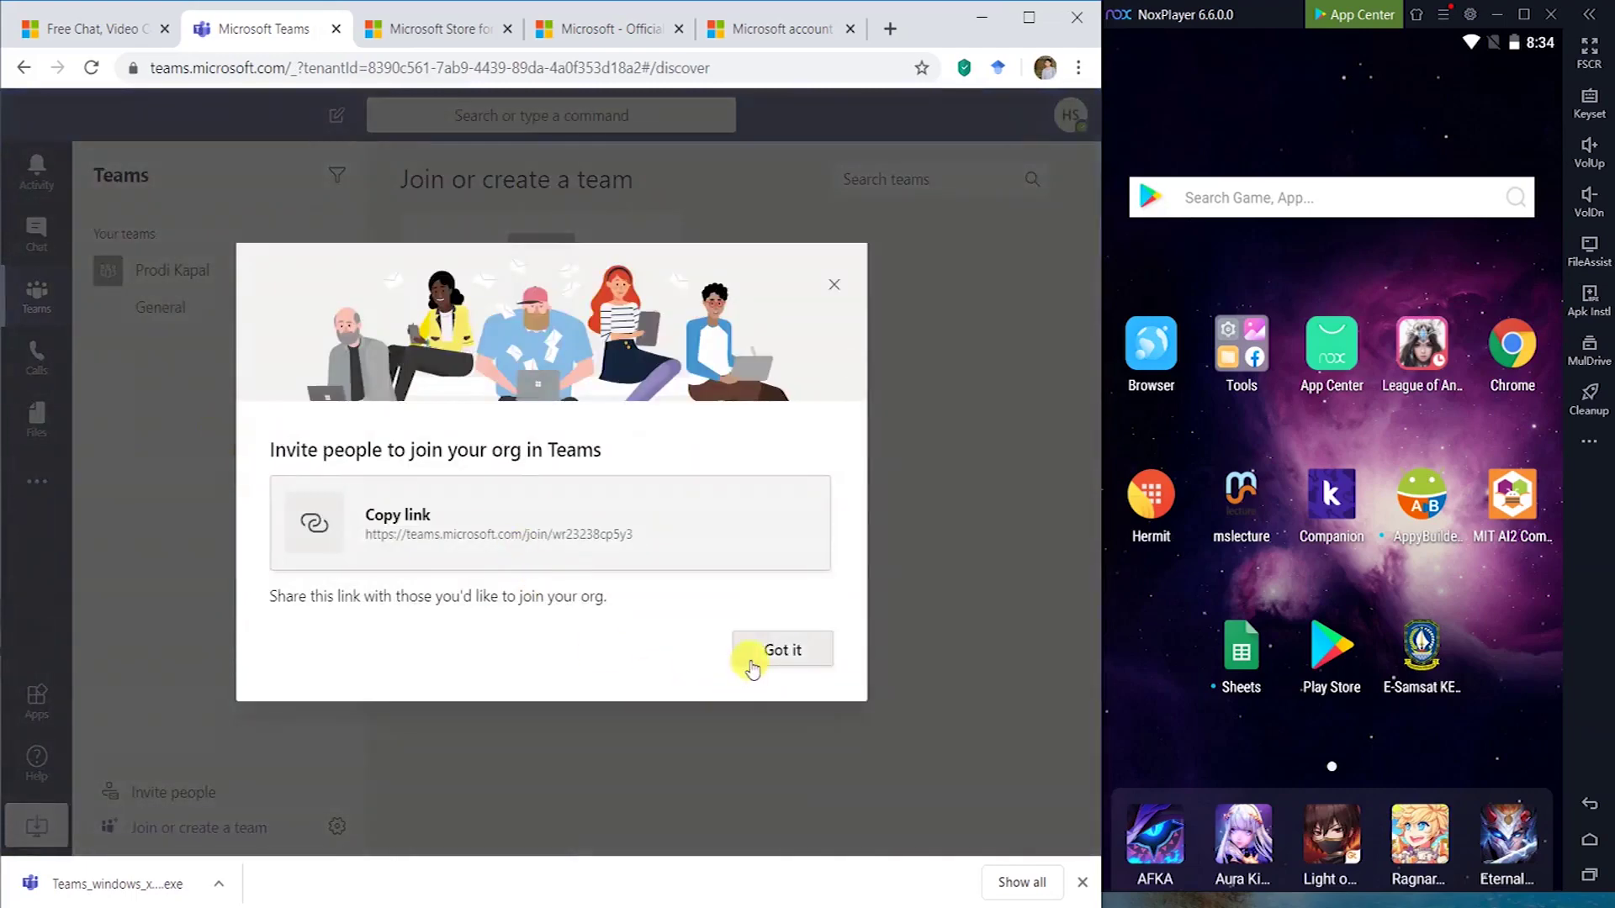
click(751, 664)
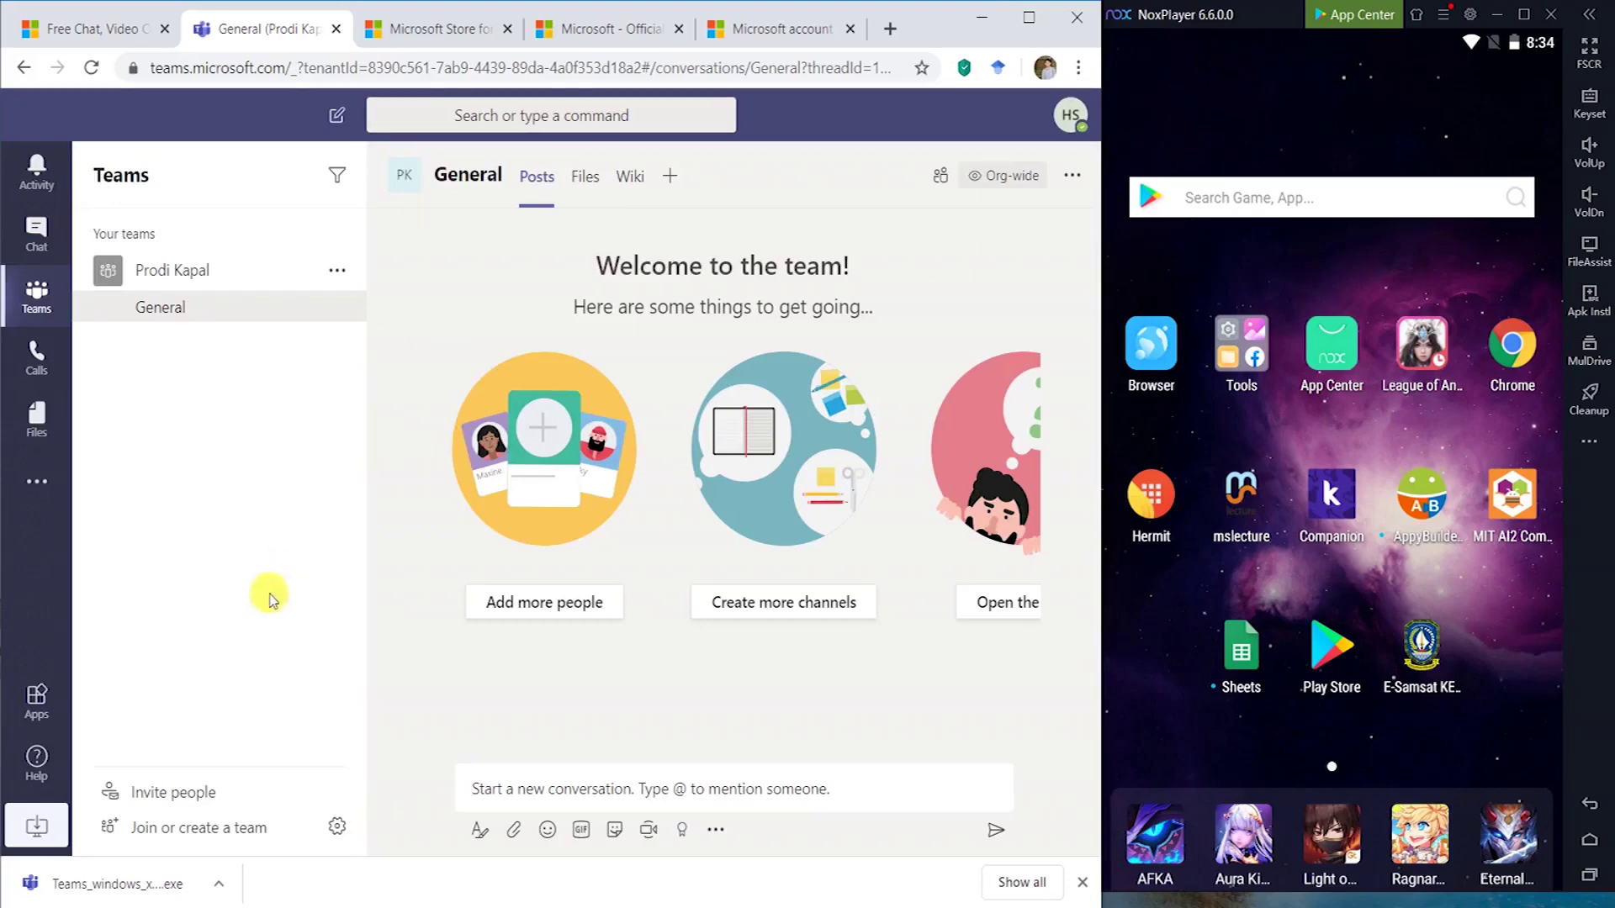
click(190, 806)
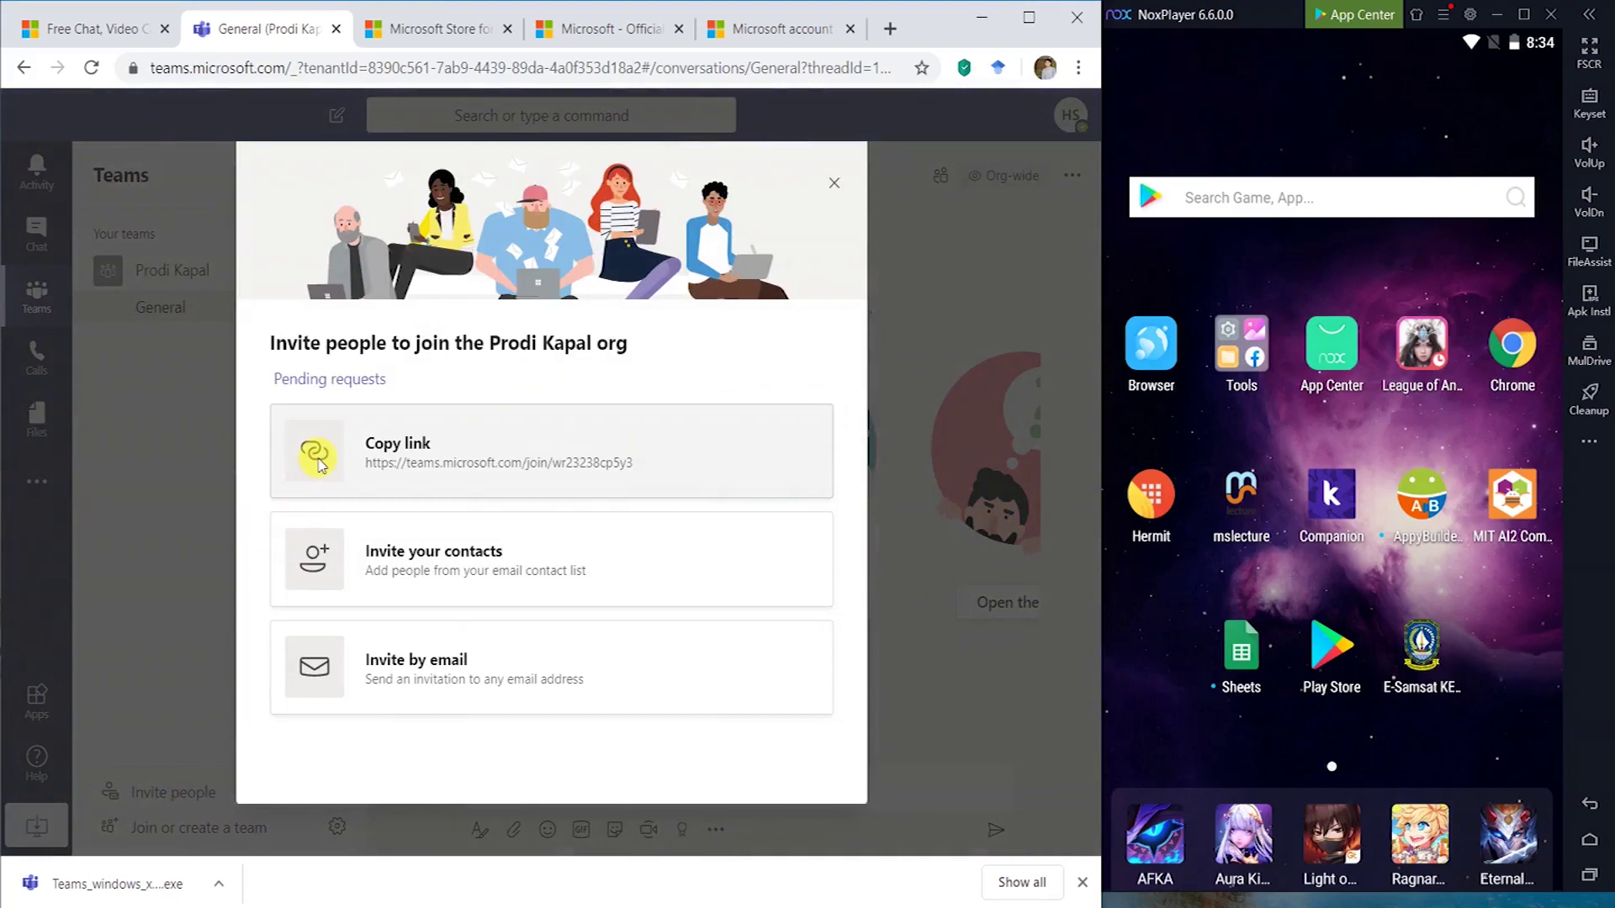
Step: Copy the Prodi Kapal org's join link and try the invite-by-email option
click(320, 465)
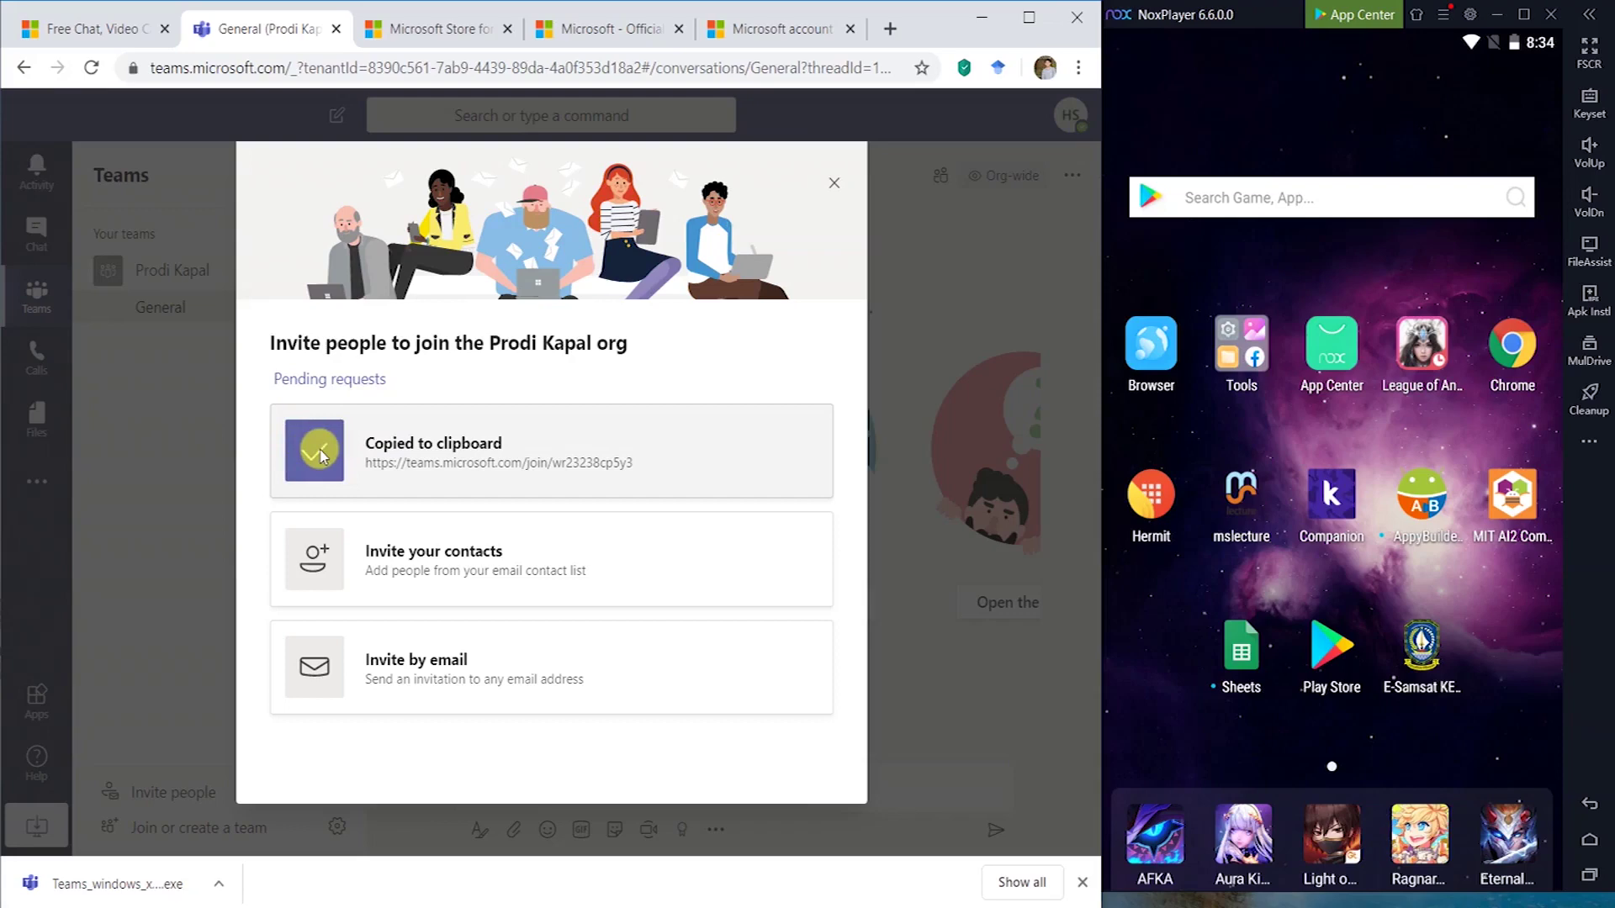
click(334, 673)
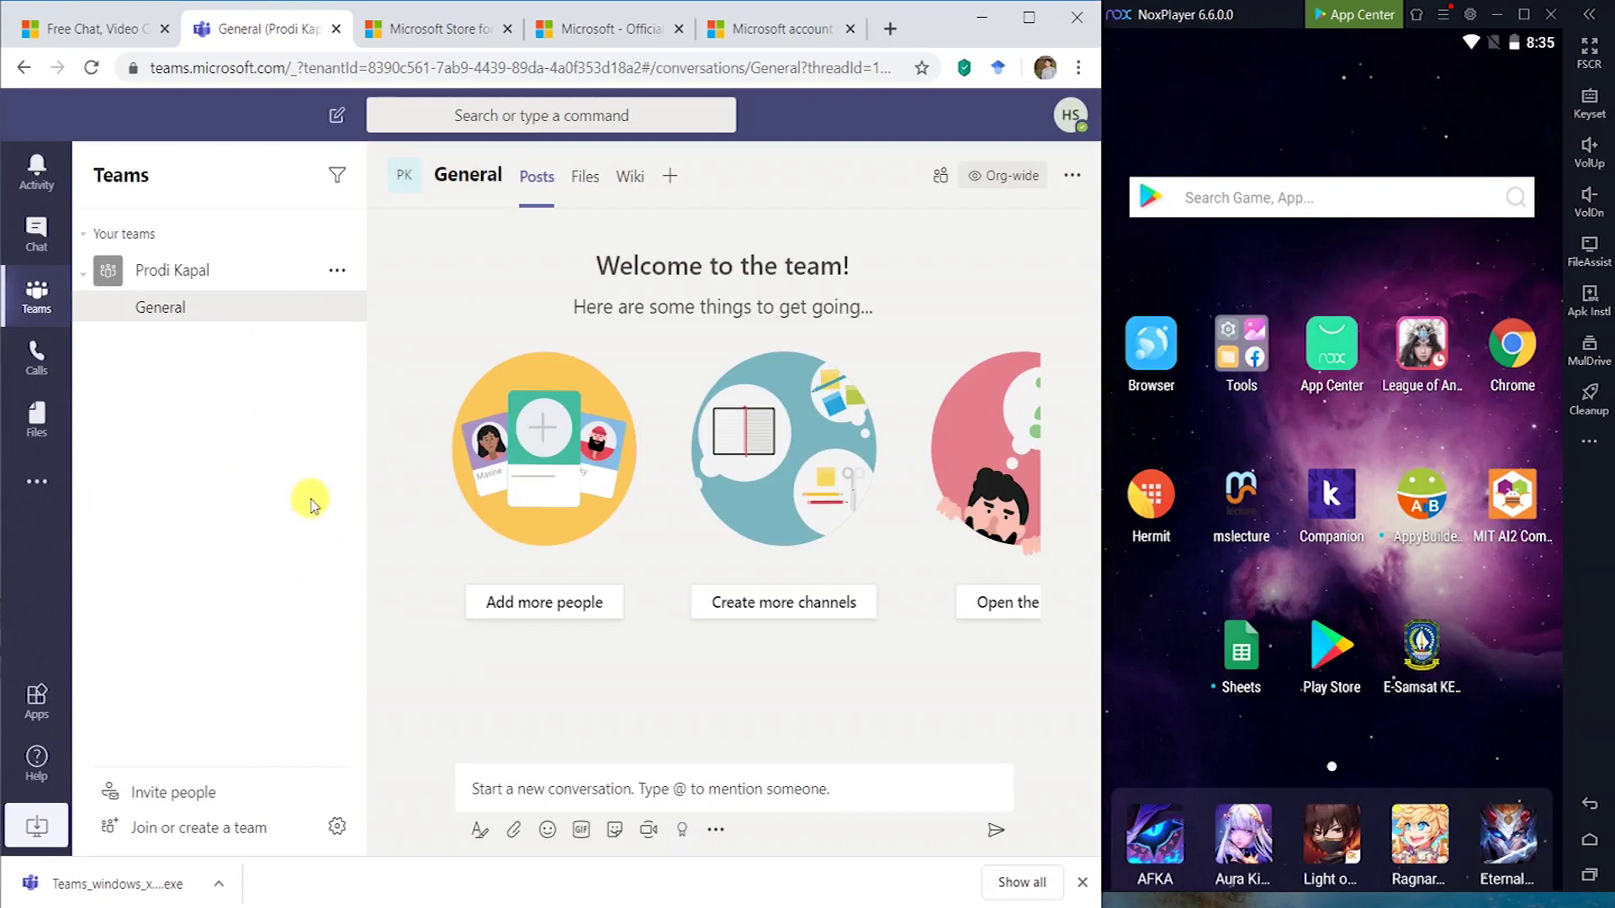
Step: Cancel the Teams installer download and close the Microsoft Store signup tab
click(37, 829)
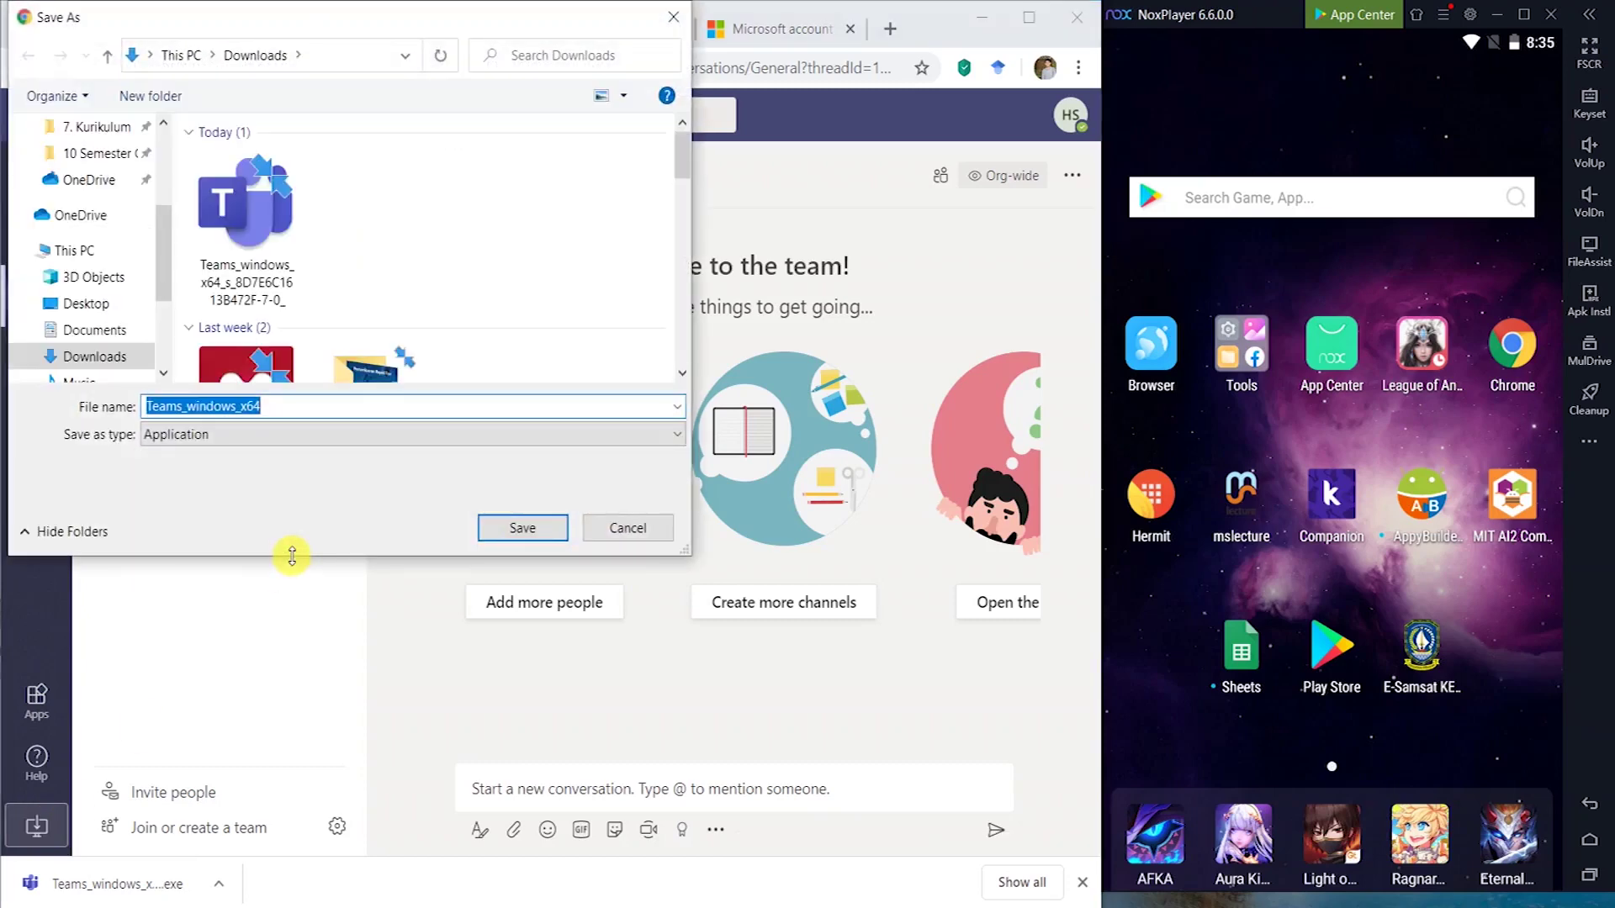
click(623, 529)
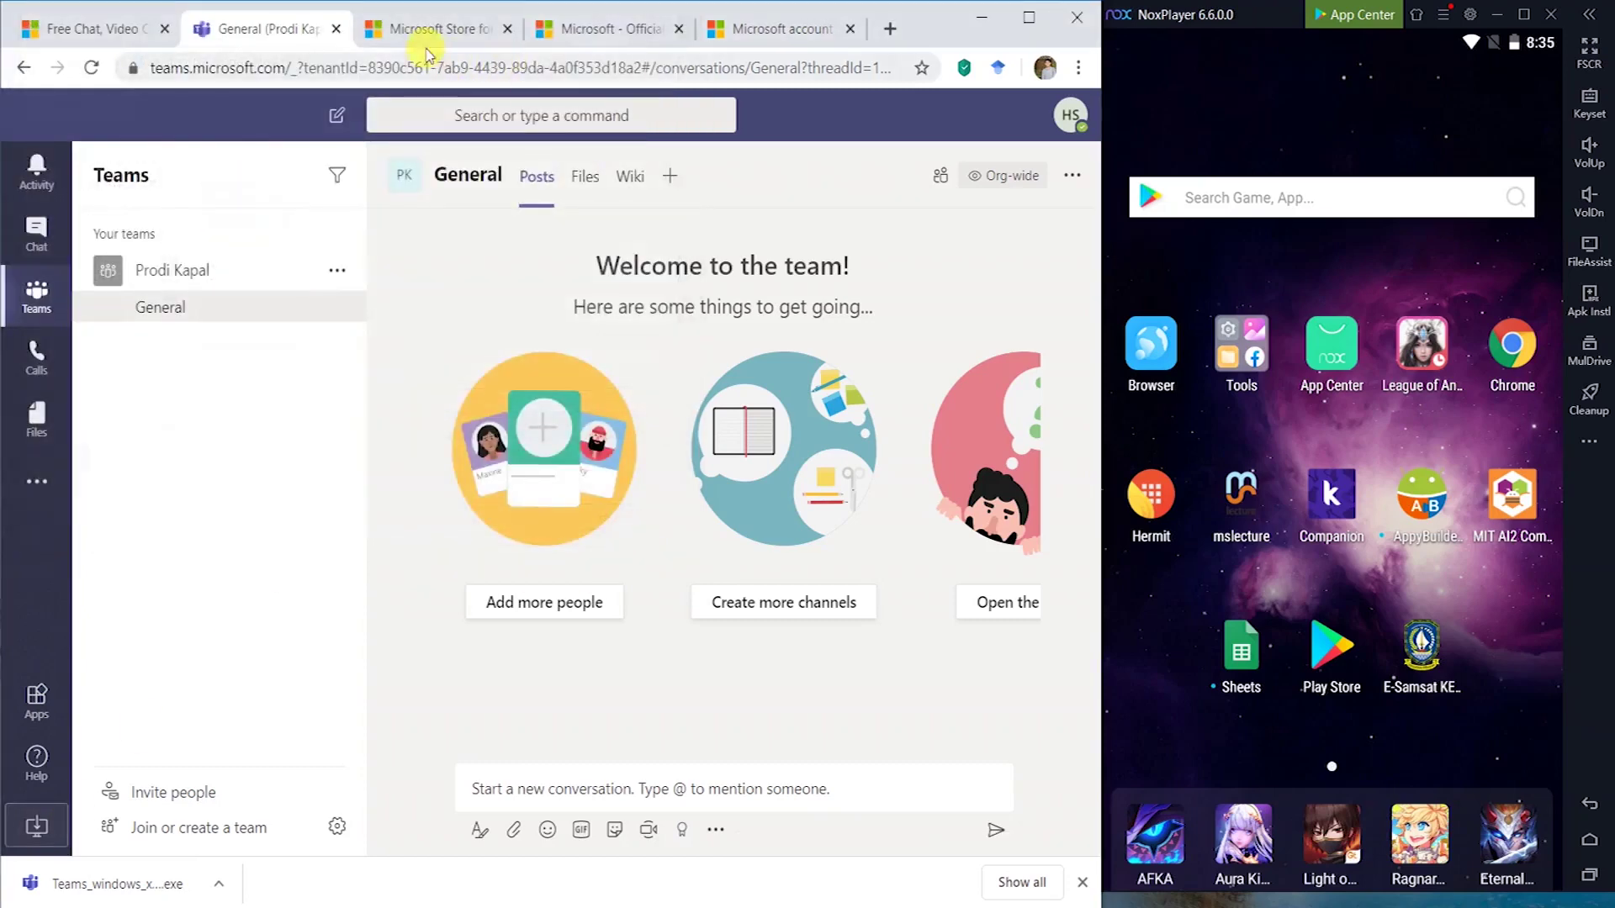
click(418, 29)
click(410, 68)
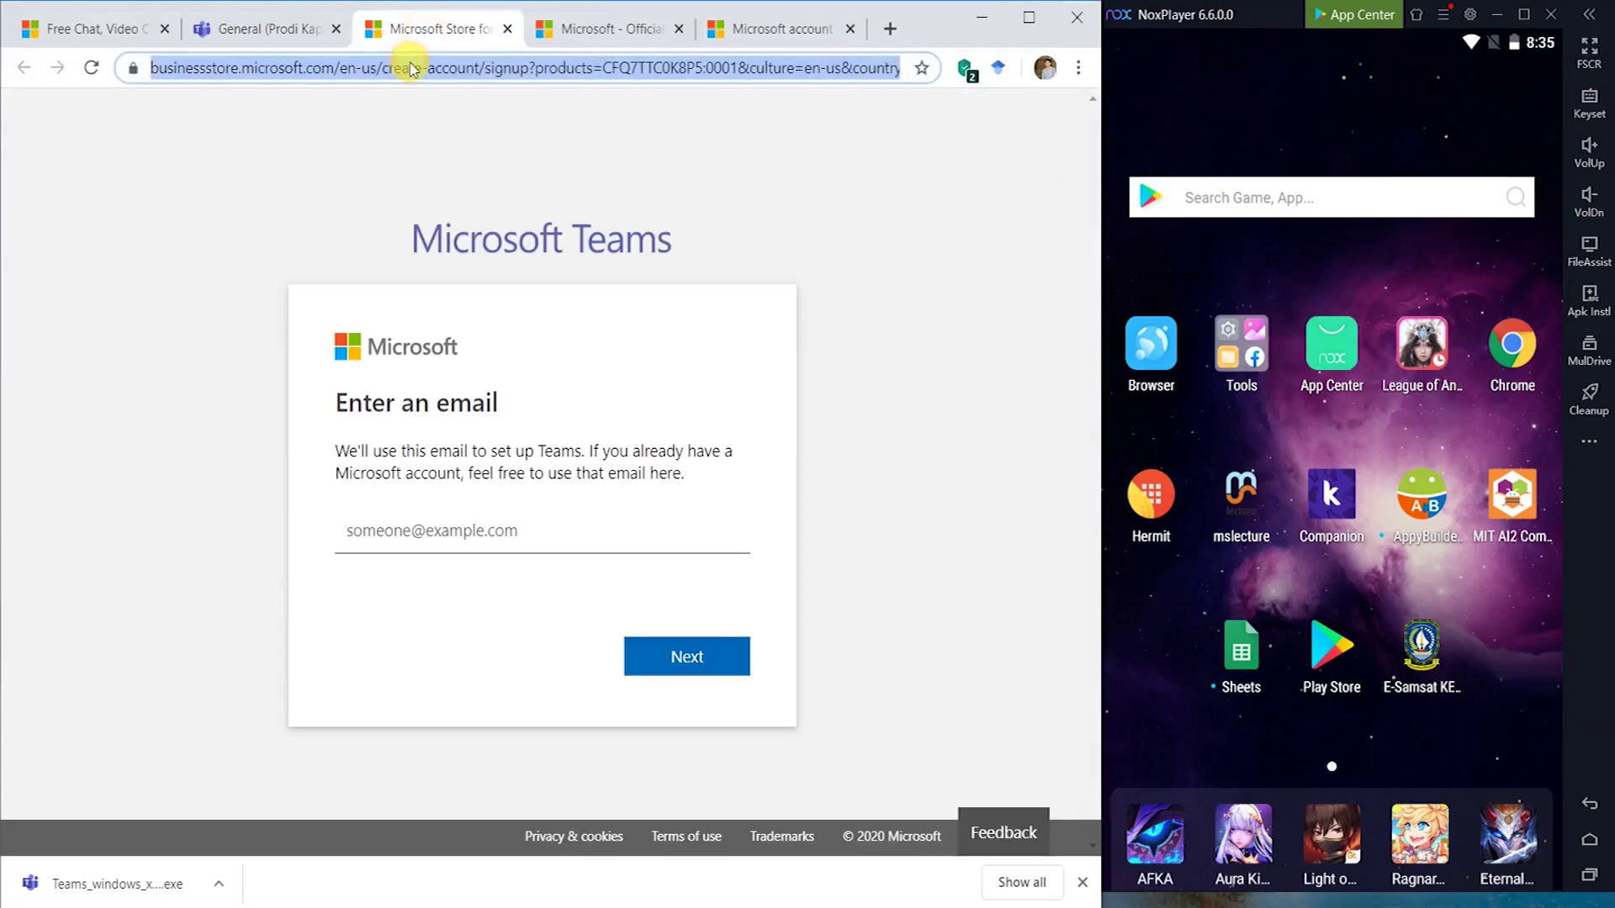
text(google.com/)
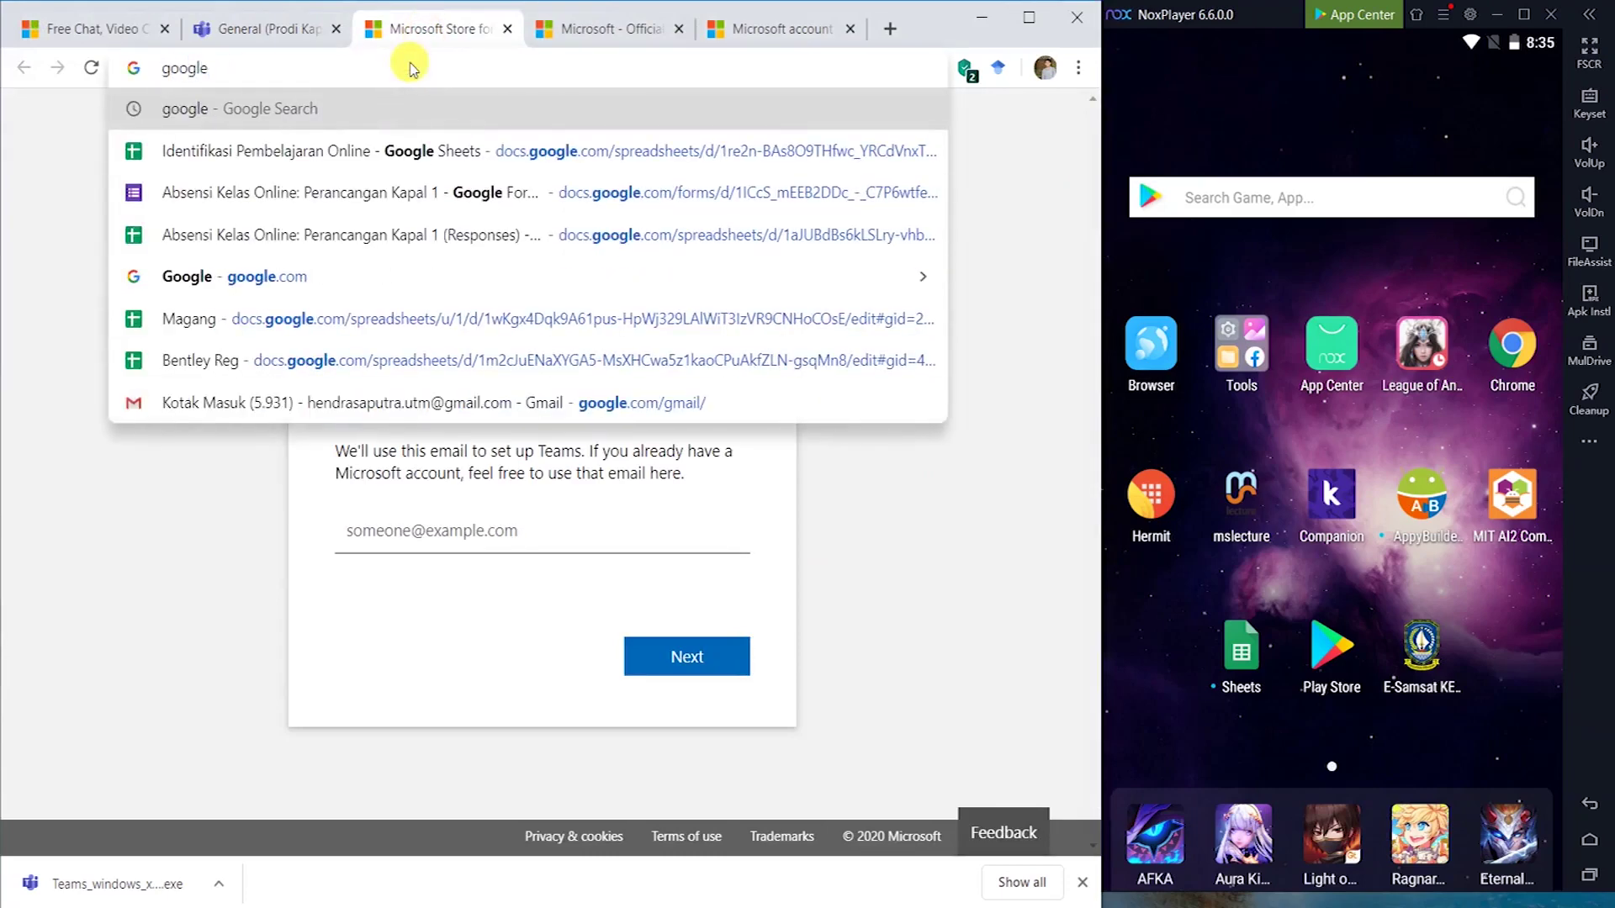
key(Return)
click(408, 63)
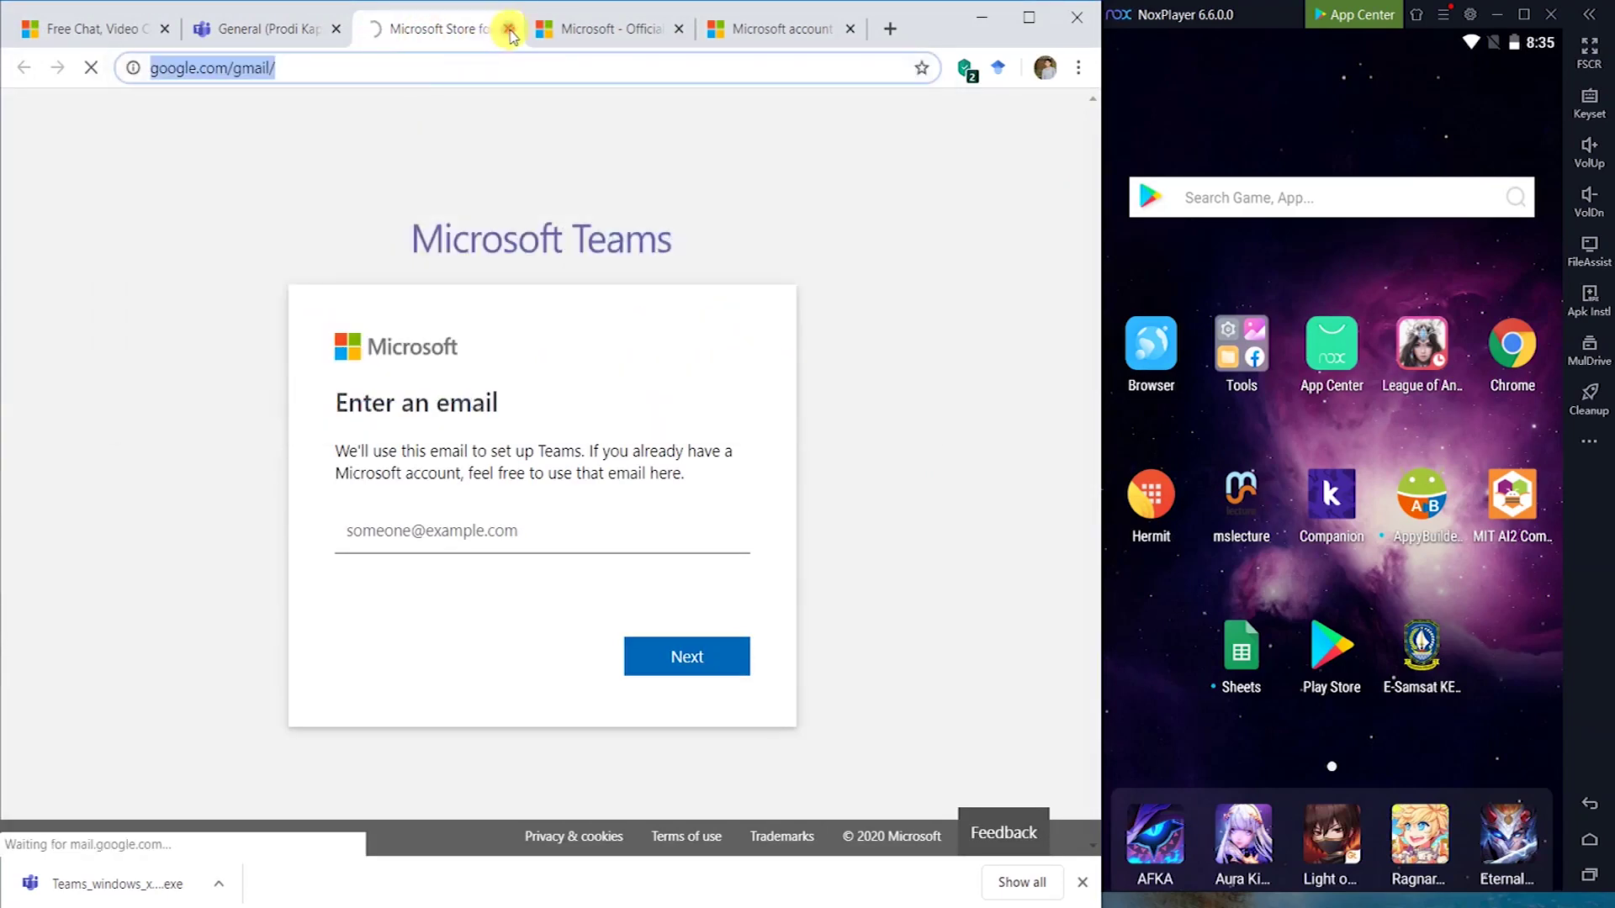
click(507, 28)
Step: Google 'microsoft team download' and open the official Teams download page result
click(424, 59)
text(google.)
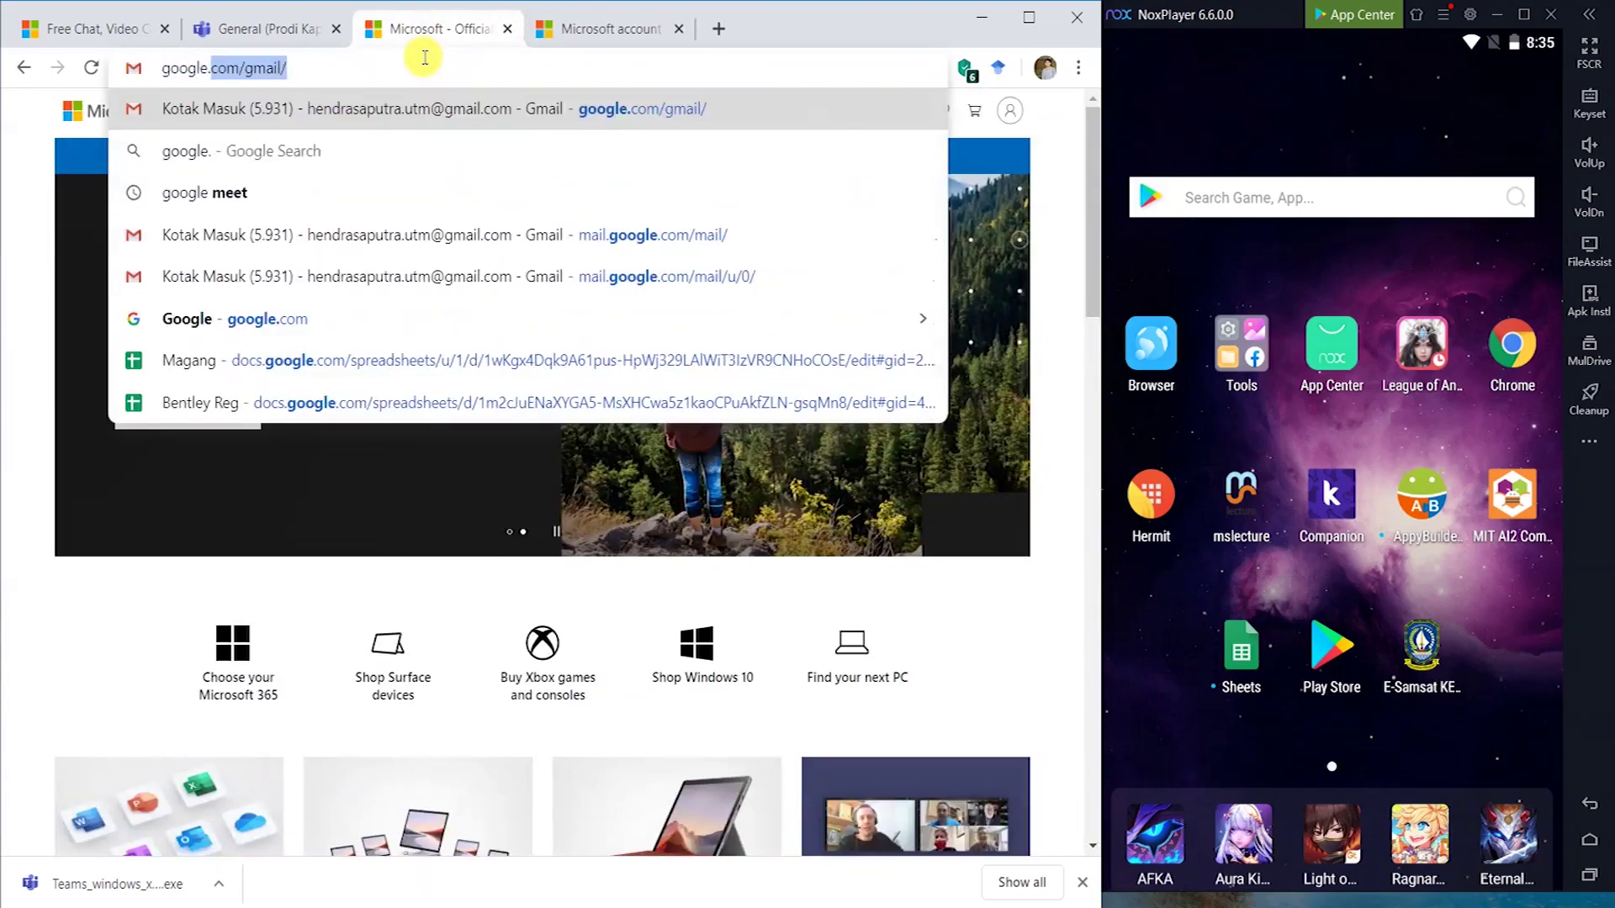
text(com)
key(Return)
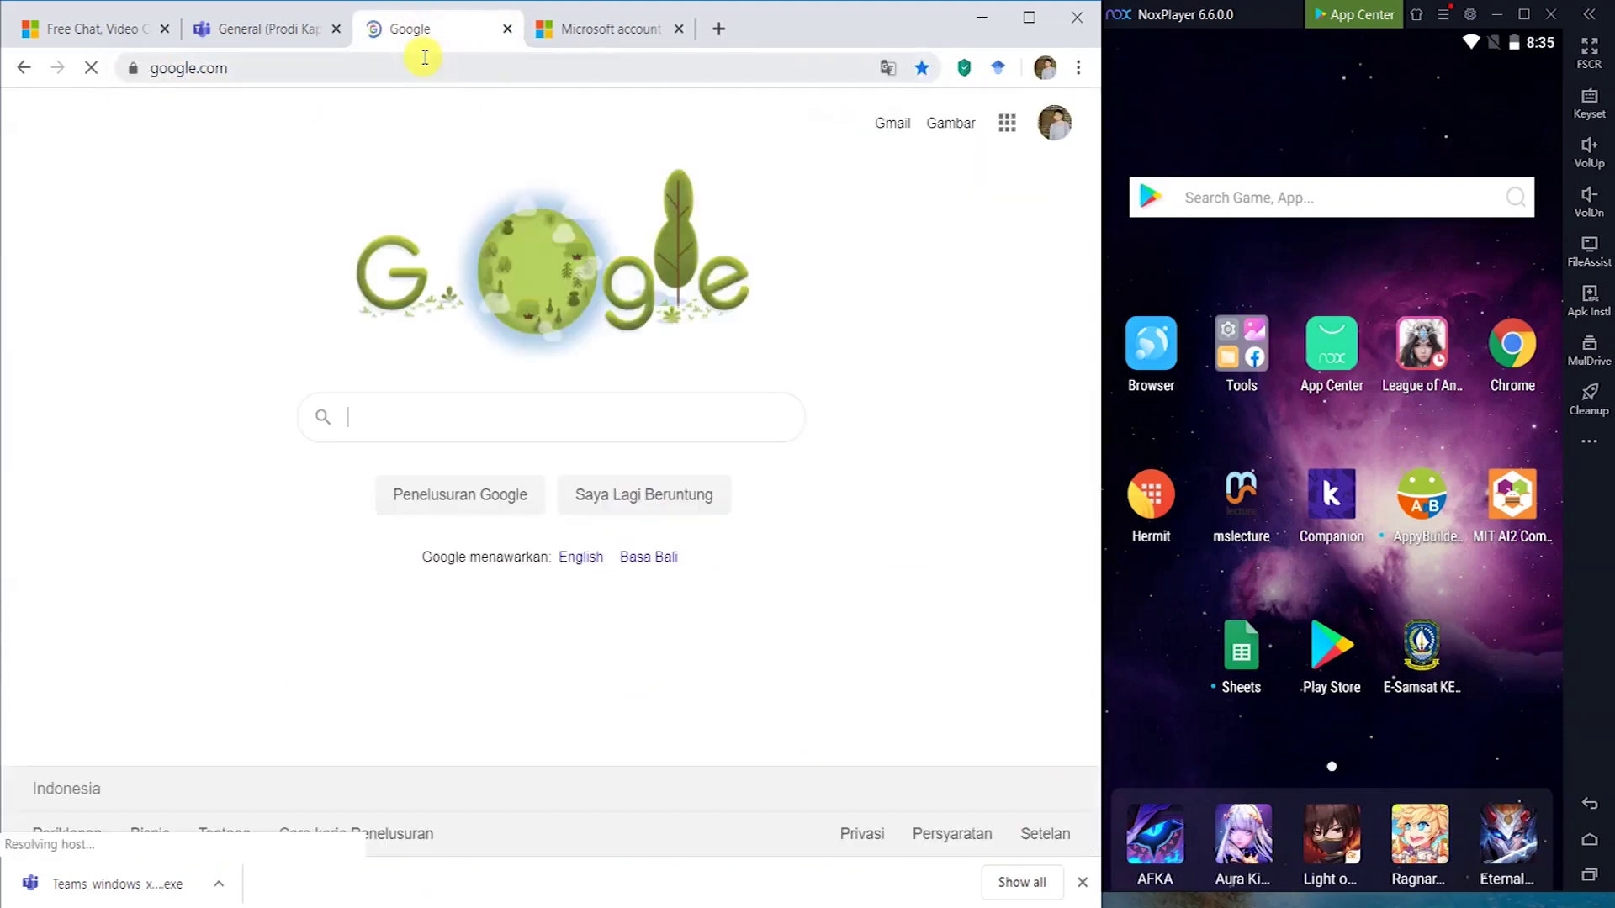
click(370, 423)
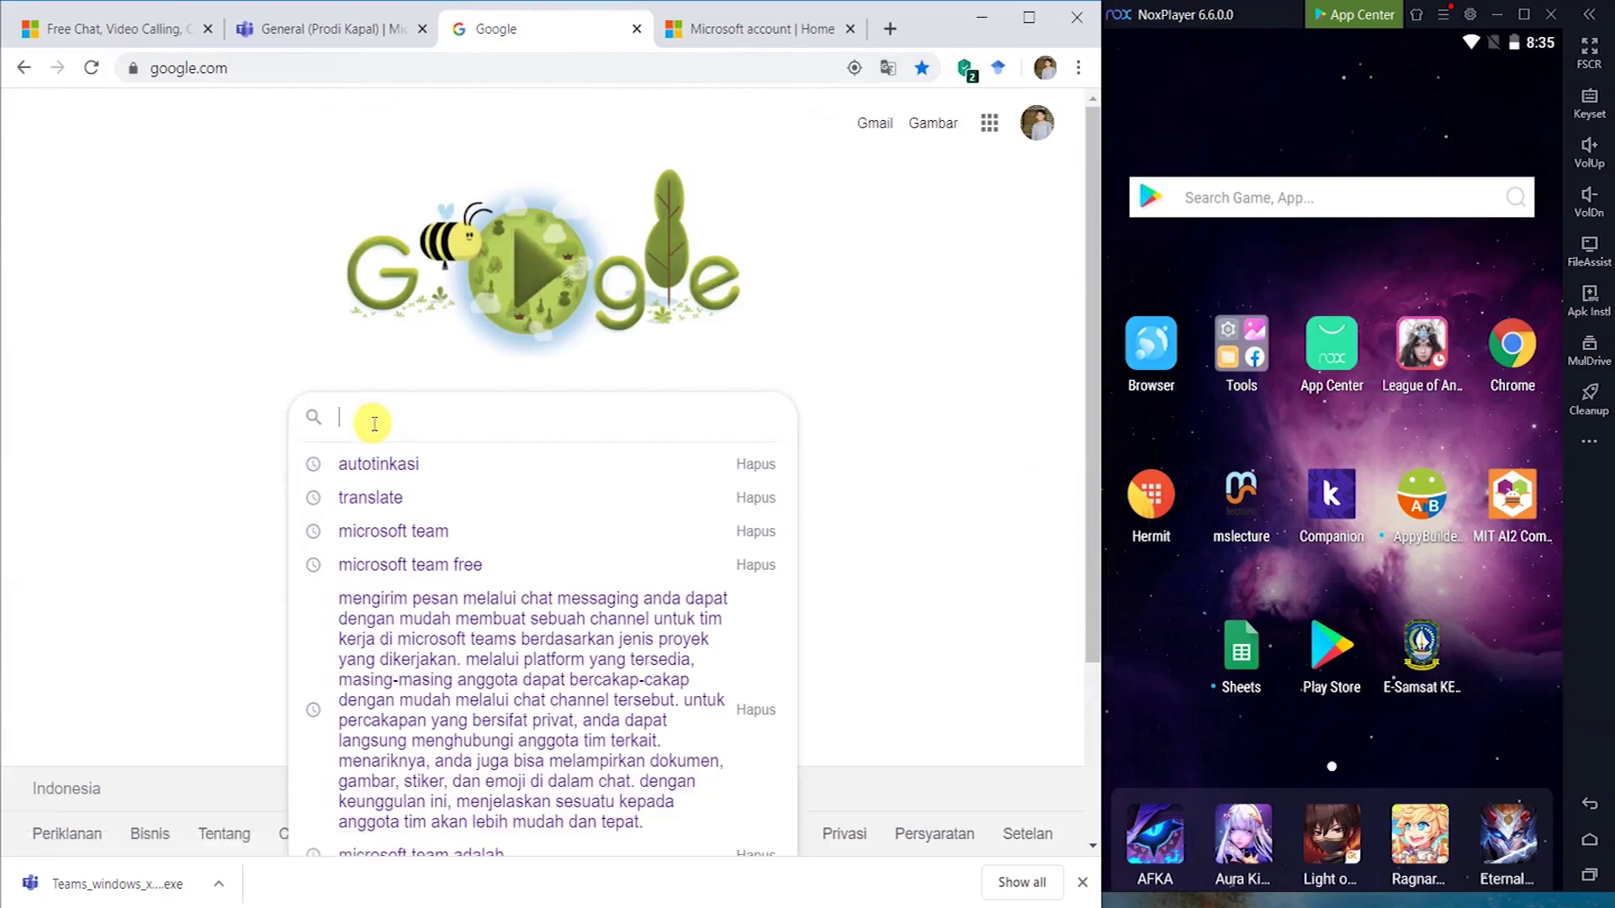
text(micro)
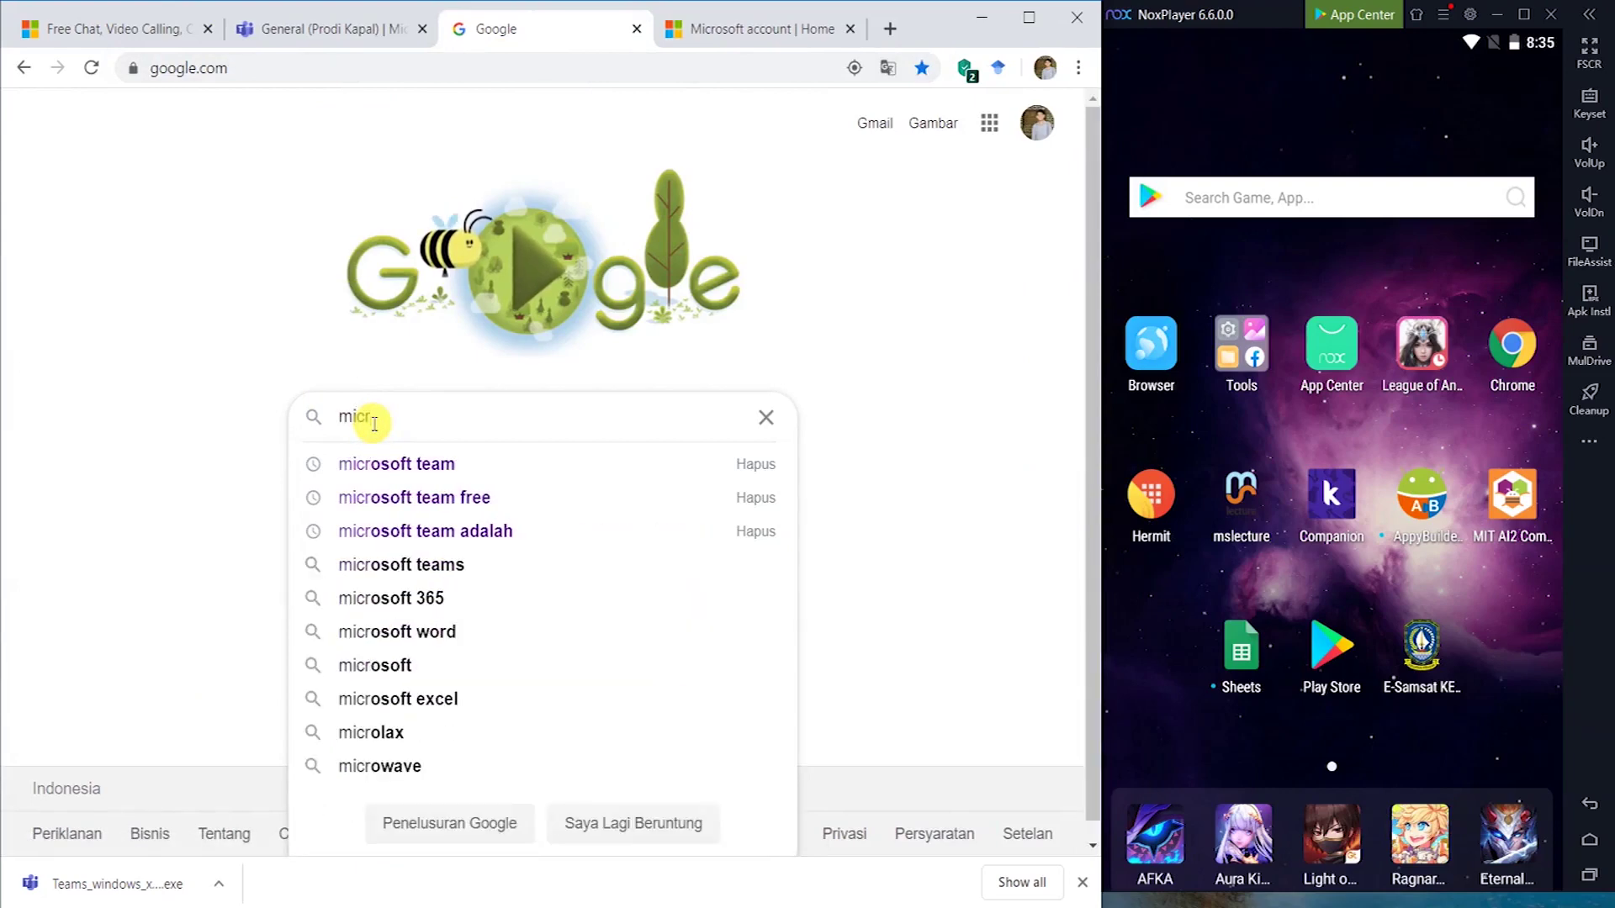
key(Down)
text(download)
key(Return)
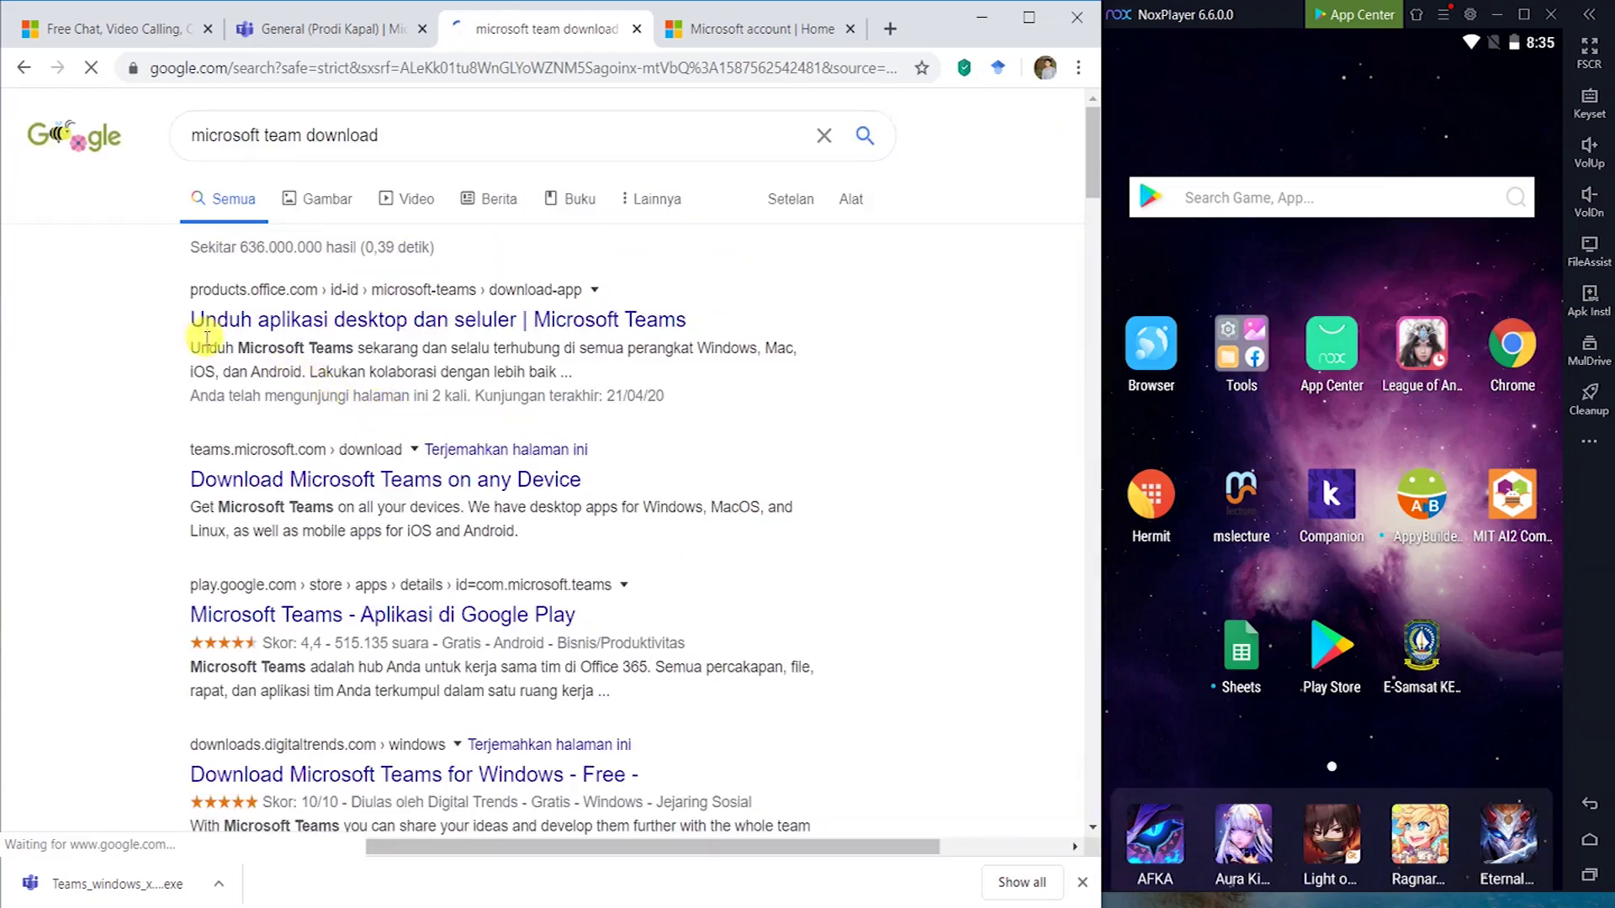
click(415, 323)
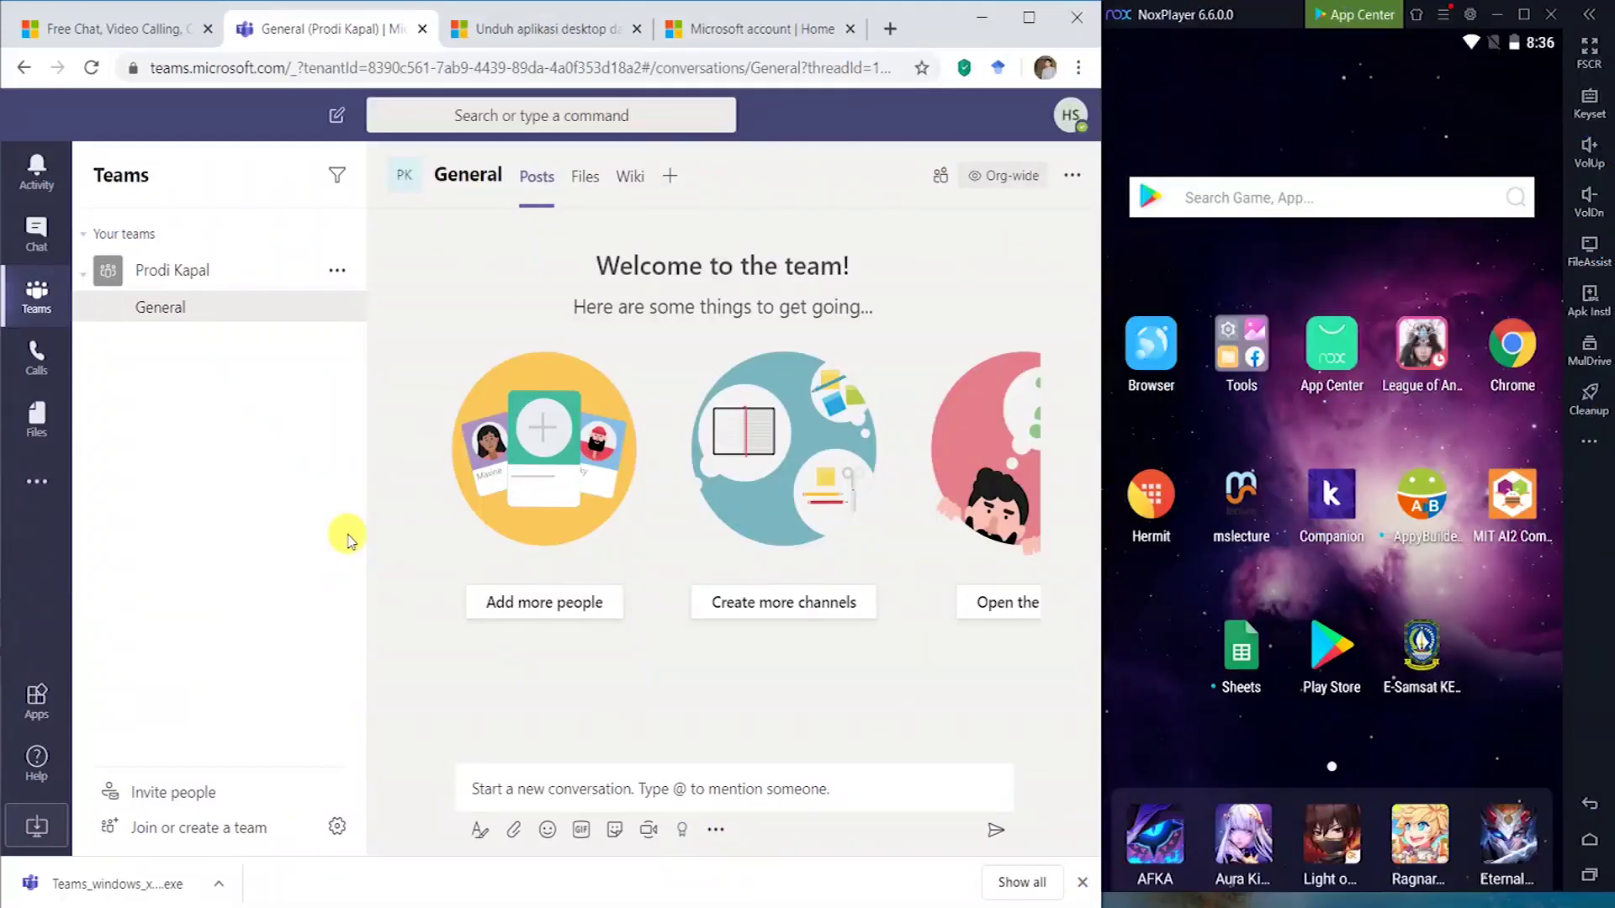
Step: Launch the Teams desktop app from the Start menu and sign in with the new Outlook account
key(super)
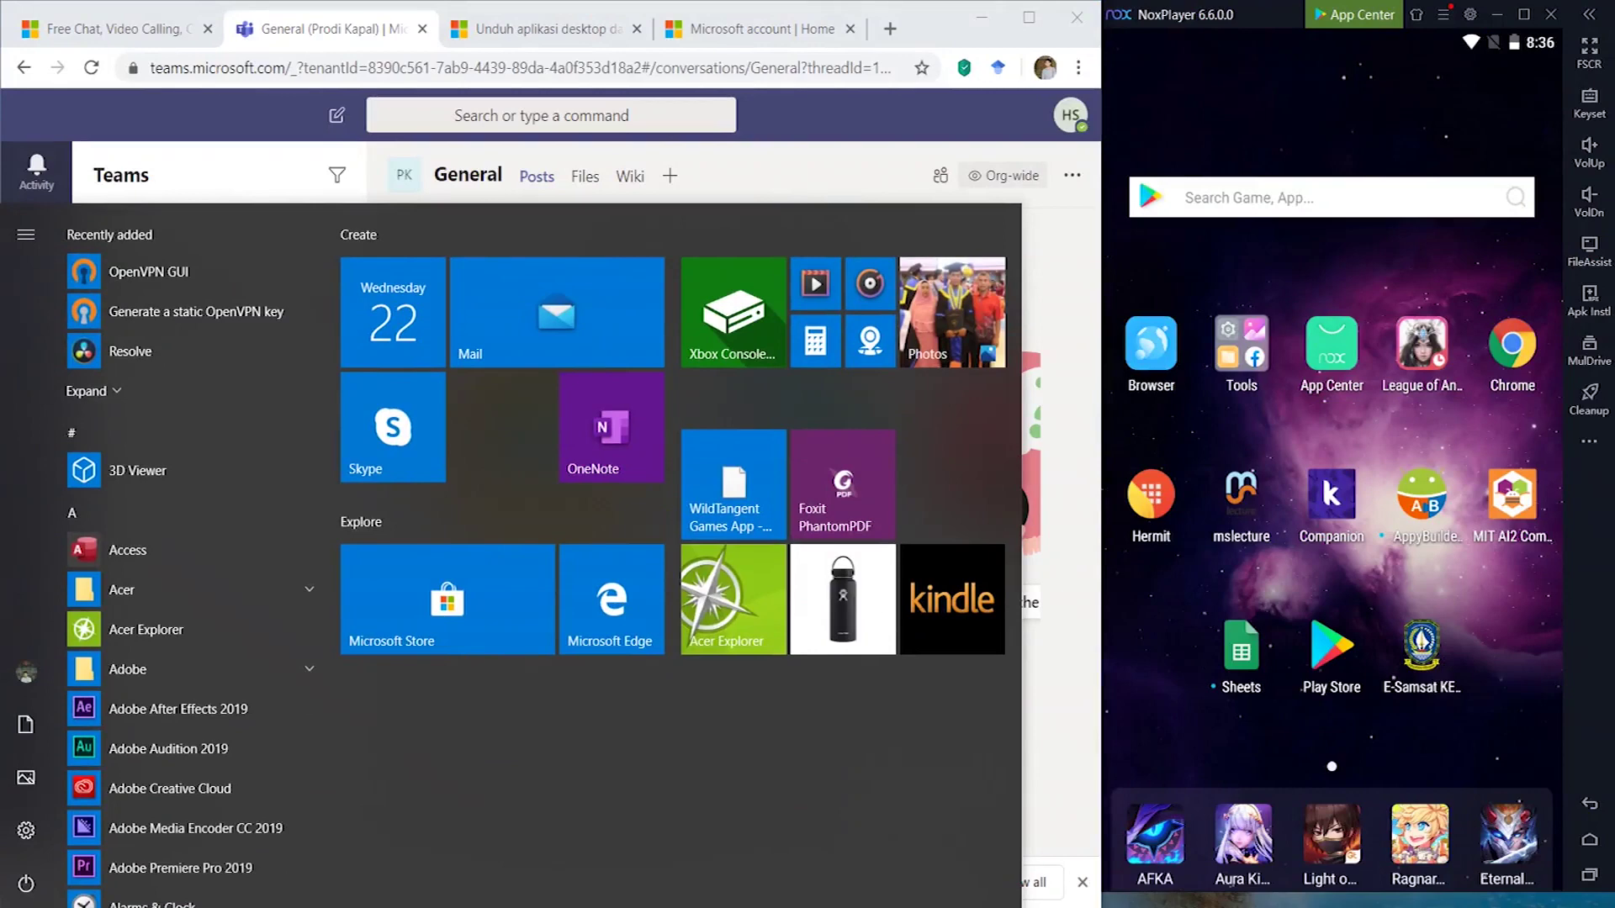
text(team)
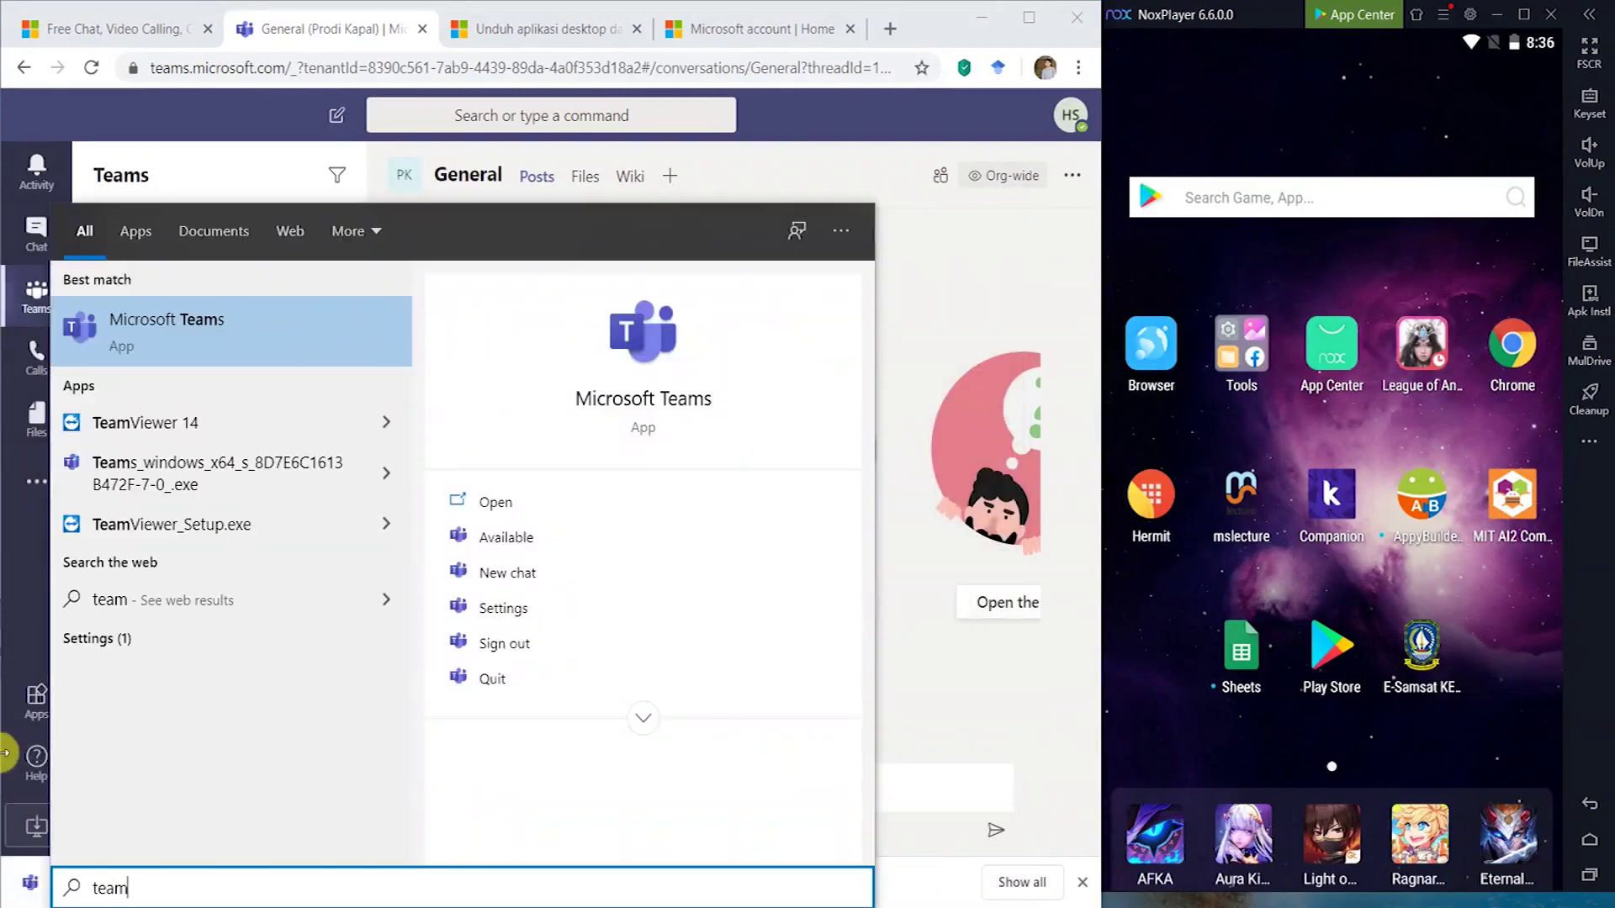
click(165, 328)
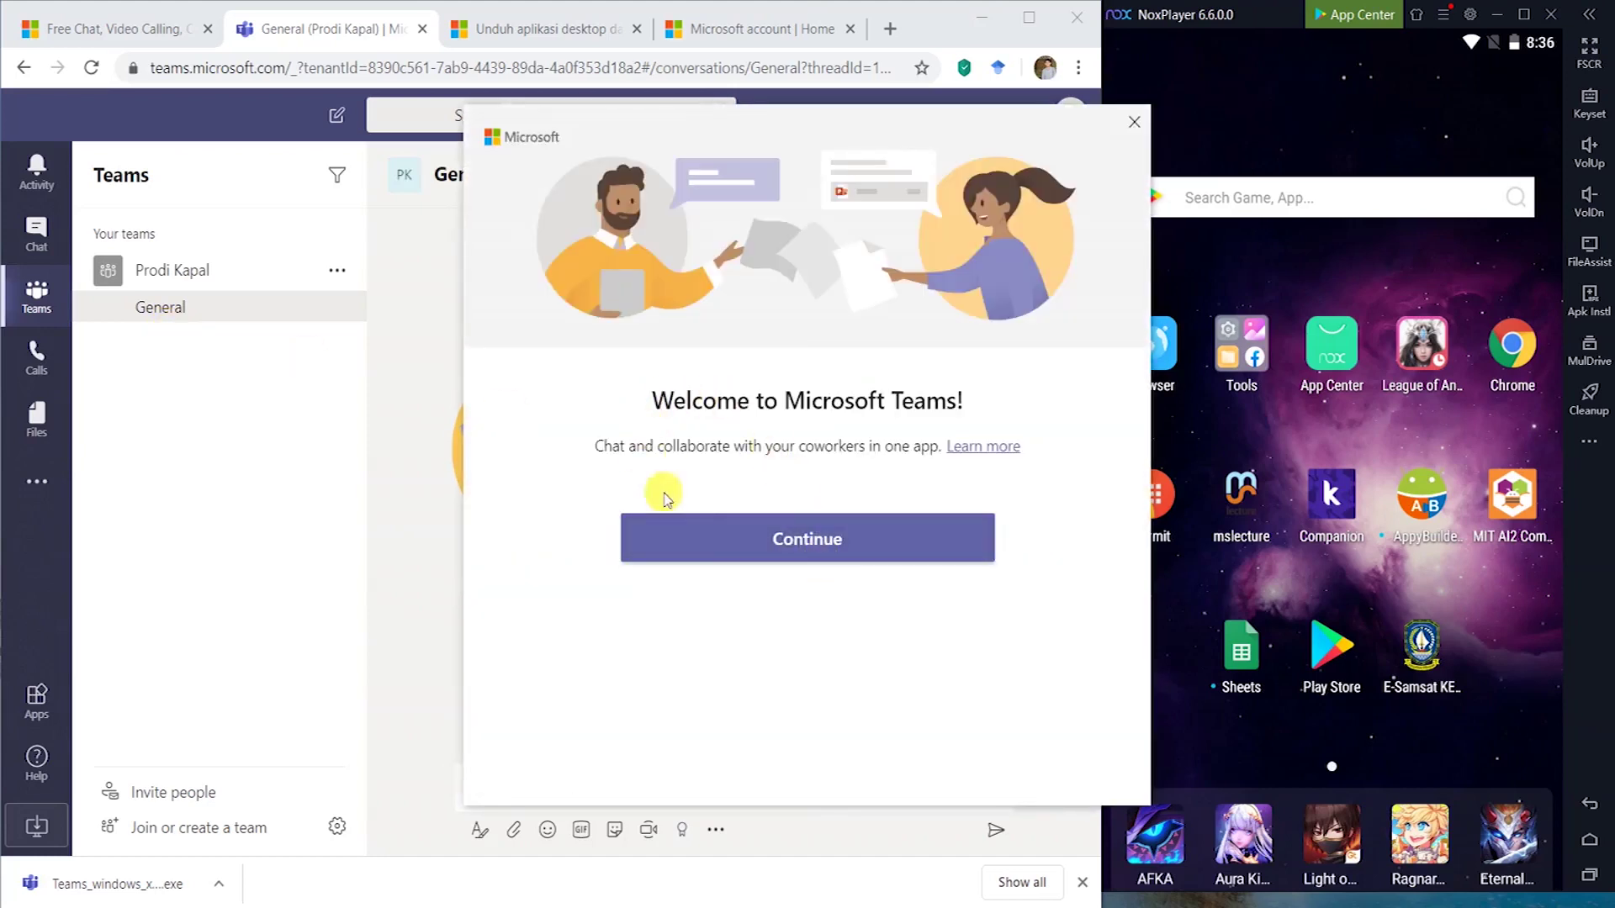
click(827, 543)
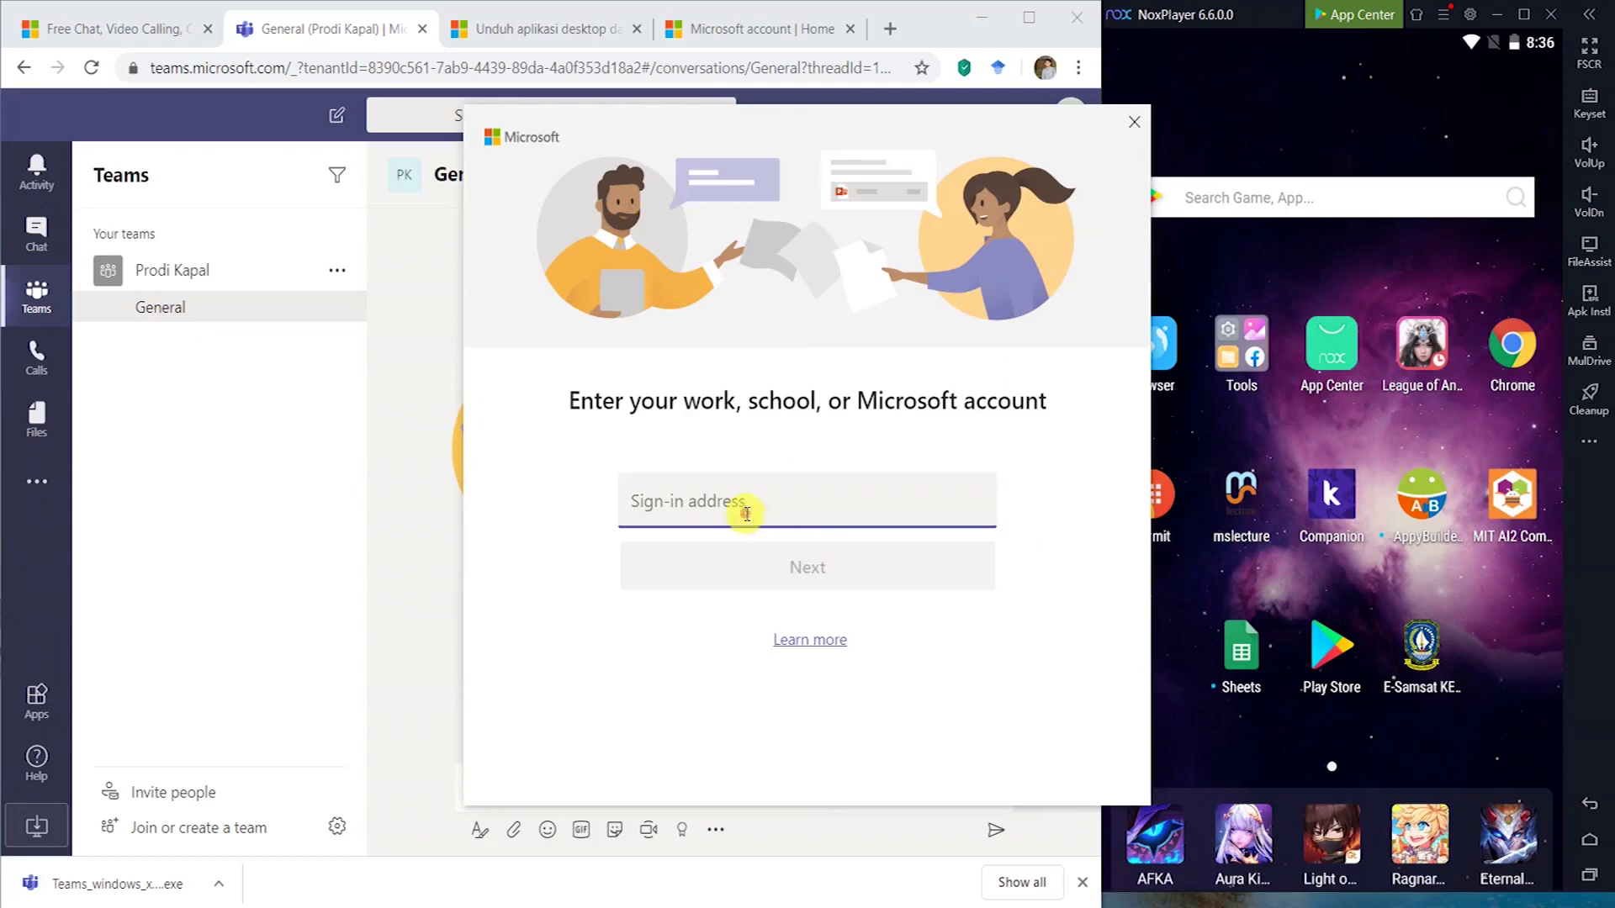
click(771, 567)
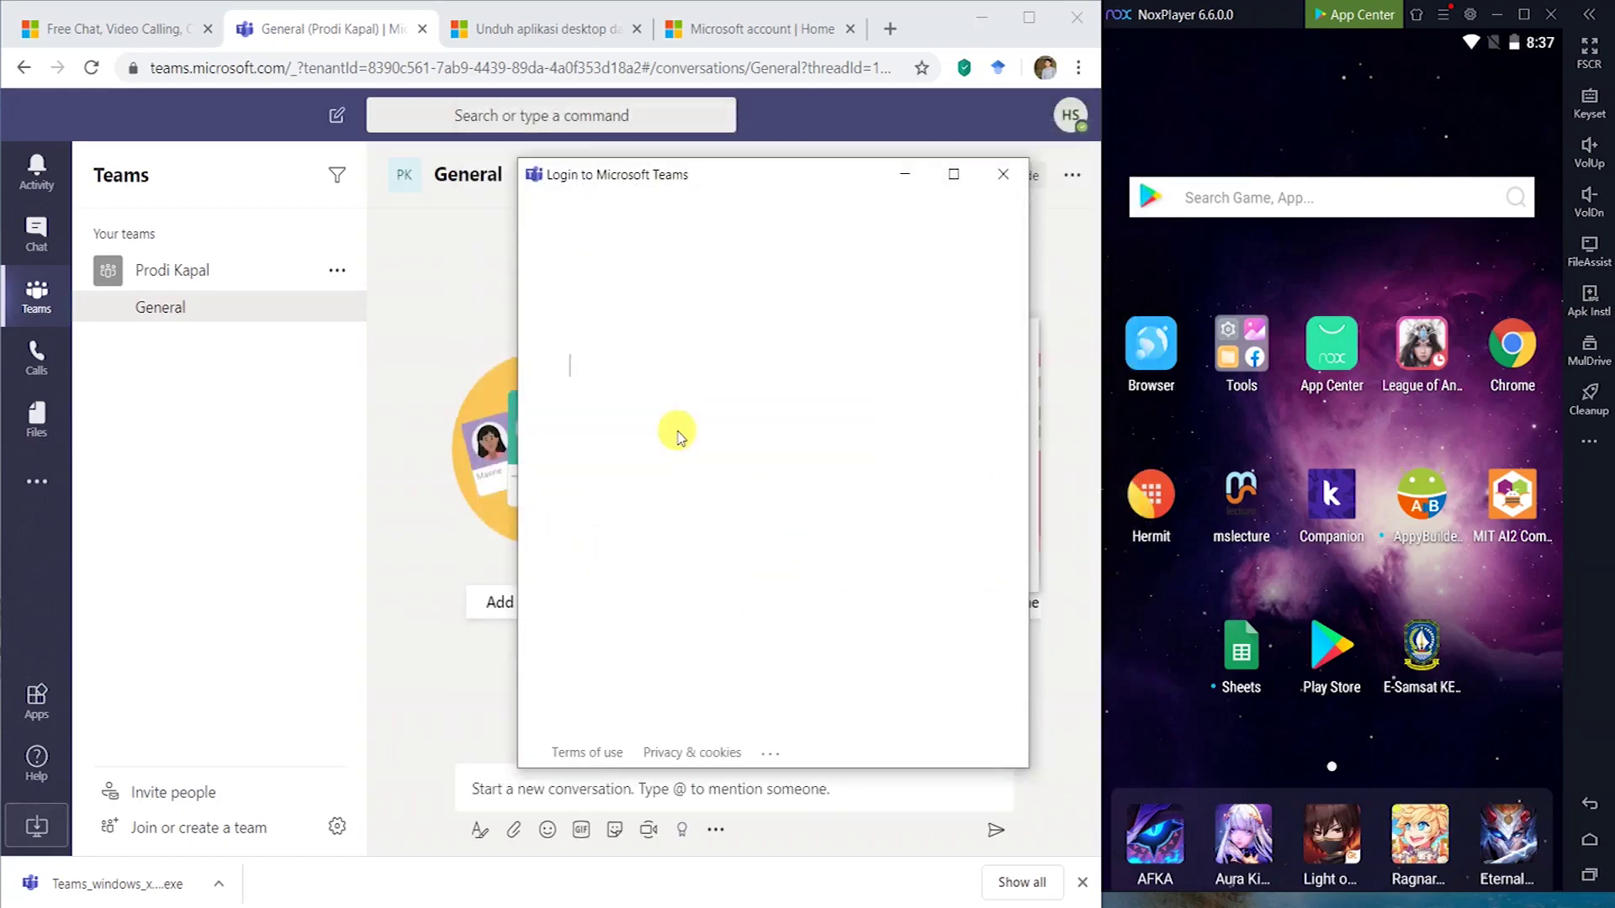
text(*)
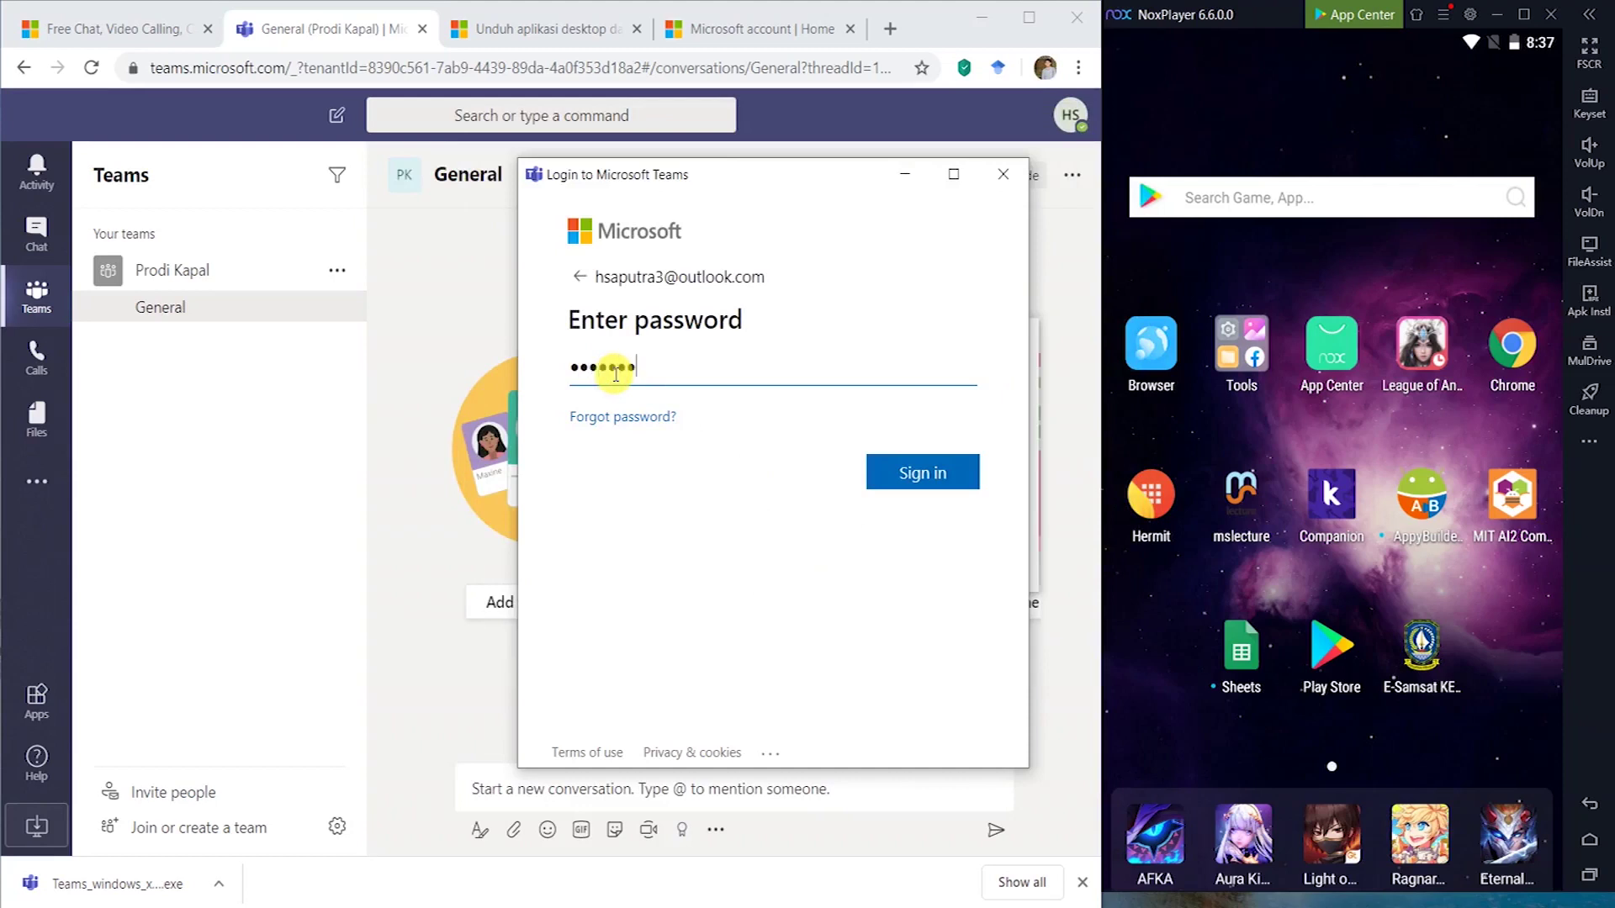
click(948, 474)
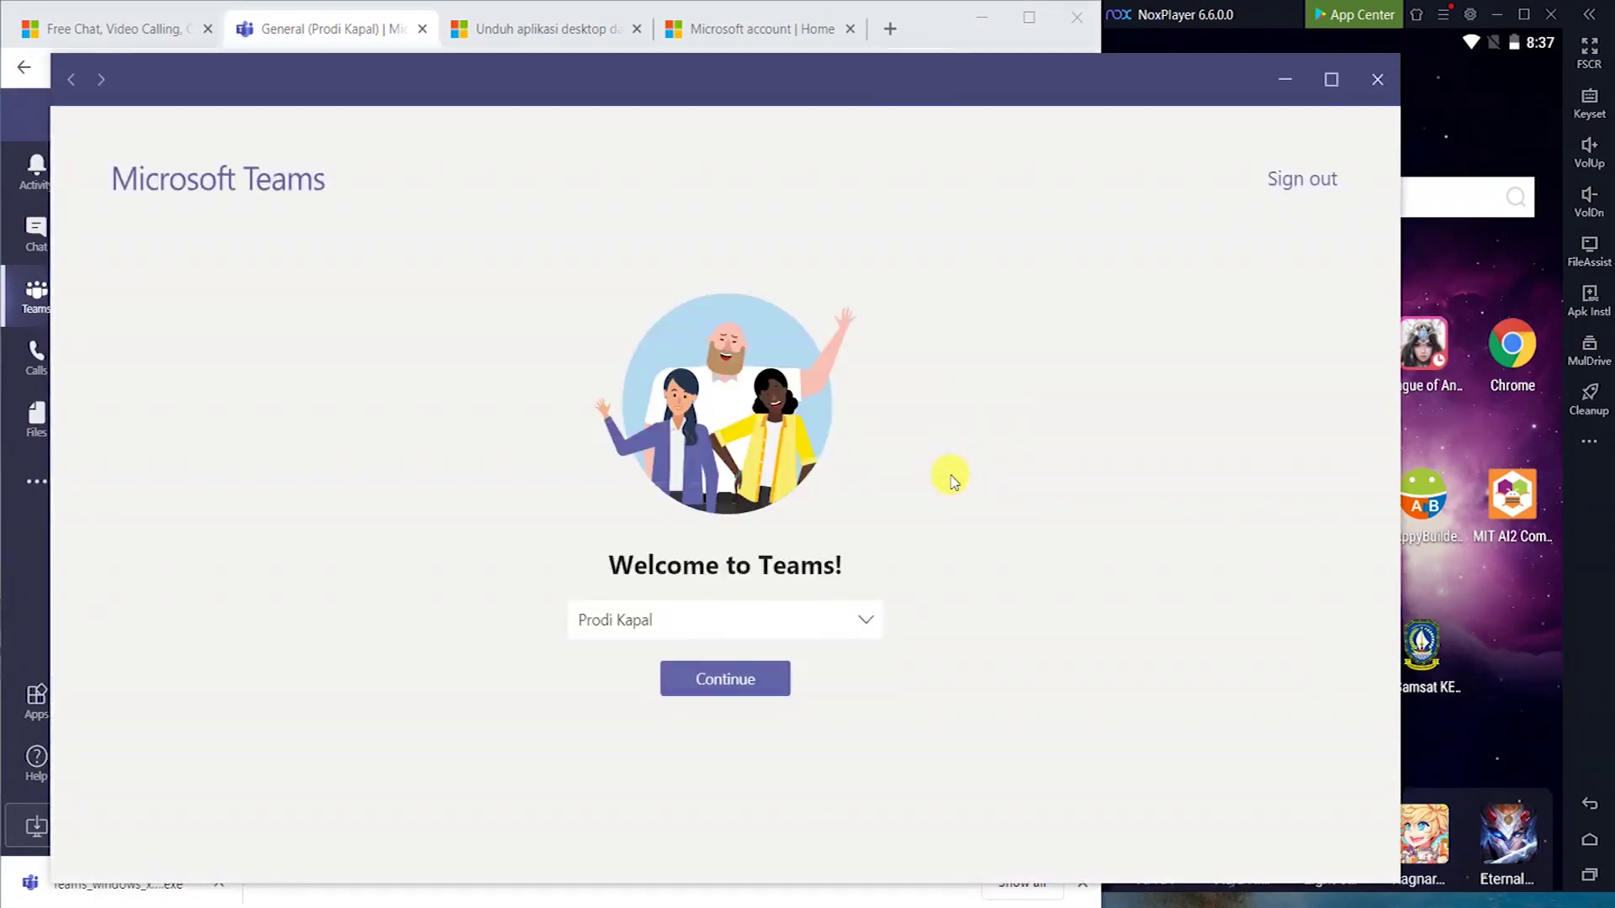
Step: Select the Prodi Kapal org from the dropdown and continue into it
click(851, 627)
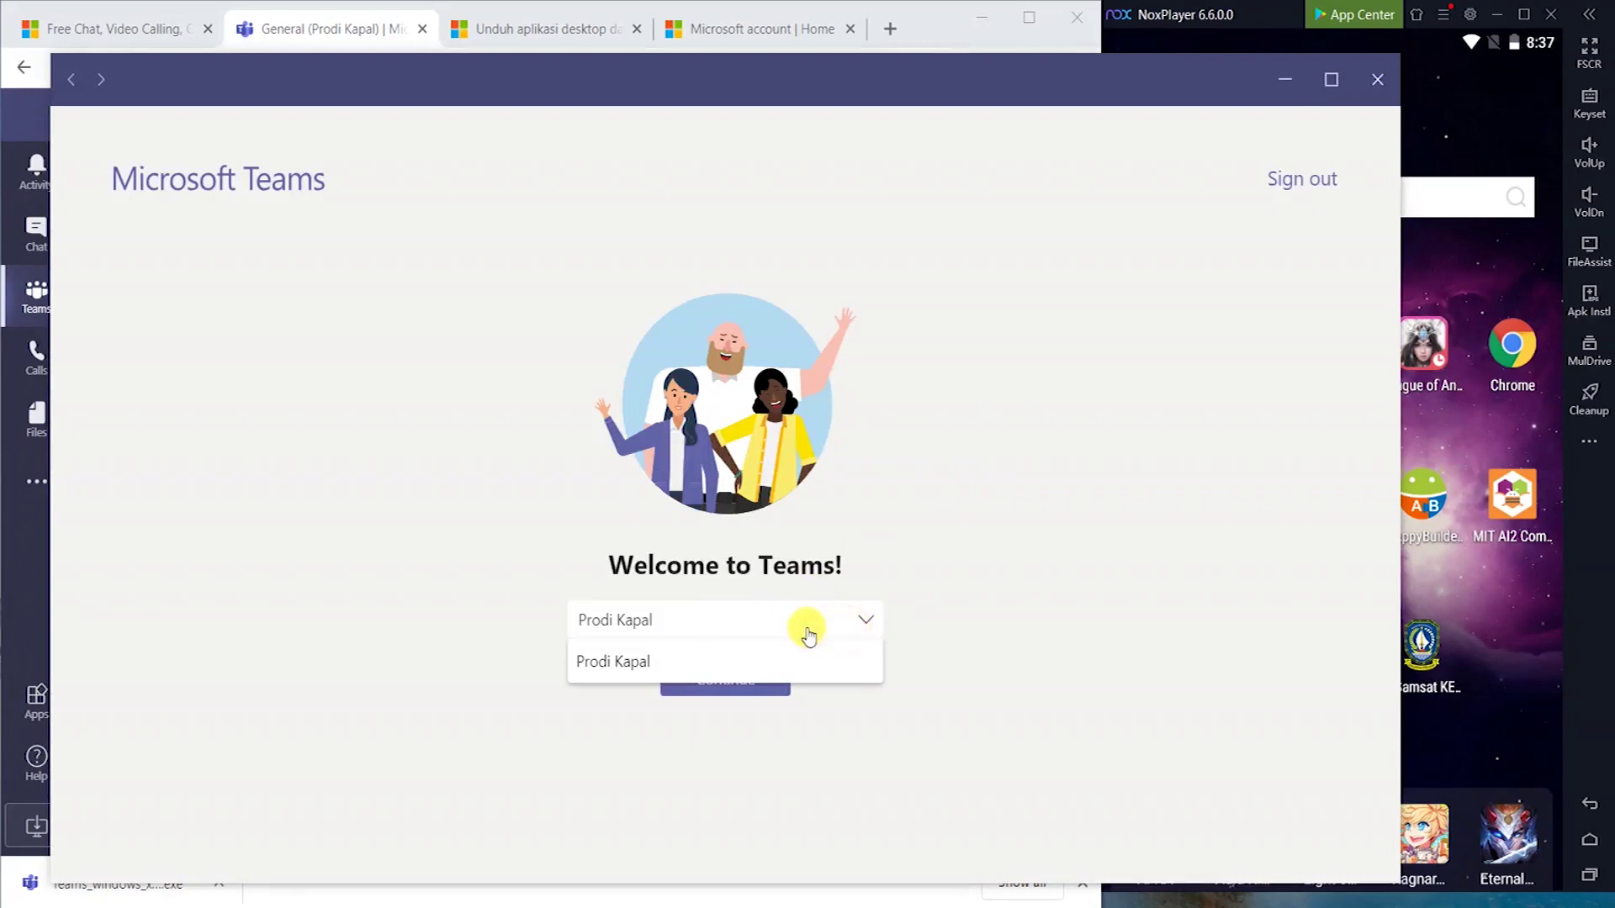
click(607, 663)
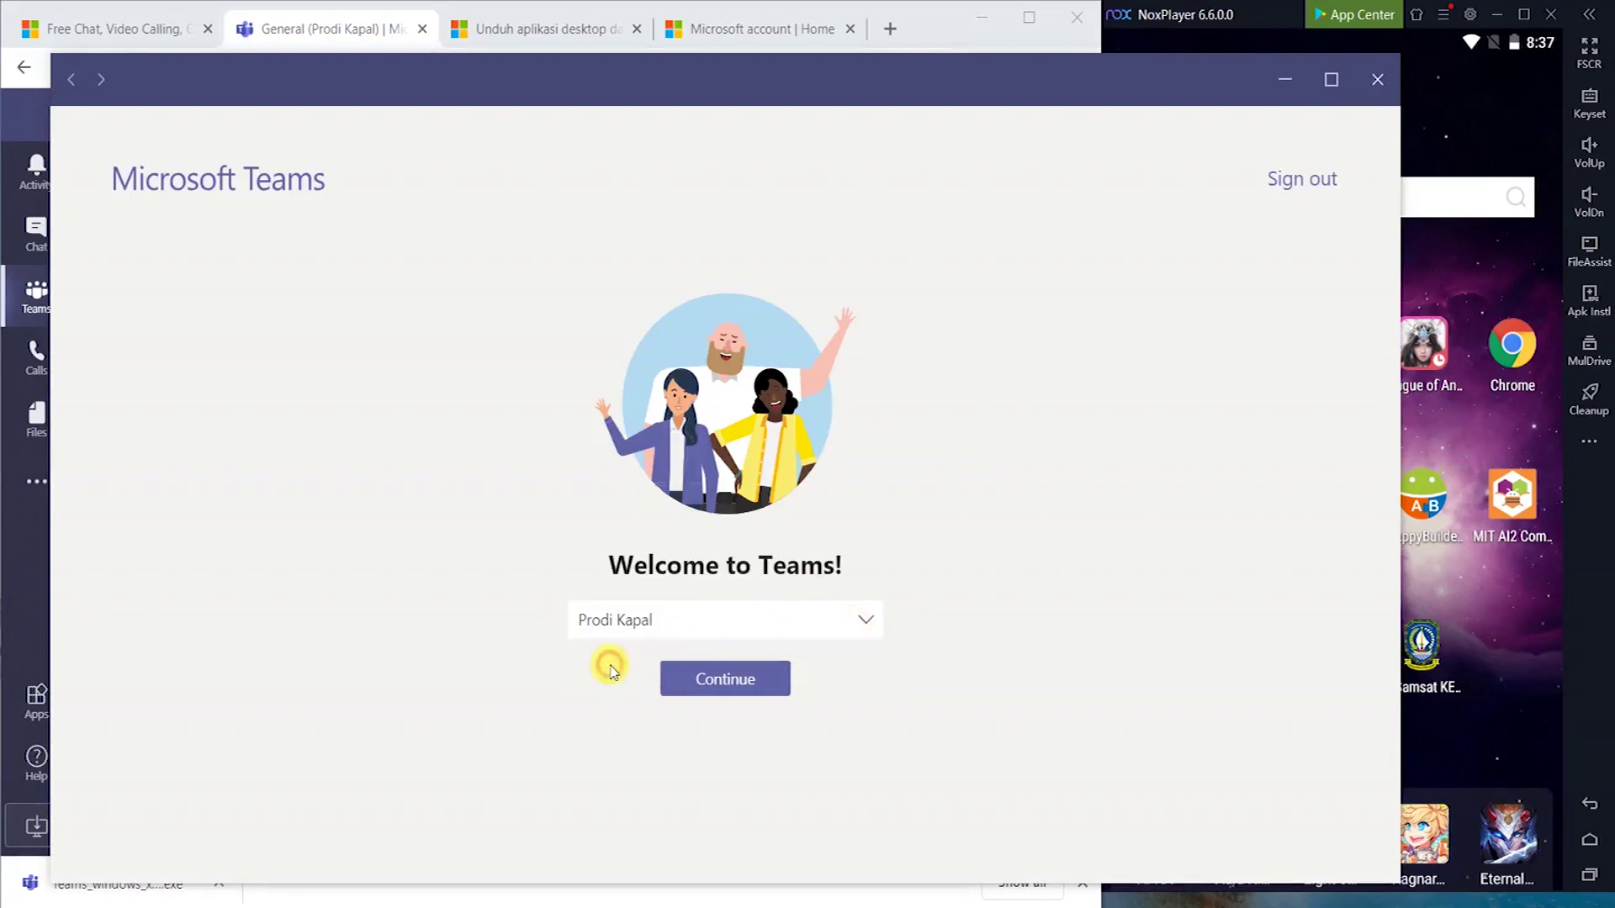
click(716, 687)
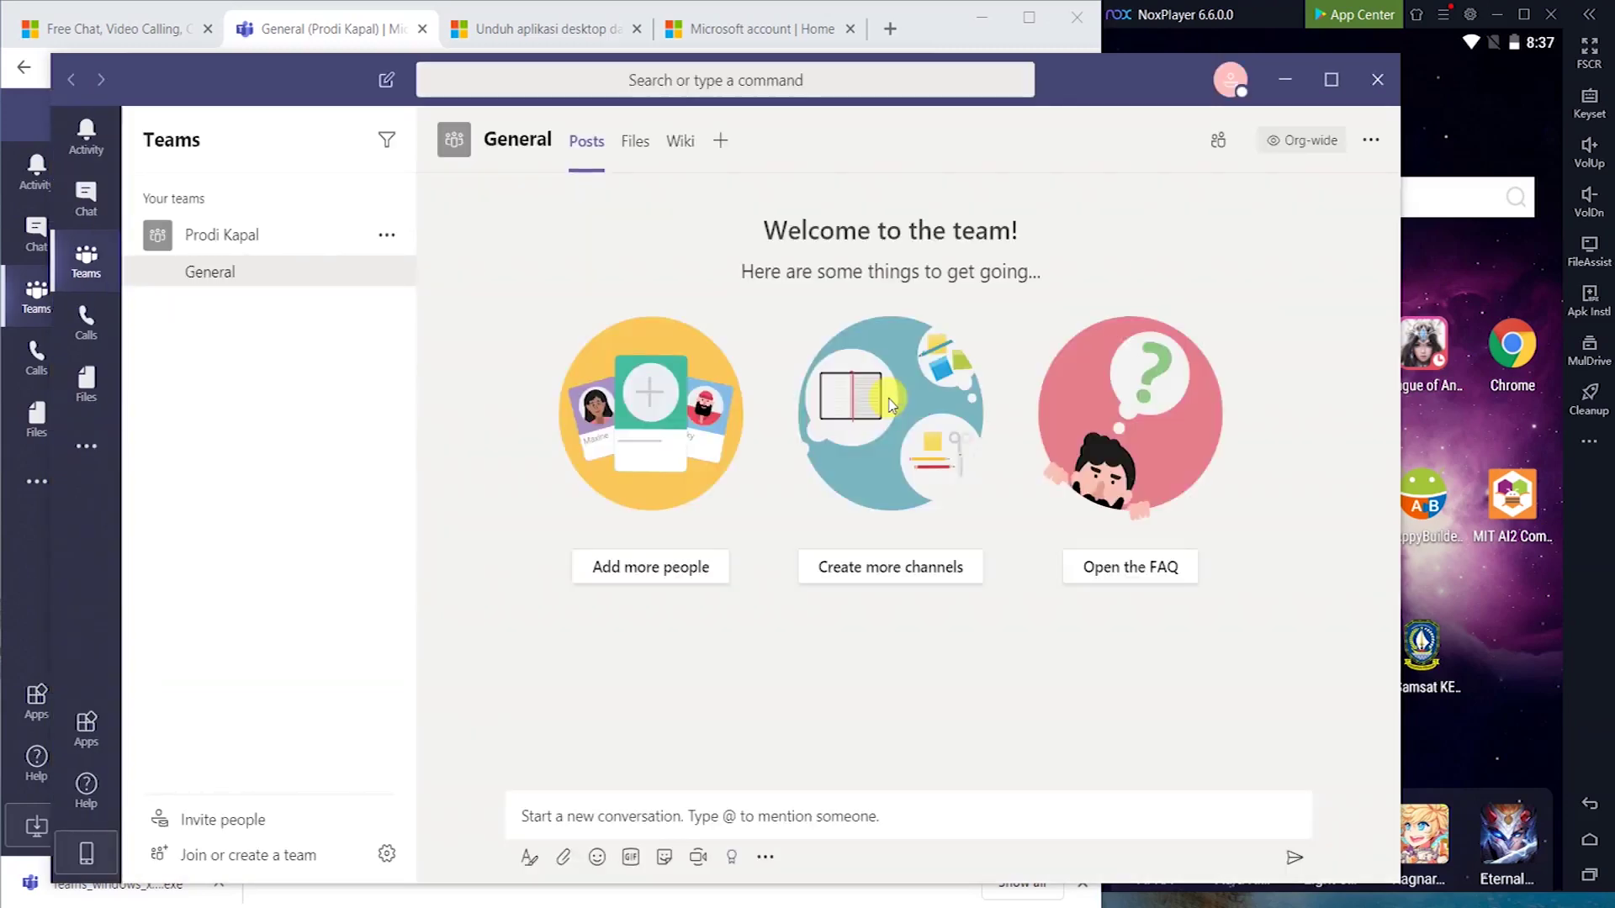
Step: Position the Teams window beside NoxPlayer and close the org invitation window
drag(294, 91, 757, 108)
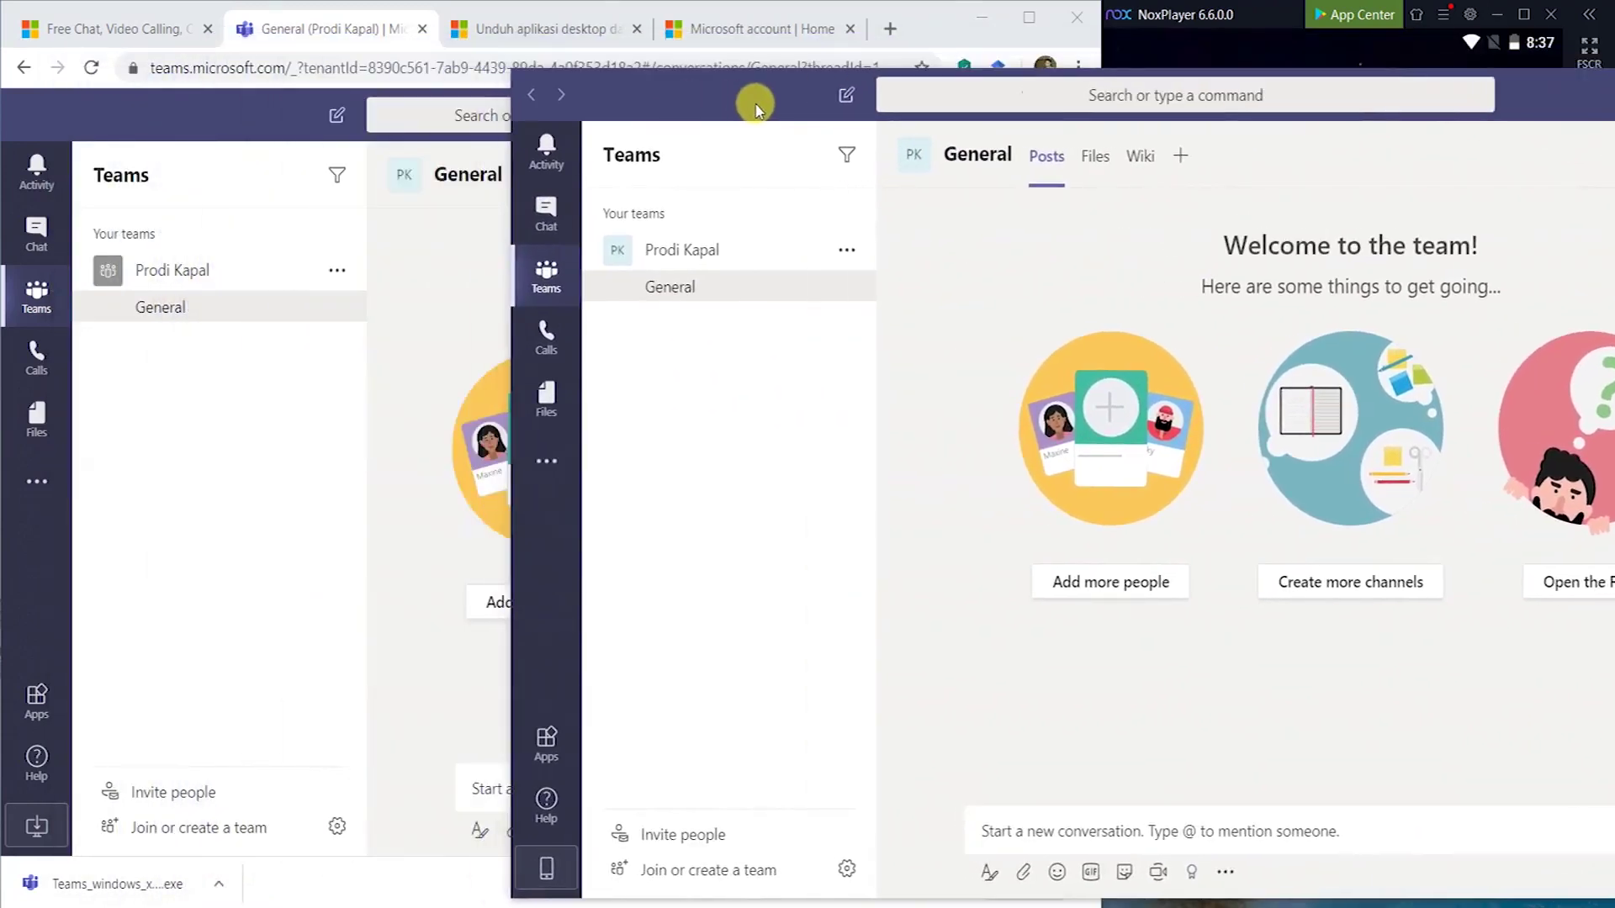
click(308, 432)
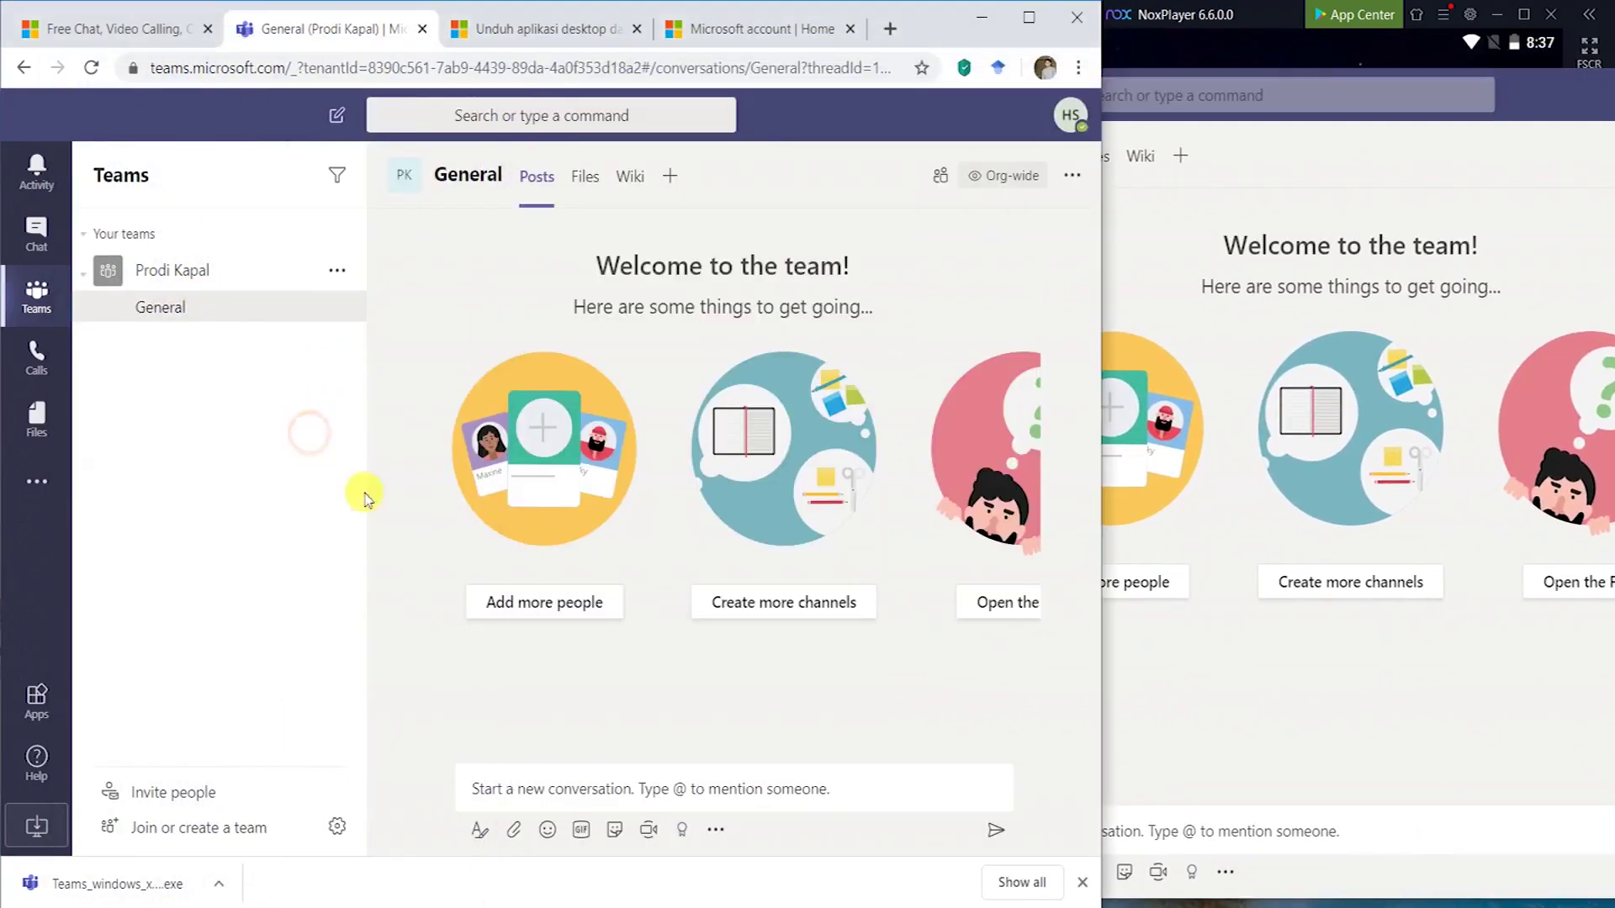
click(942, 905)
drag(1508, 106, 897, 43)
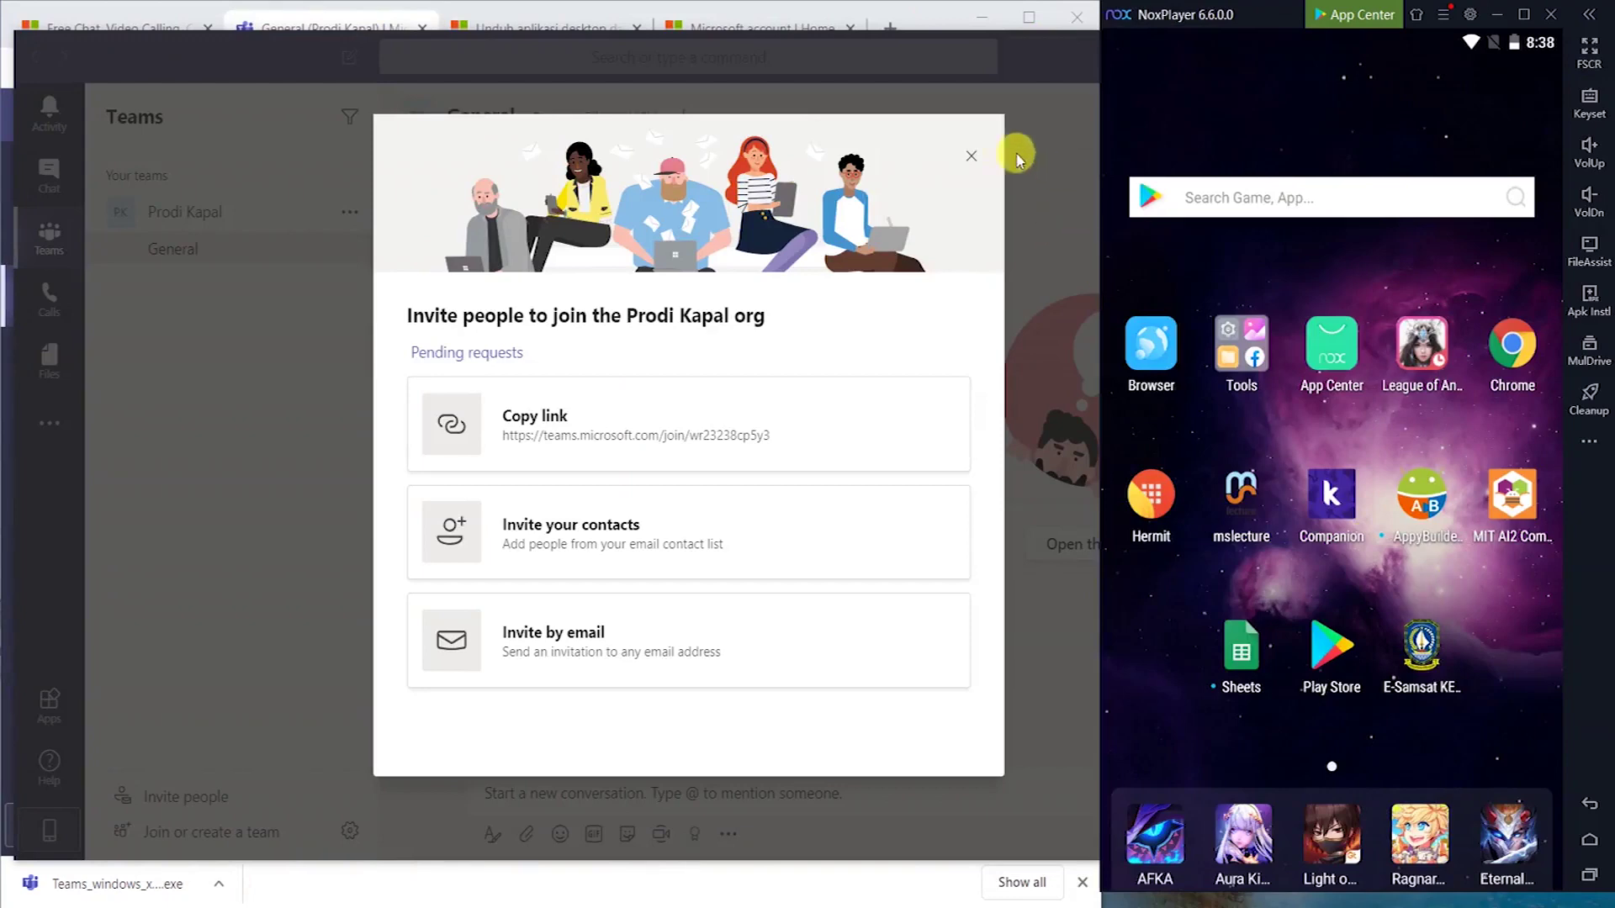
click(971, 156)
click(1489, 610)
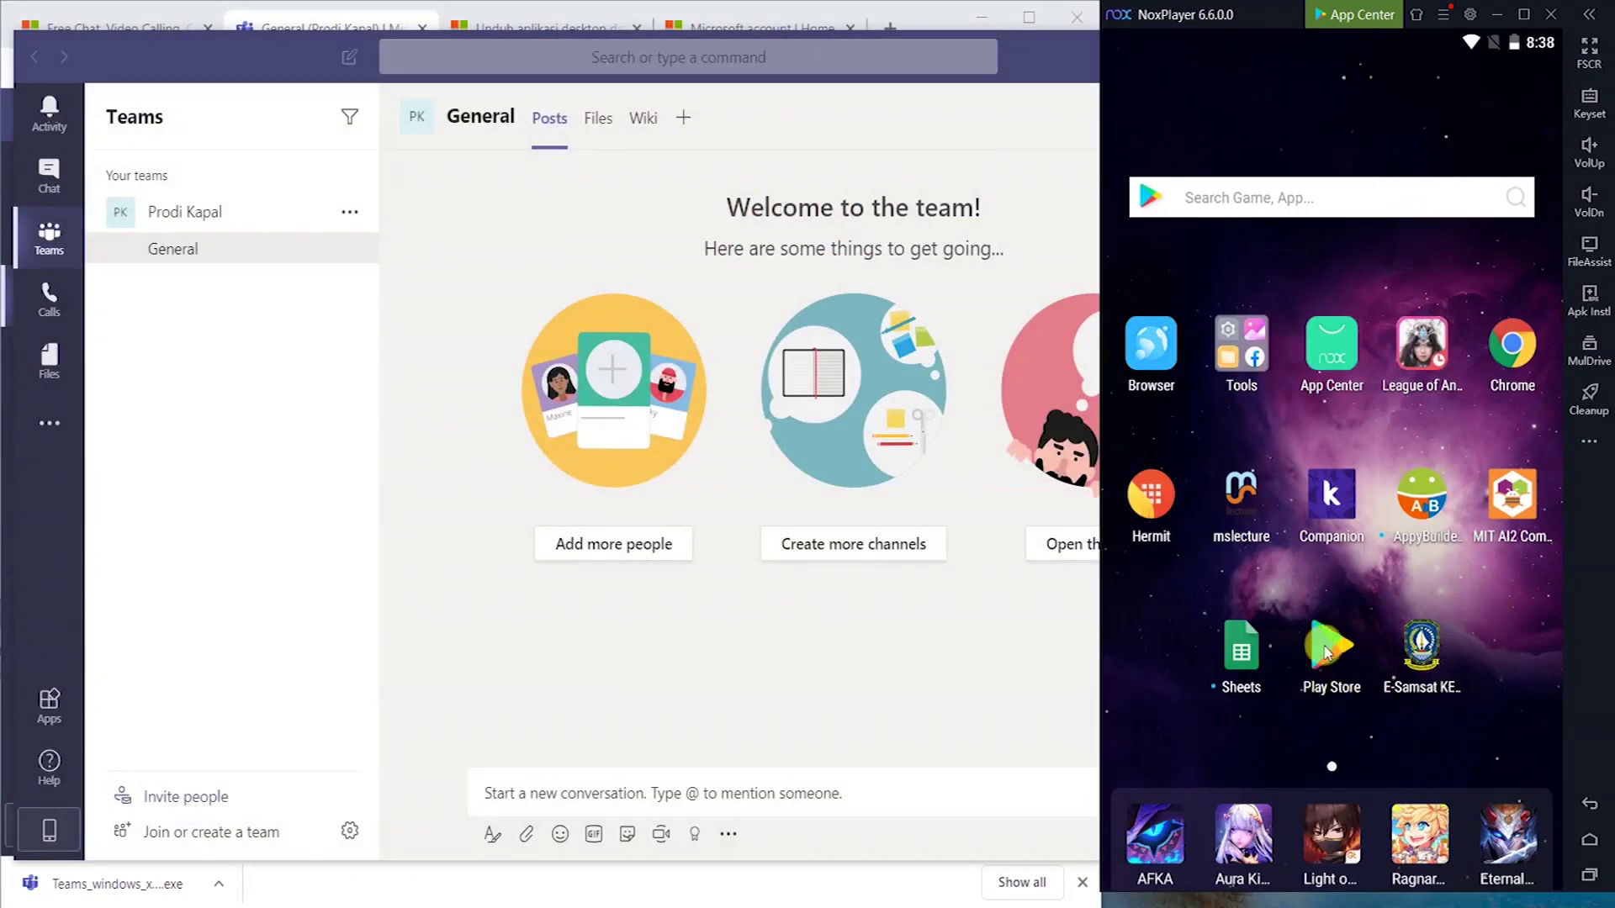
Step: Search the Play Store for 'microsoft team' and open the Microsoft Teams listing
click(1325, 650)
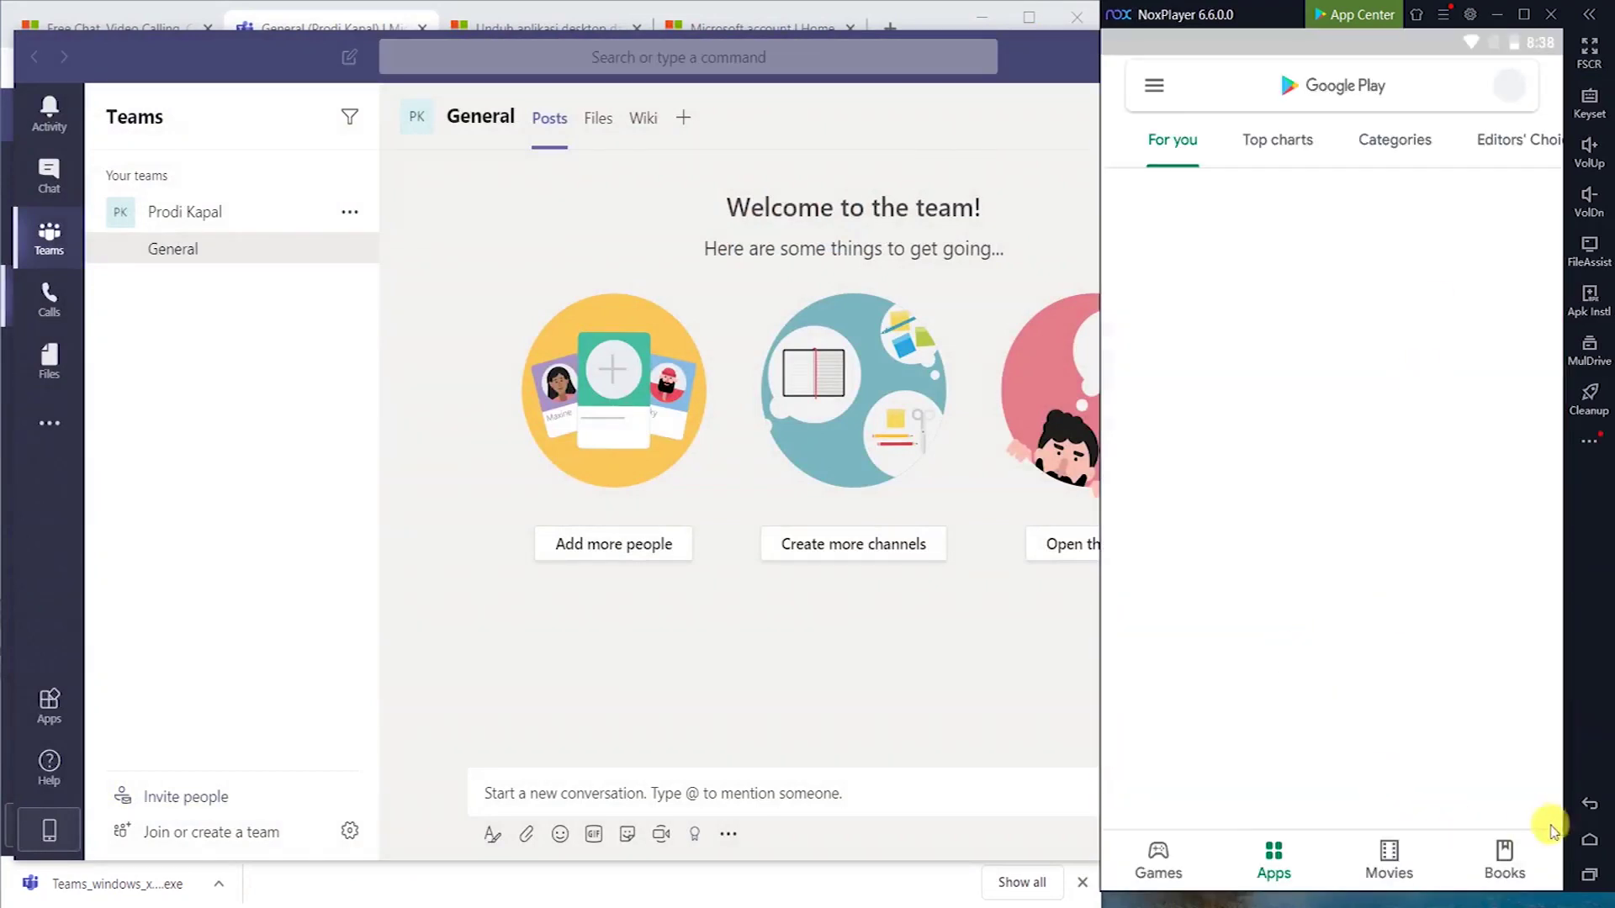
click(1588, 840)
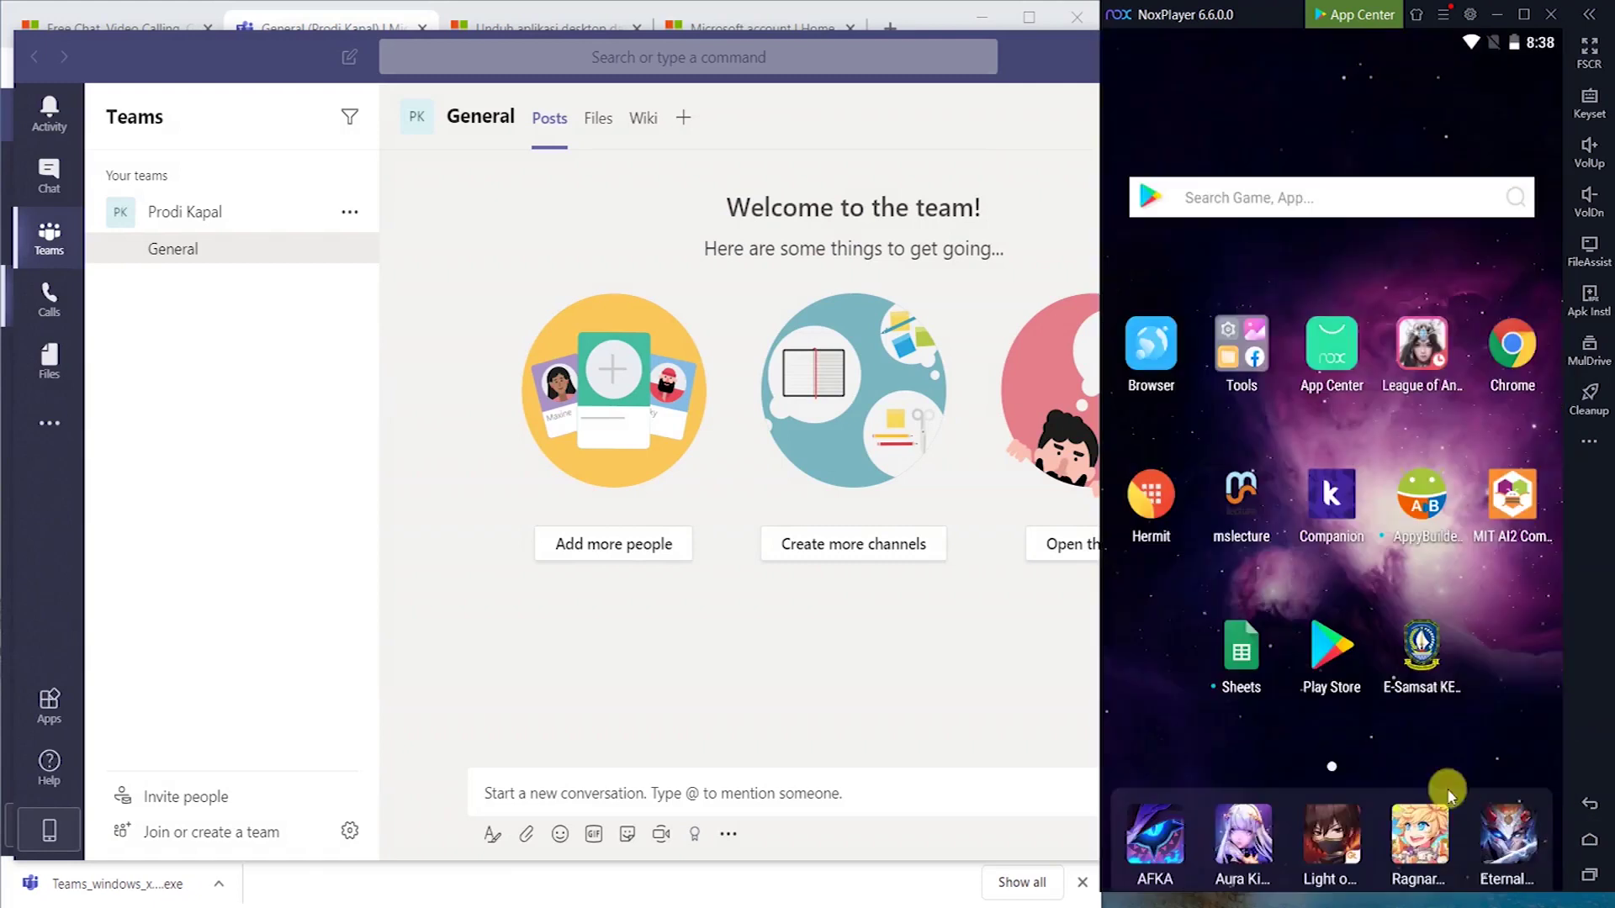
click(1331, 661)
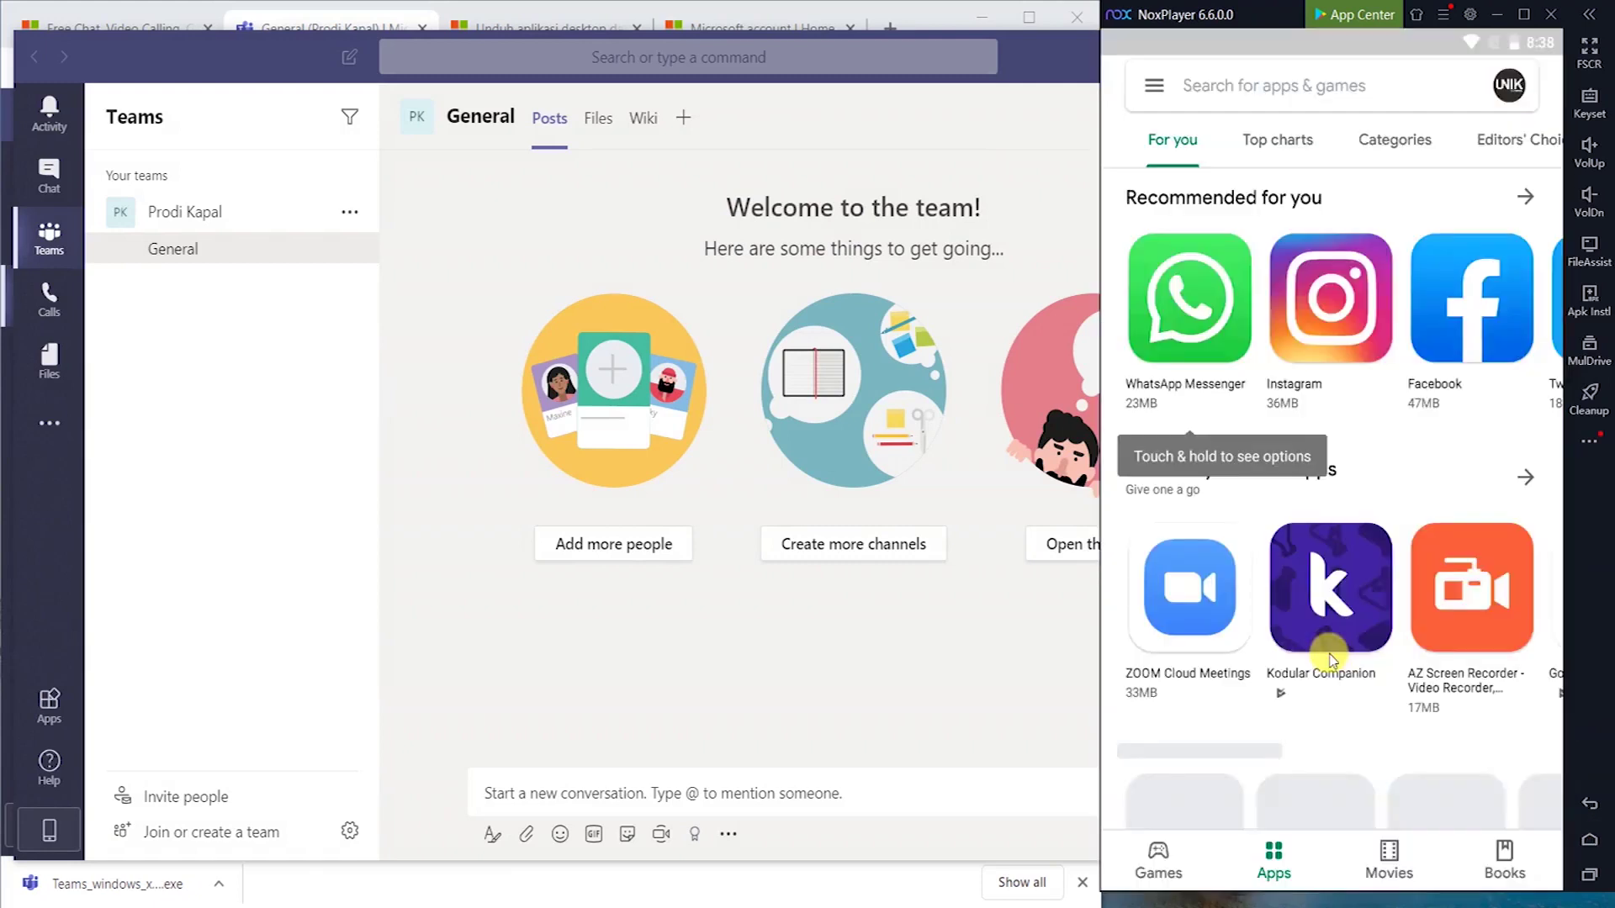
click(1275, 99)
text(m)
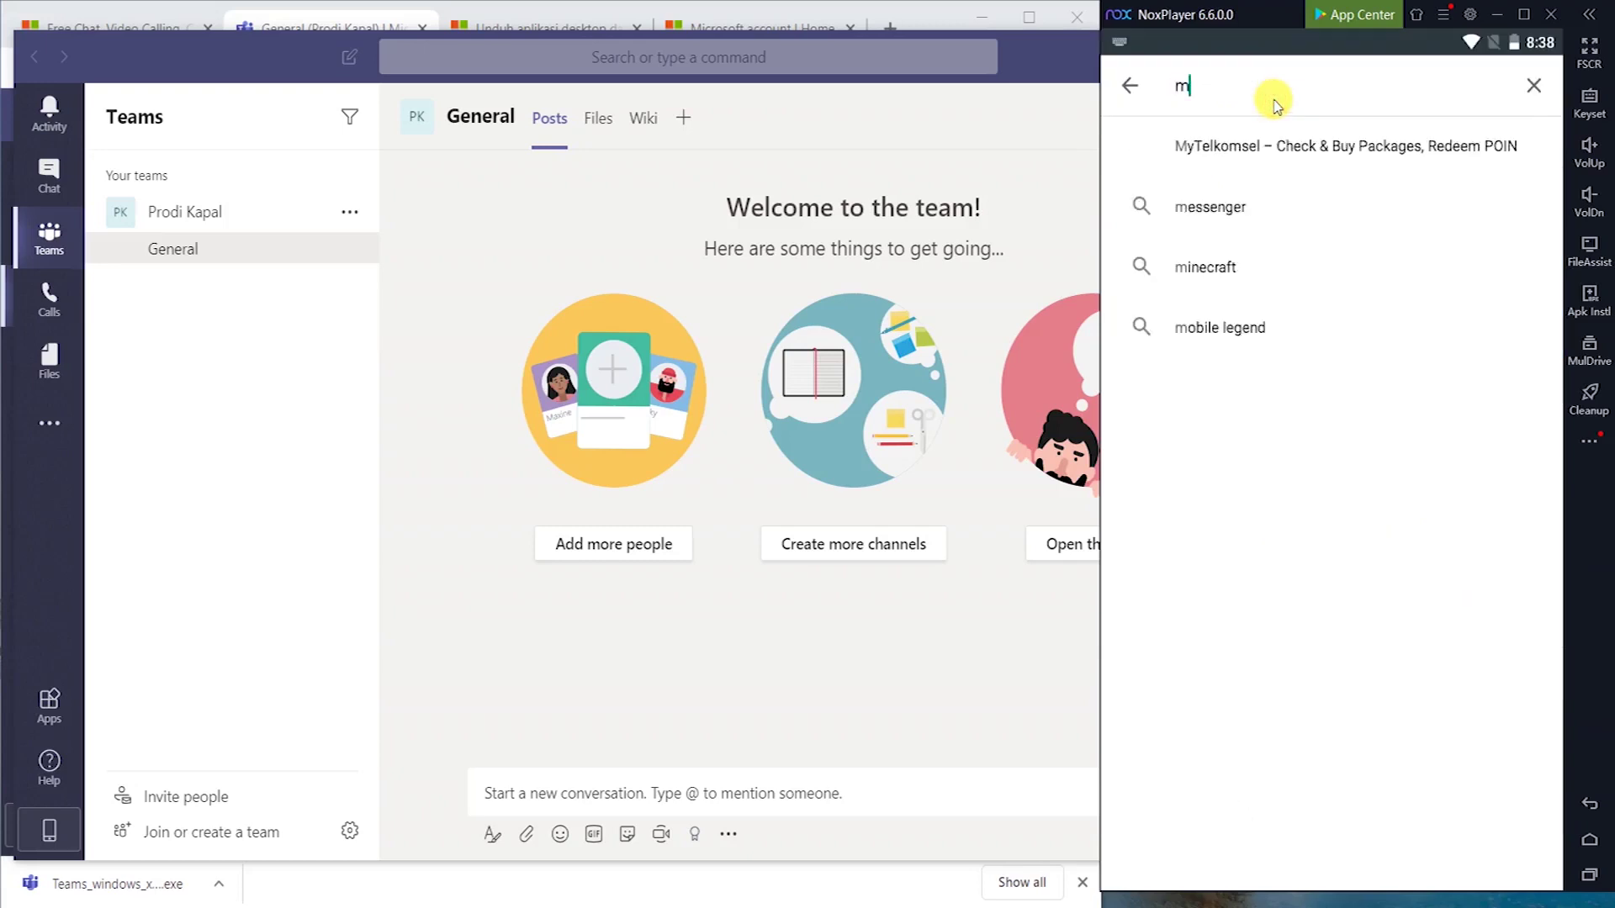
text(icrosoft team)
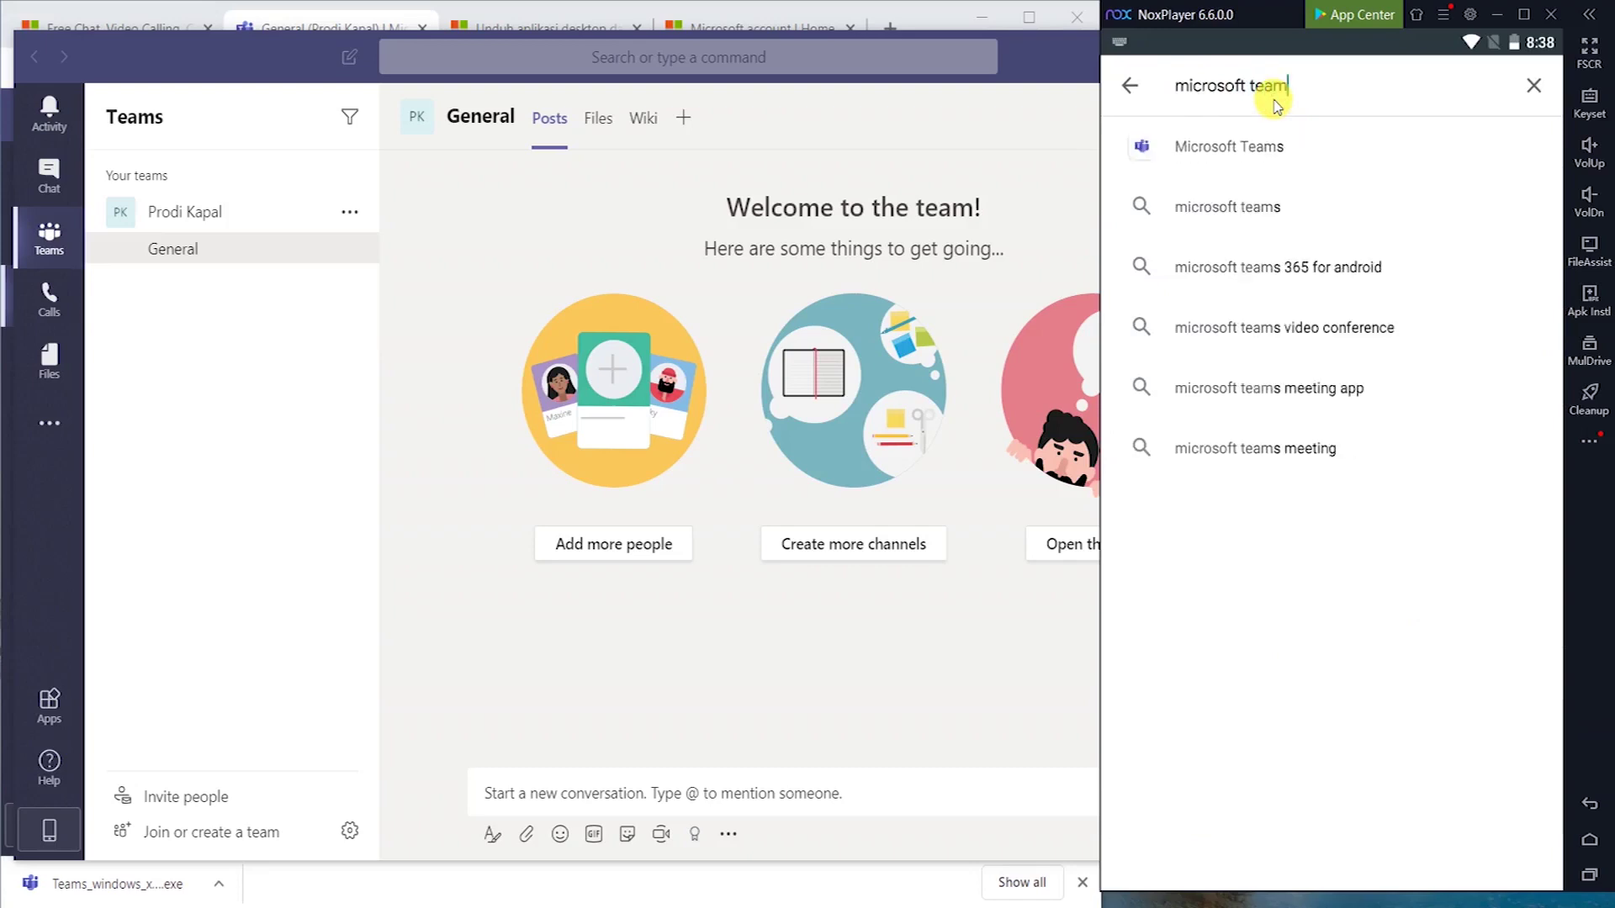
click(1228, 152)
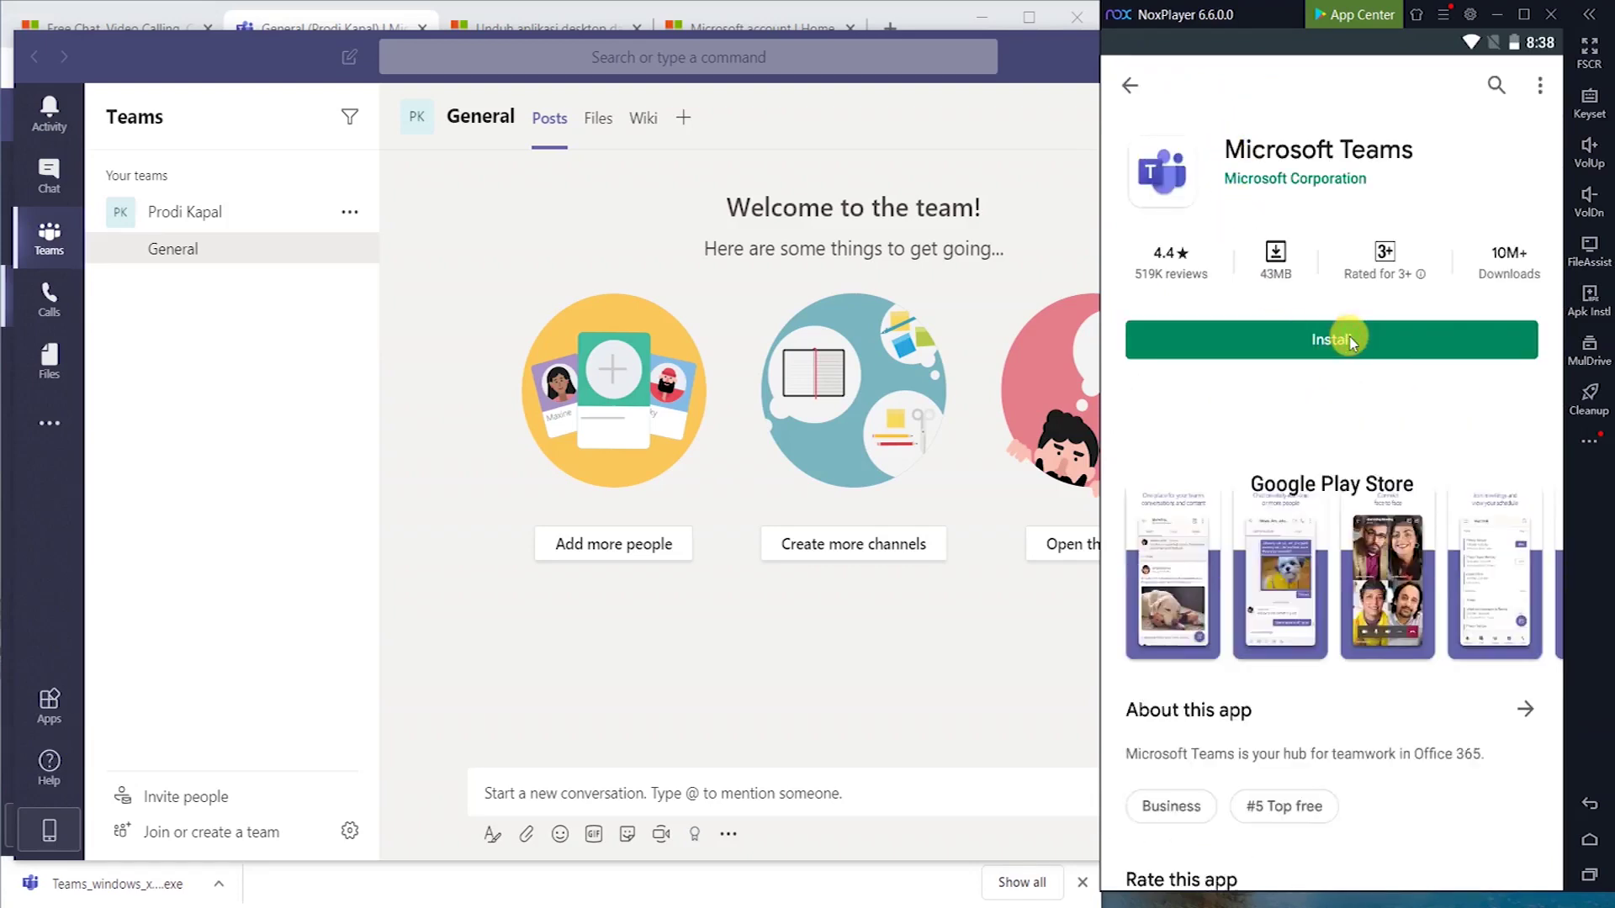
Step: Install Microsoft Teams, accept its permissions, and launch the app
click(1351, 340)
click(1451, 778)
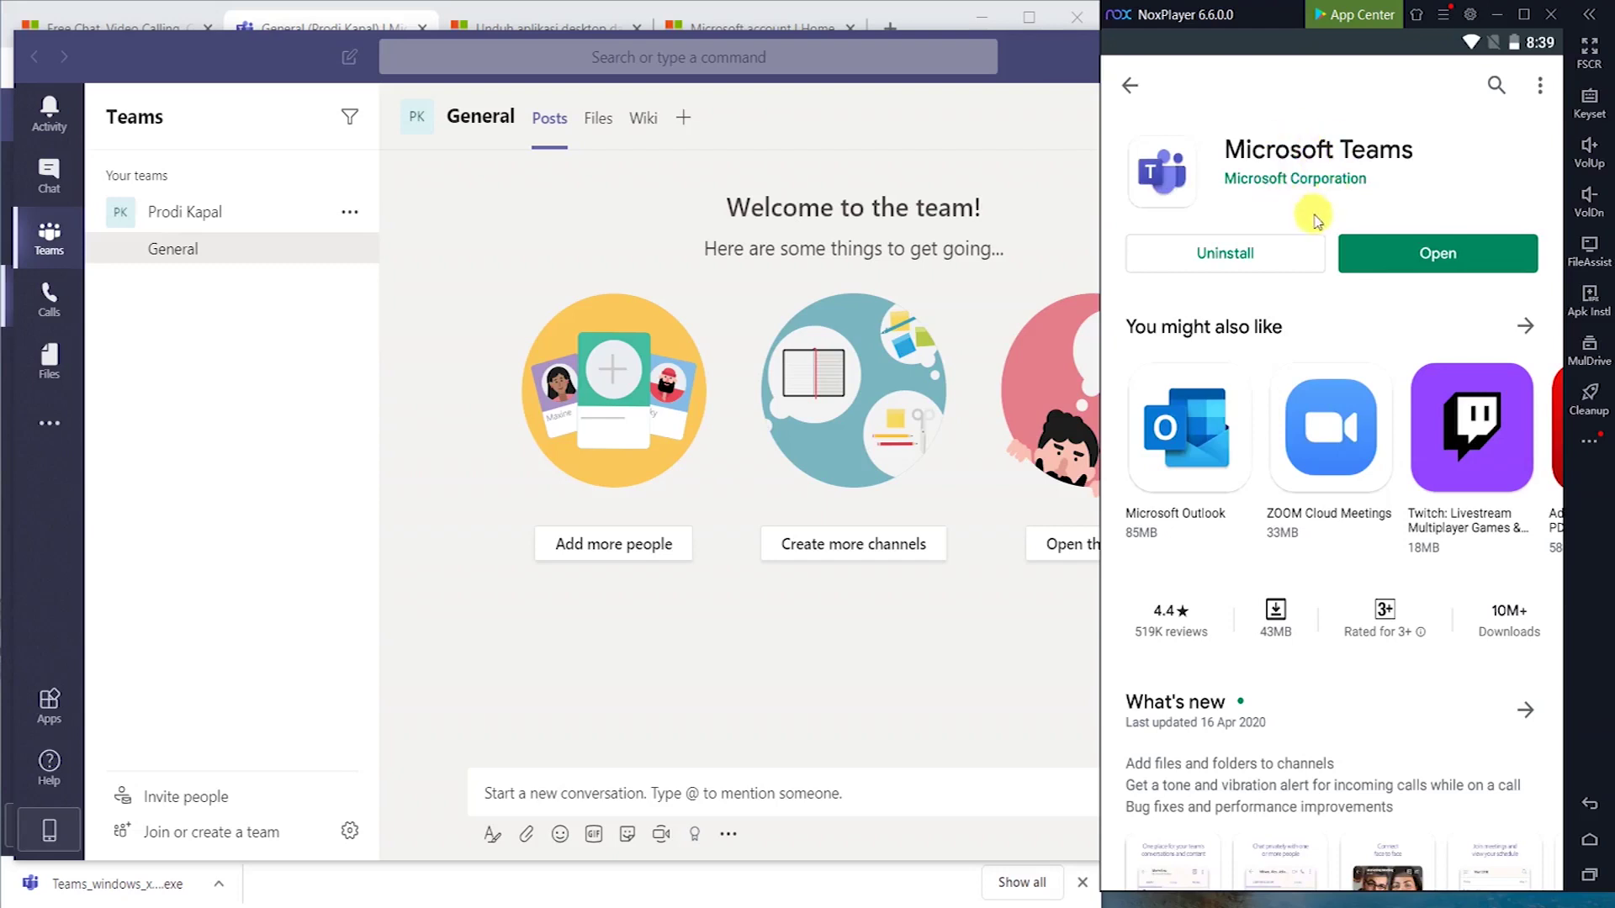
click(1437, 257)
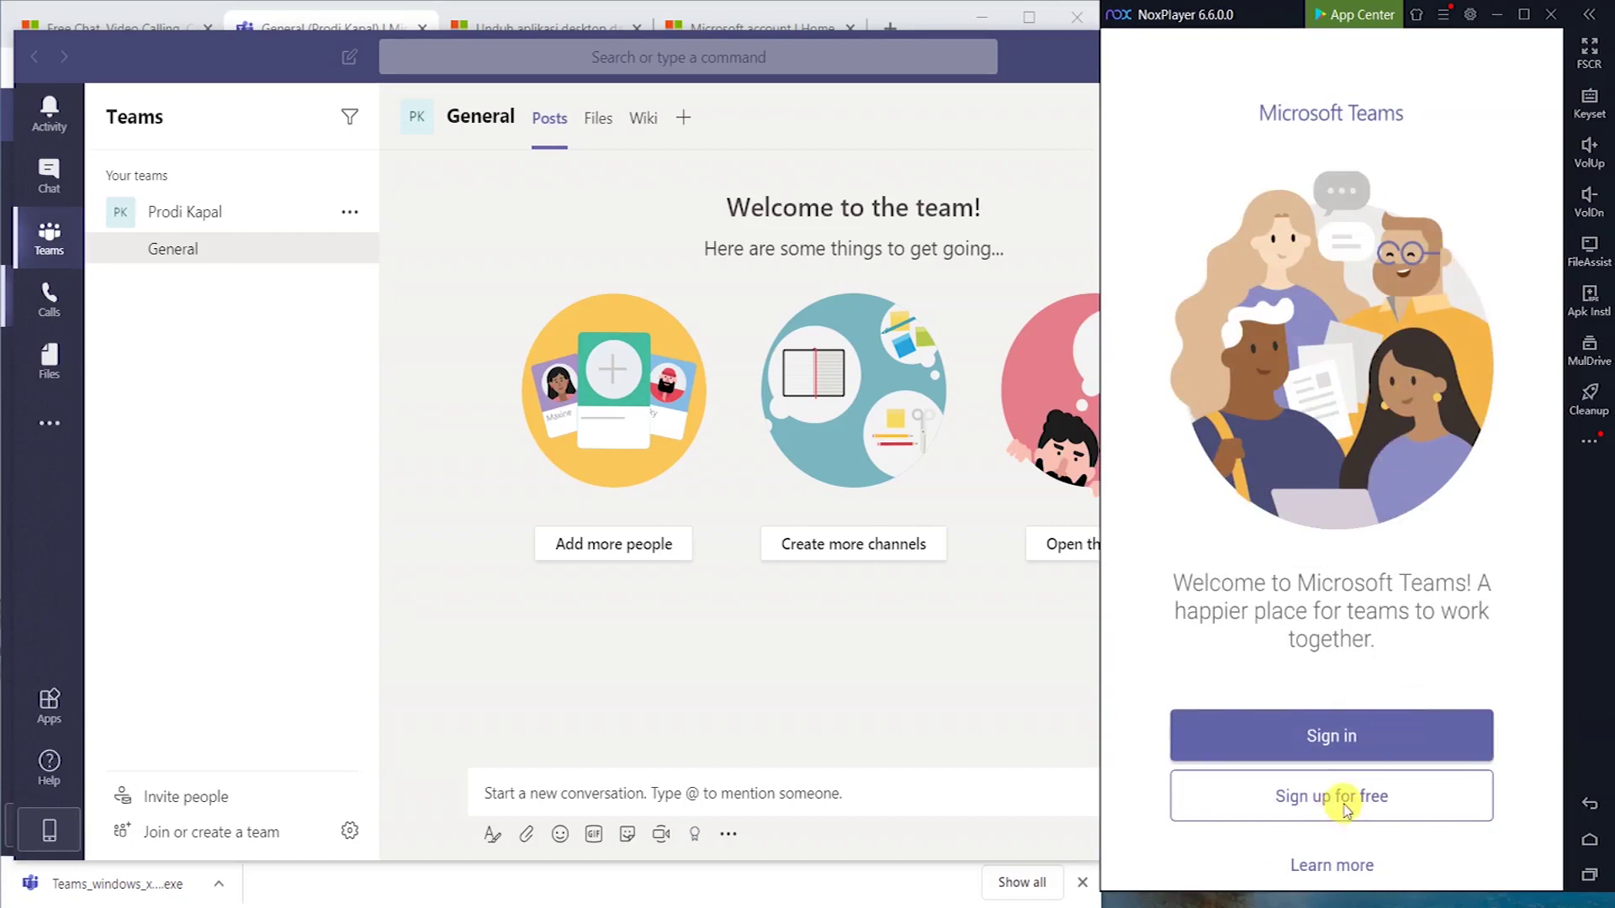
Step: Start the free Teams sign-up in Chrome with the account's email address, choosing work use
click(1344, 806)
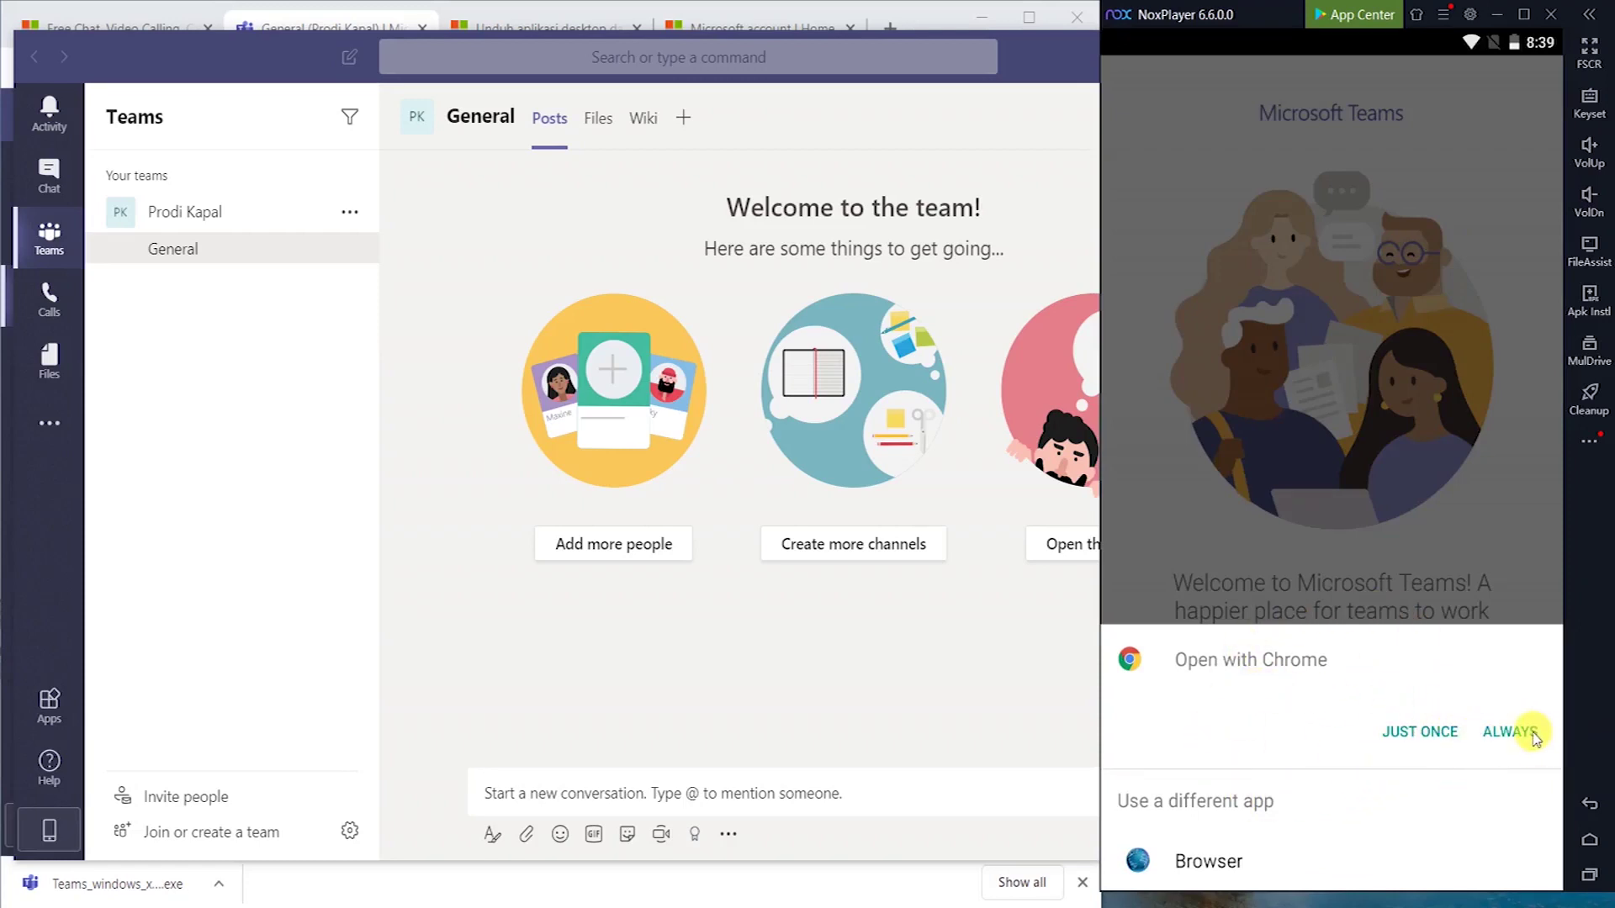
click(1524, 741)
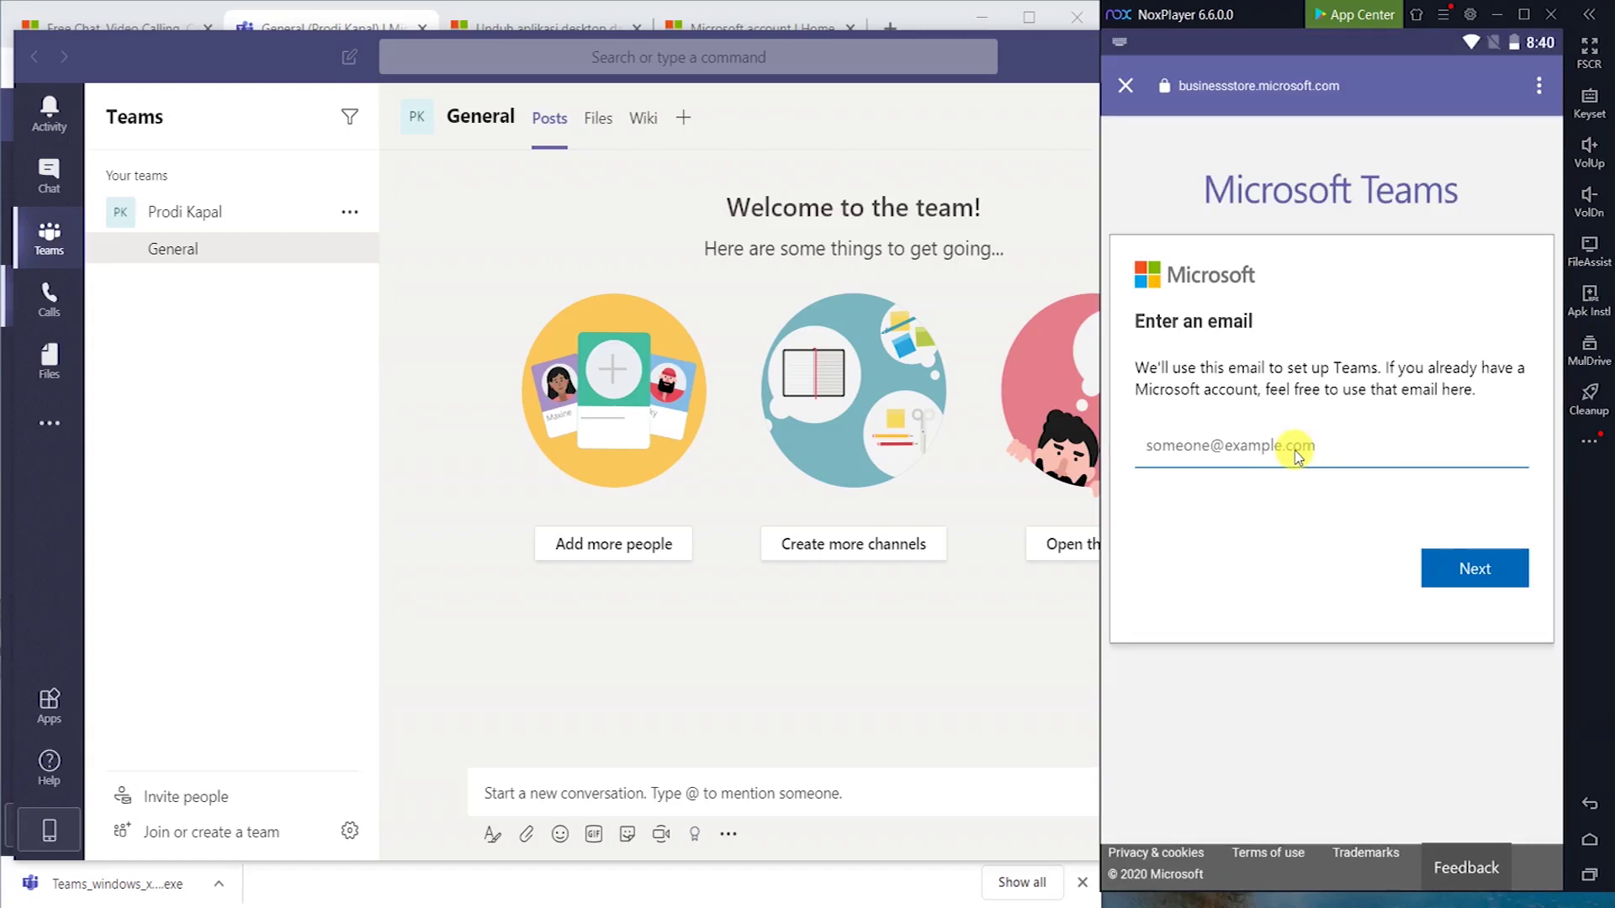
click(1468, 565)
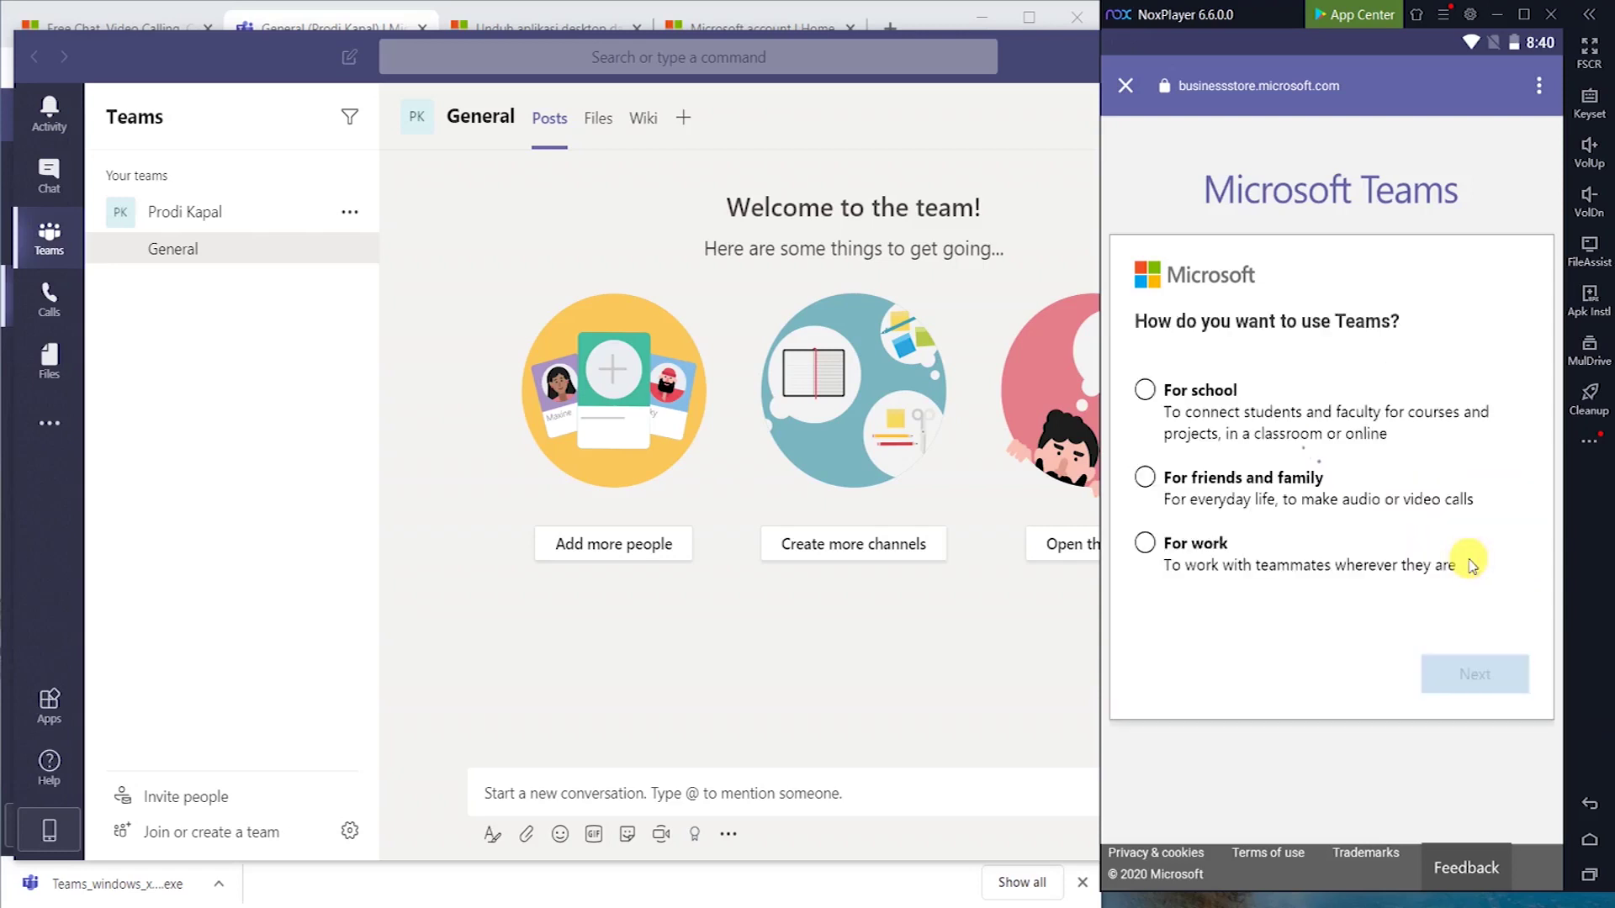
click(1145, 543)
click(1486, 680)
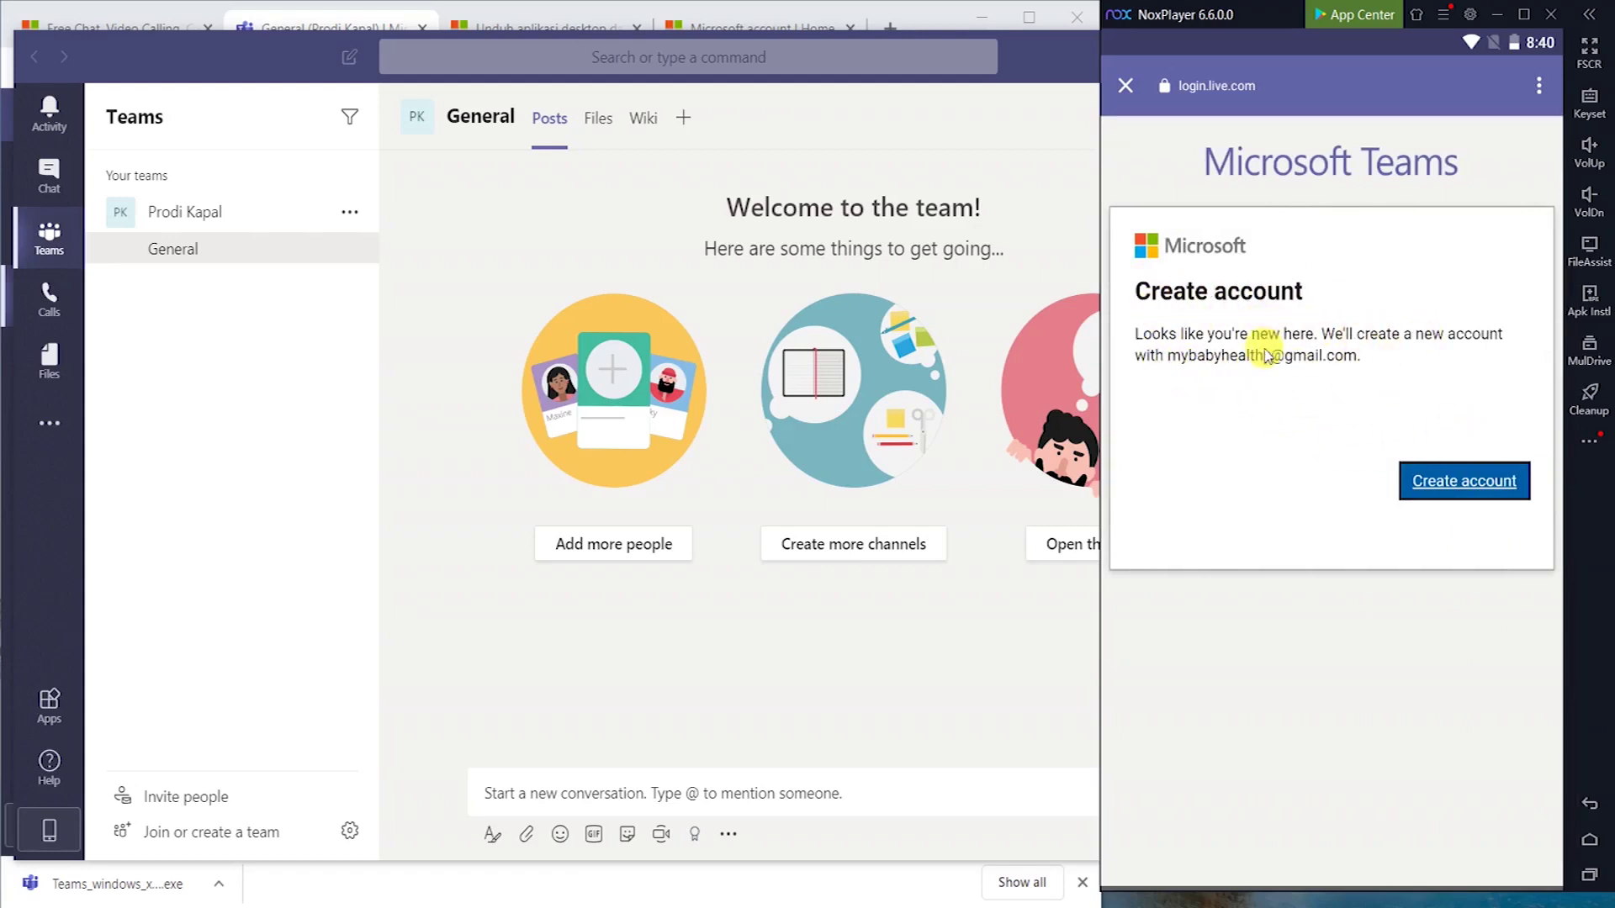
Step: Create a new Microsoft account for the email and set its password
click(1458, 494)
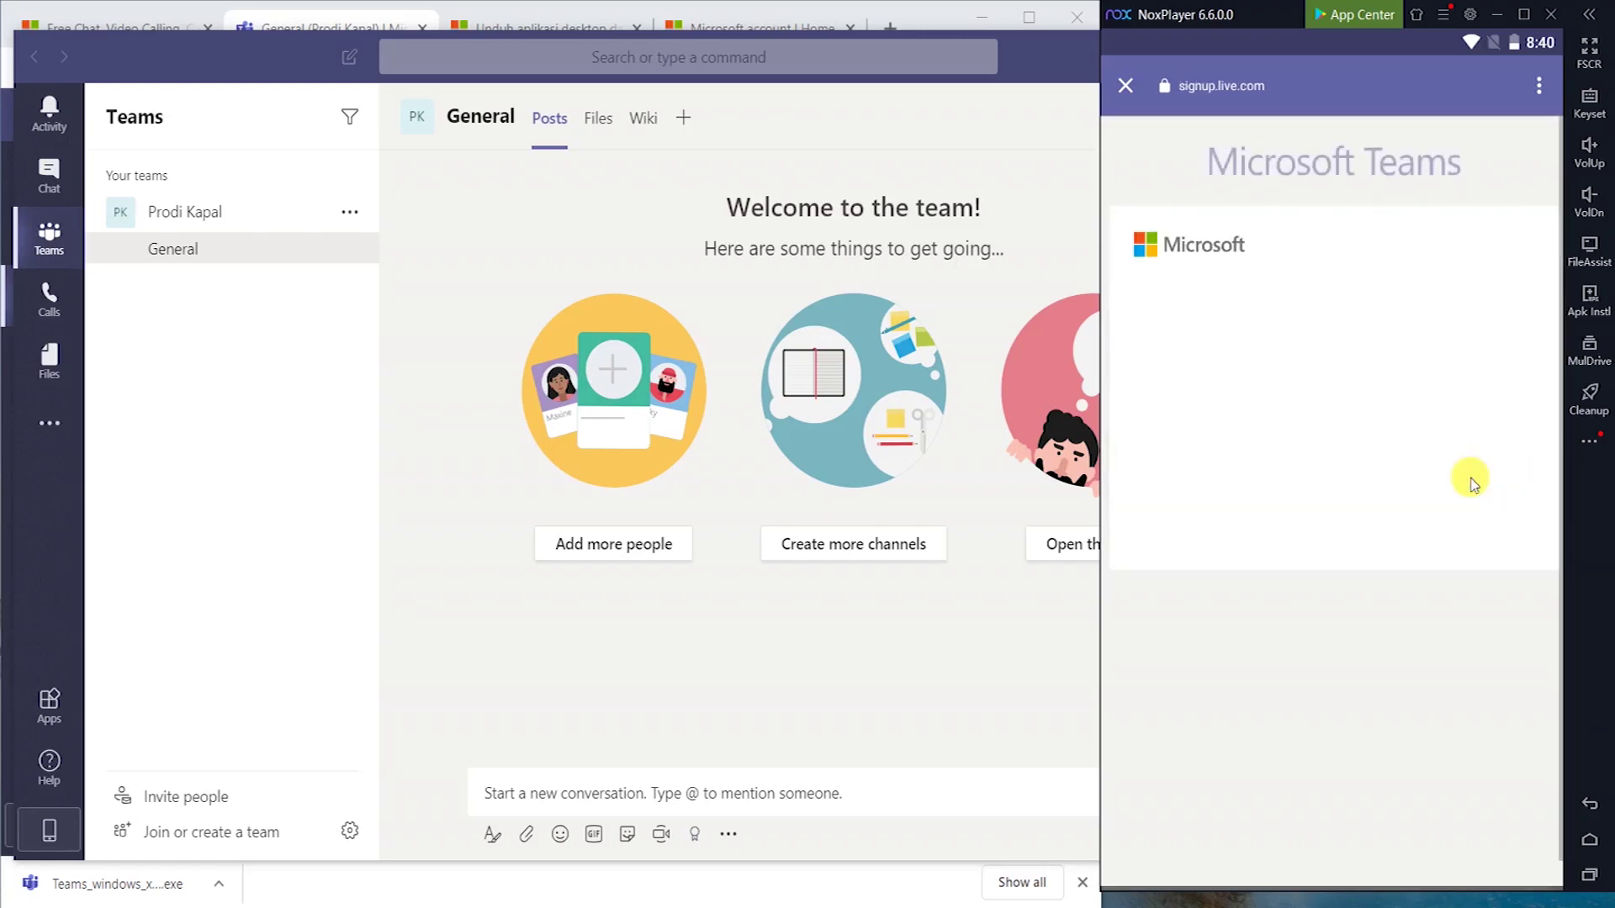
click(1322, 435)
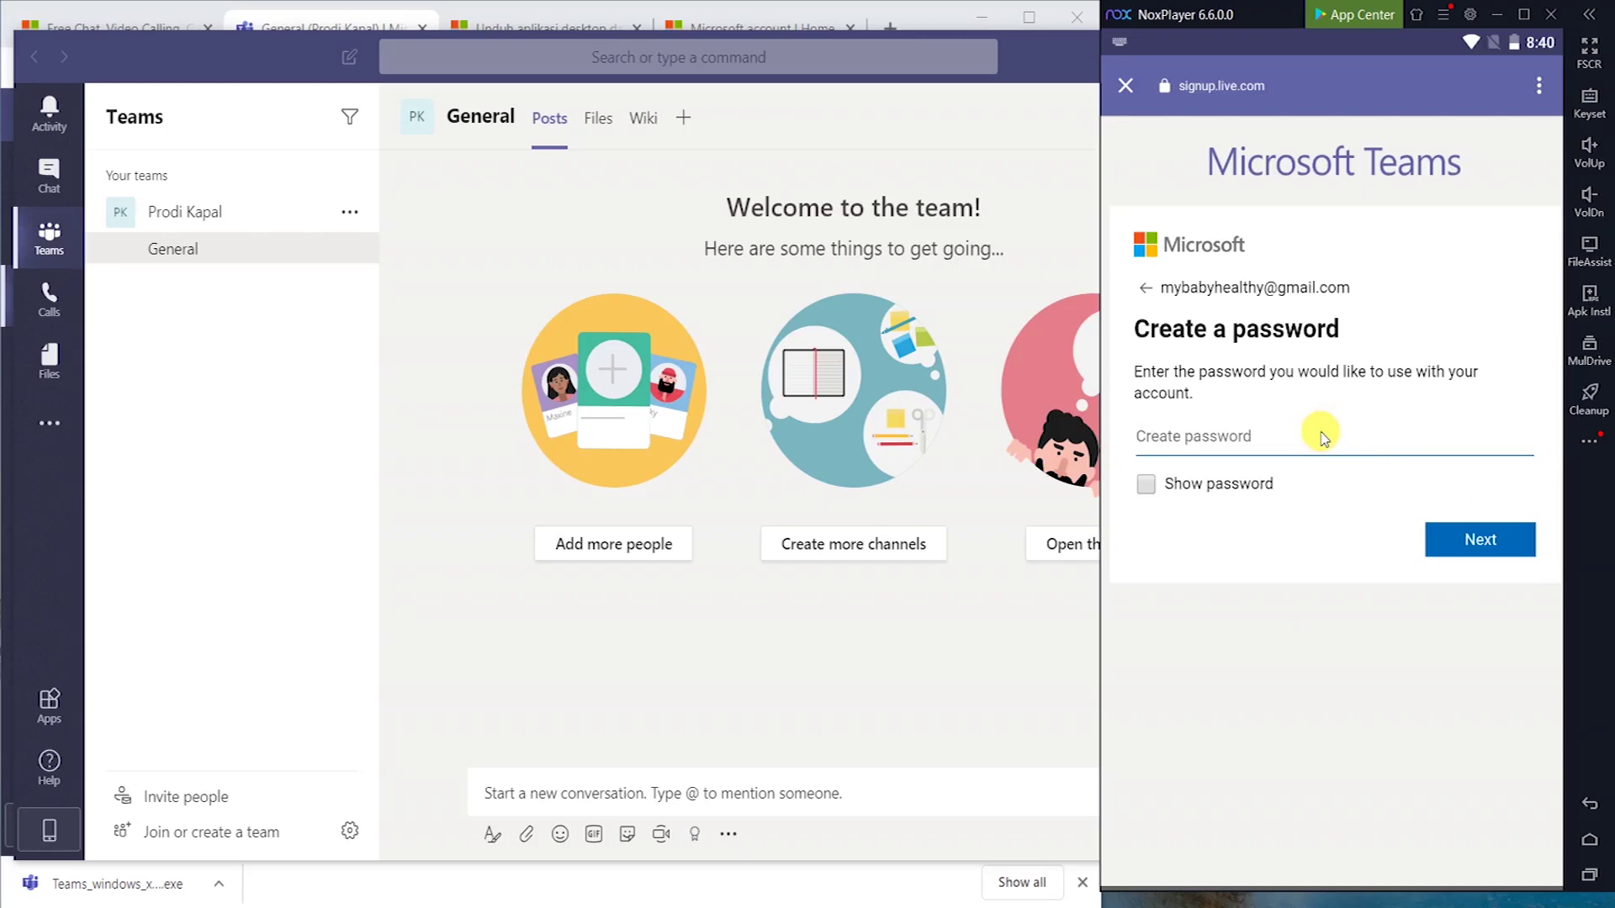
text(*)
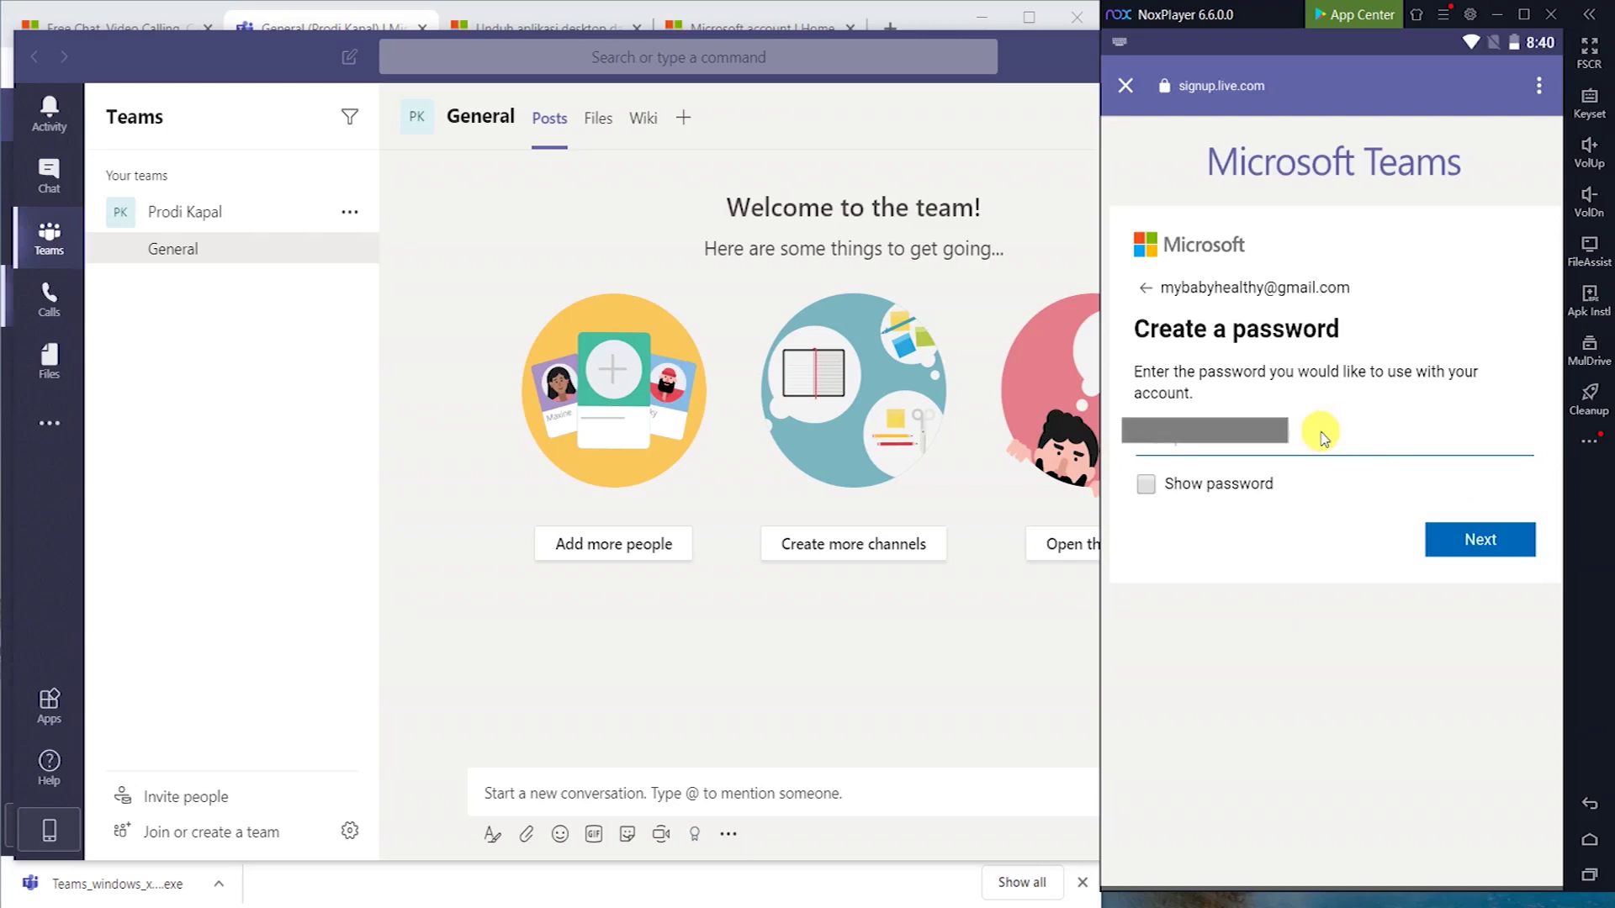
click(1462, 546)
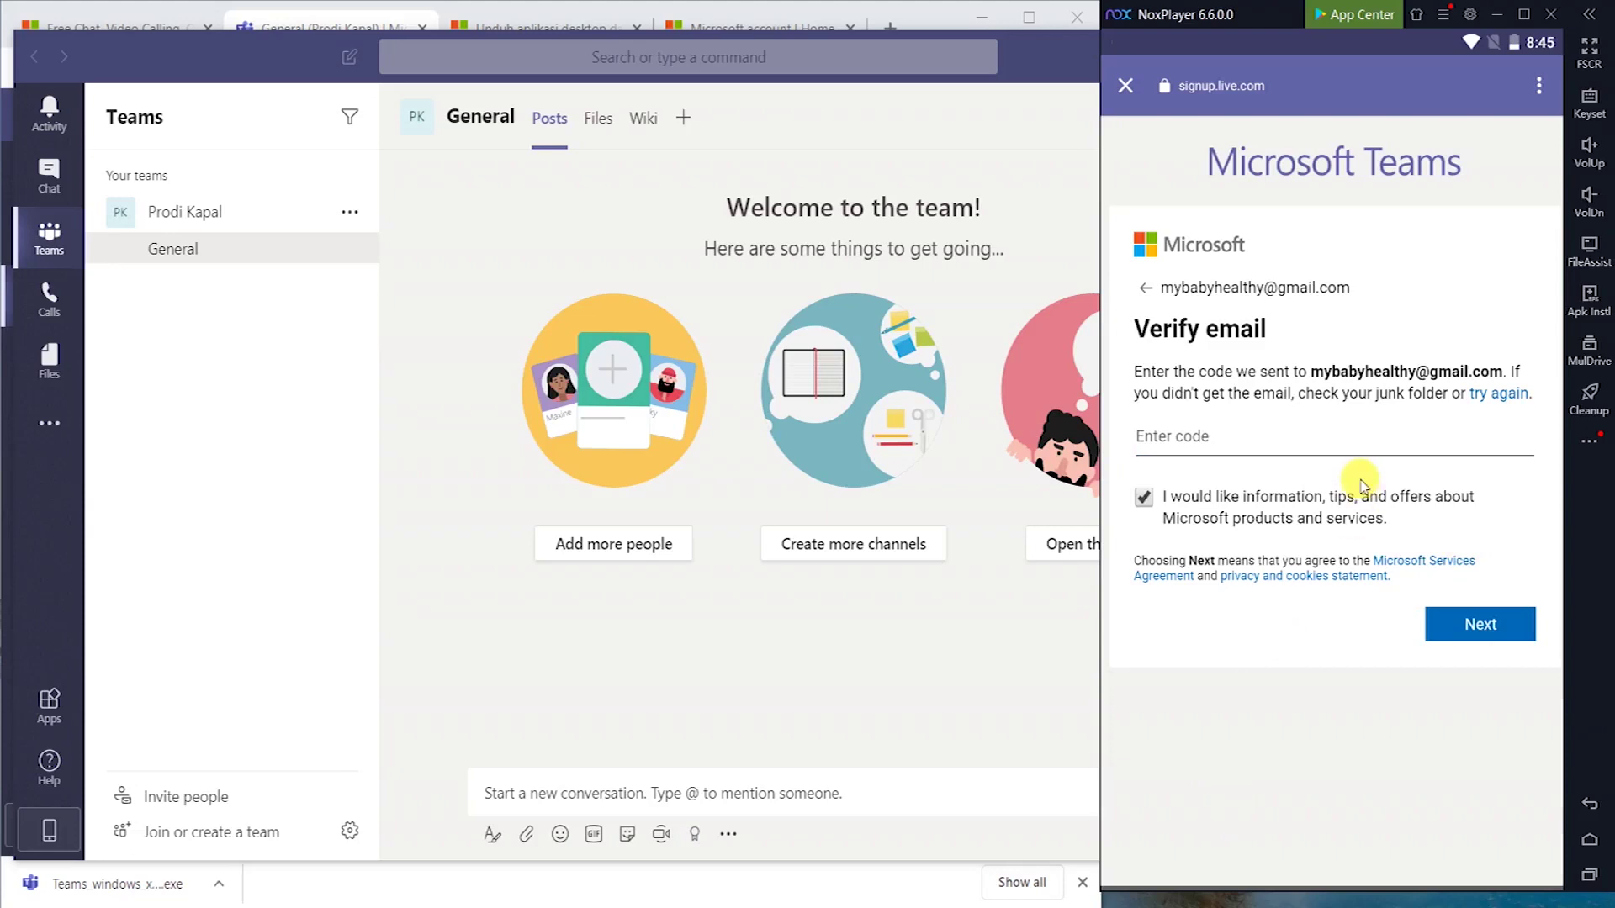
Step: Fetch the verification code from Gmail and enter it to verify the email
click(1589, 875)
click(1336, 332)
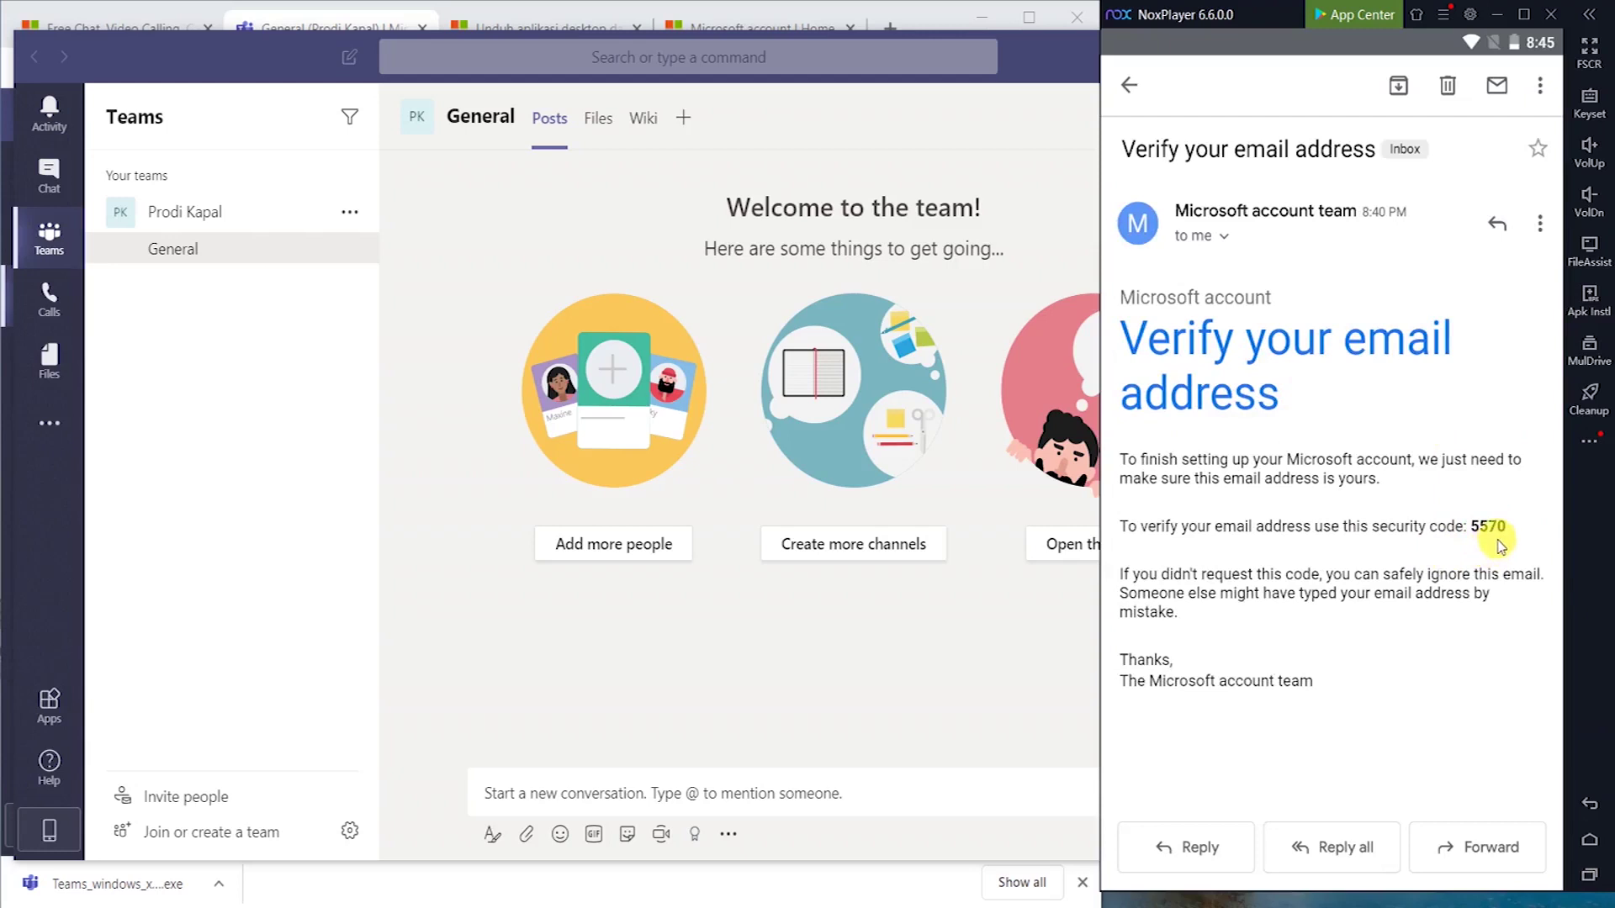
click(1586, 873)
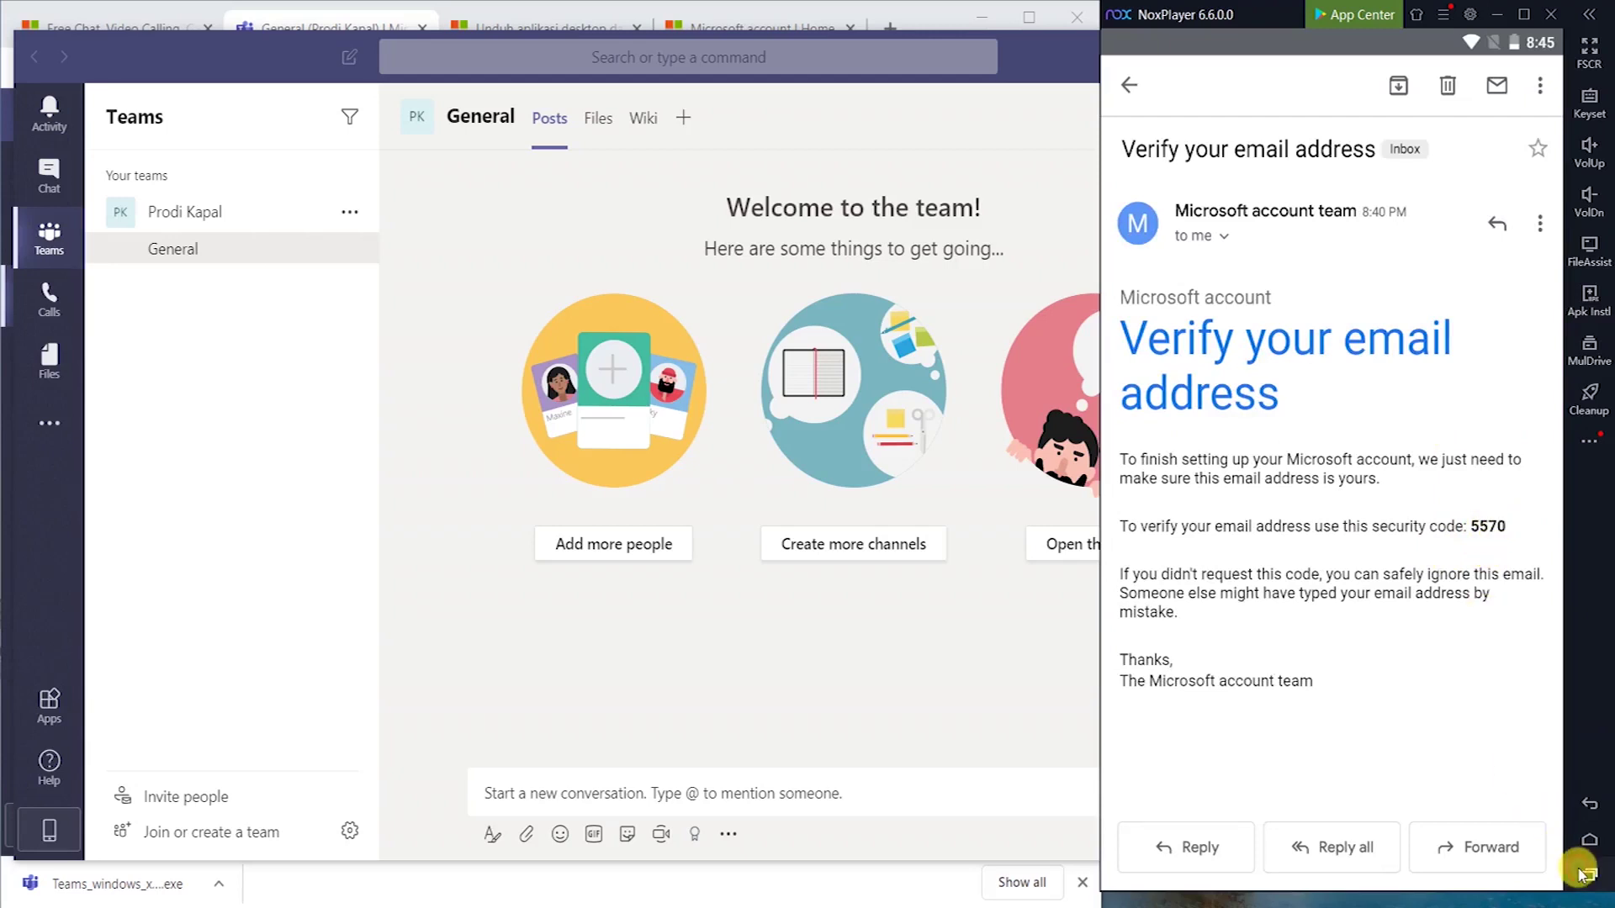
click(1293, 329)
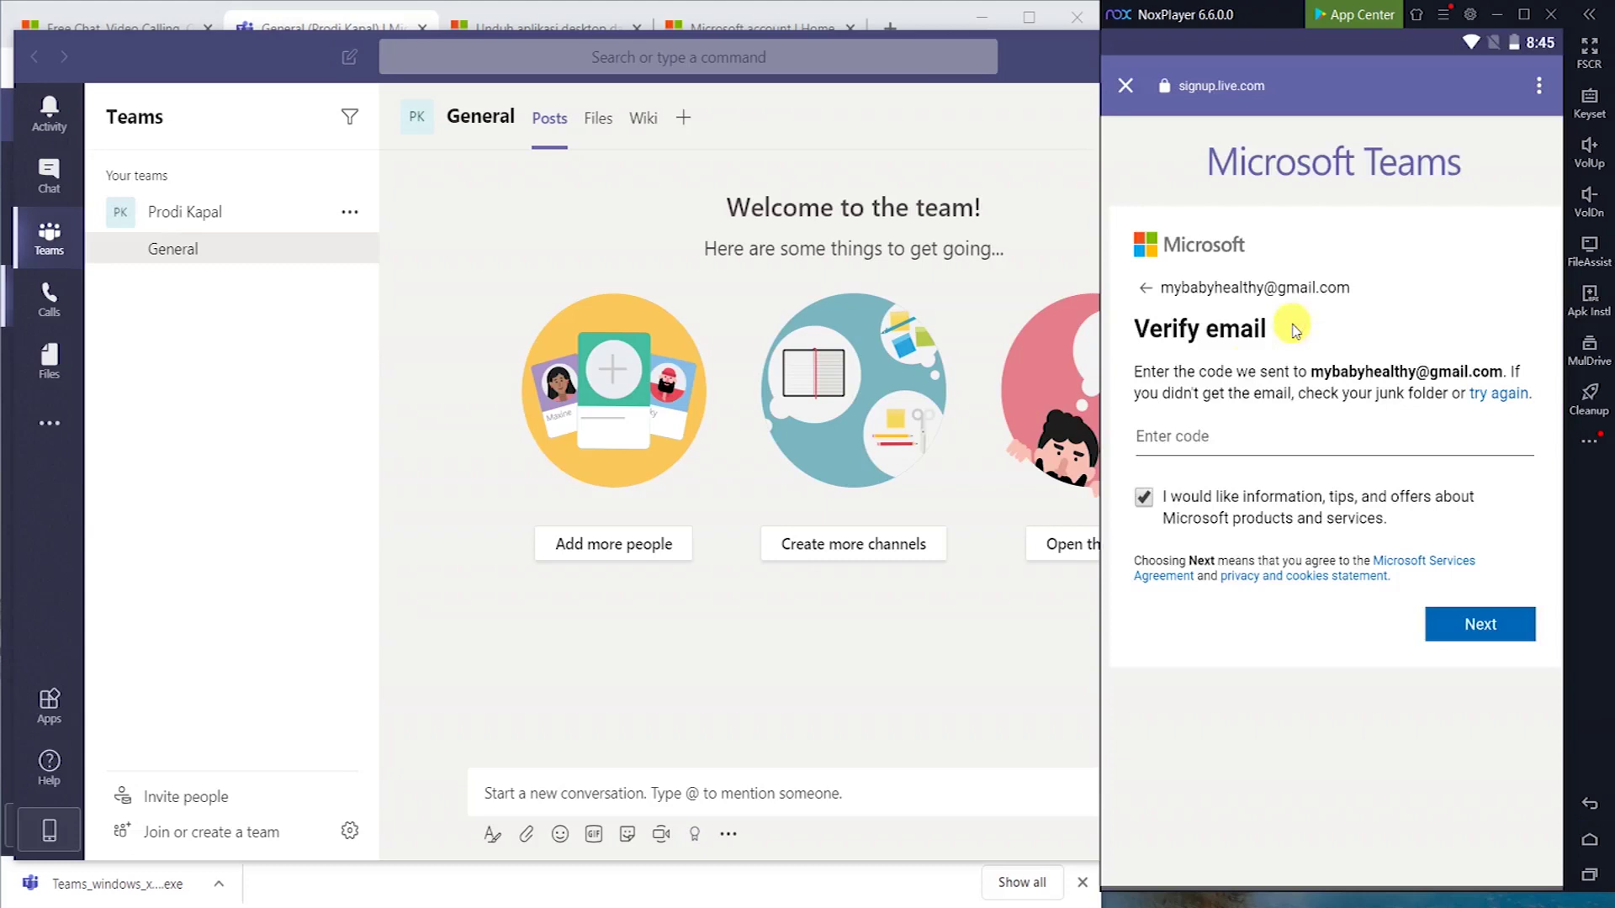
click(1220, 434)
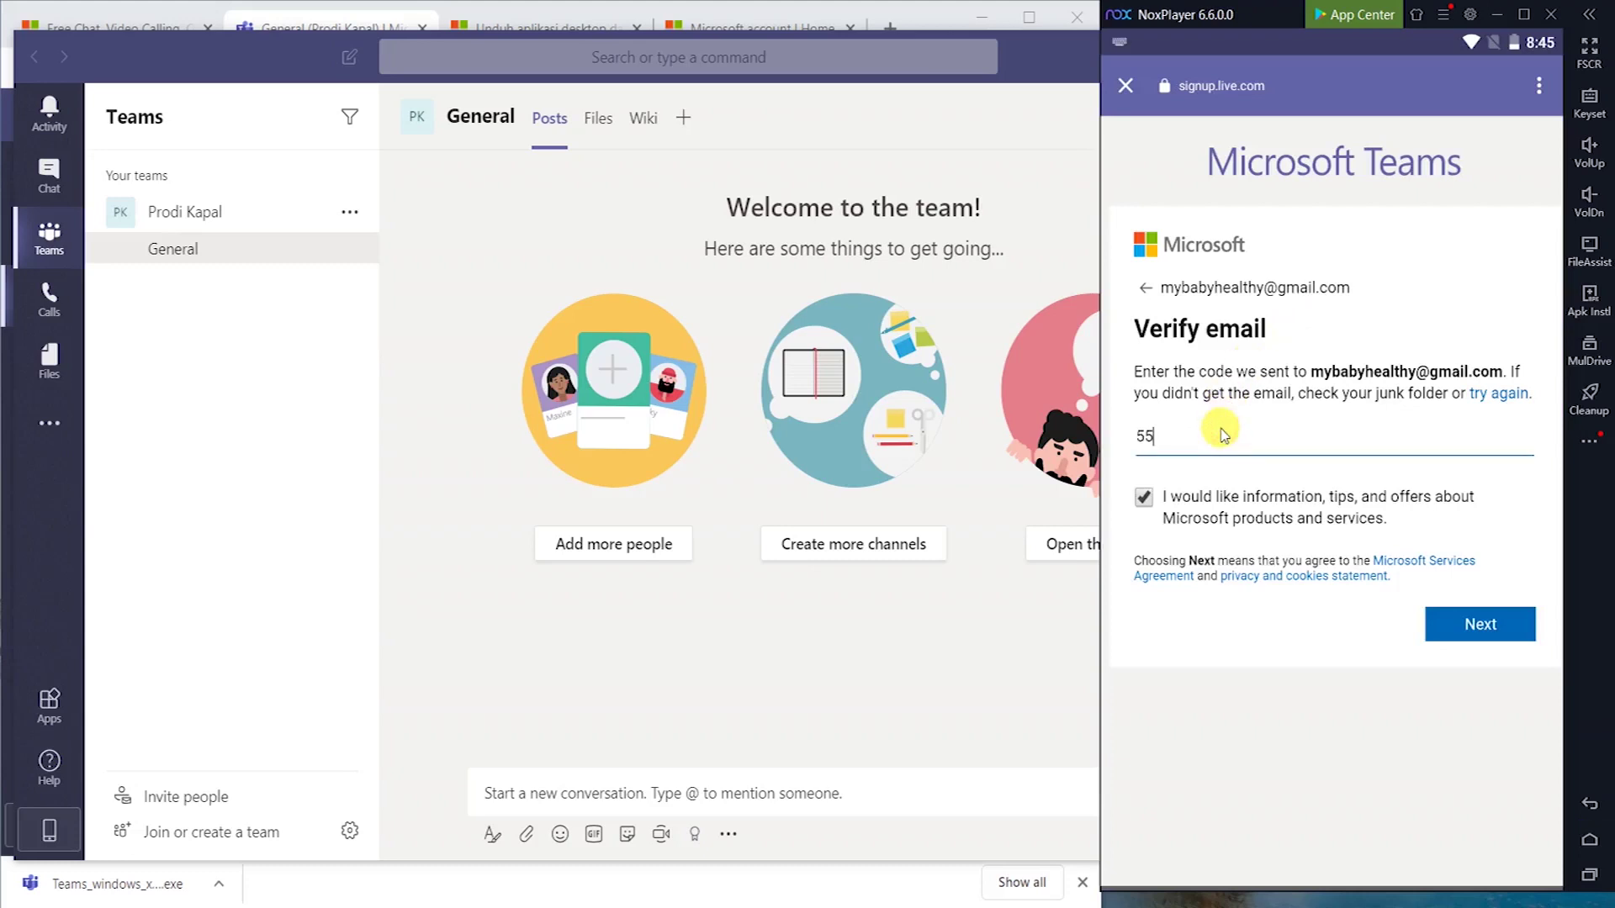
click(1511, 632)
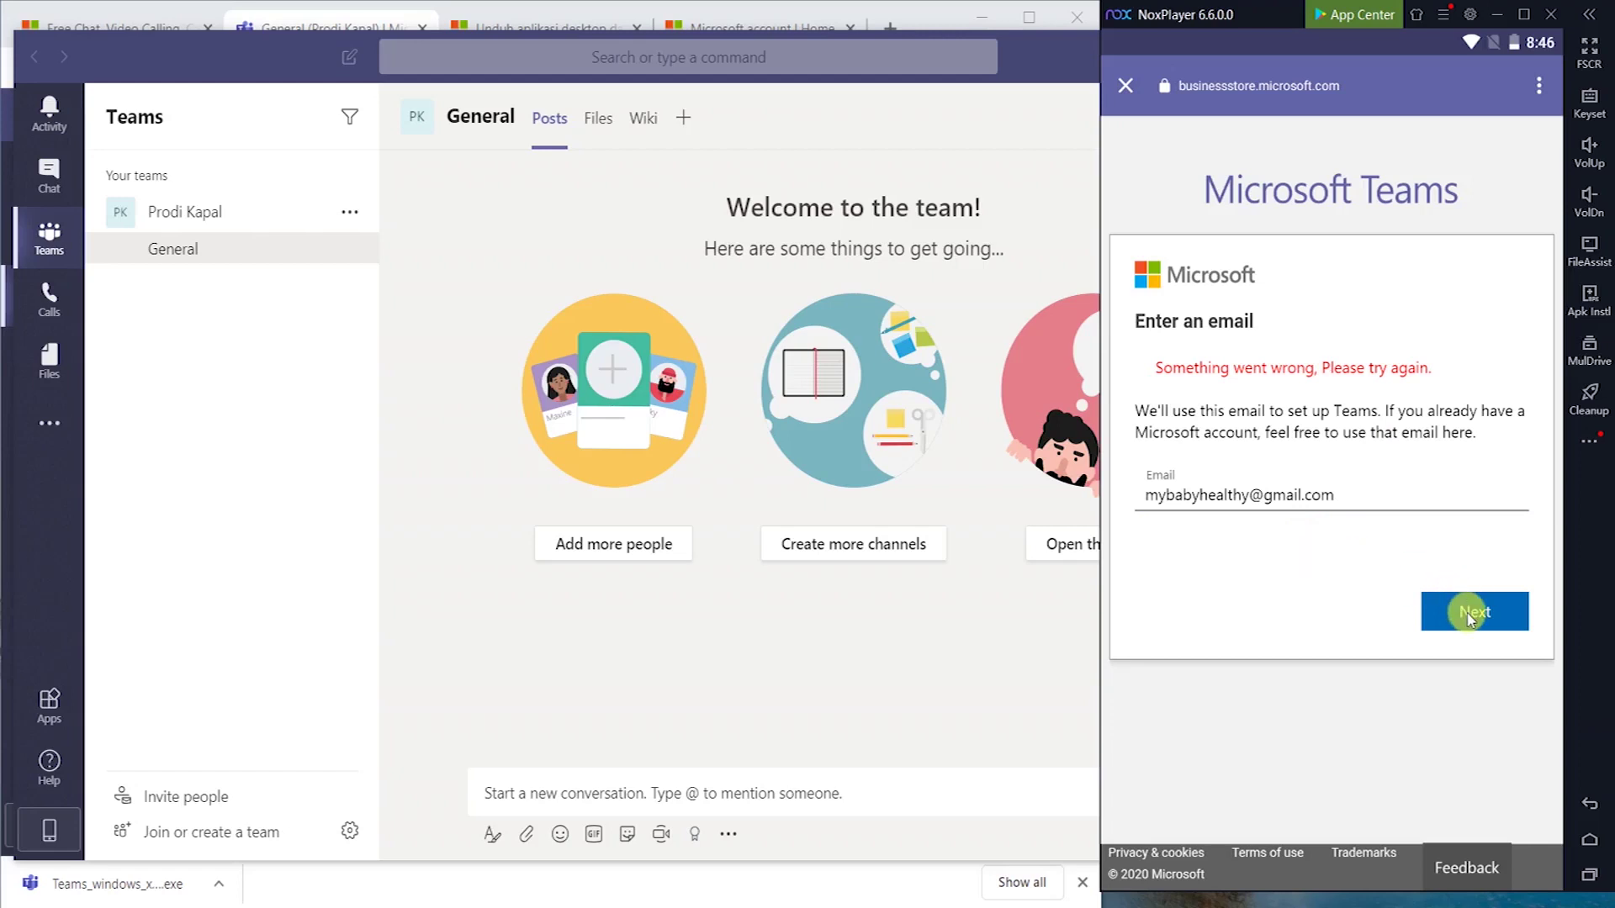
Step: Resubmit the email address and choose Teams for work again
click(1468, 614)
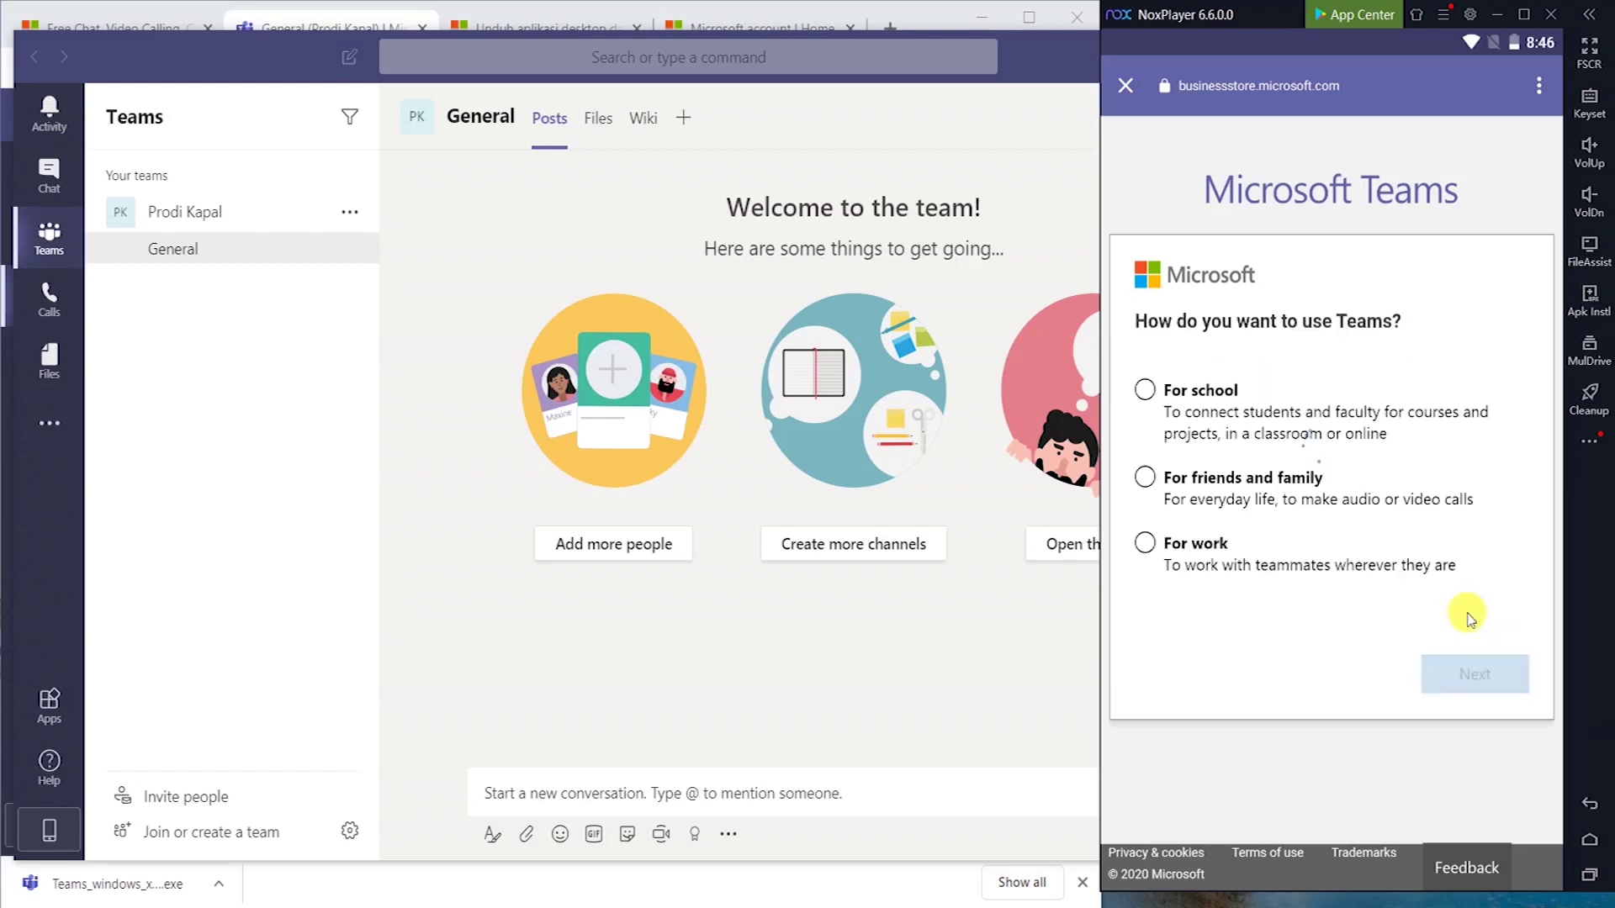
click(1145, 543)
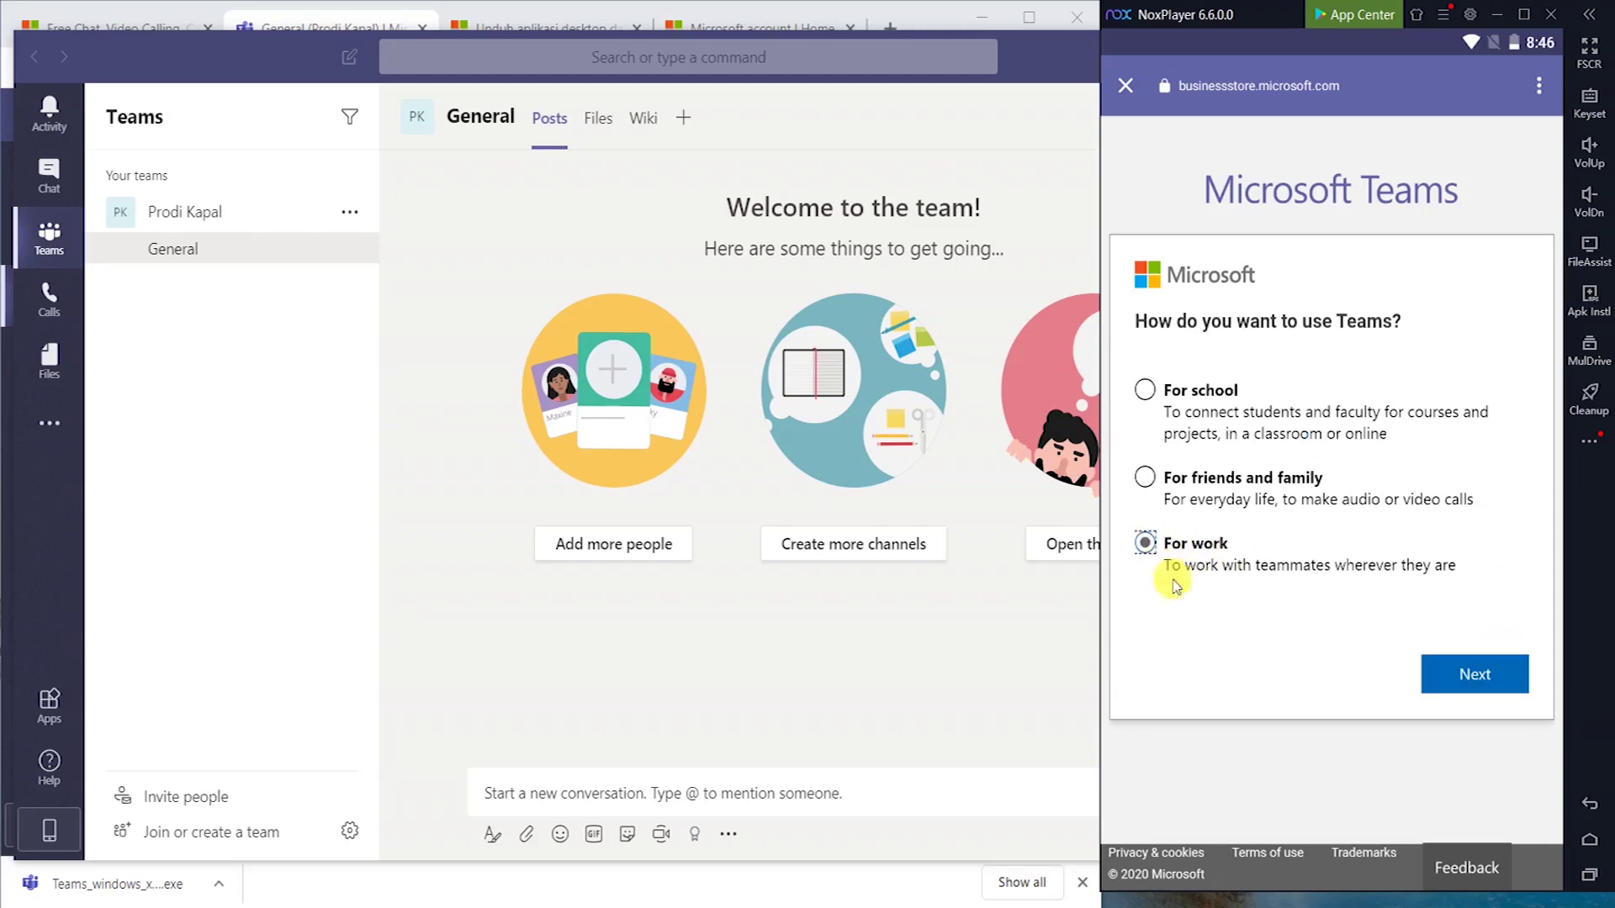
click(1460, 678)
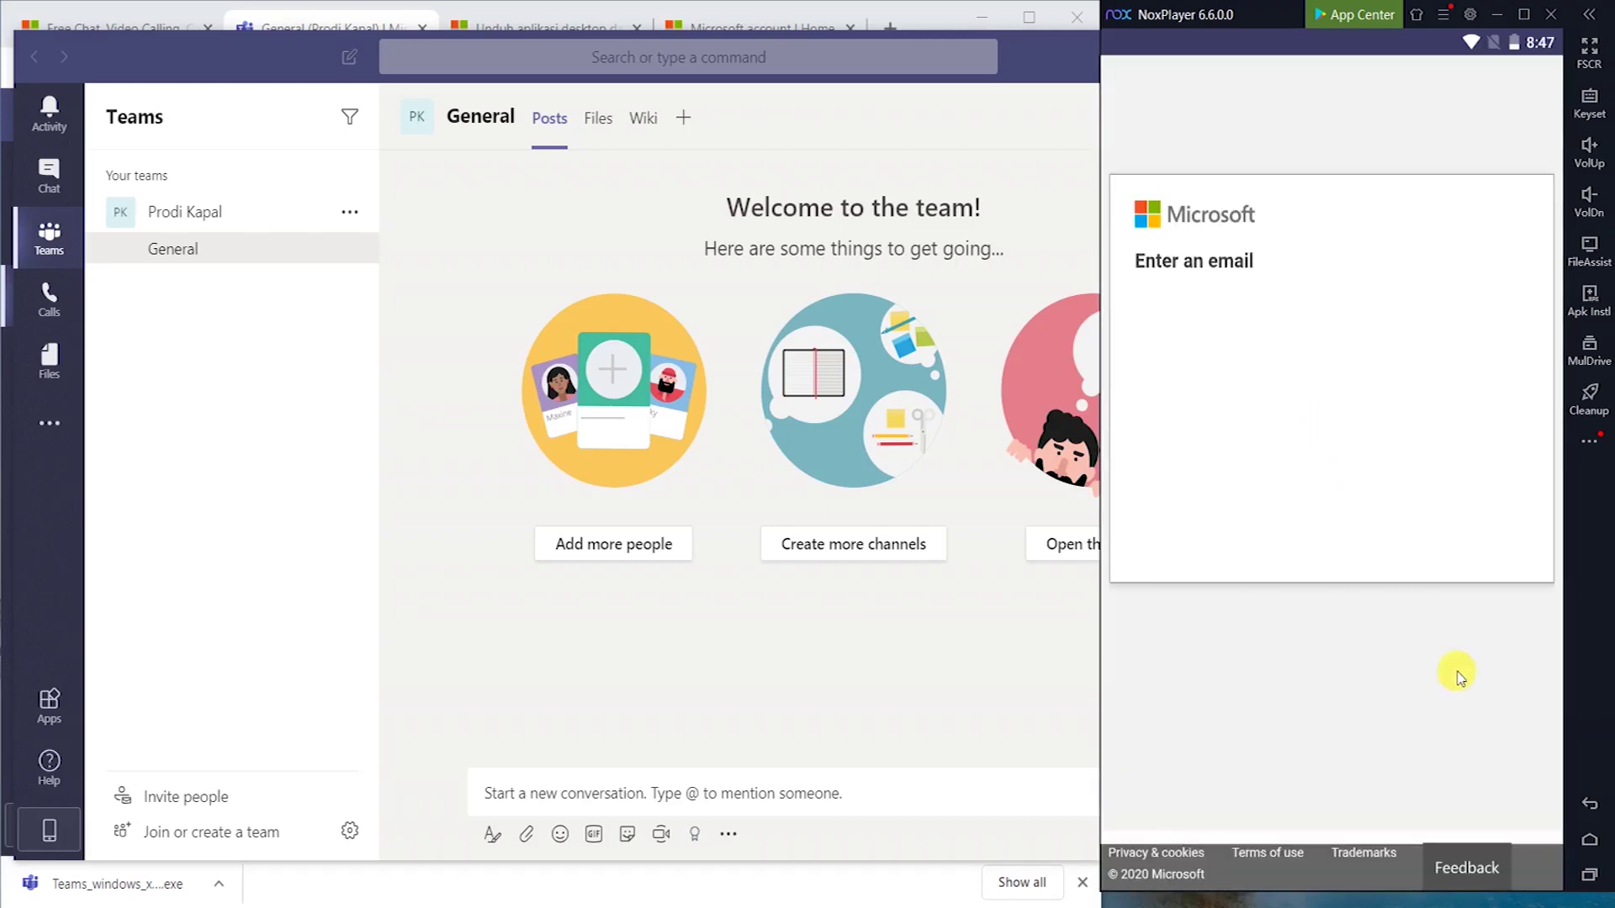
Step: Enter the first name, last name and company name, then finish setting up Teams
click(1211, 412)
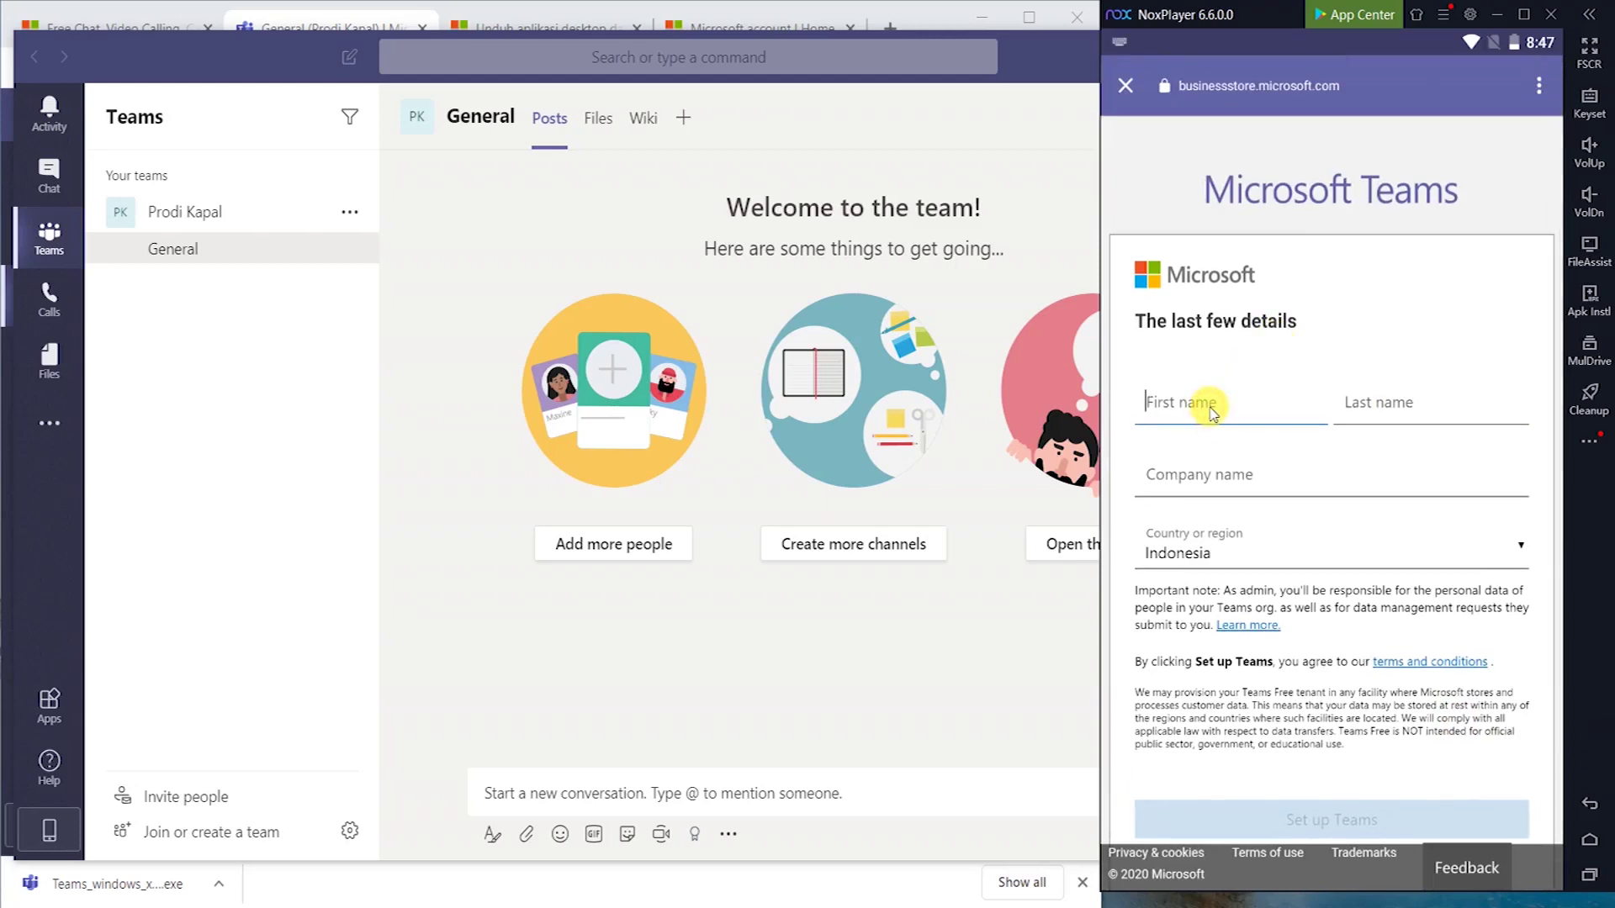
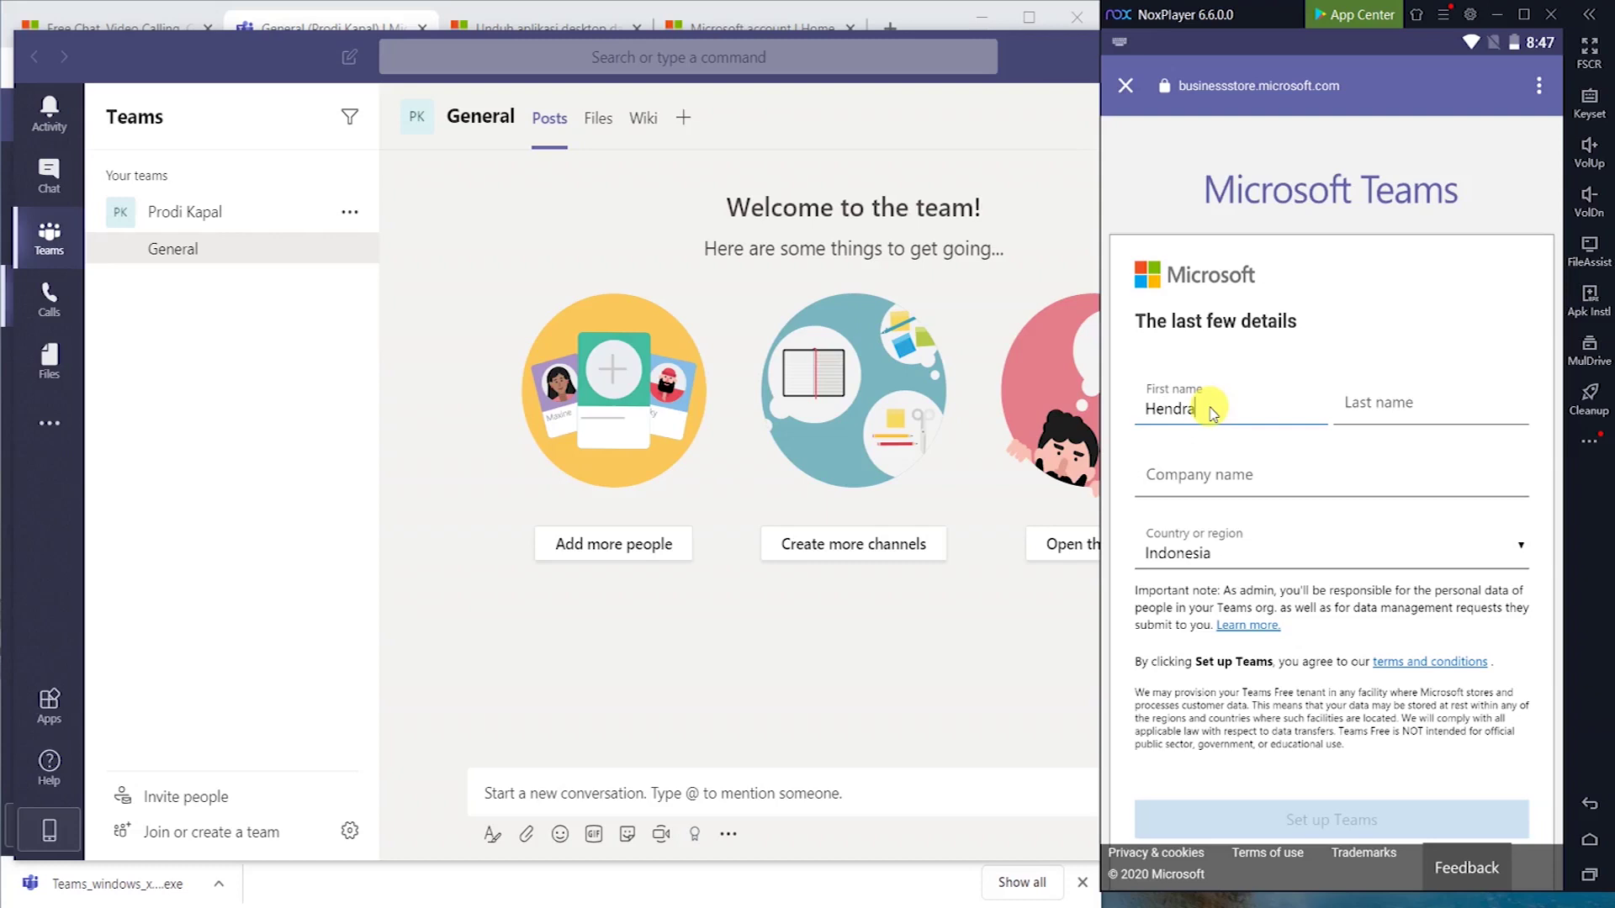
click(1376, 409)
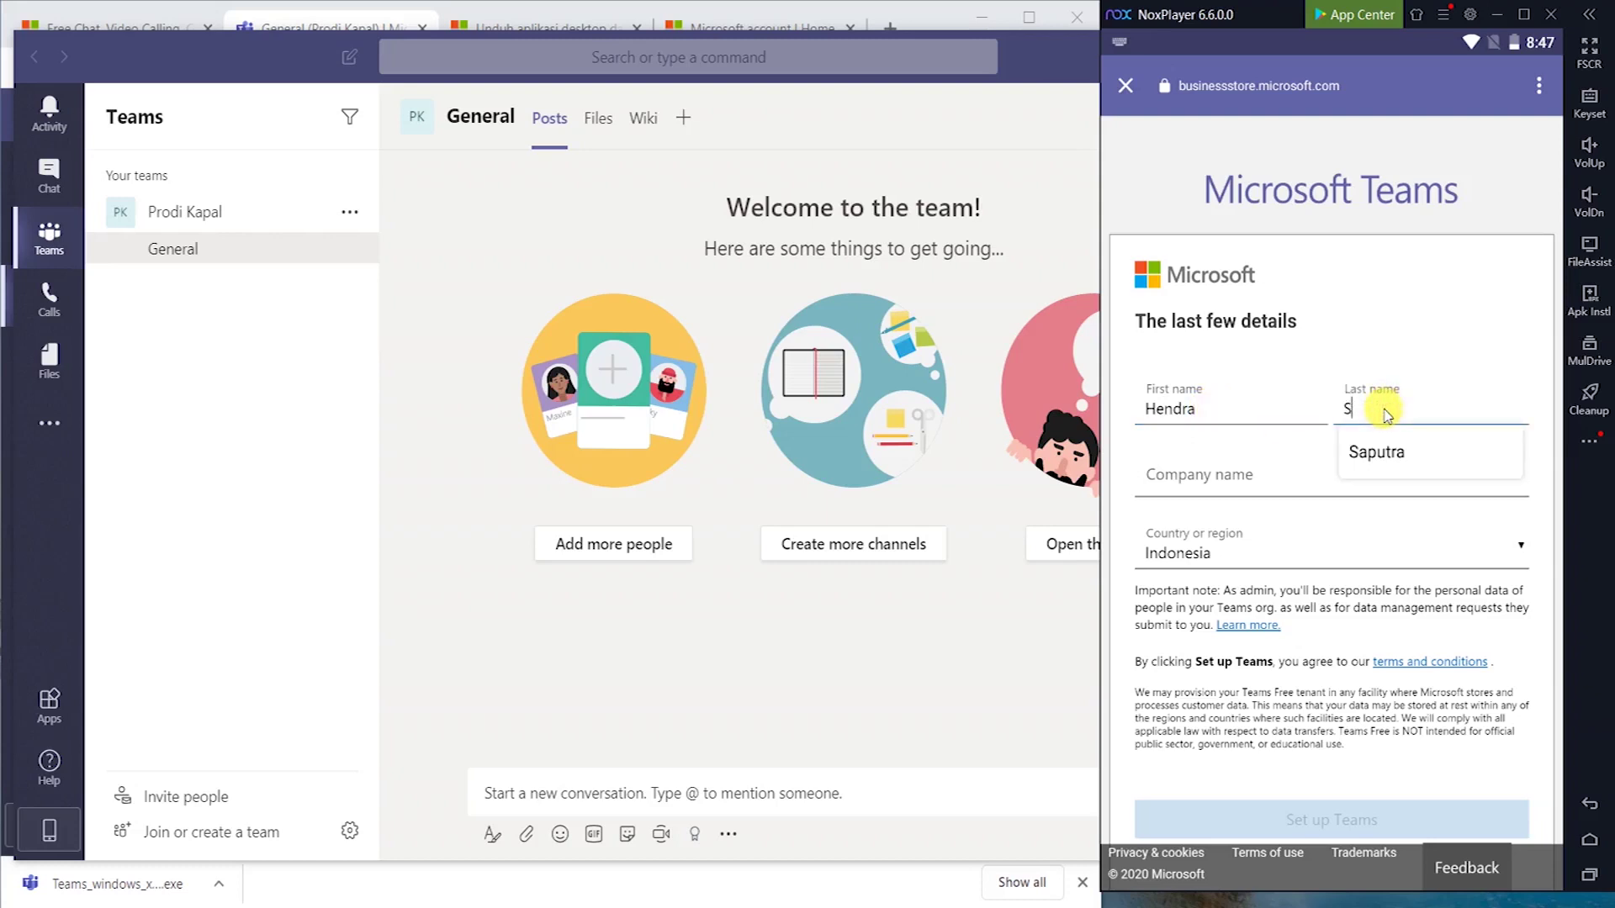
click(1161, 481)
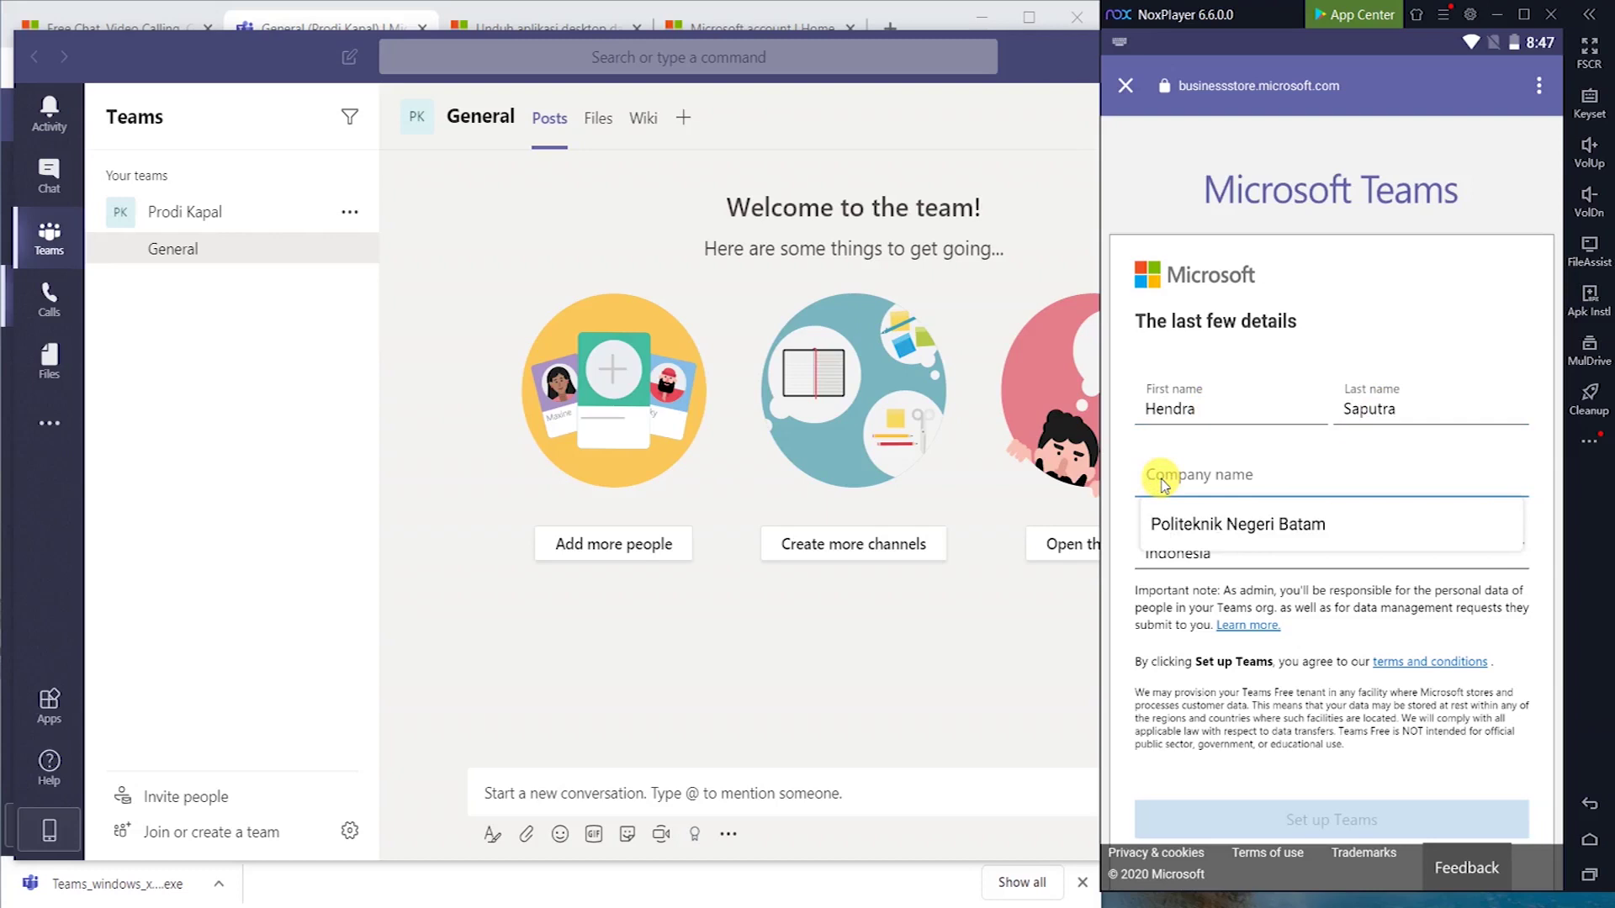
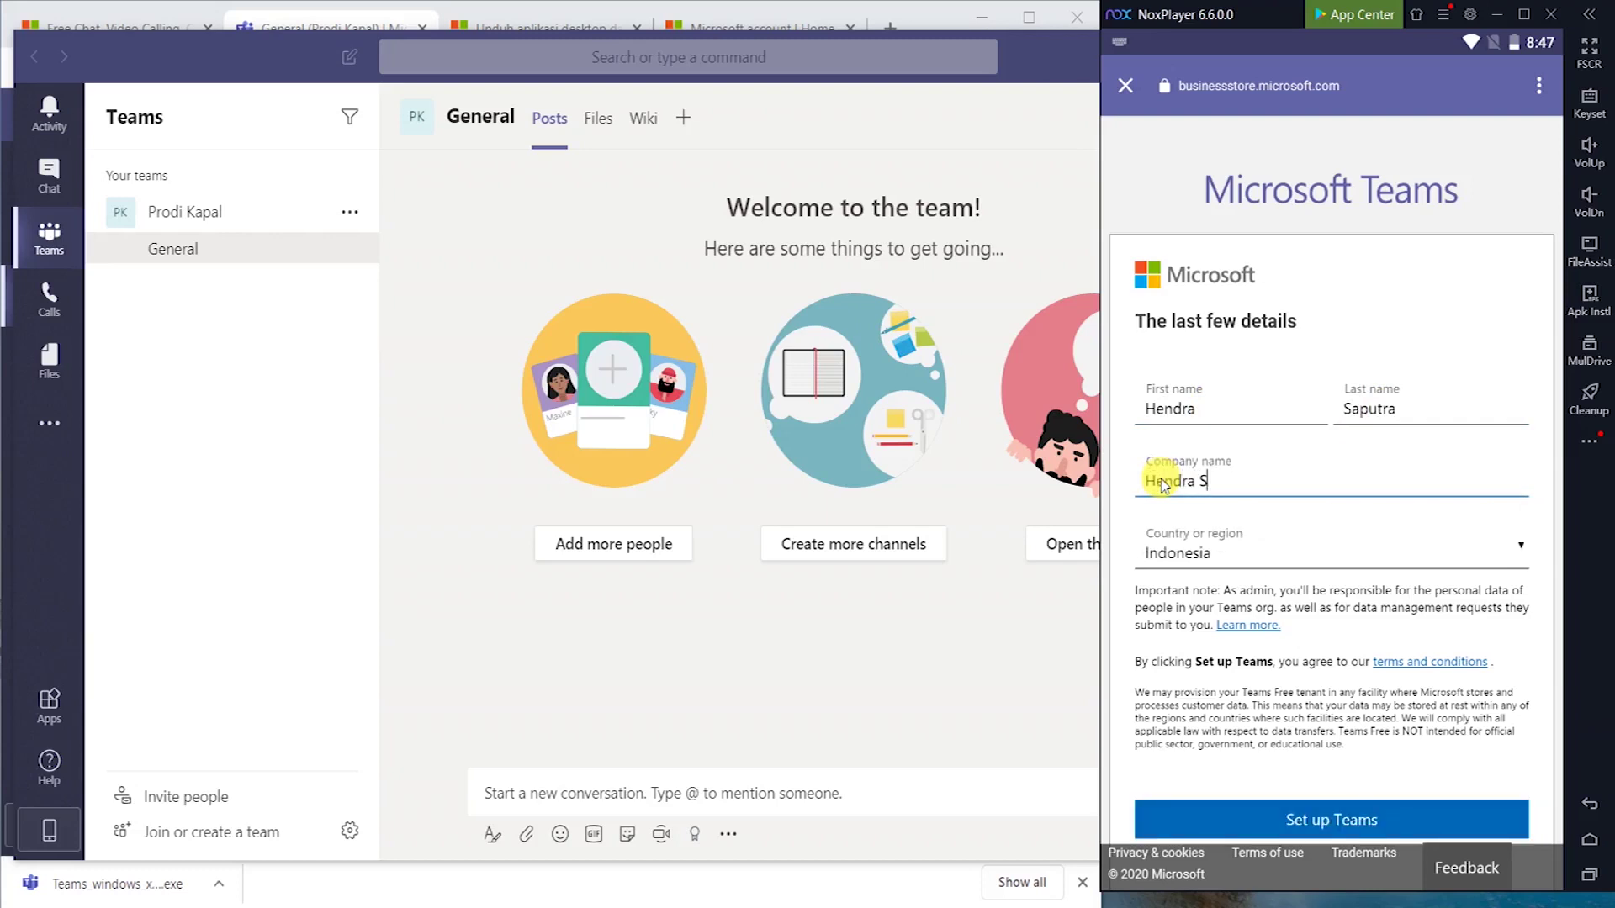
click(1331, 826)
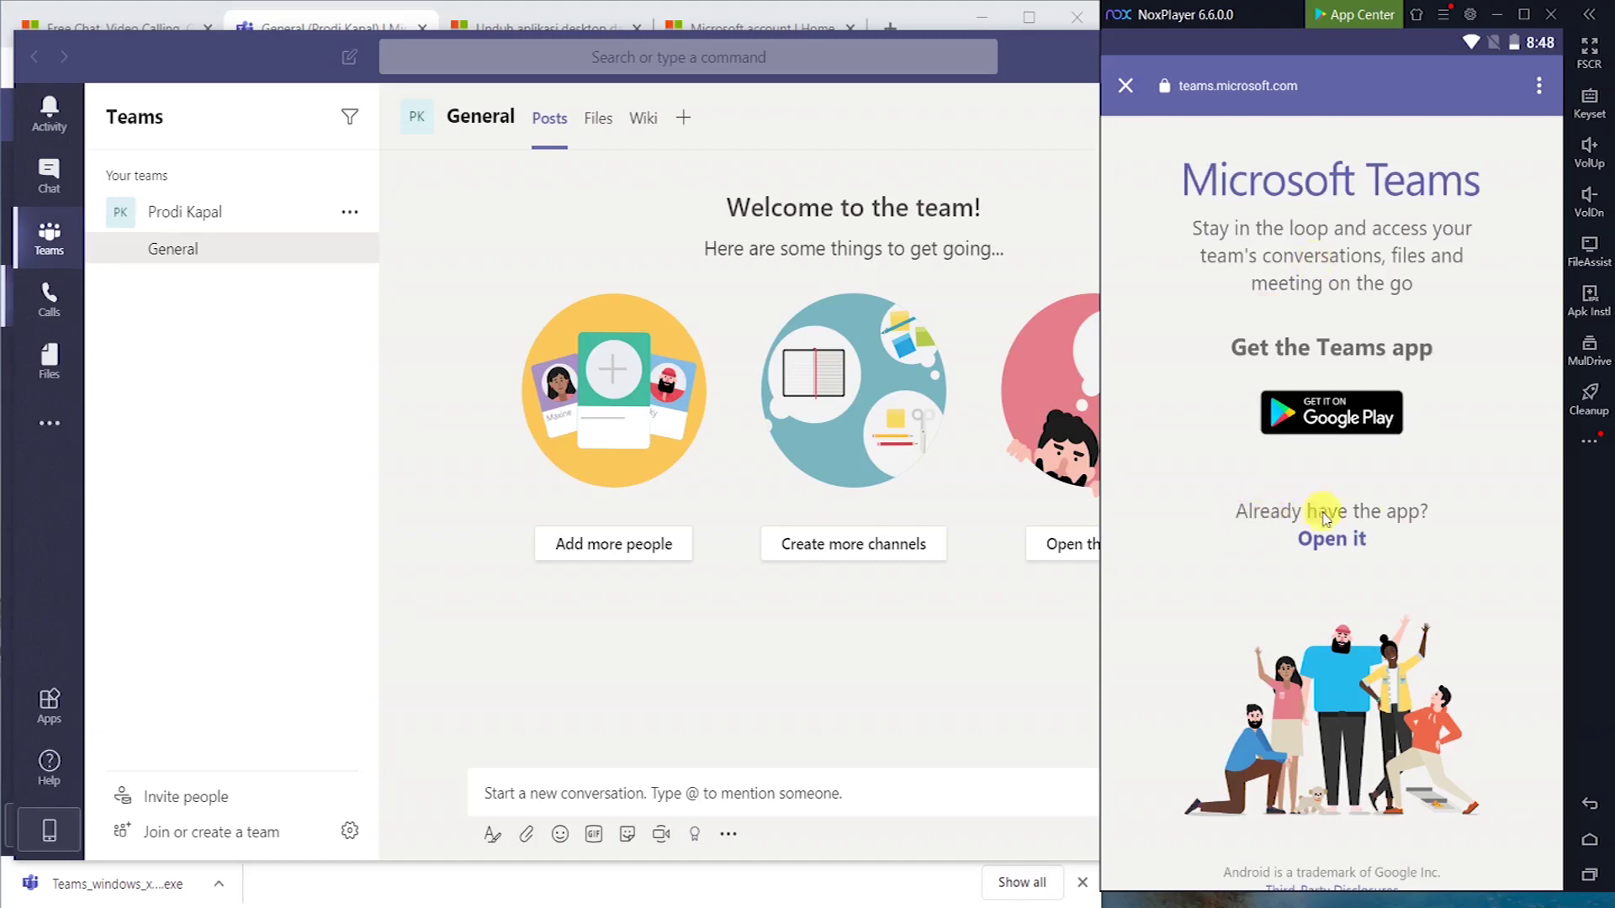
Step: Open the installed Teams app and enter the new account's email to start signing in
click(1329, 547)
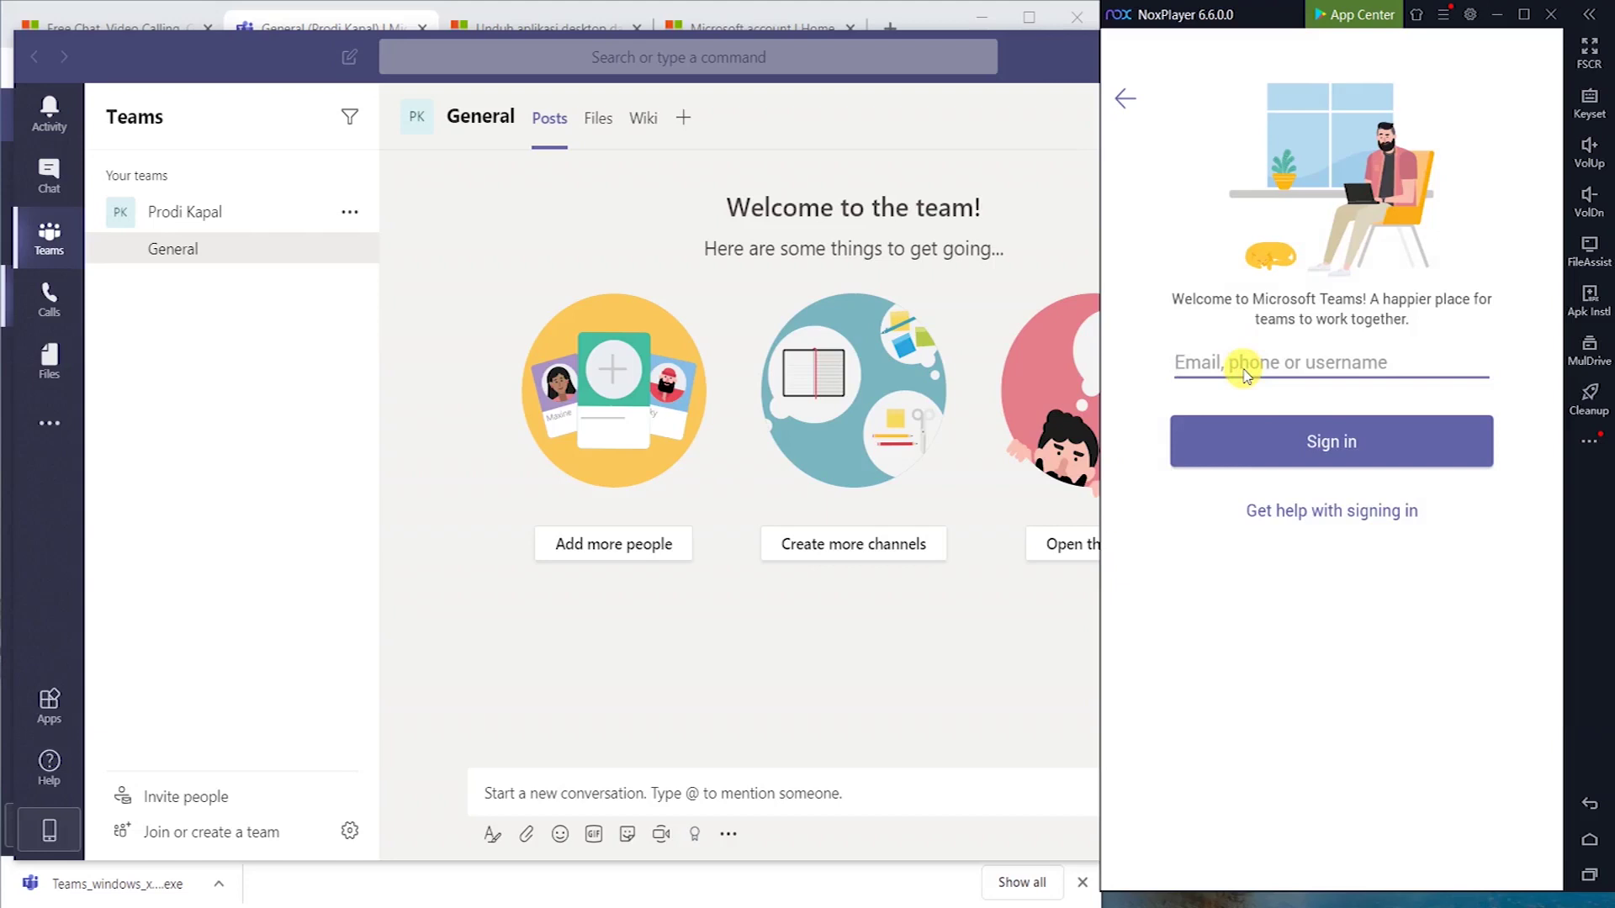
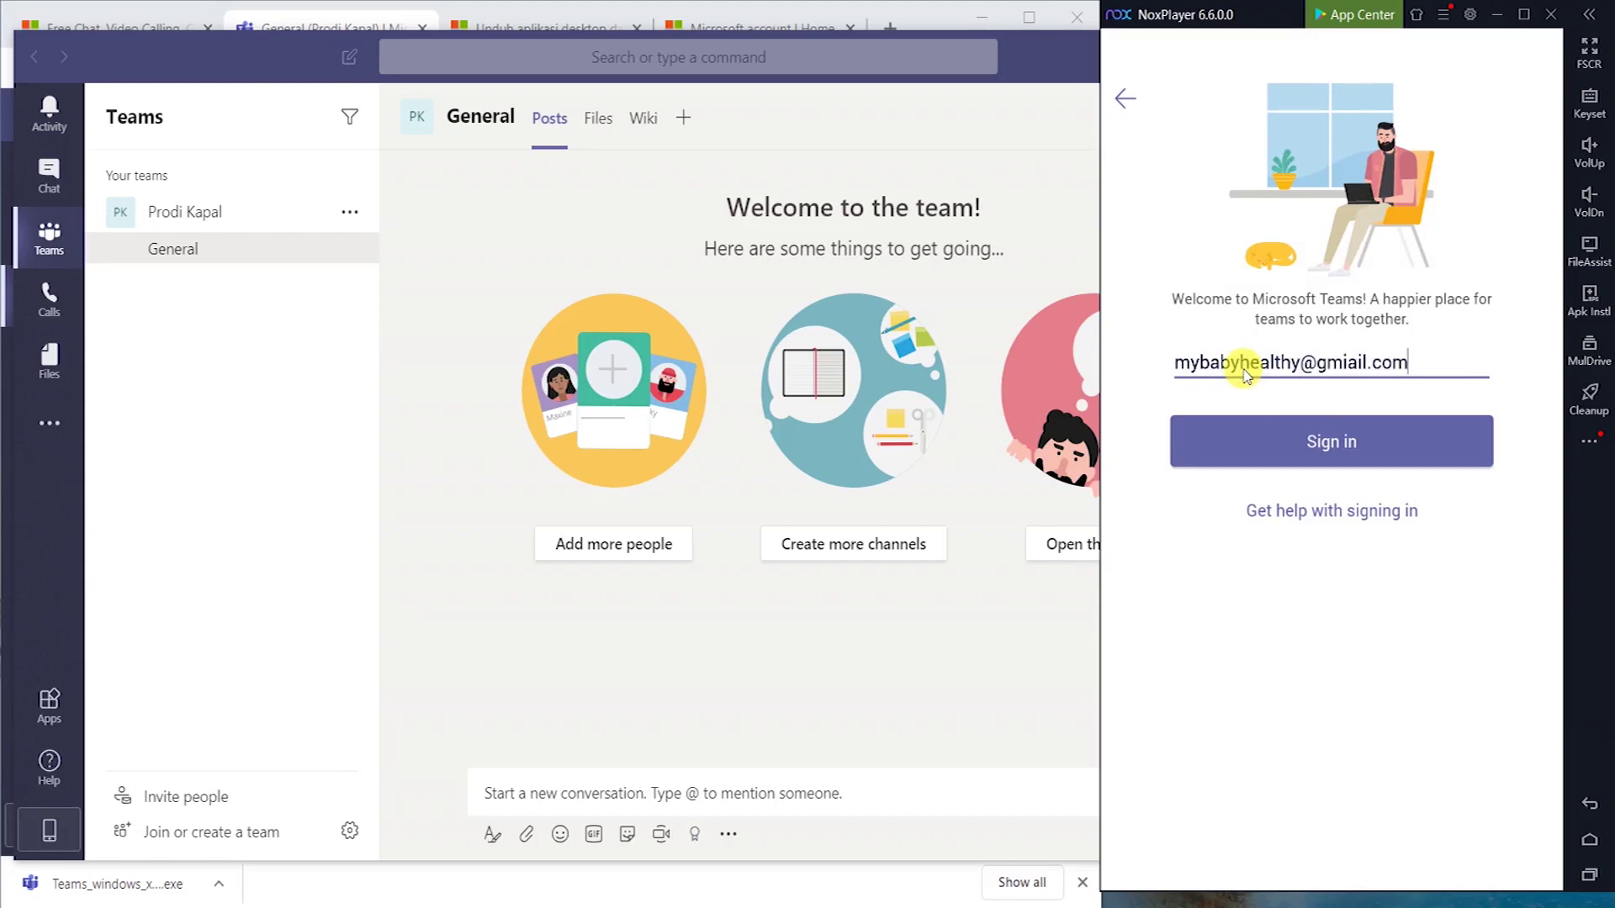
click(1309, 446)
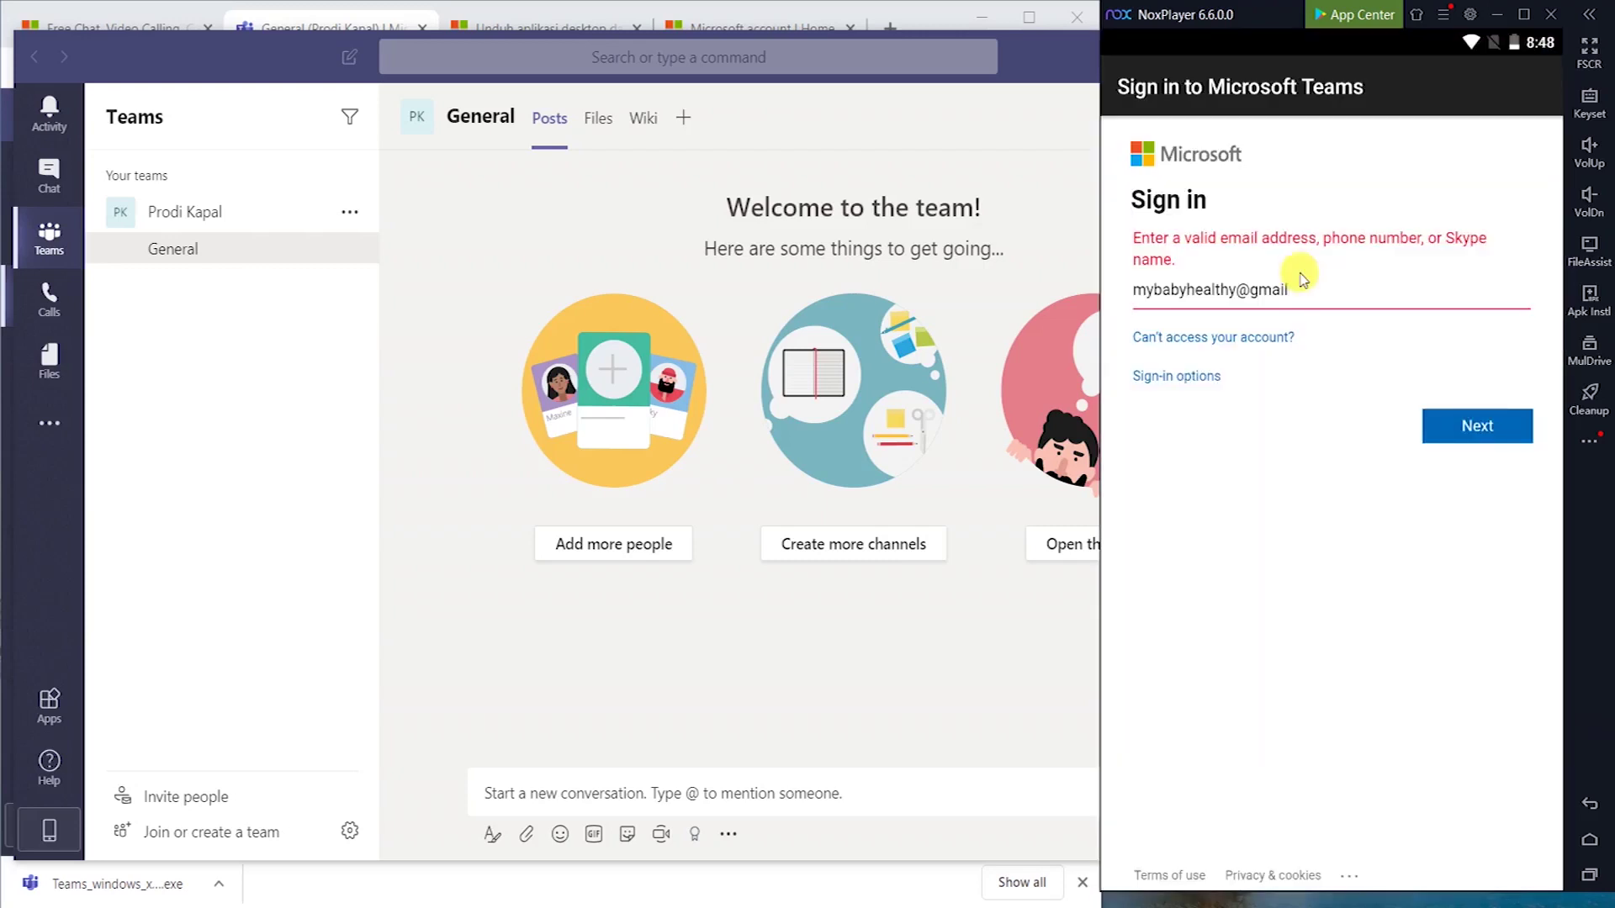
Step: Correct the email address and sign in with the account password
click(1291, 305)
text(.com)
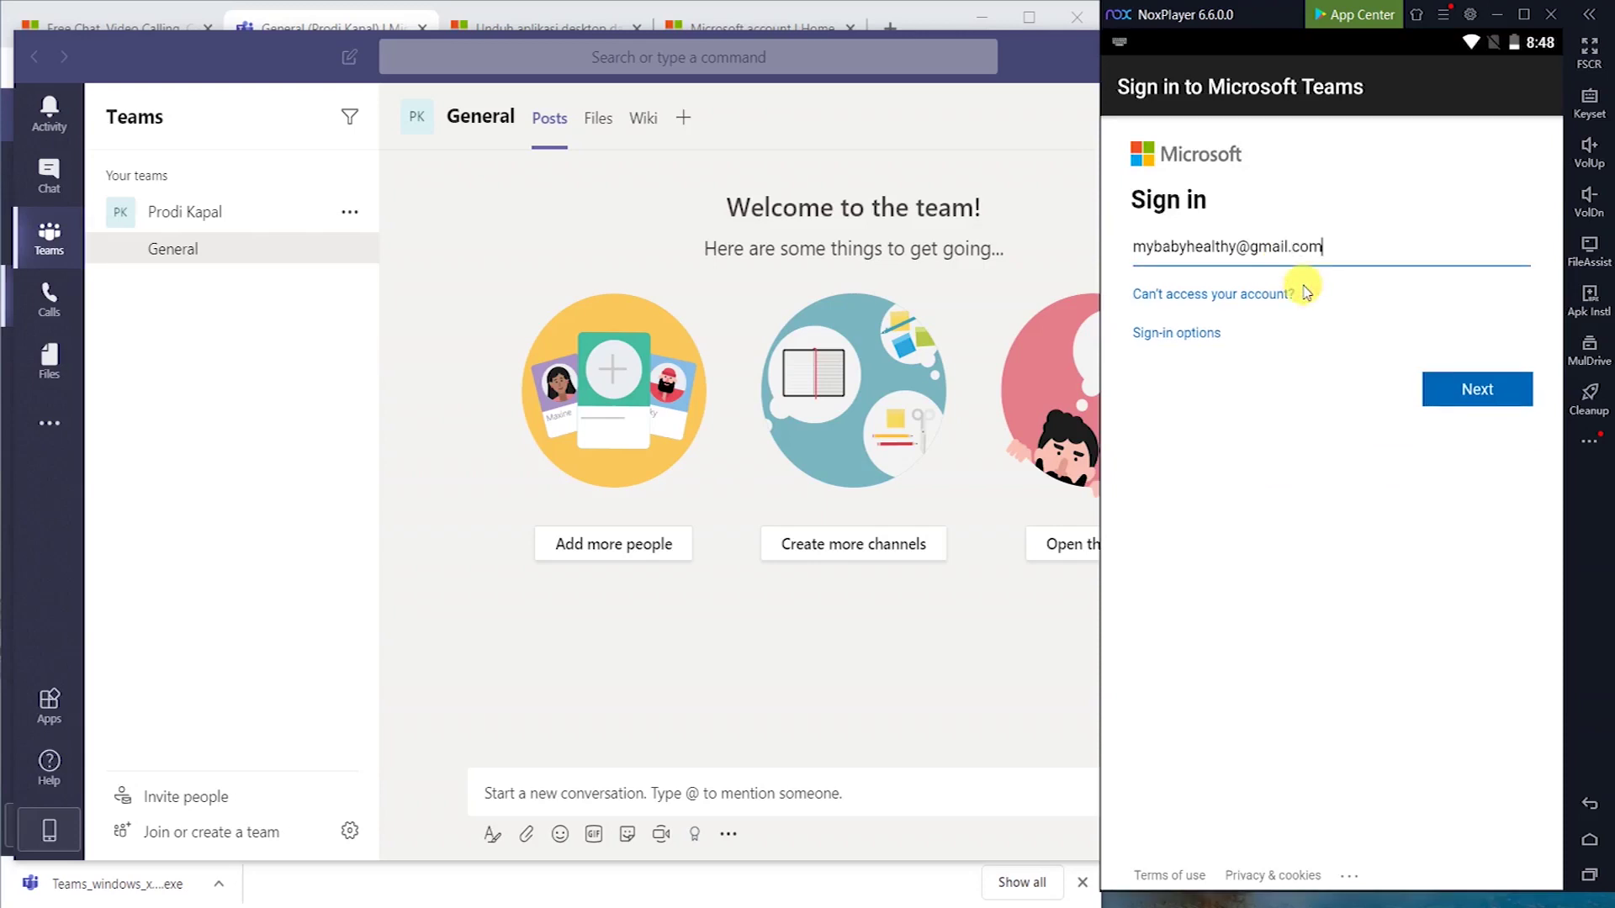
click(1485, 393)
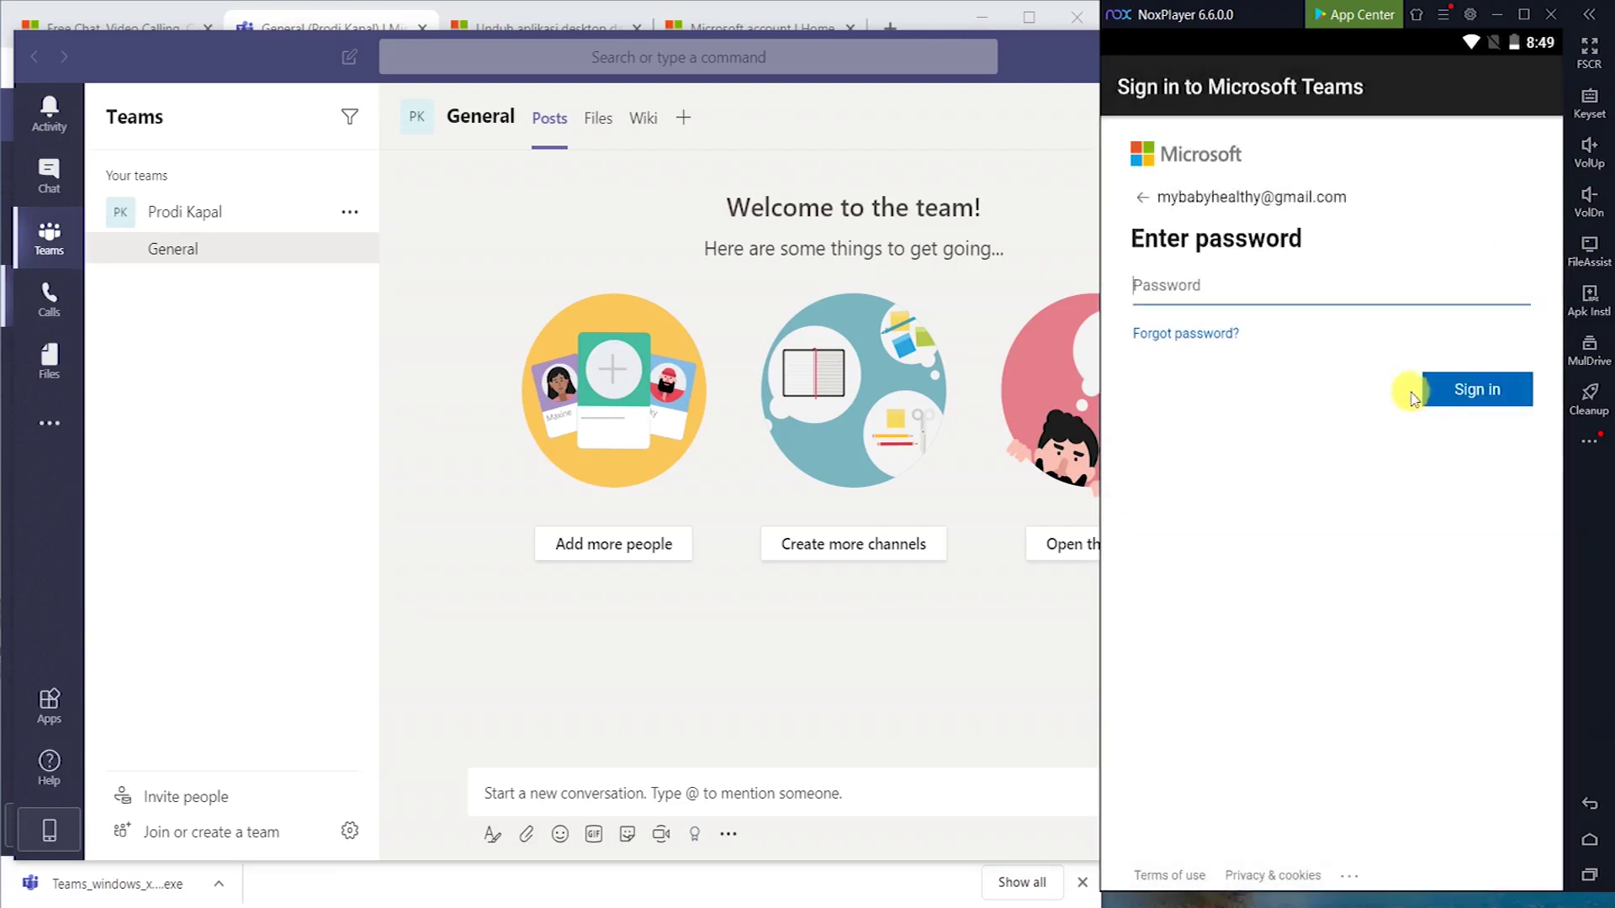
click(1229, 290)
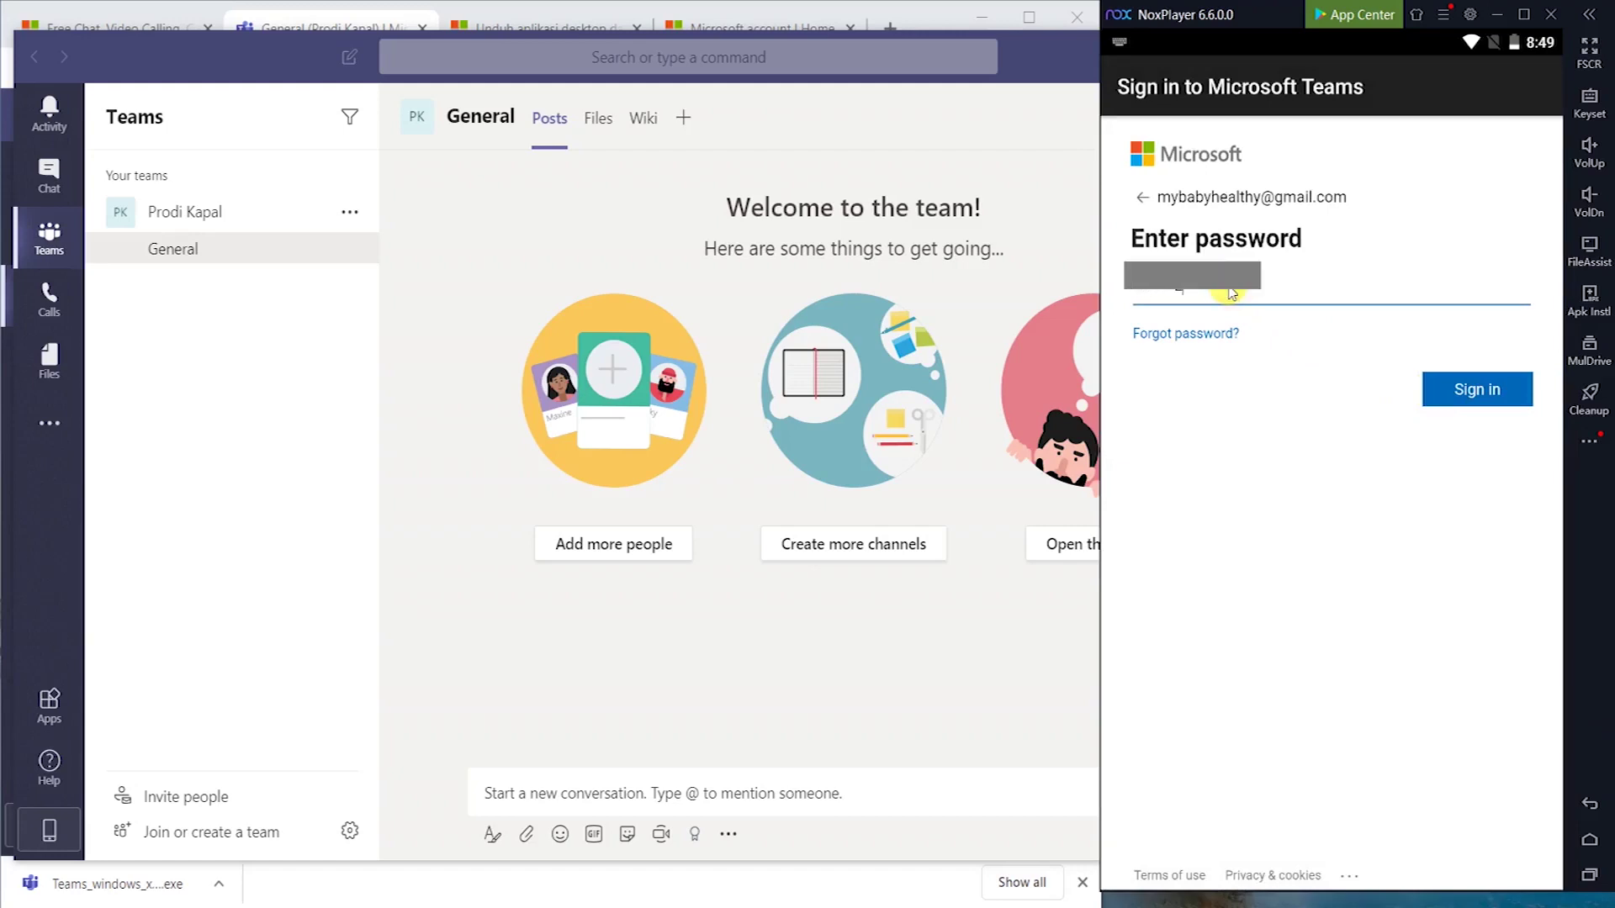
click(1471, 391)
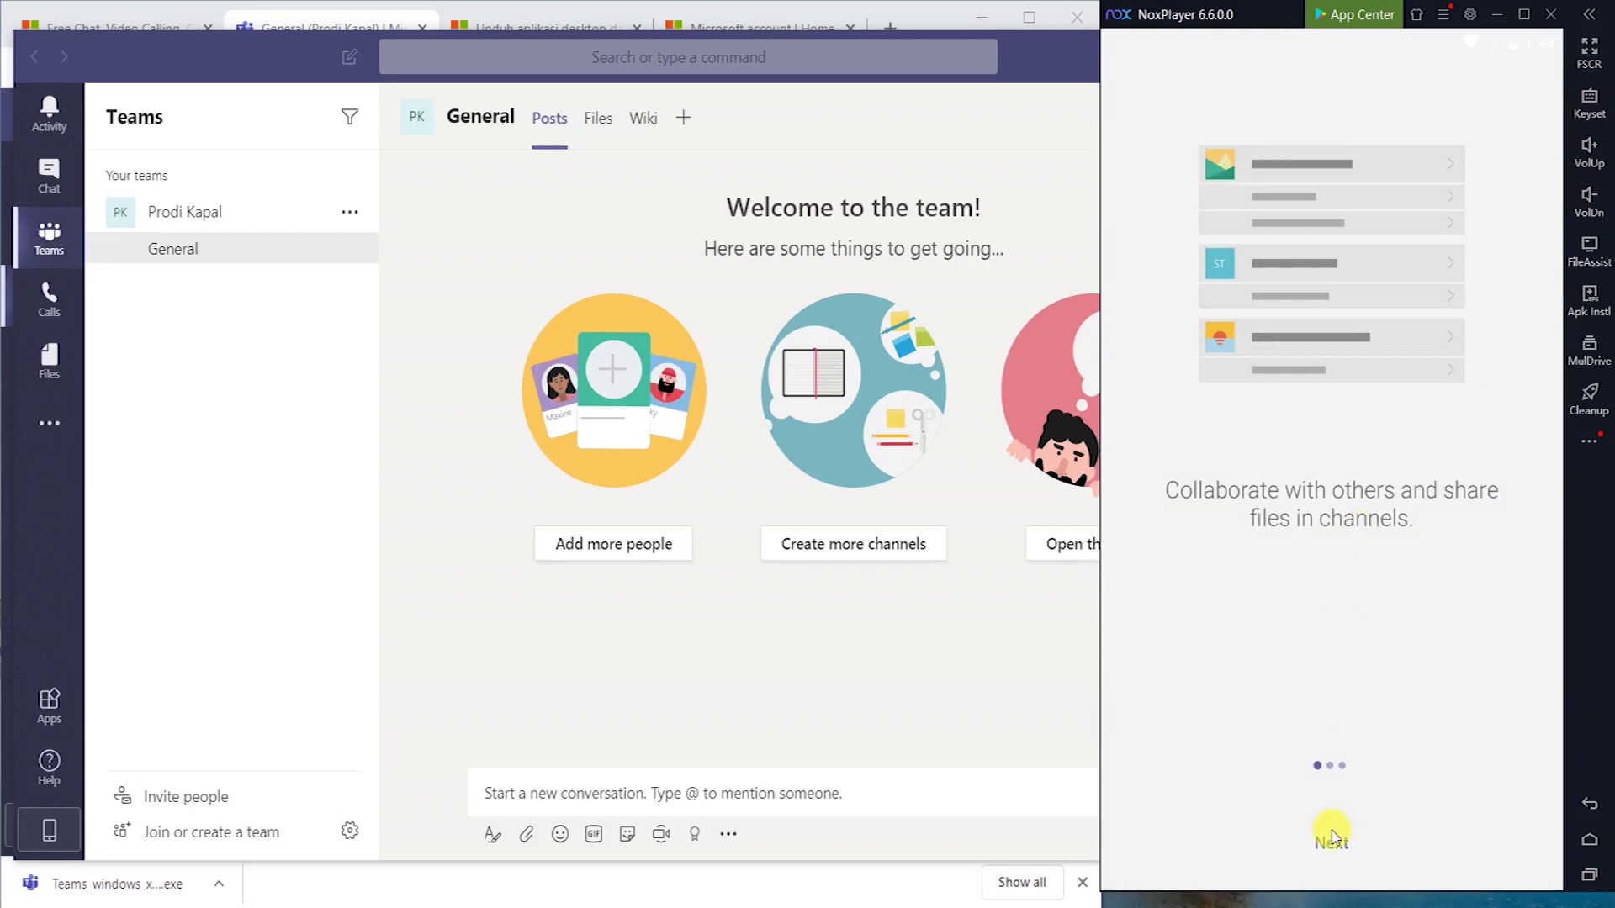
Step: Finish the welcome tour, accept the profile, skip inviting people, and dismiss the calls page
click(1332, 843)
click(1332, 843)
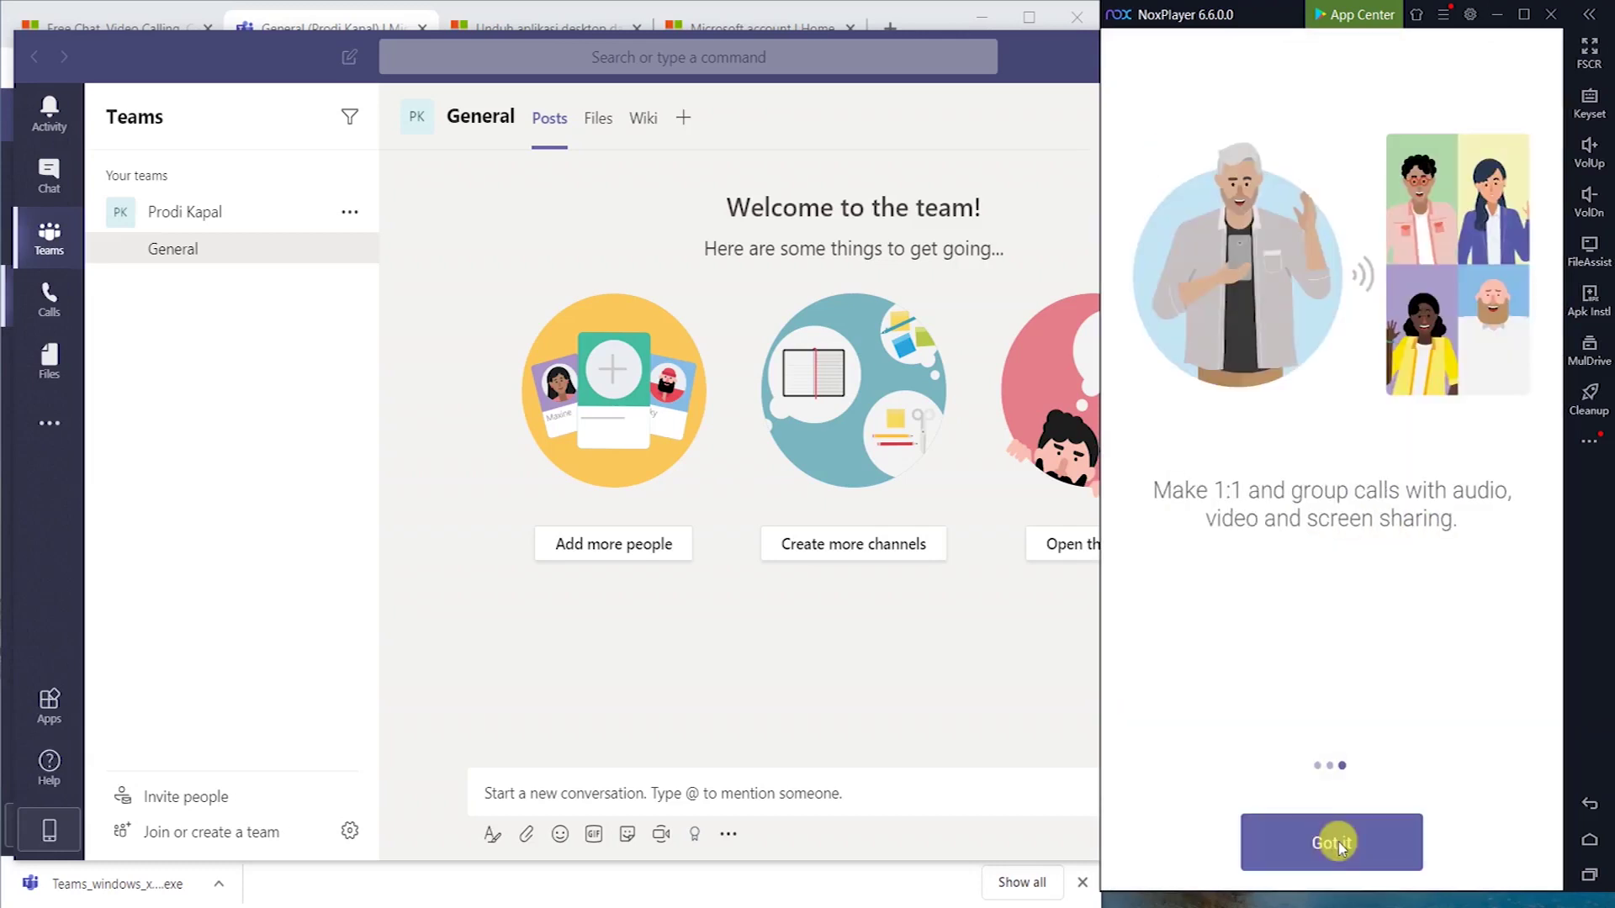
click(1338, 845)
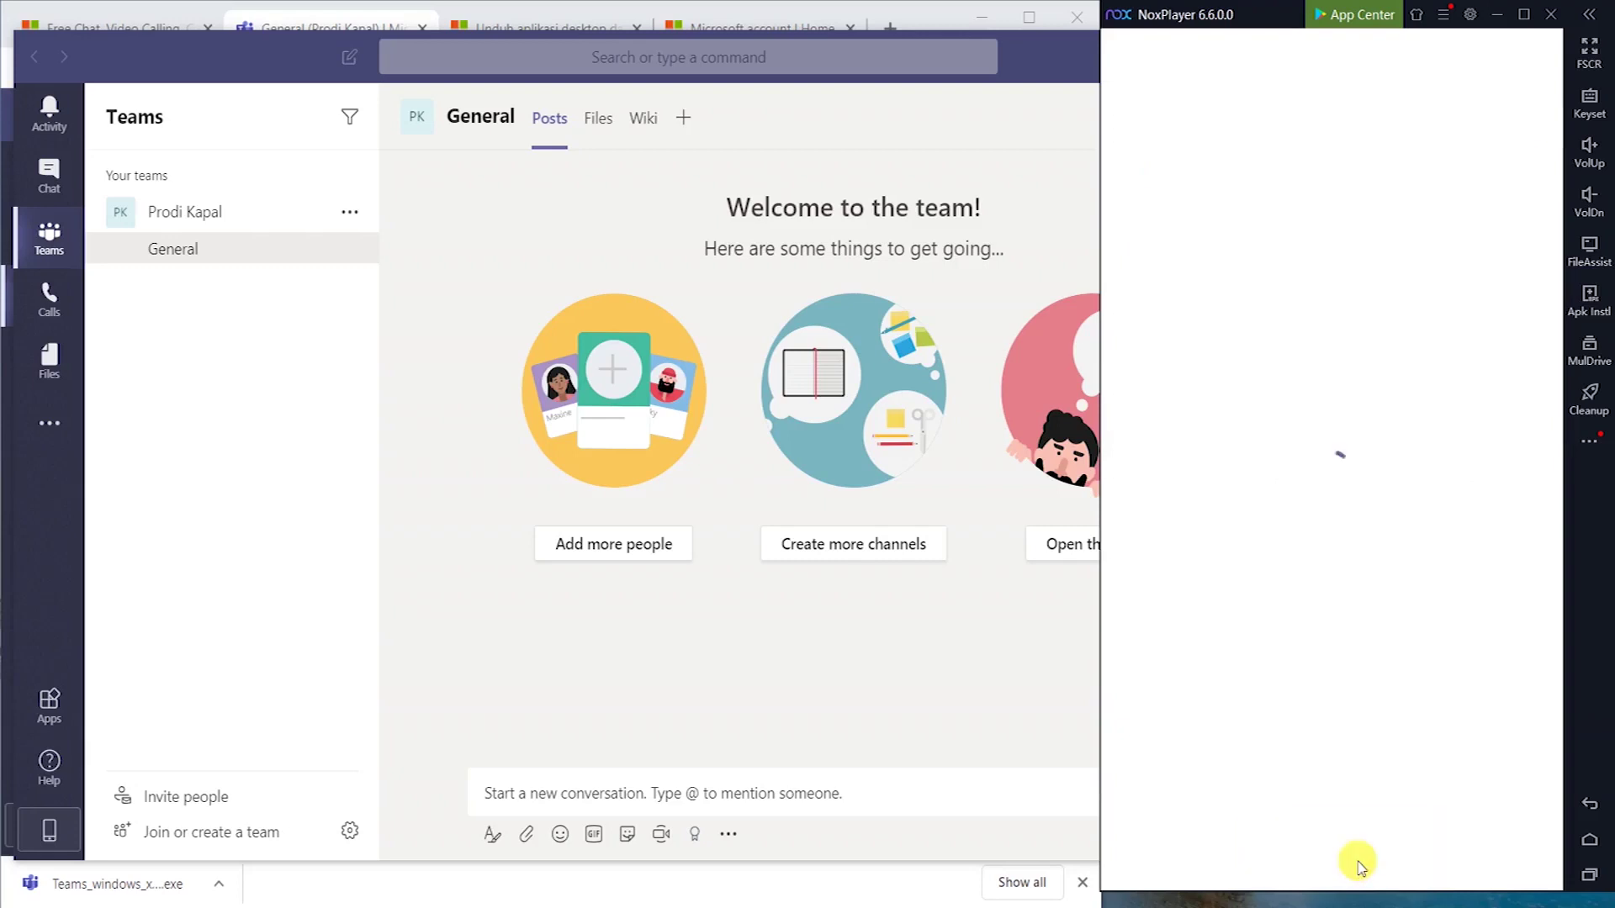
click(1356, 713)
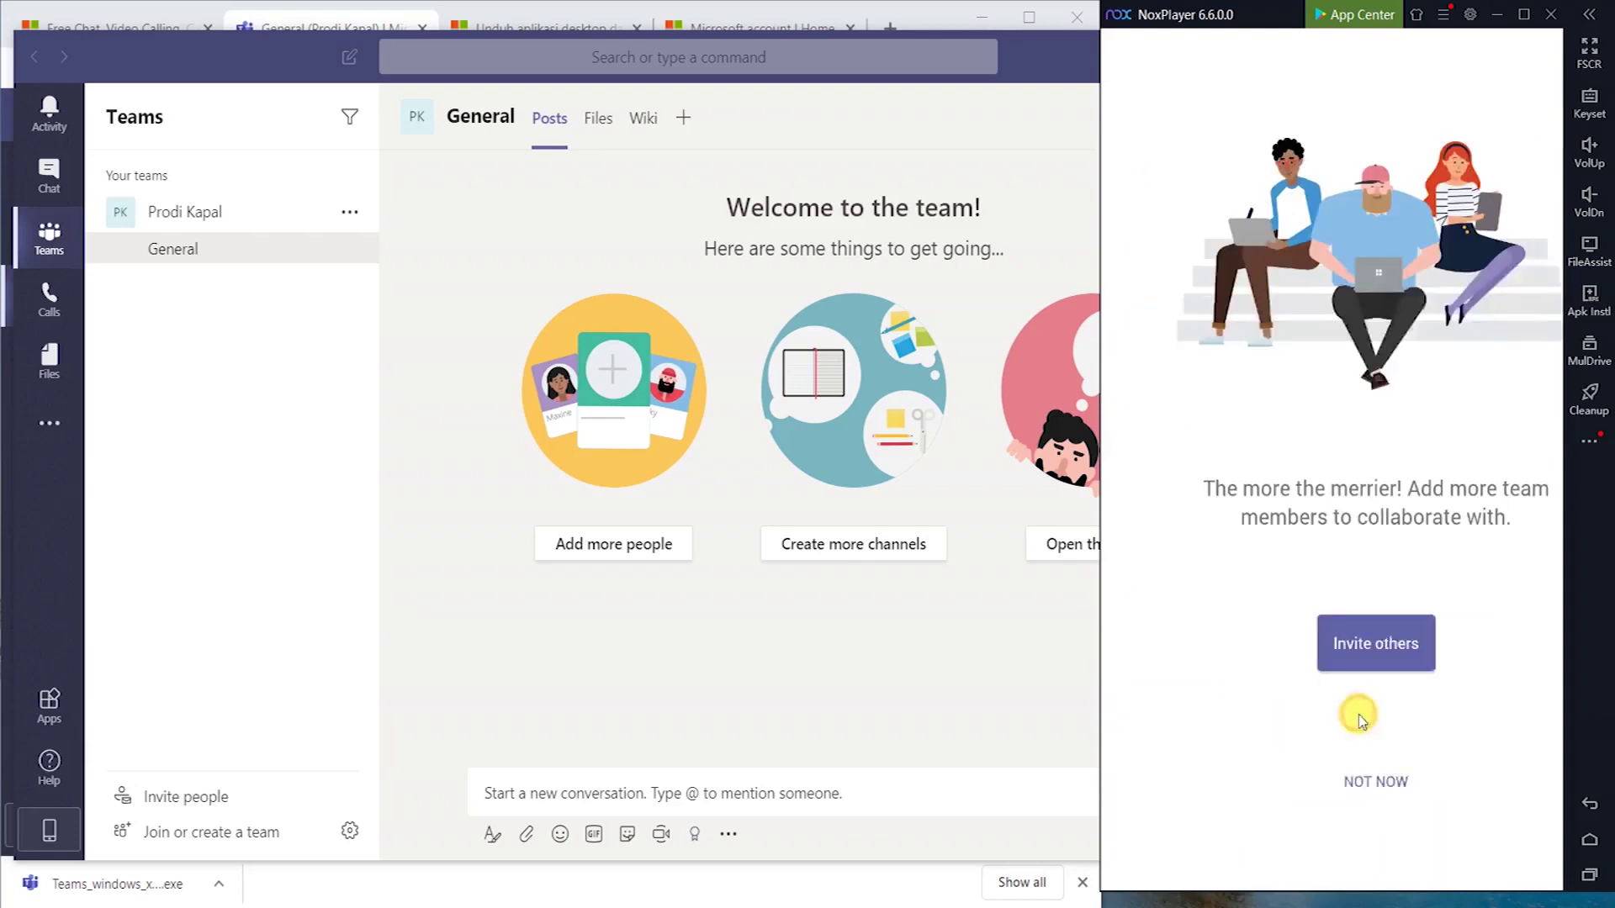
click(1320, 773)
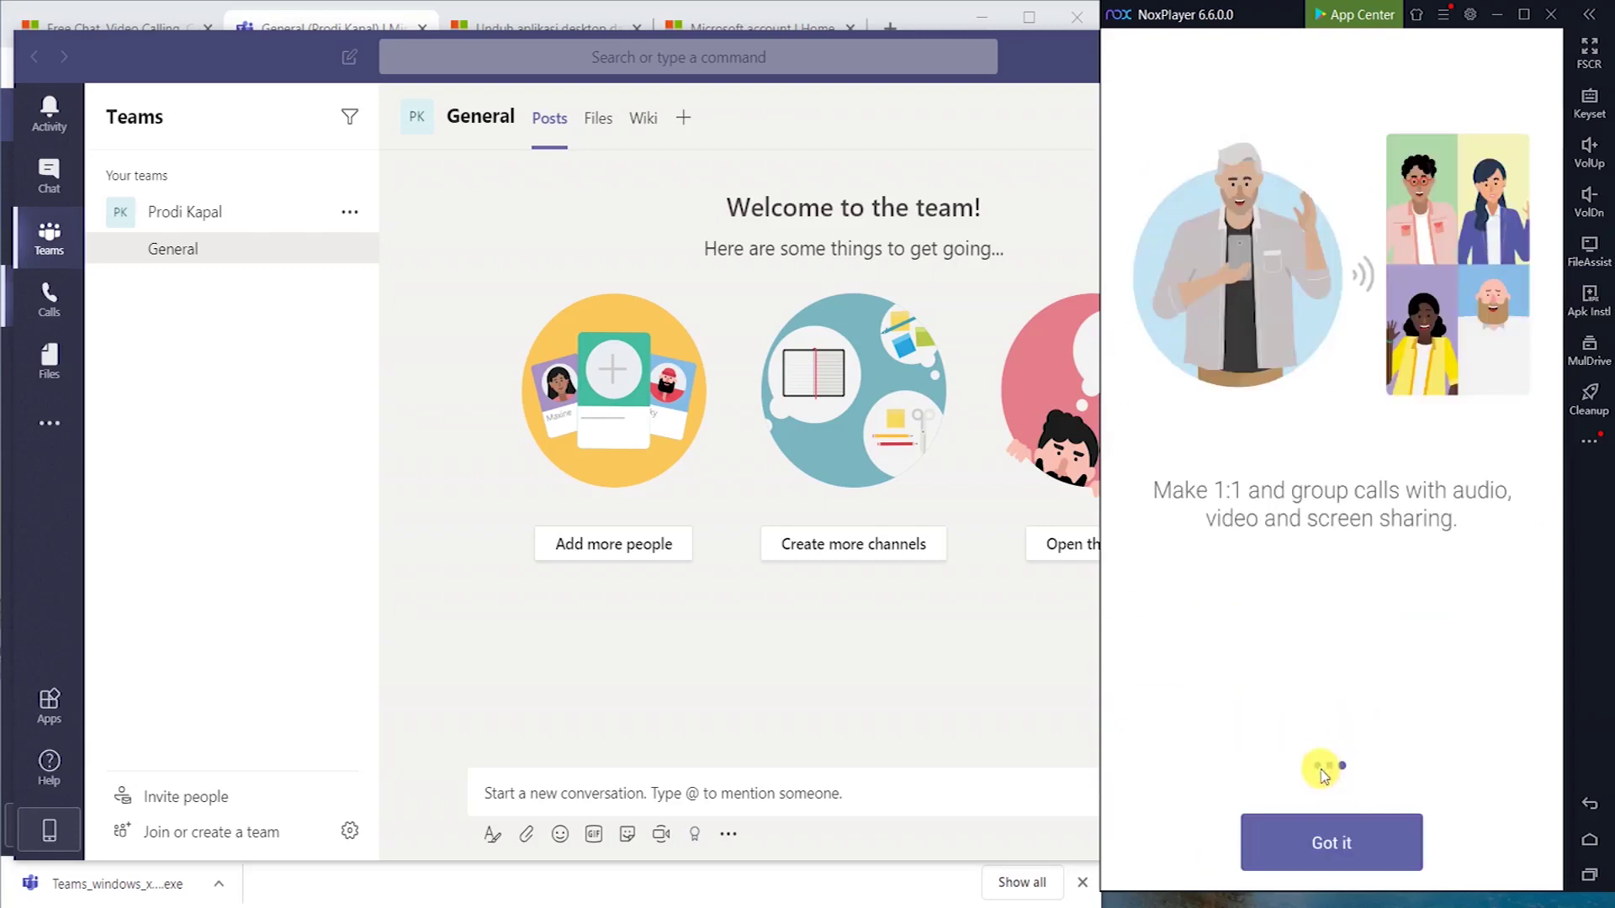
click(1343, 844)
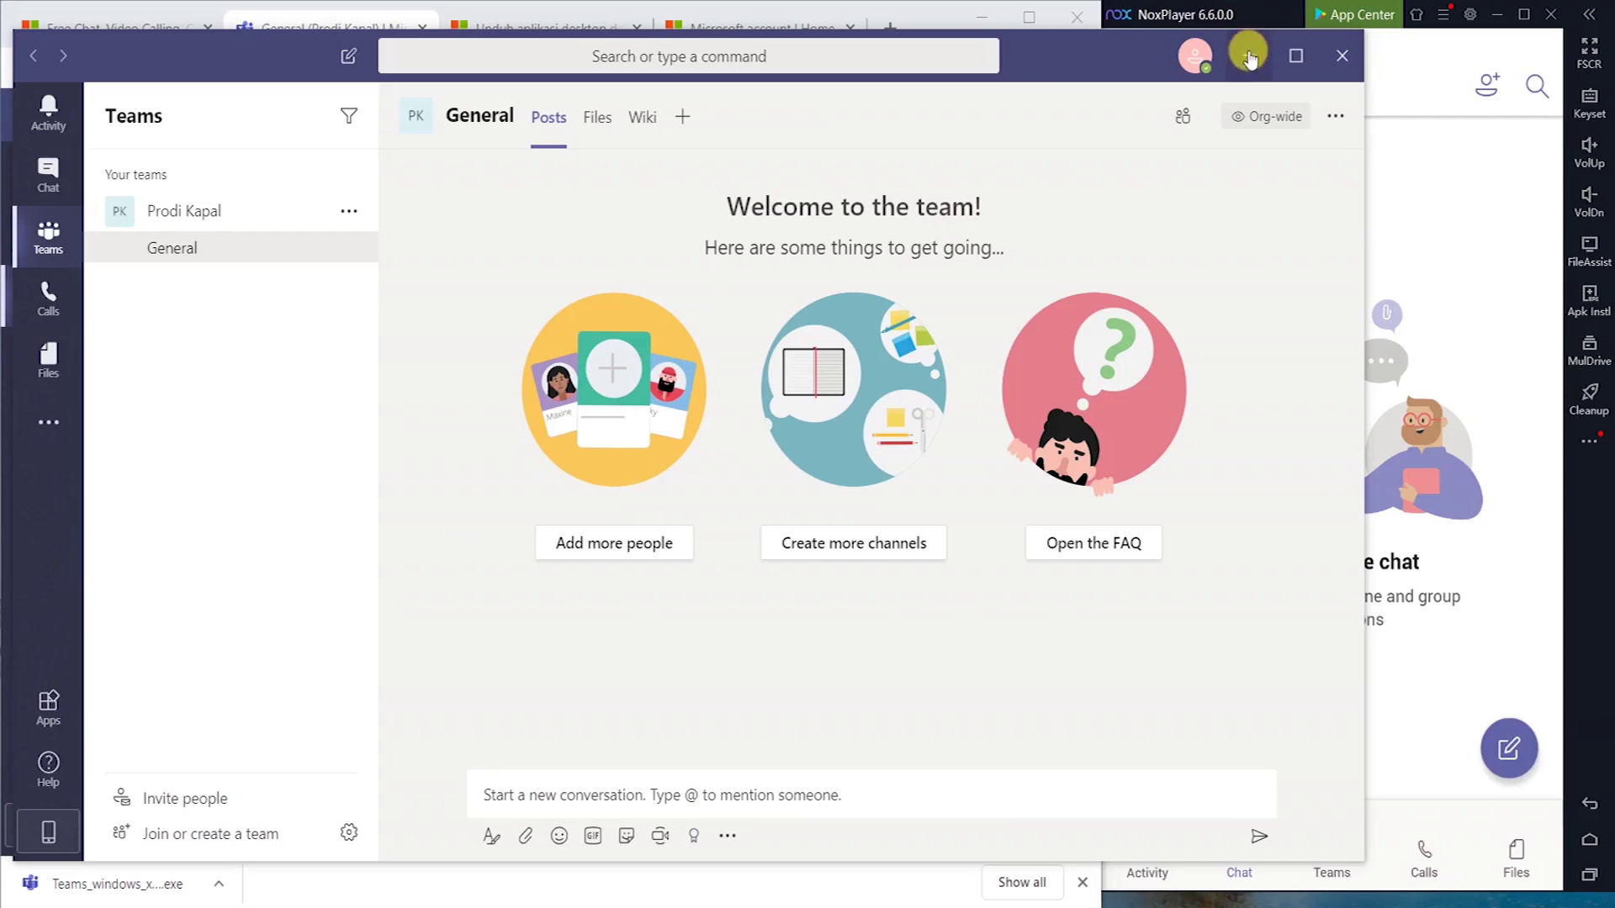
Step: Minimize desktop Teams and open Invite people for the Prodi Kapal org in the browser
click(1248, 54)
click(1383, 224)
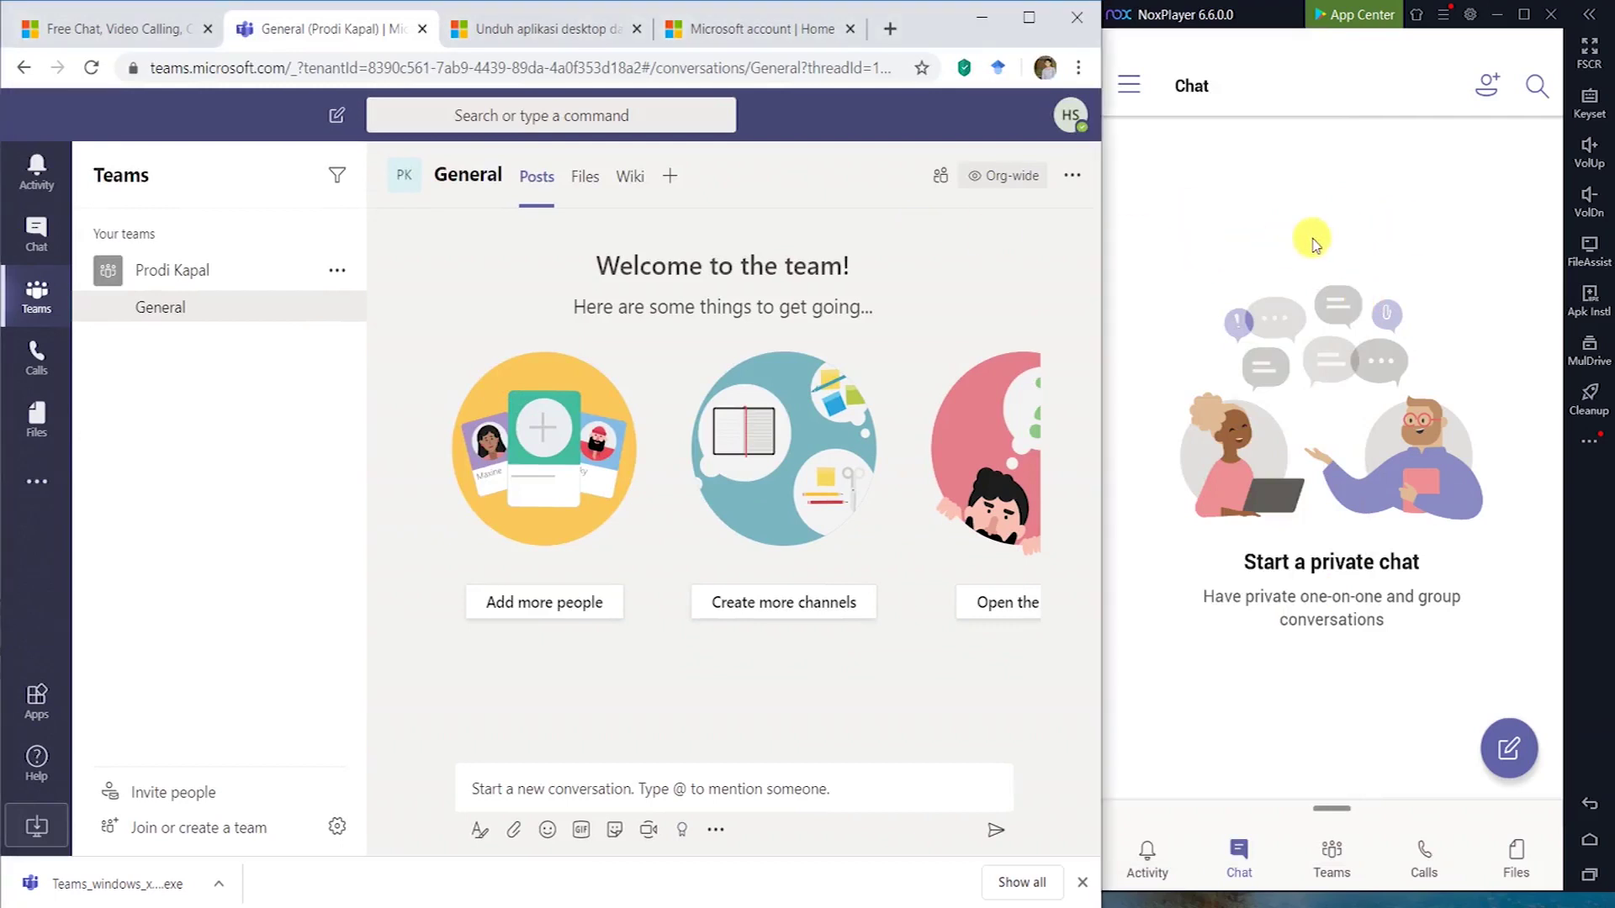
click(1312, 240)
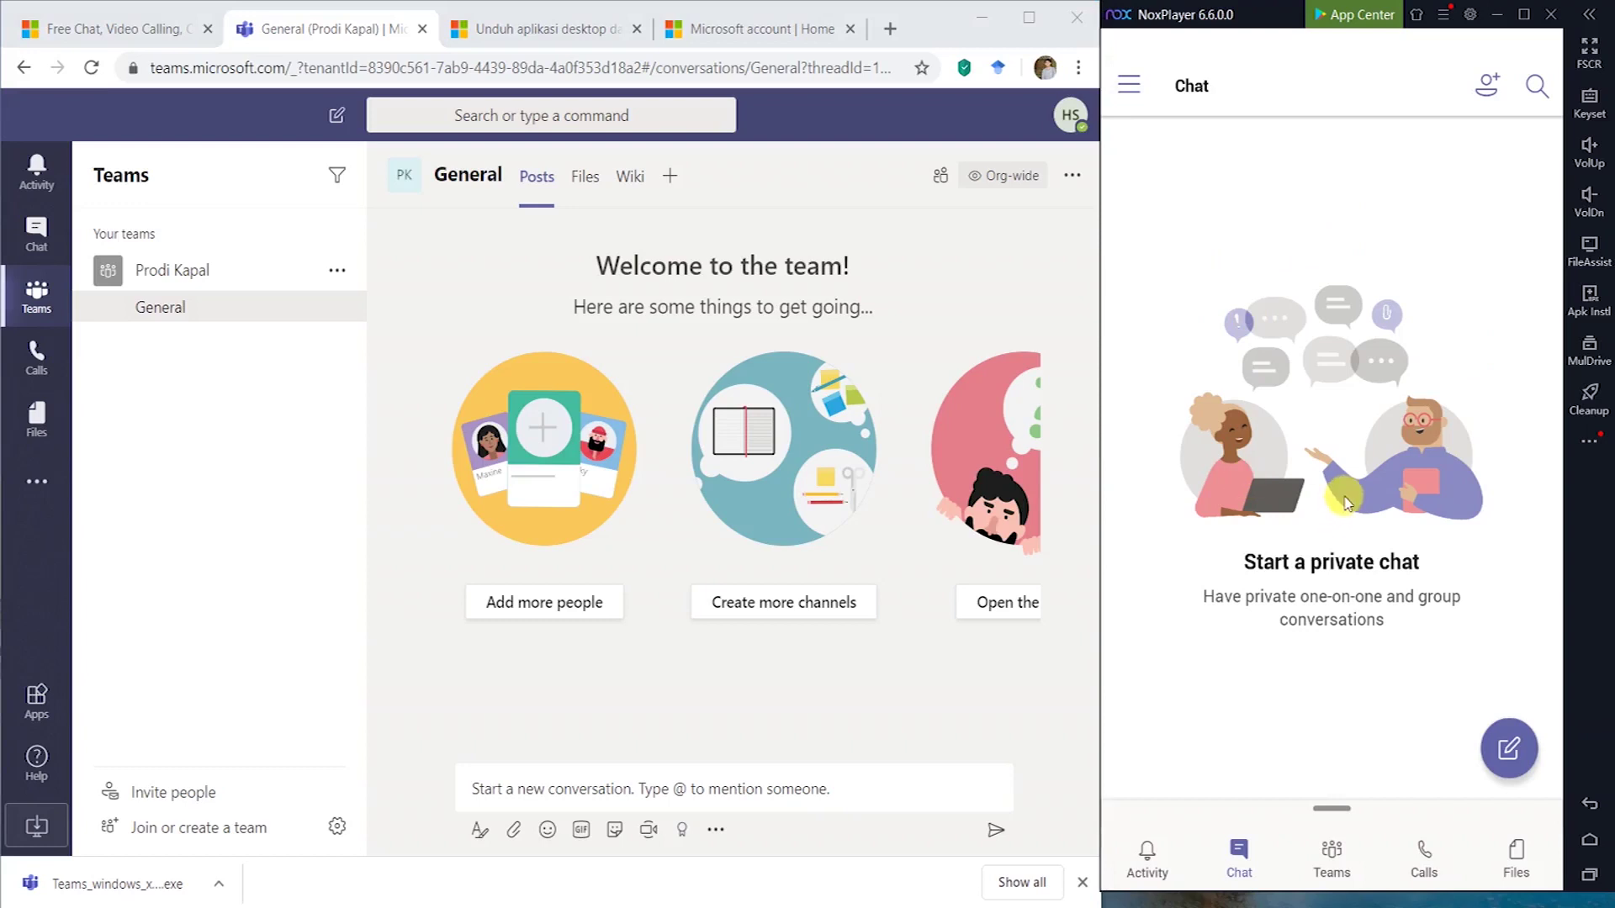
click(413, 340)
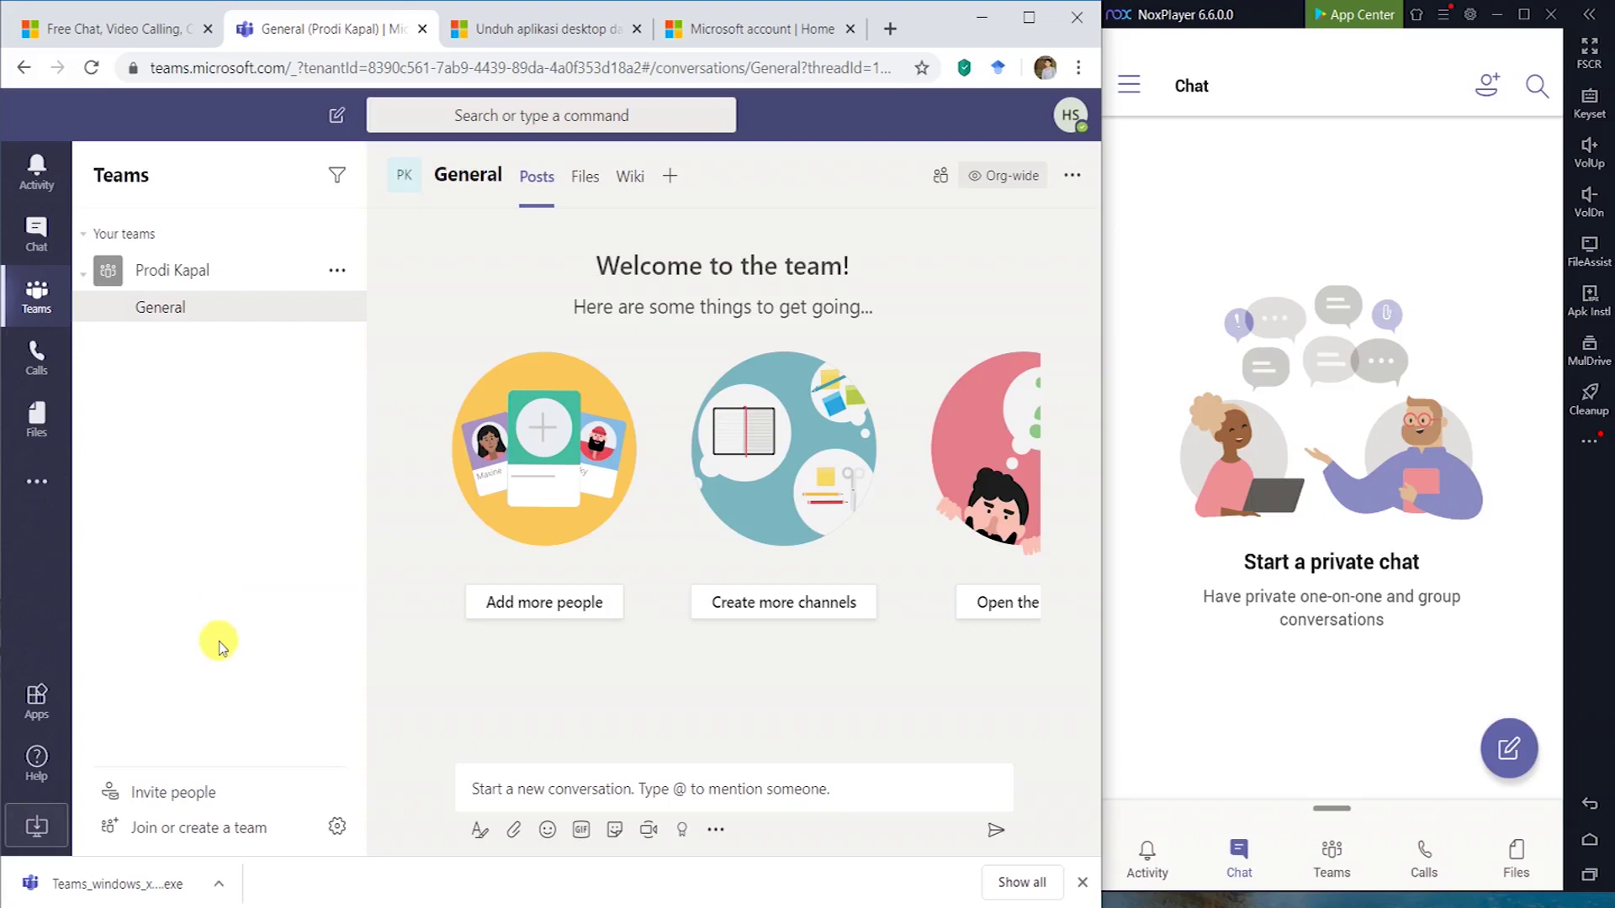
click(172, 793)
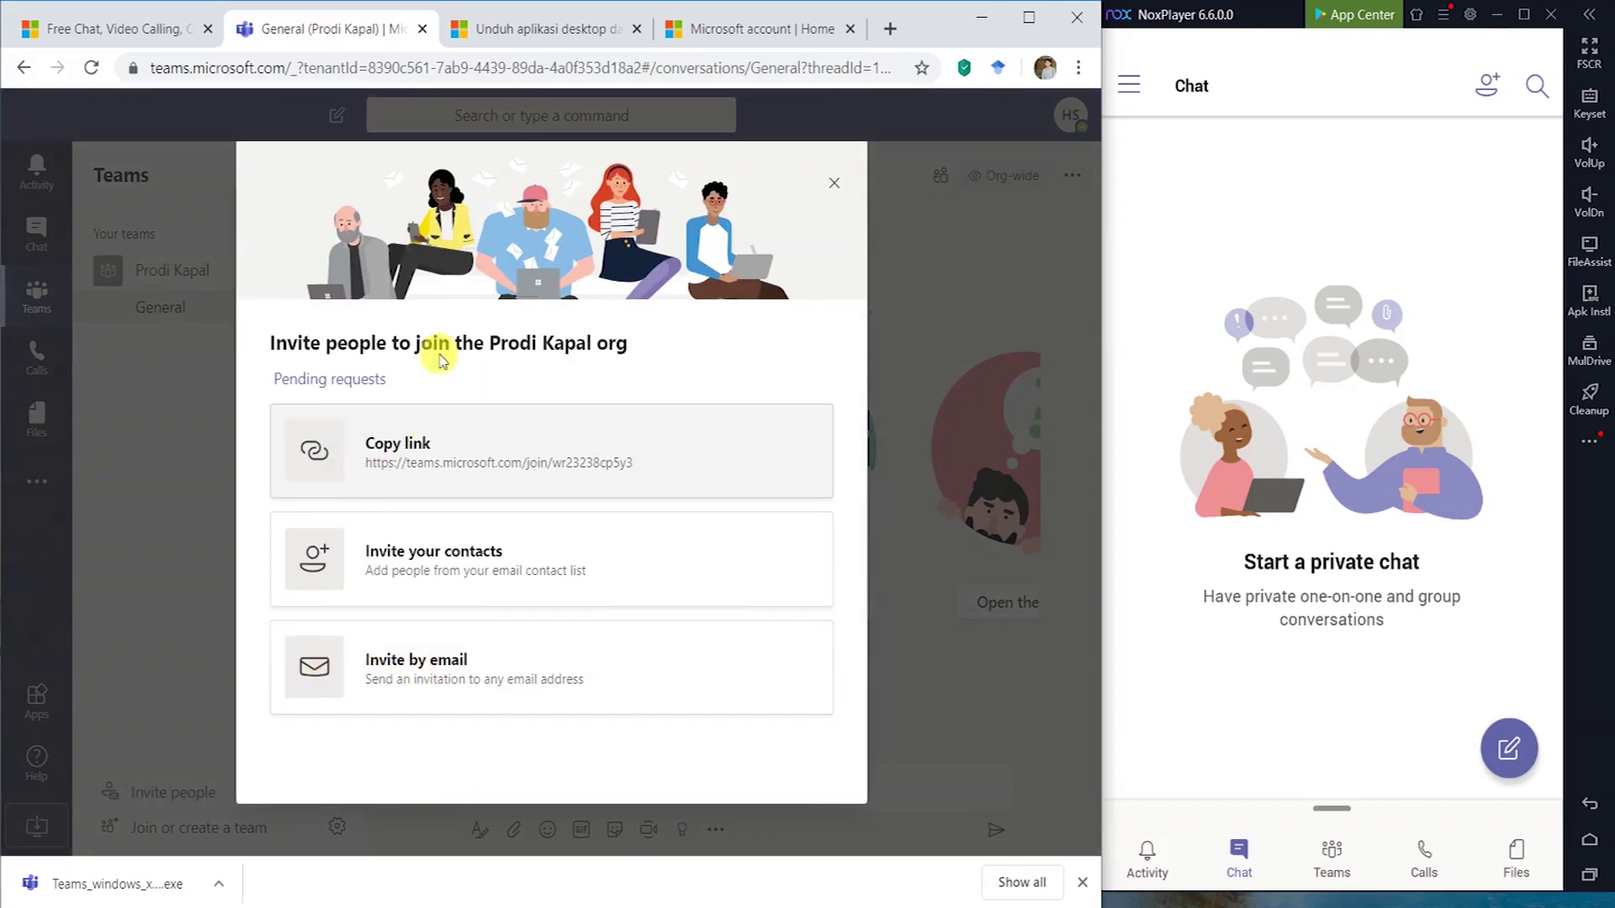
Step: Copy the org's join link and paste it into a new Notepad note
click(317, 458)
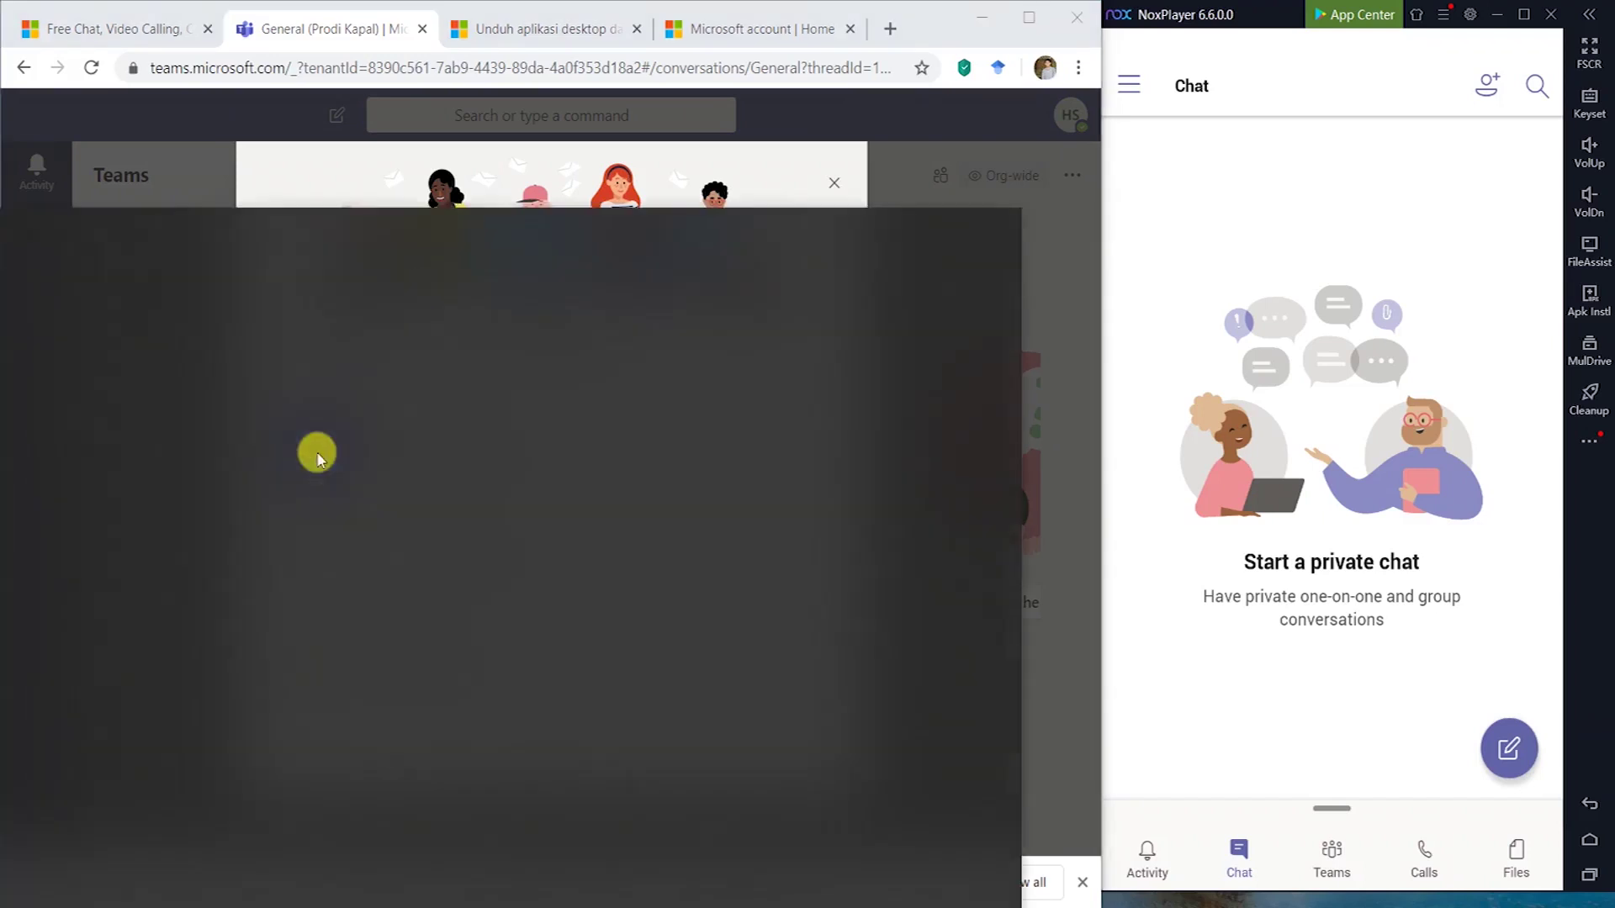
key(super)
text(note)
key(Return)
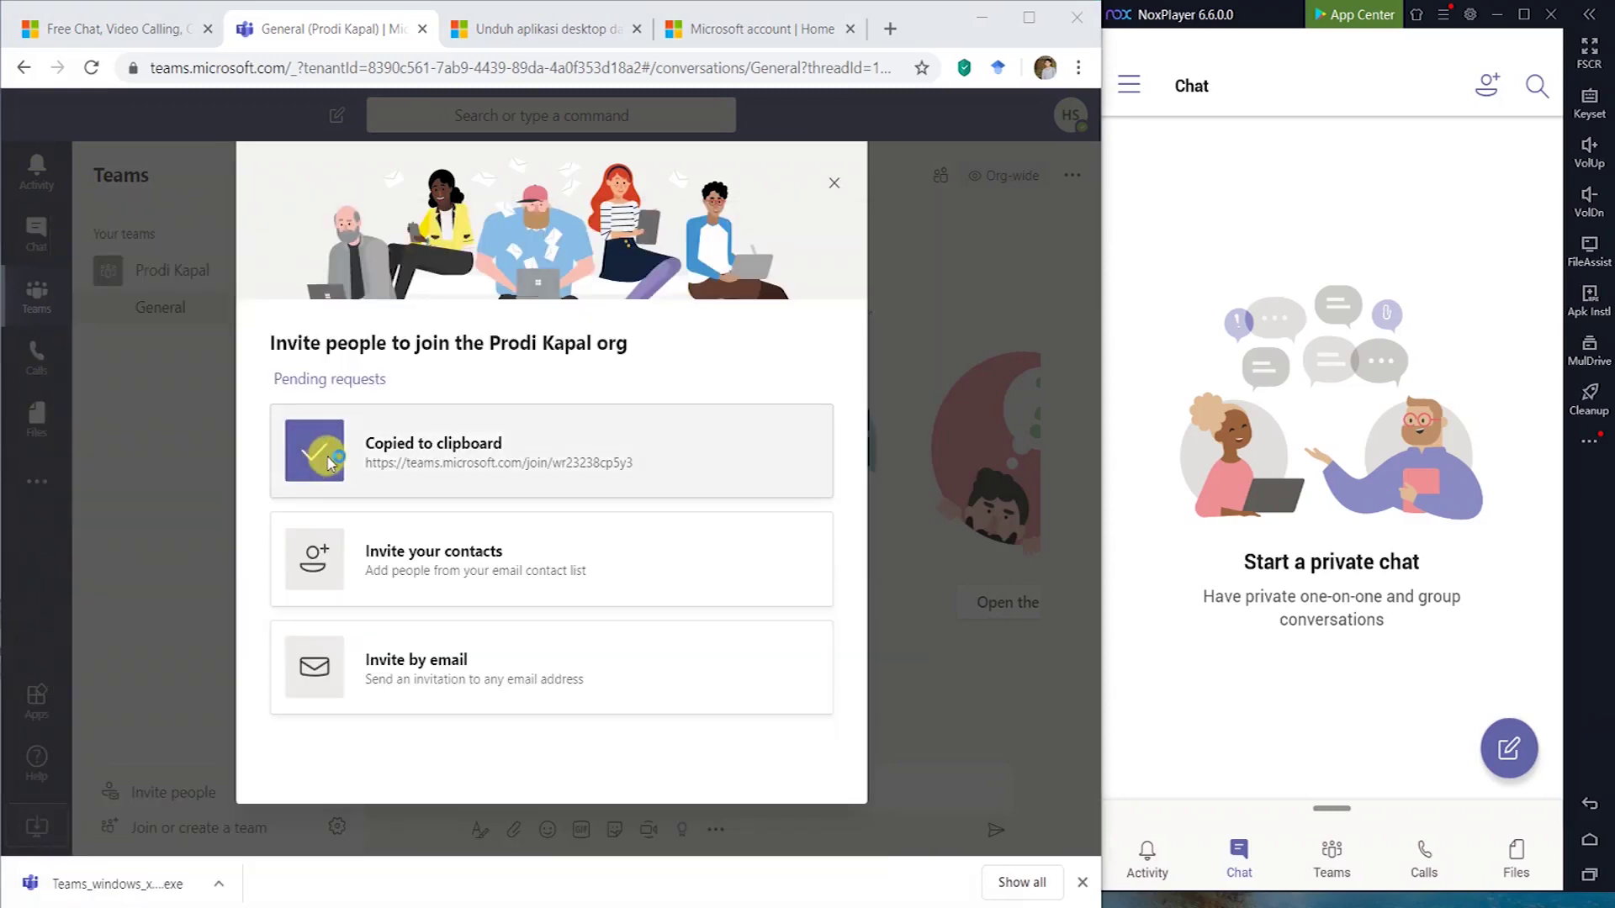
key(ctrl+v)
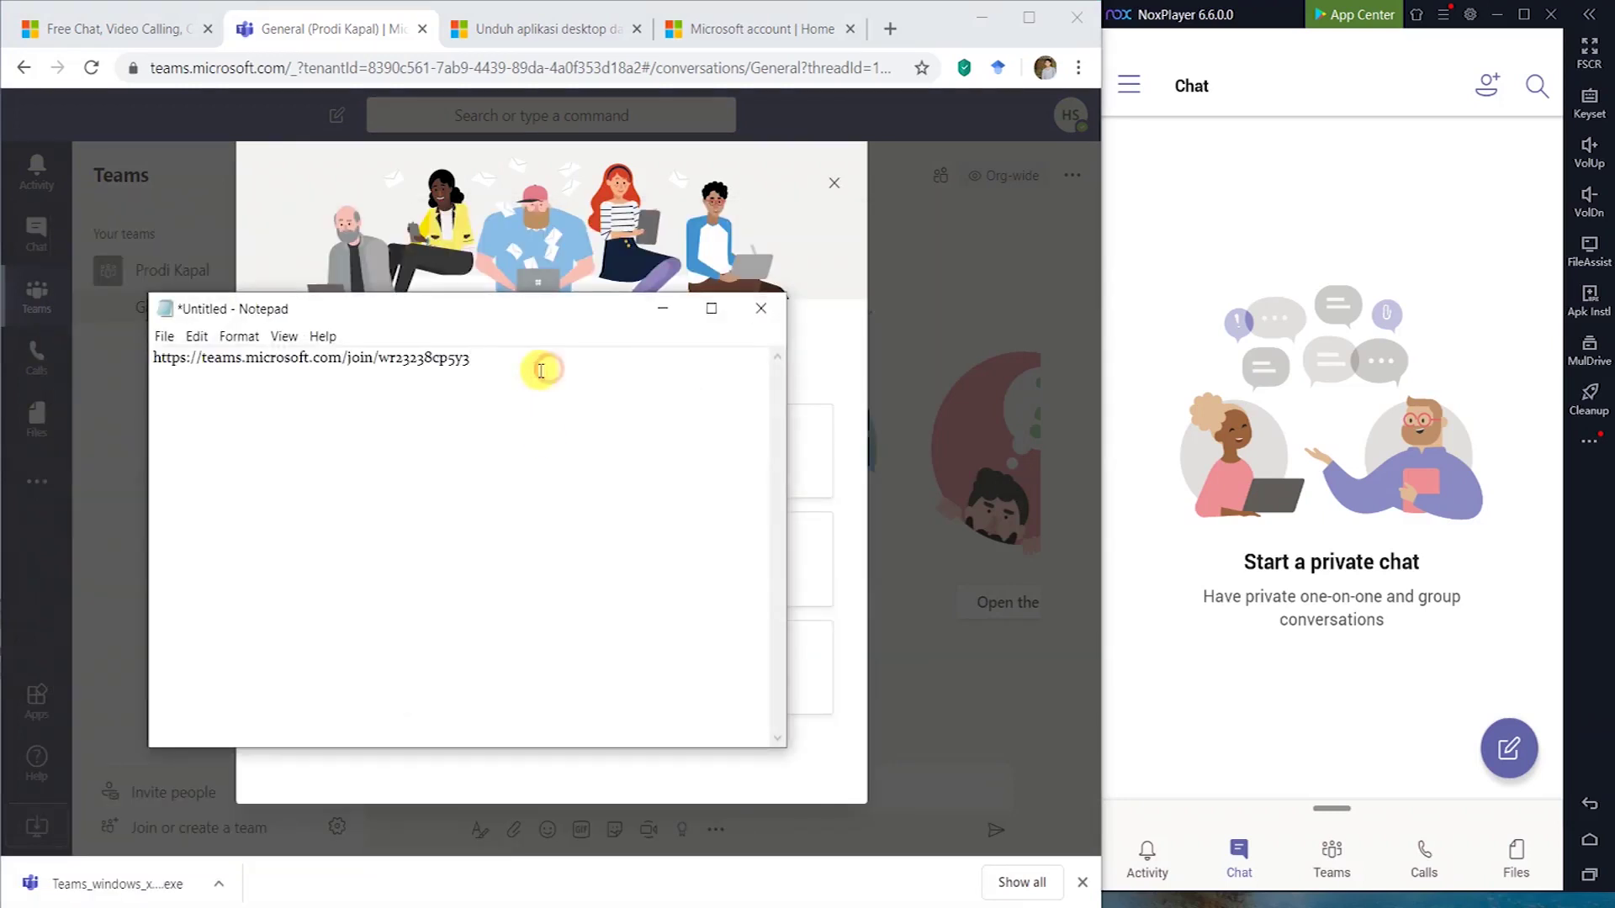
Step: Select the pasted join link in Notepad and bring up its edit menu
drag(541, 362, 115, 353)
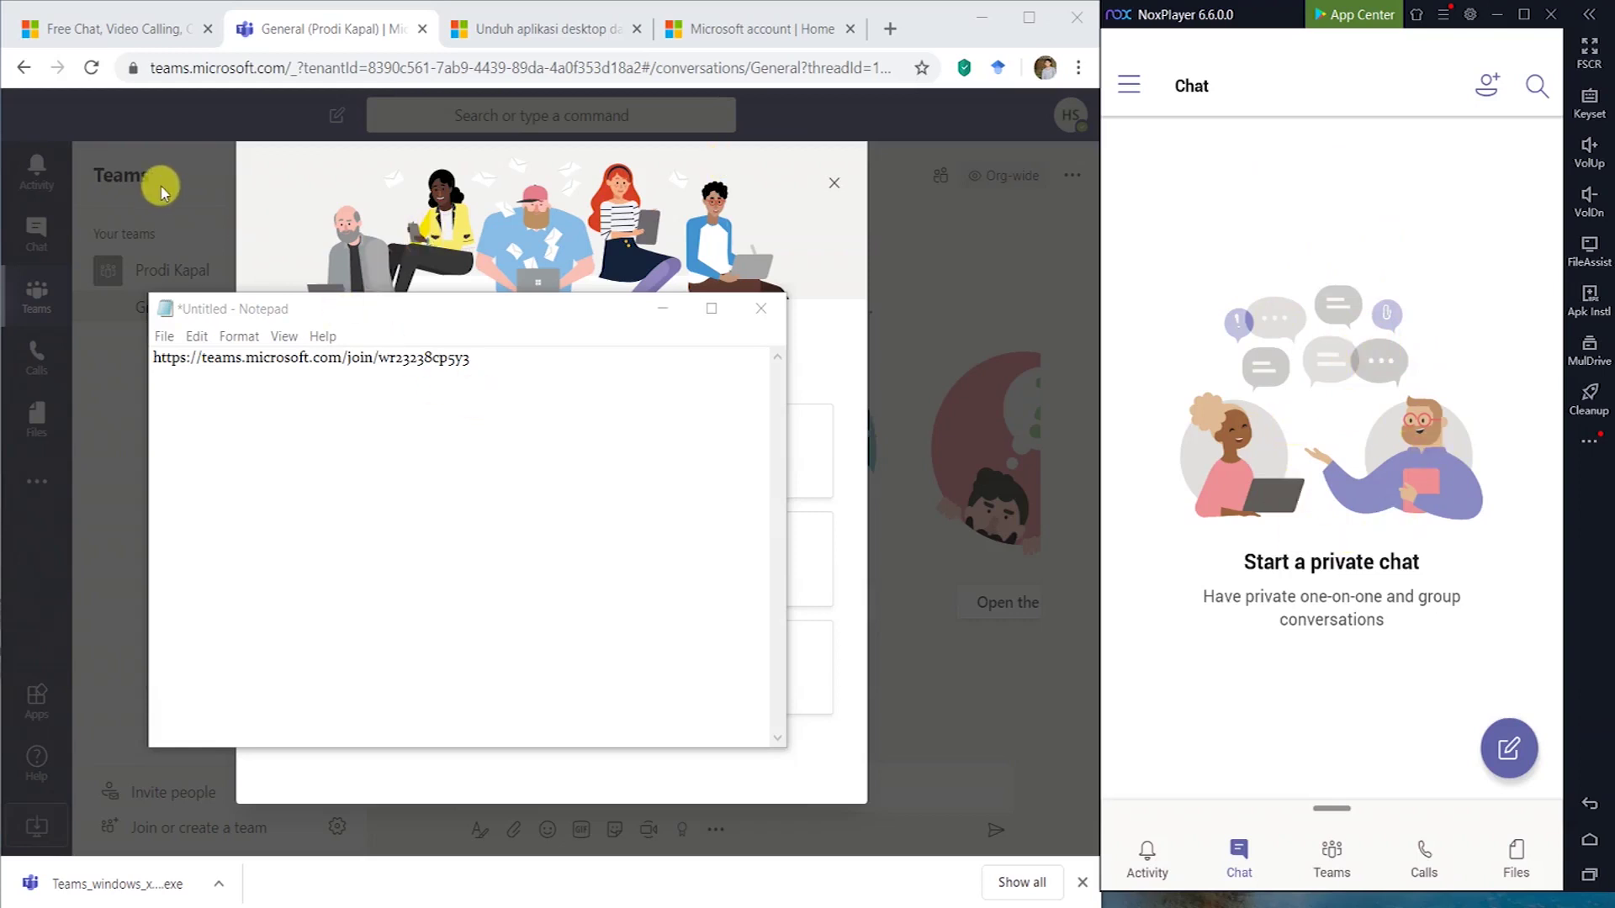
drag(505, 357, 118, 358)
right_click(290, 357)
Step: Copy the join link, send the 'Link microsoft team' email, then switch to Gmail on the phone
click(330, 431)
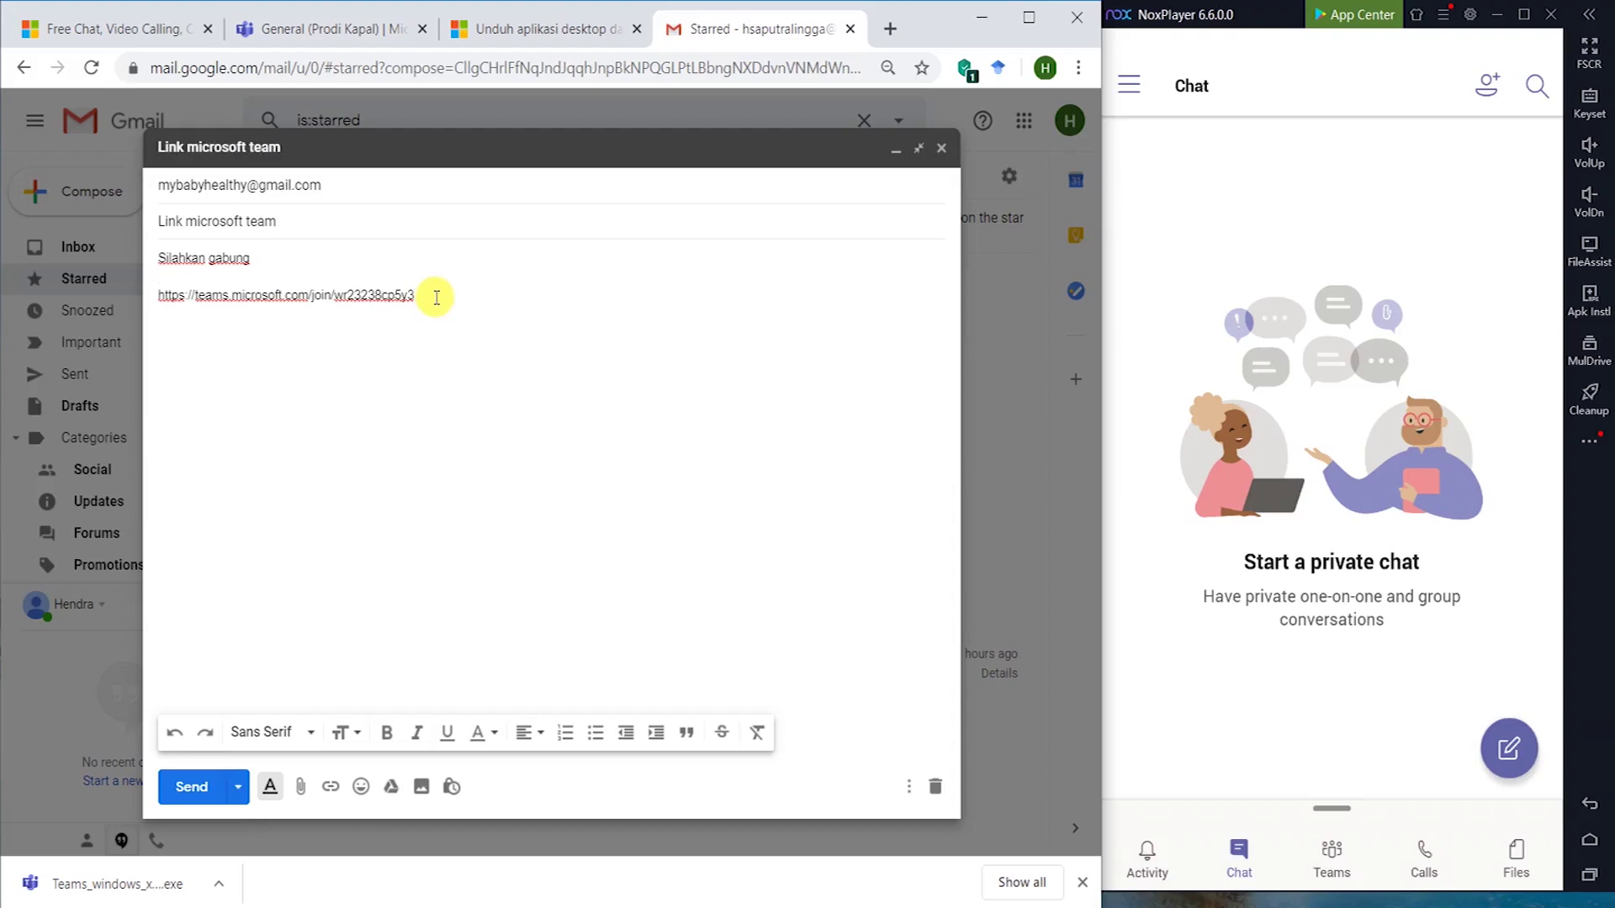
click(782, 587)
click(197, 784)
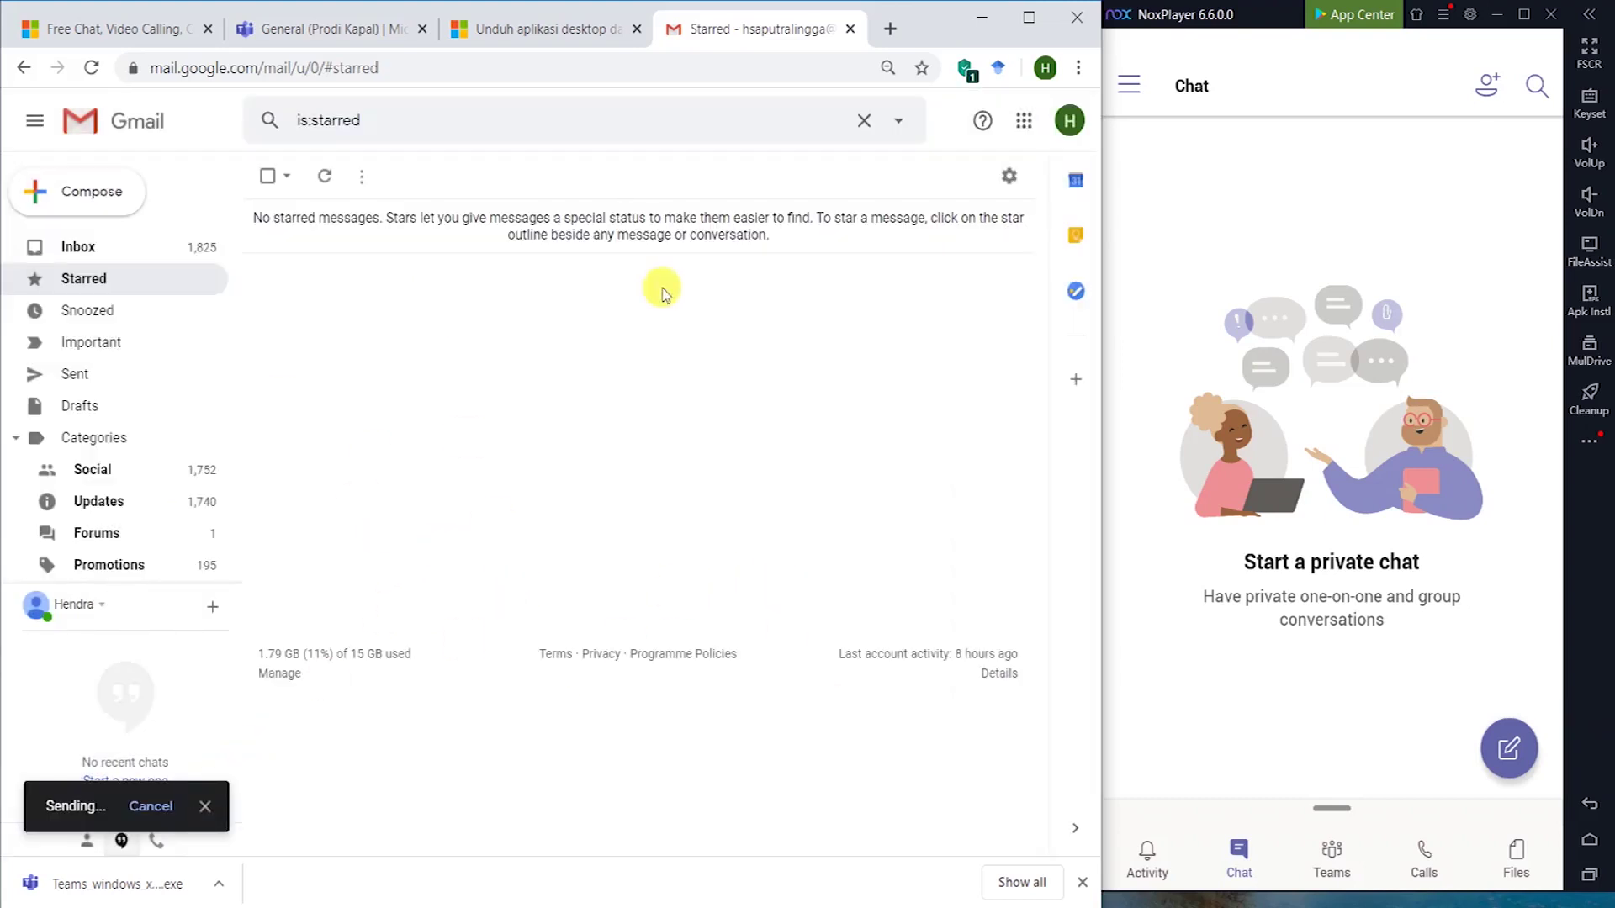
click(1589, 875)
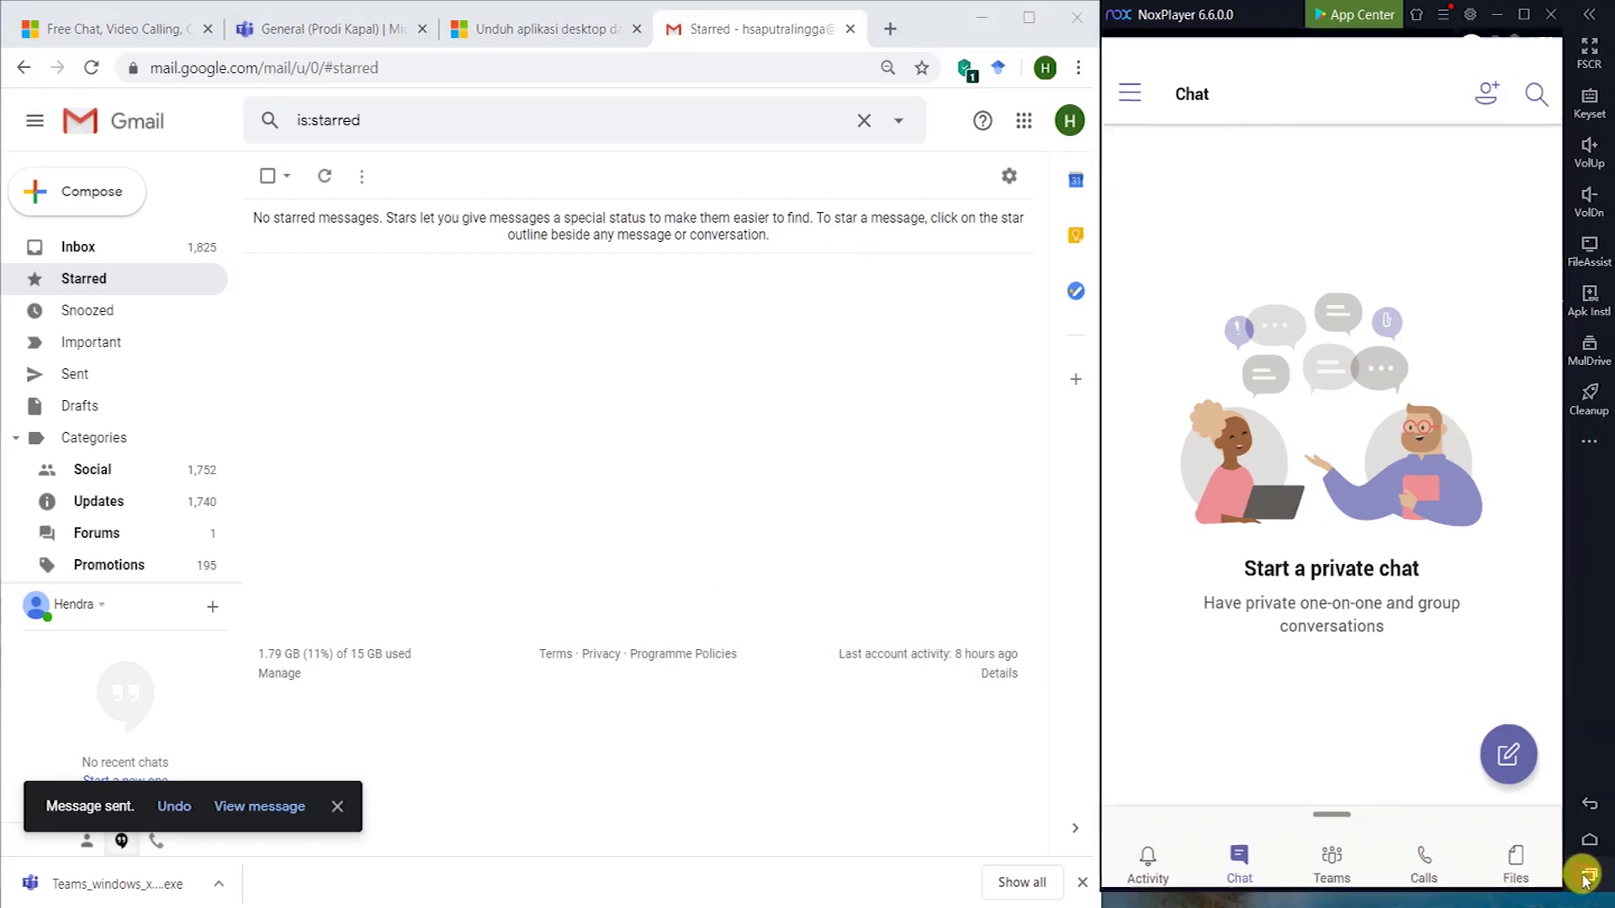
click(1297, 329)
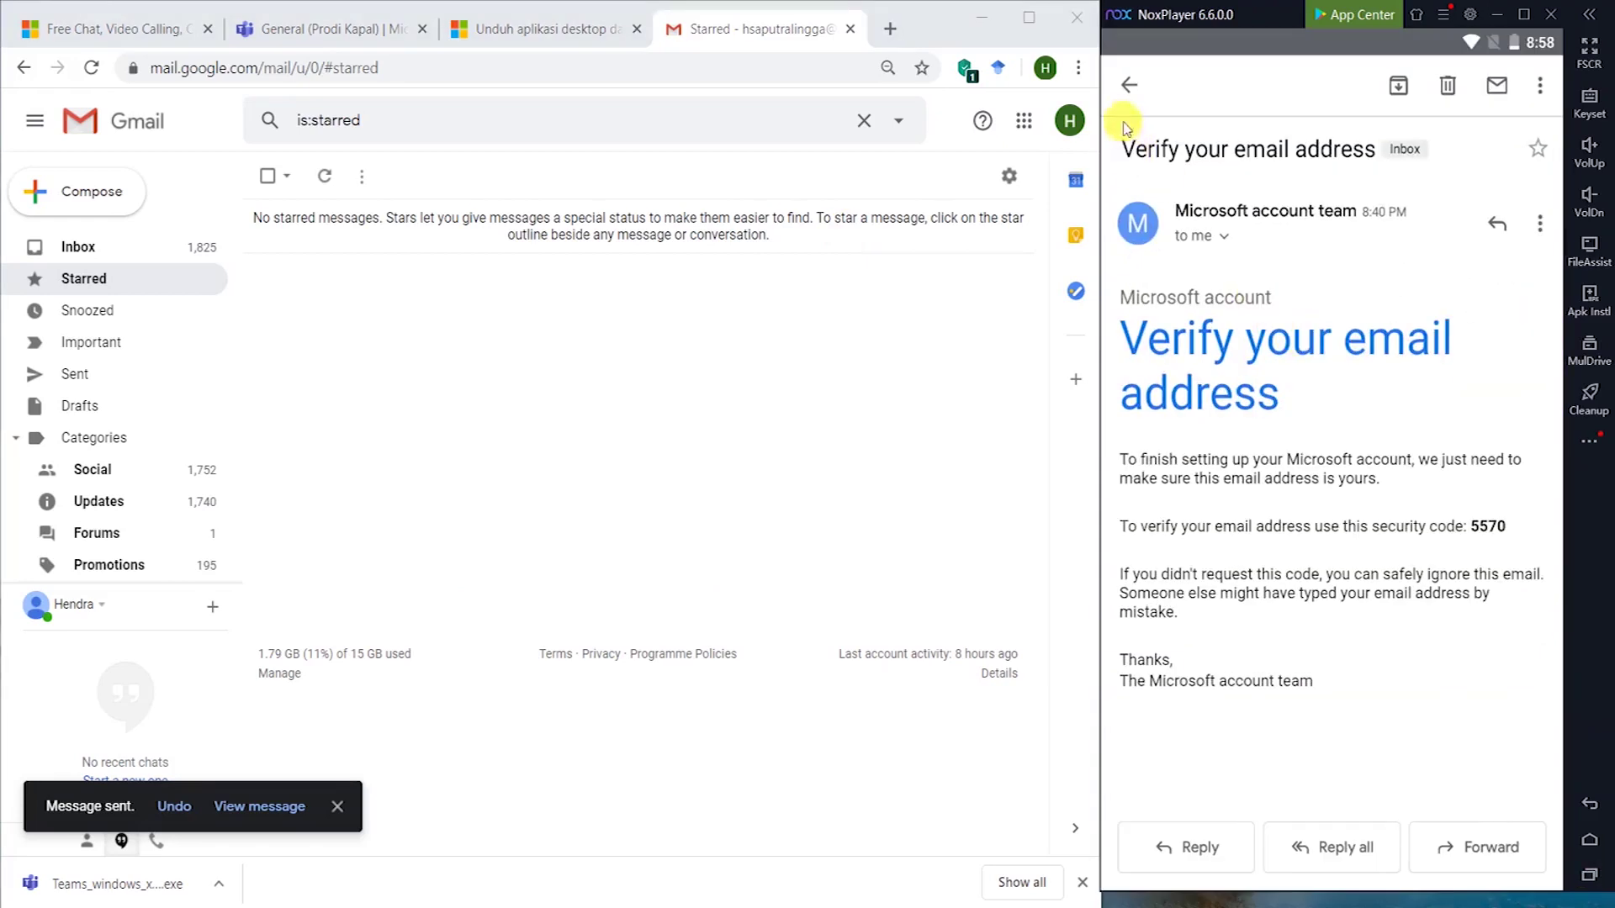
Step: Refresh the phone inbox, open 'Link microsoft team' and open its join link in Chrome, always
scroll(1131, 84, down, 1)
click(1131, 84)
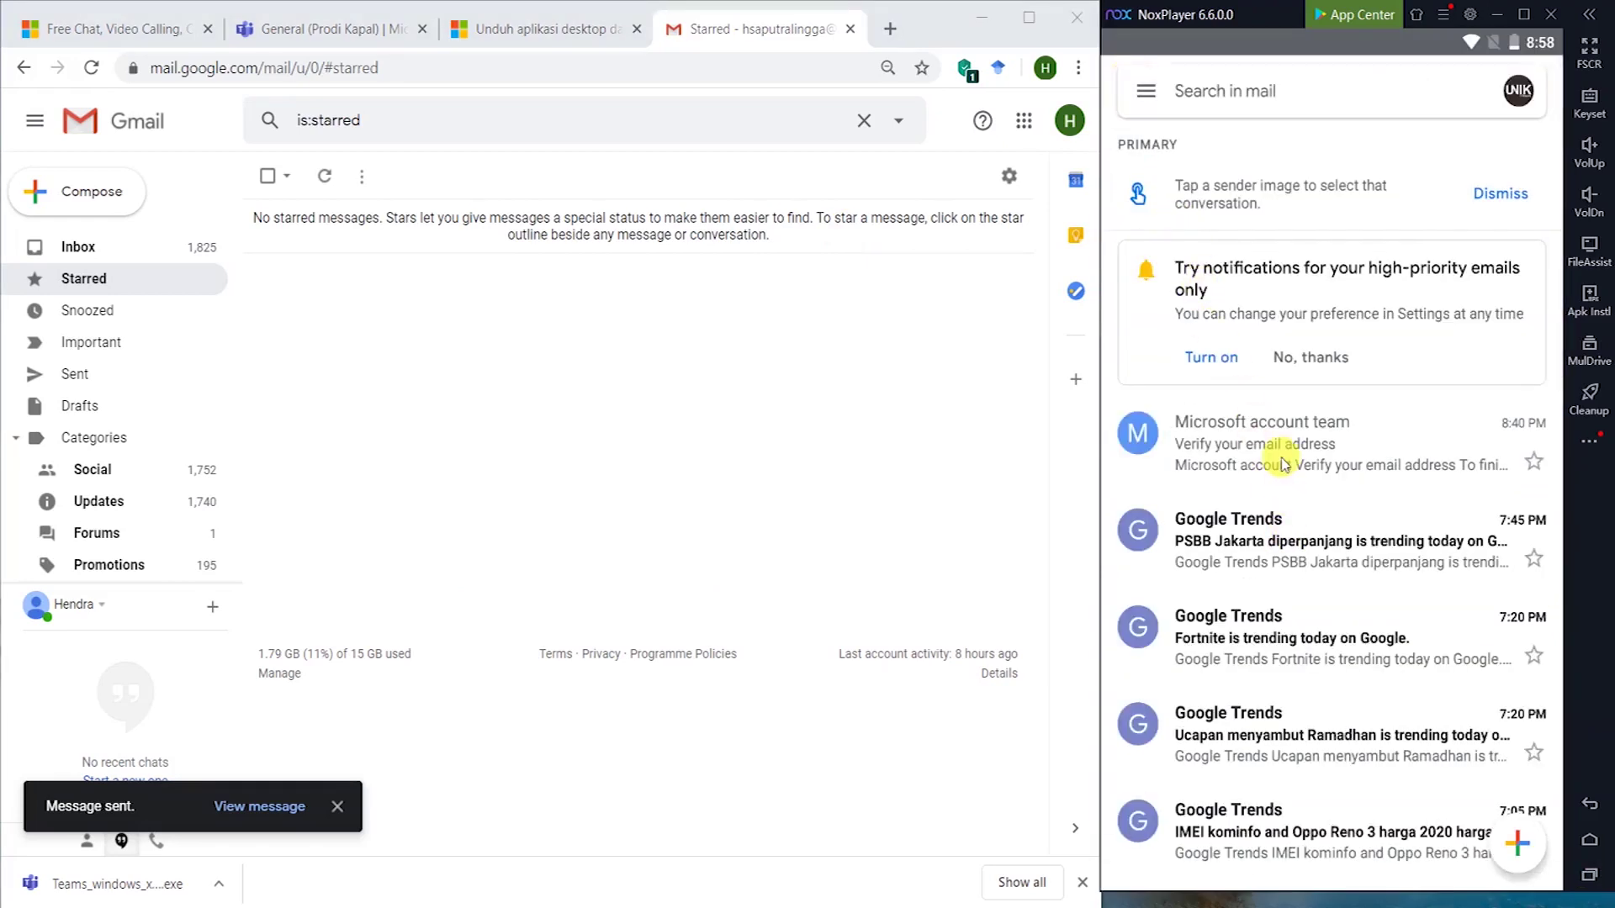
drag(1281, 463, 1161, 714)
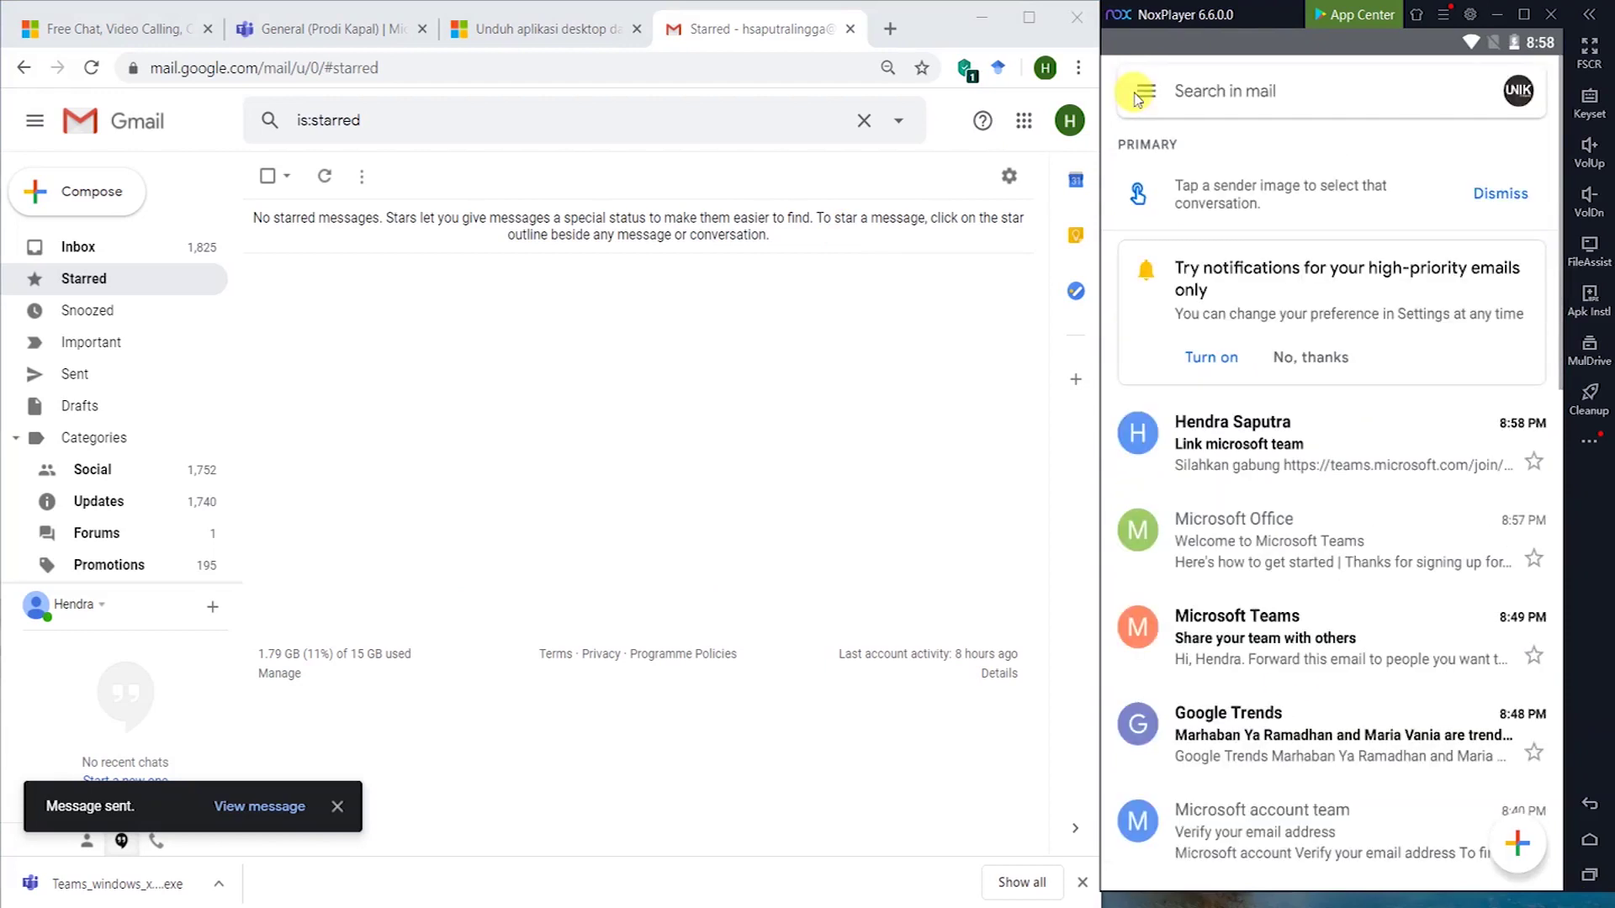
click(1249, 425)
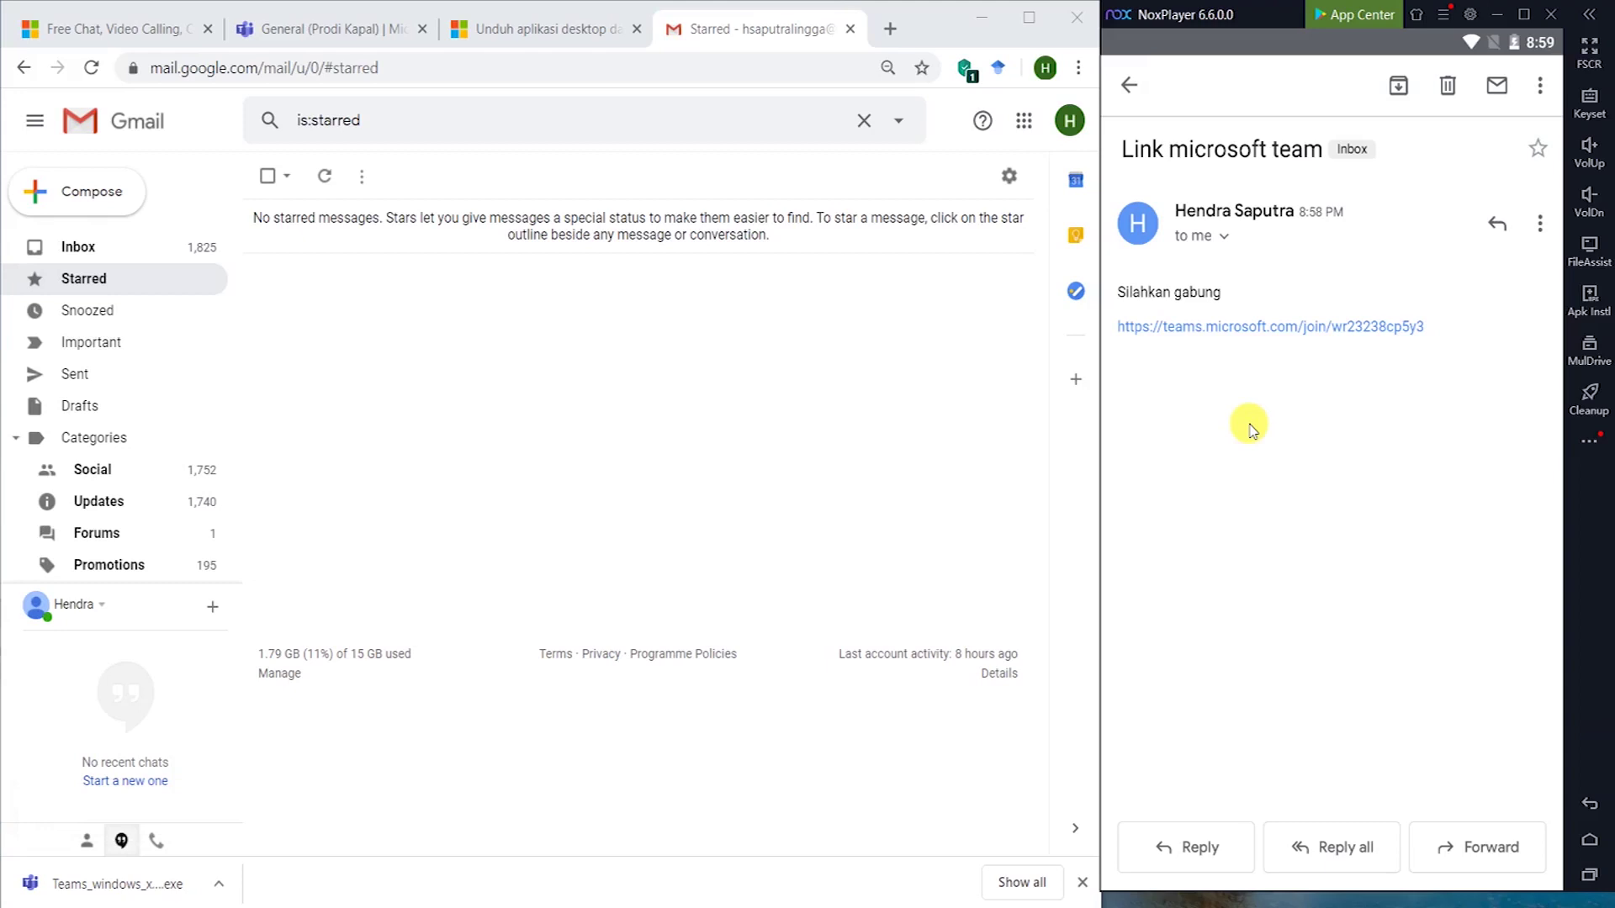
click(1246, 337)
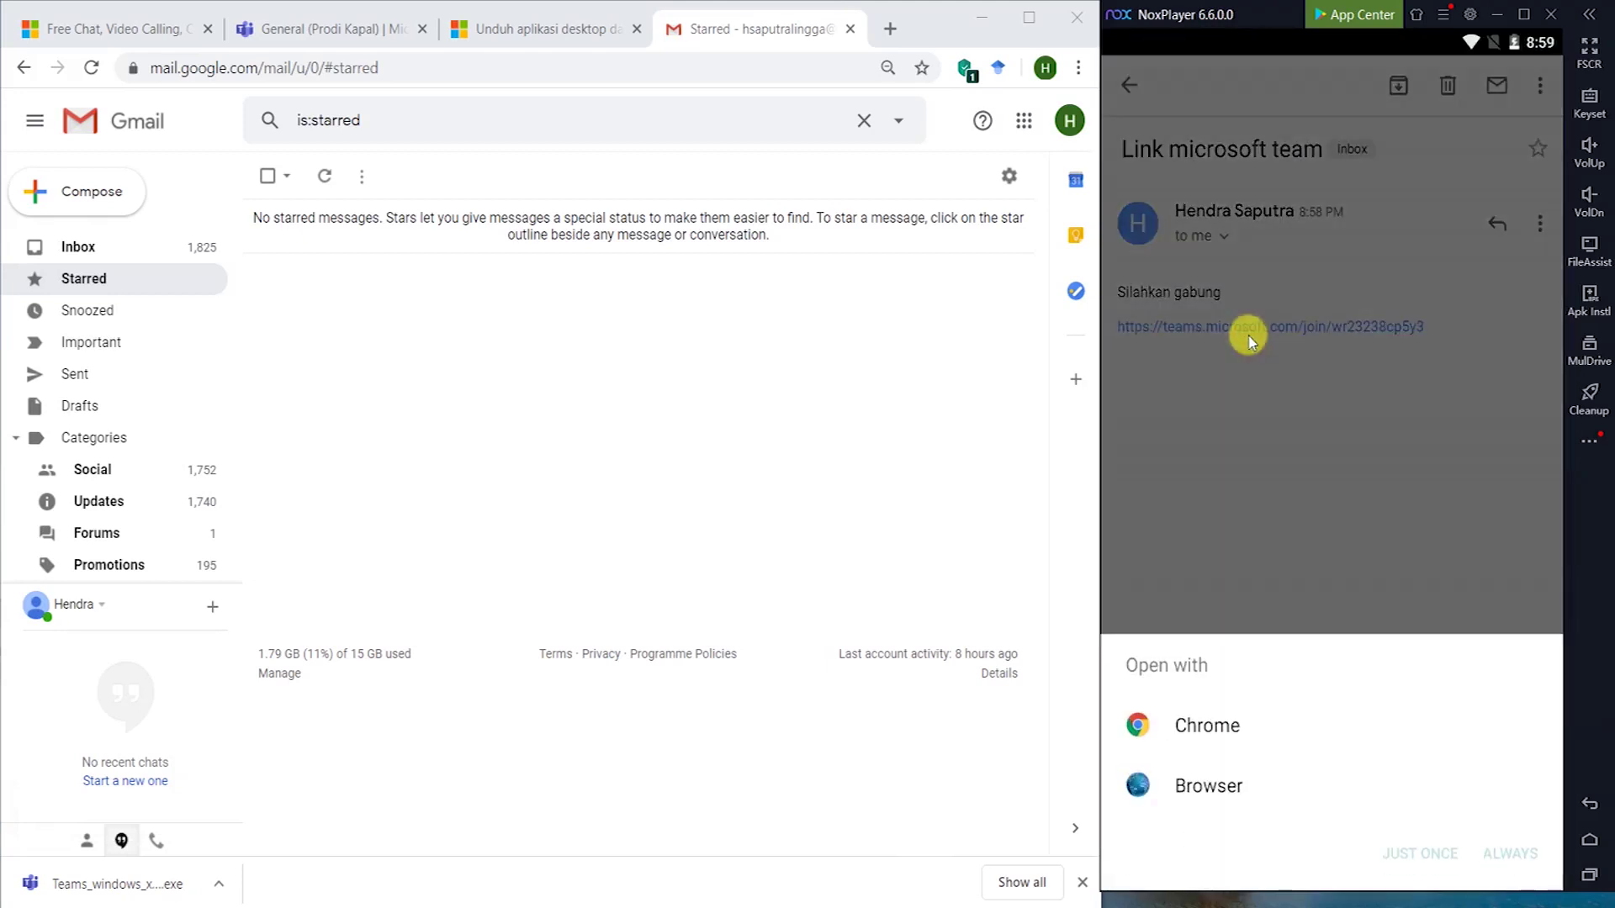
click(1237, 717)
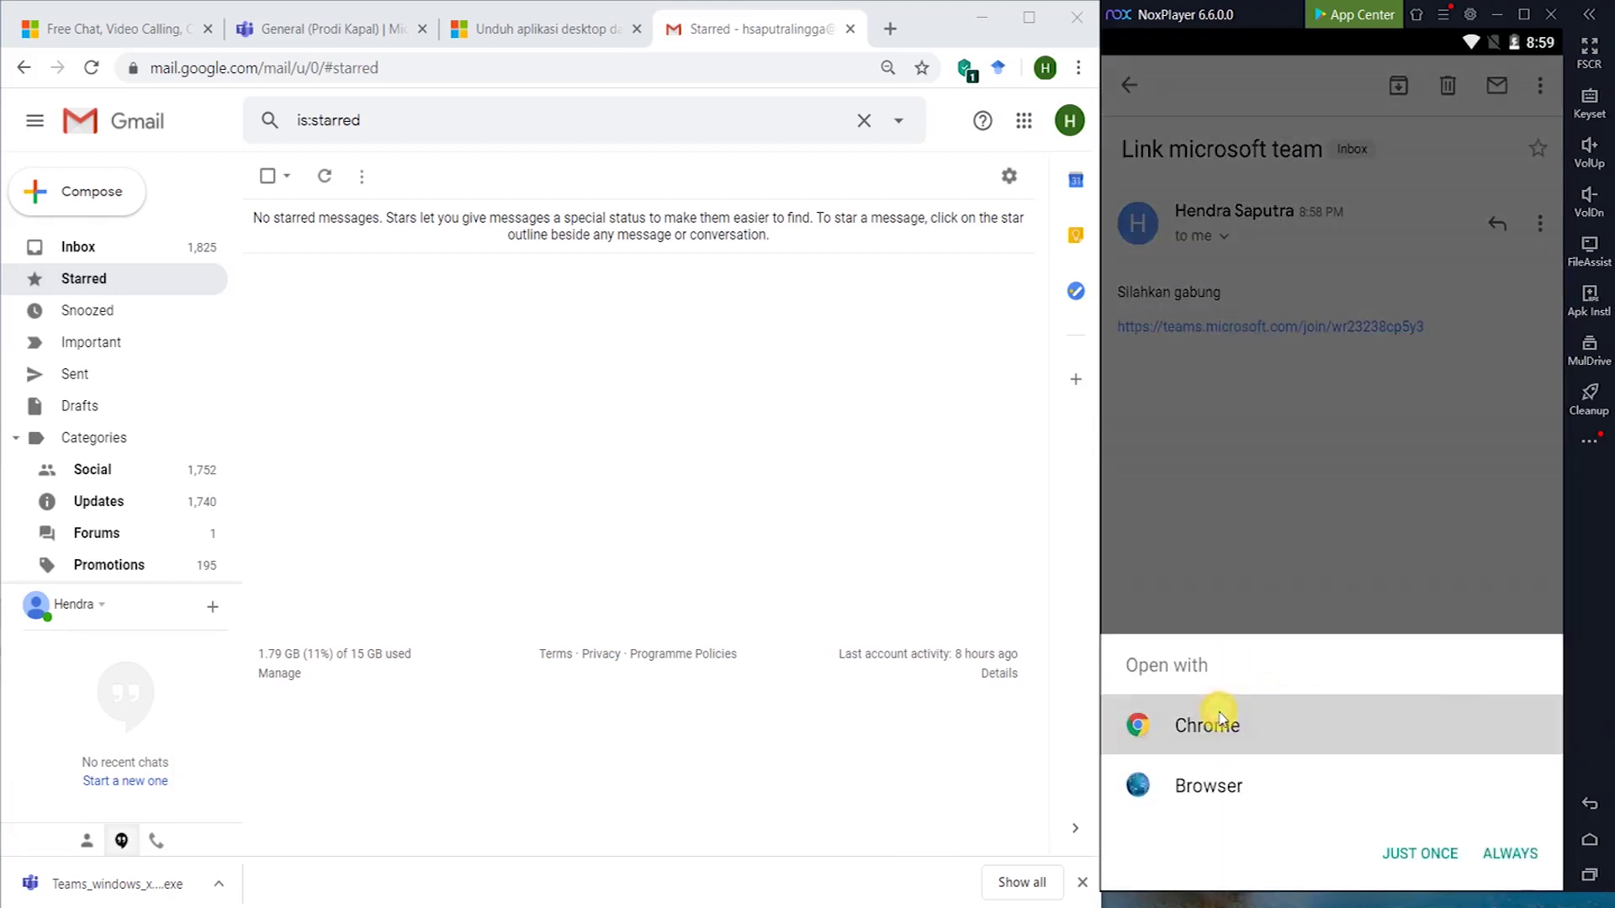
click(1511, 852)
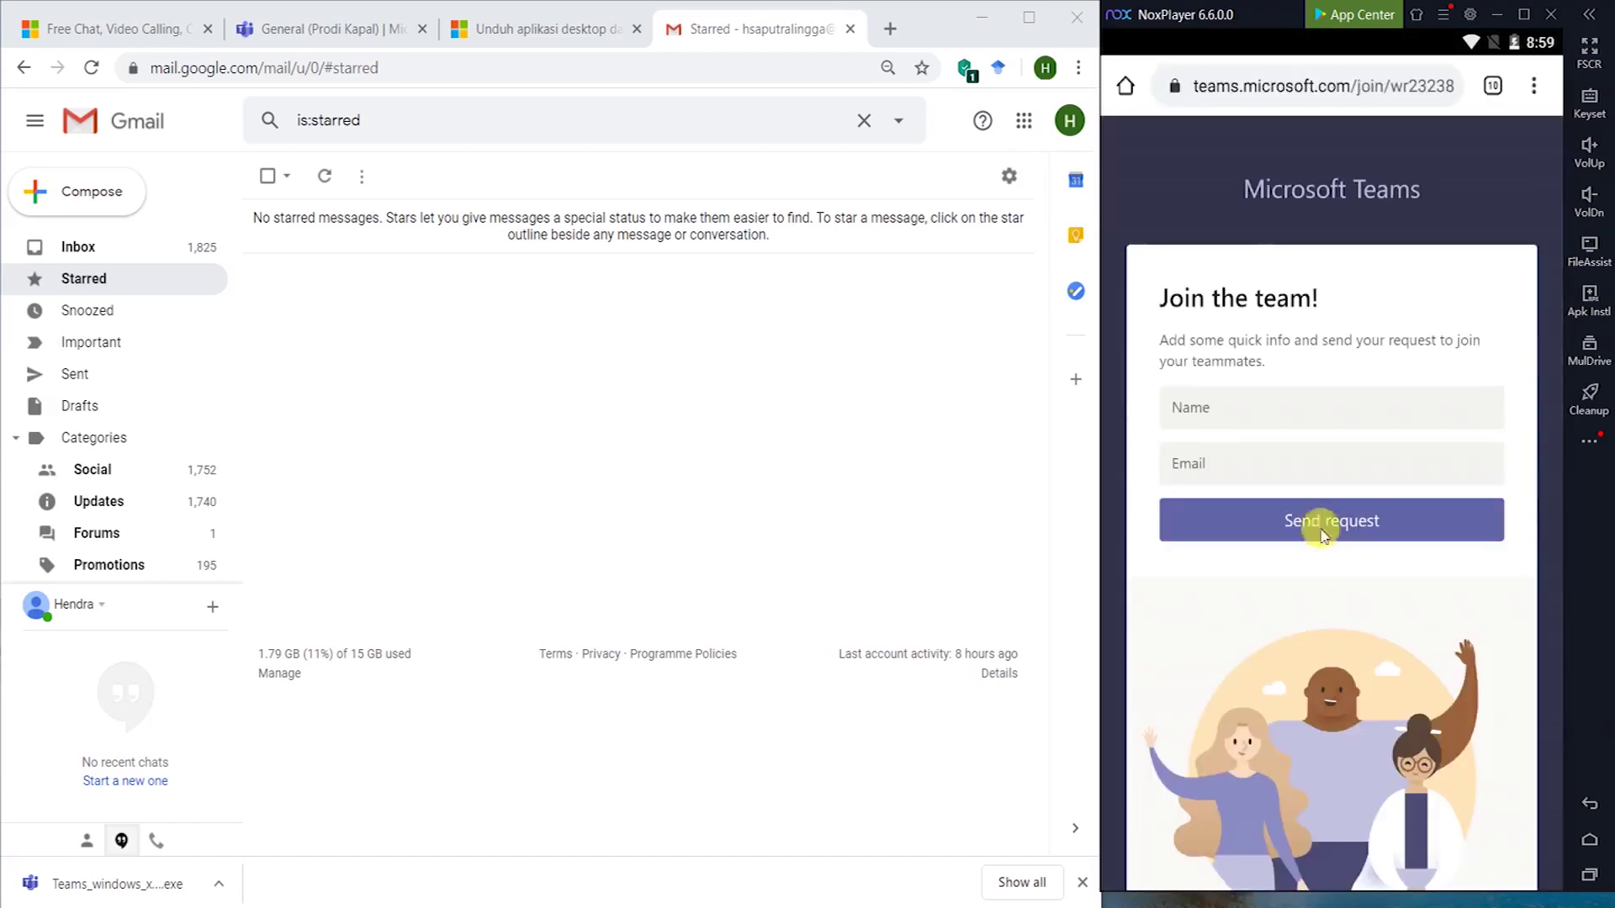
Step: Fill the Join the team form with the account holder's name and e-mail, then send the request
click(1204, 421)
click(1207, 461)
click(1224, 416)
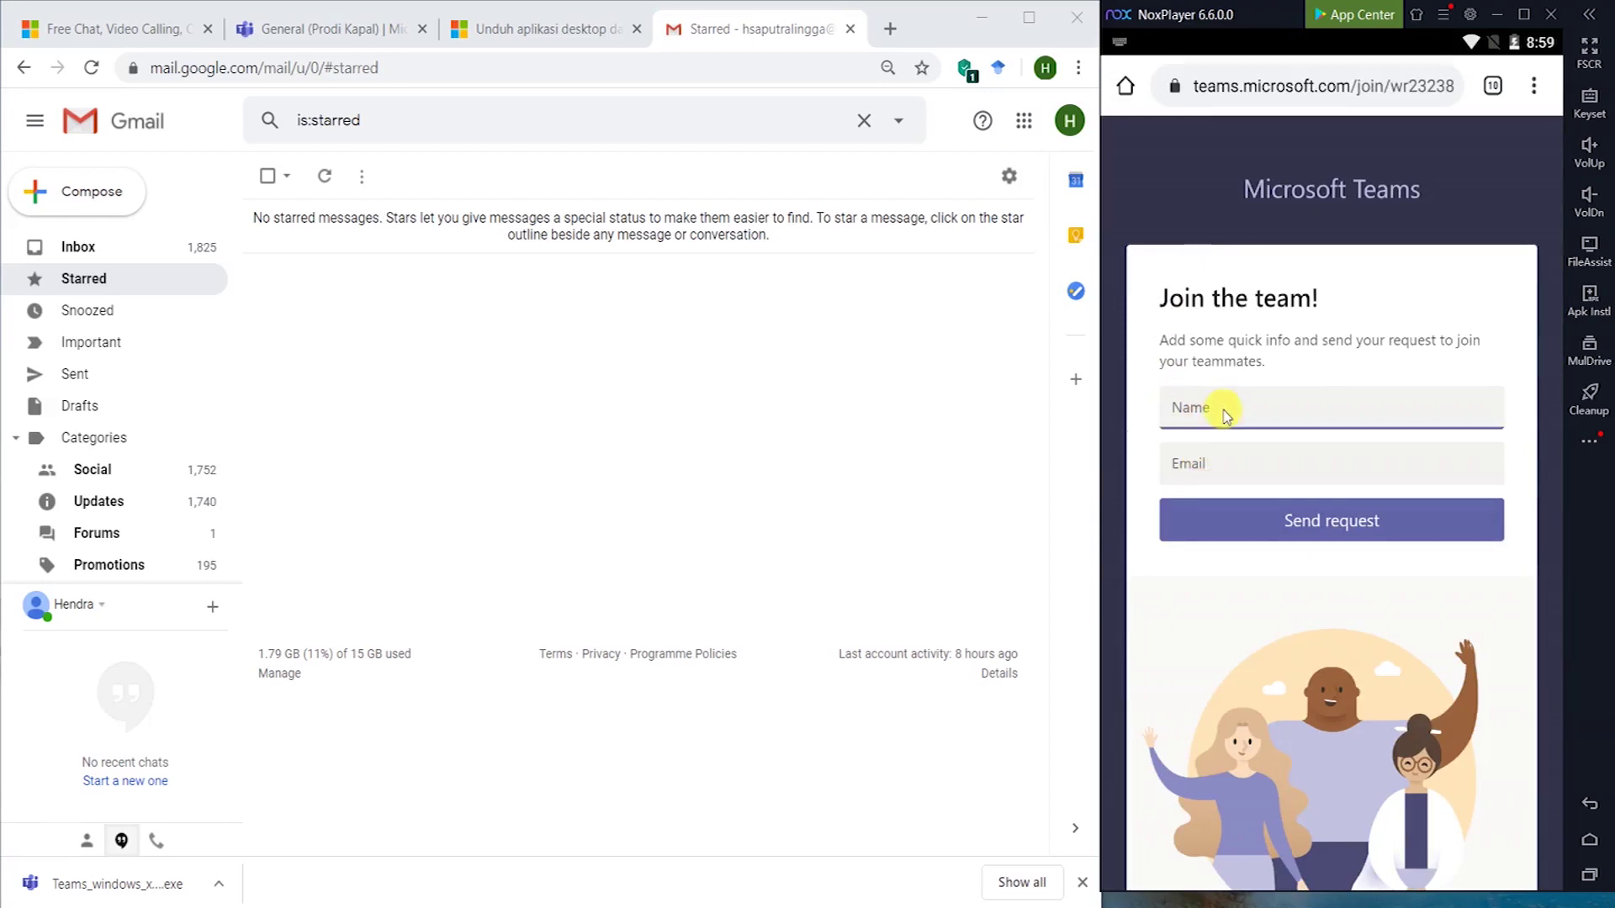
click(1219, 465)
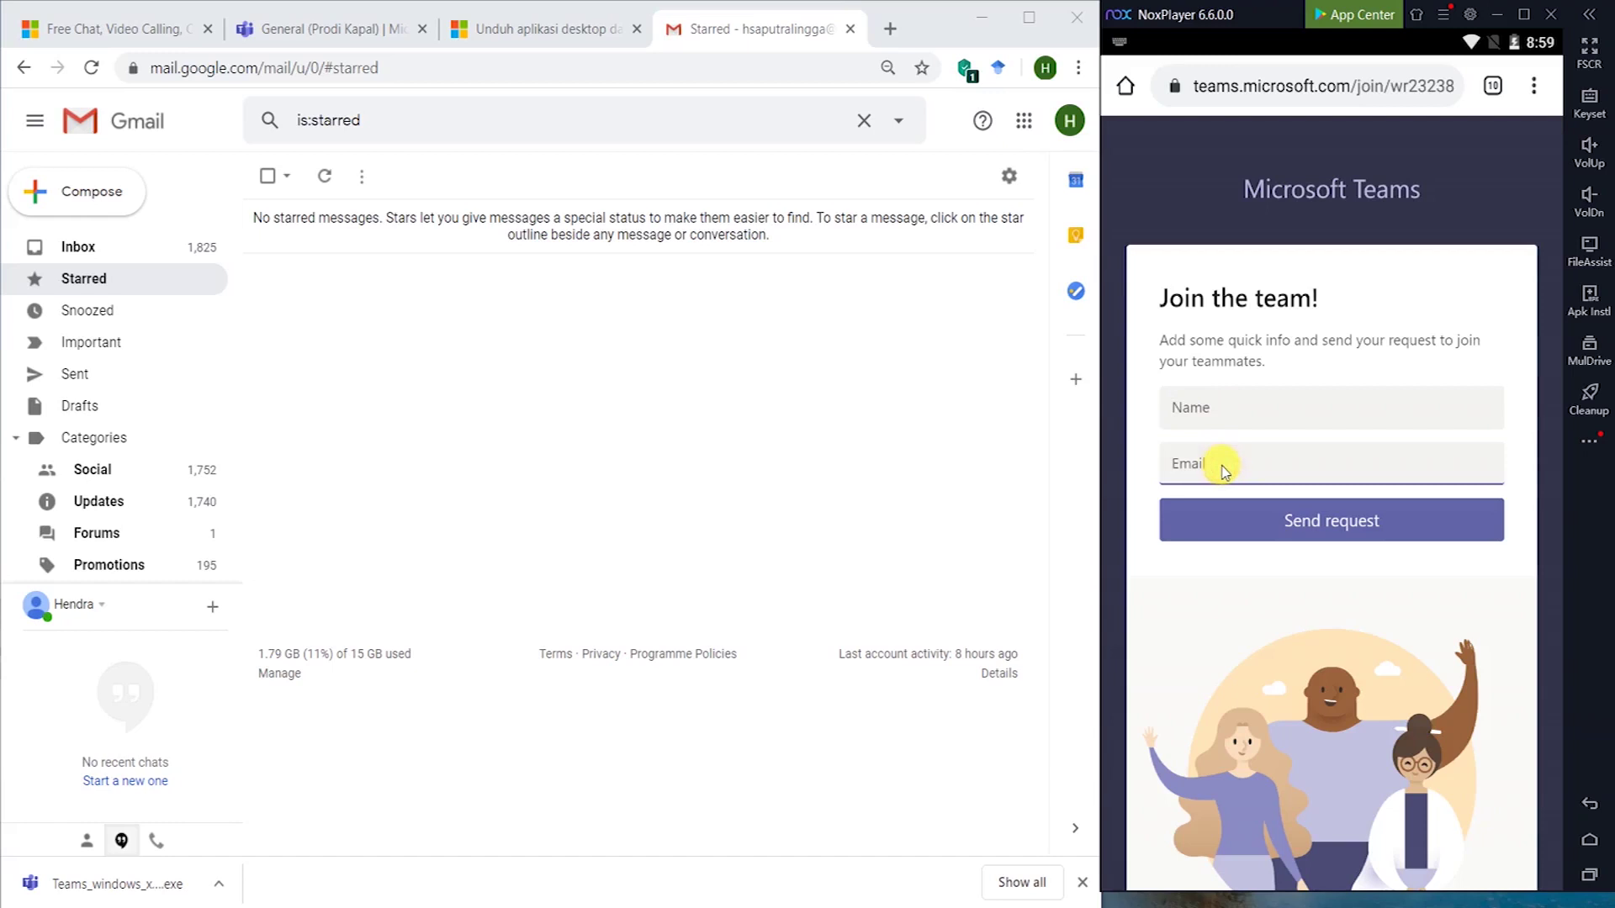
click(1230, 467)
click(1240, 412)
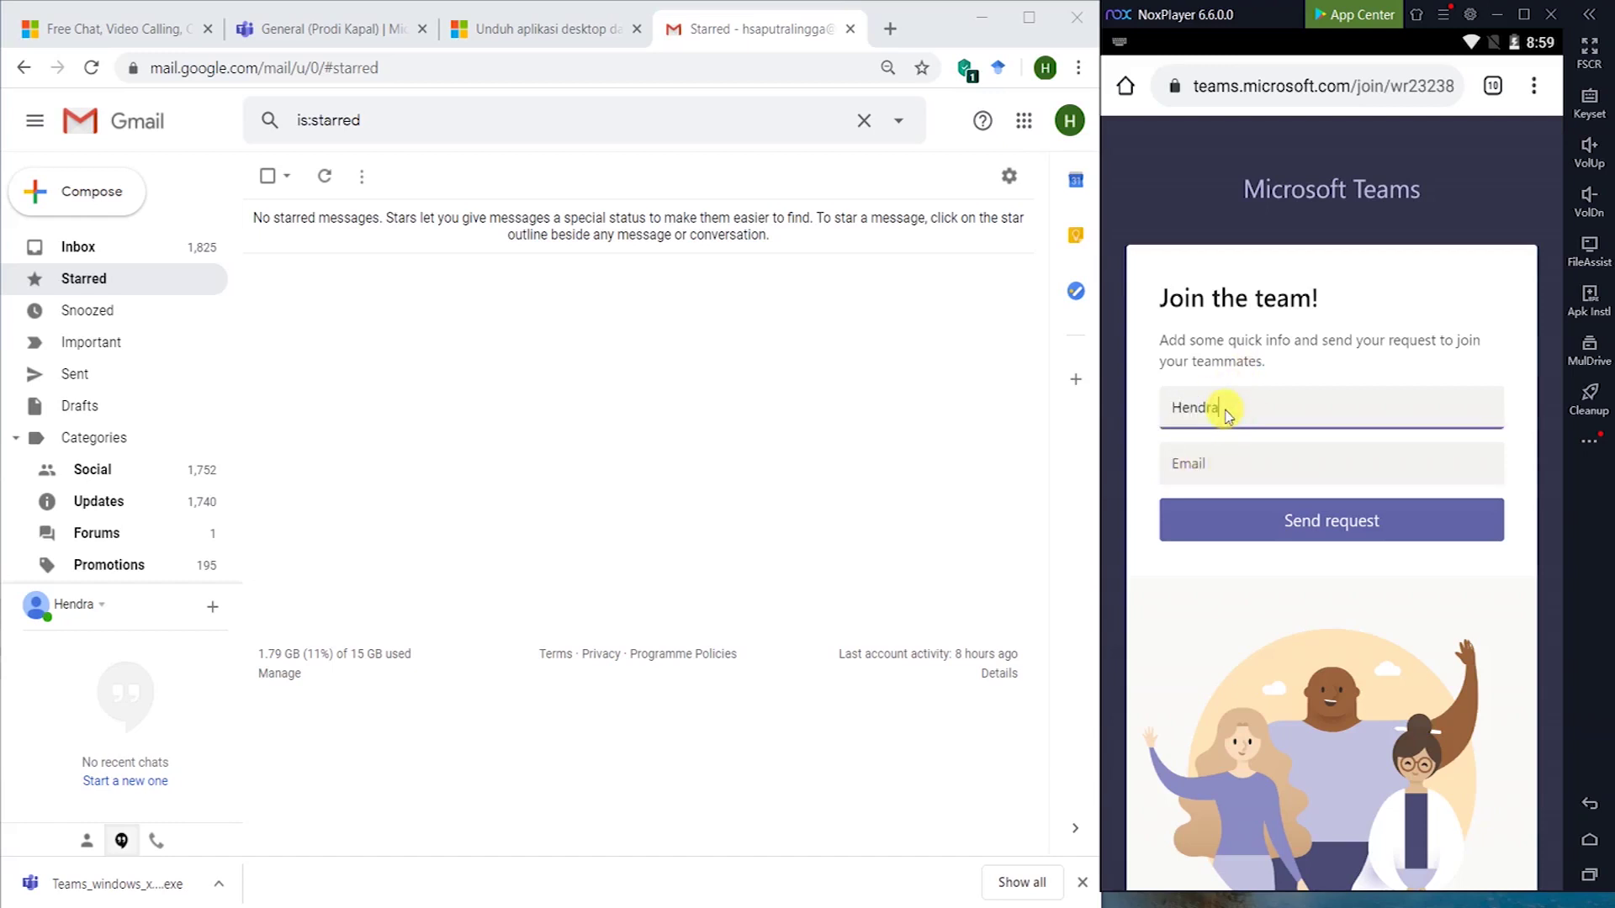
click(1235, 469)
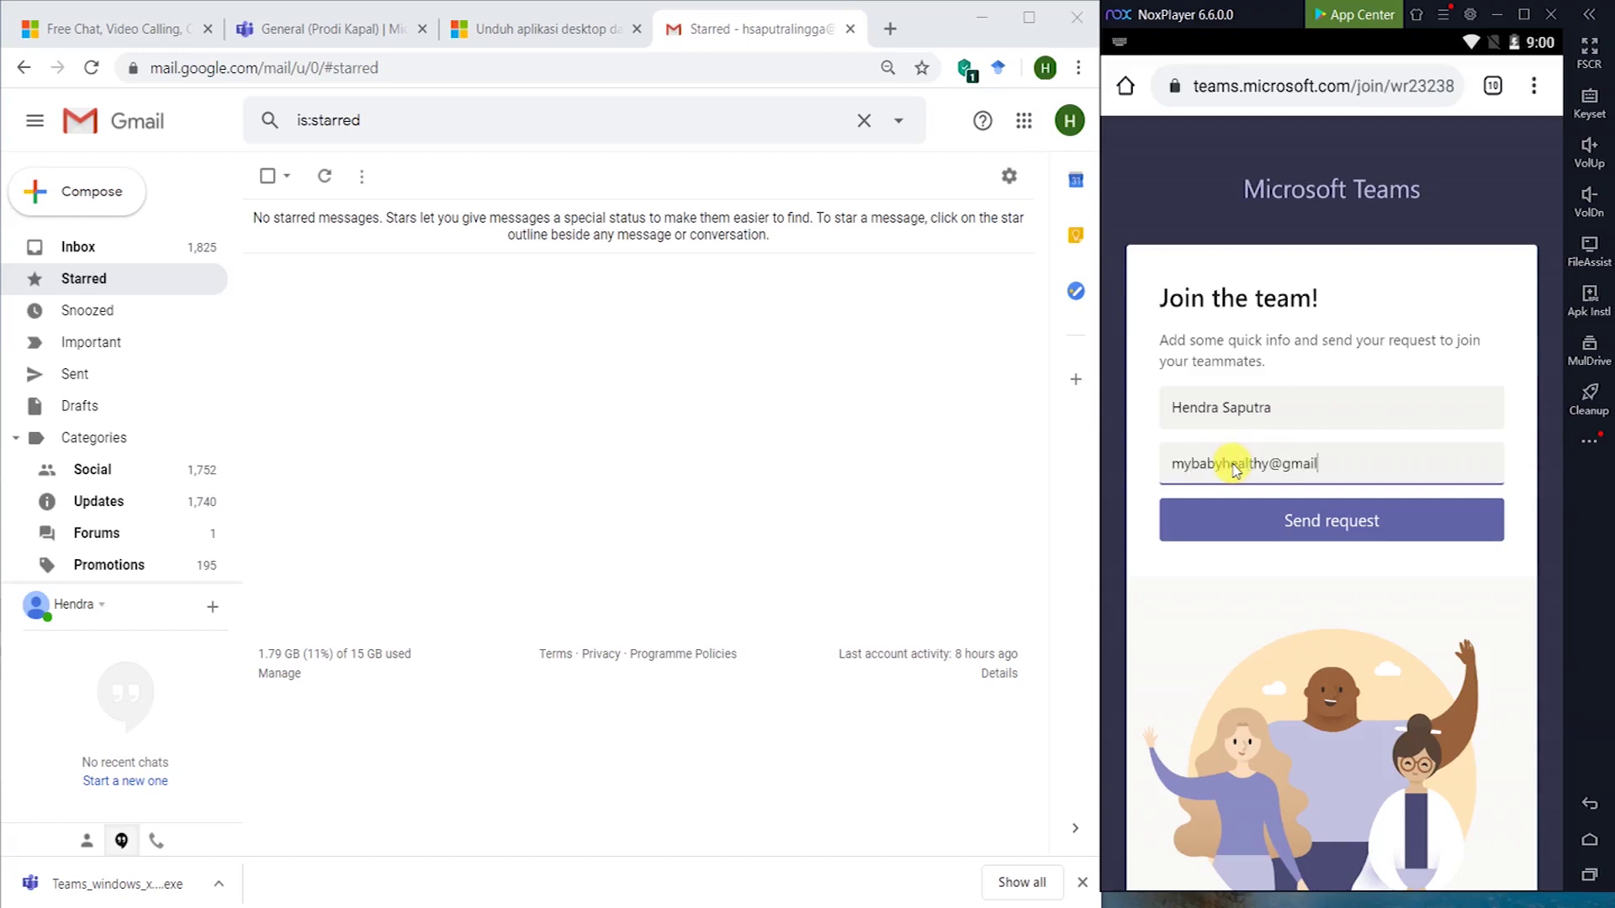
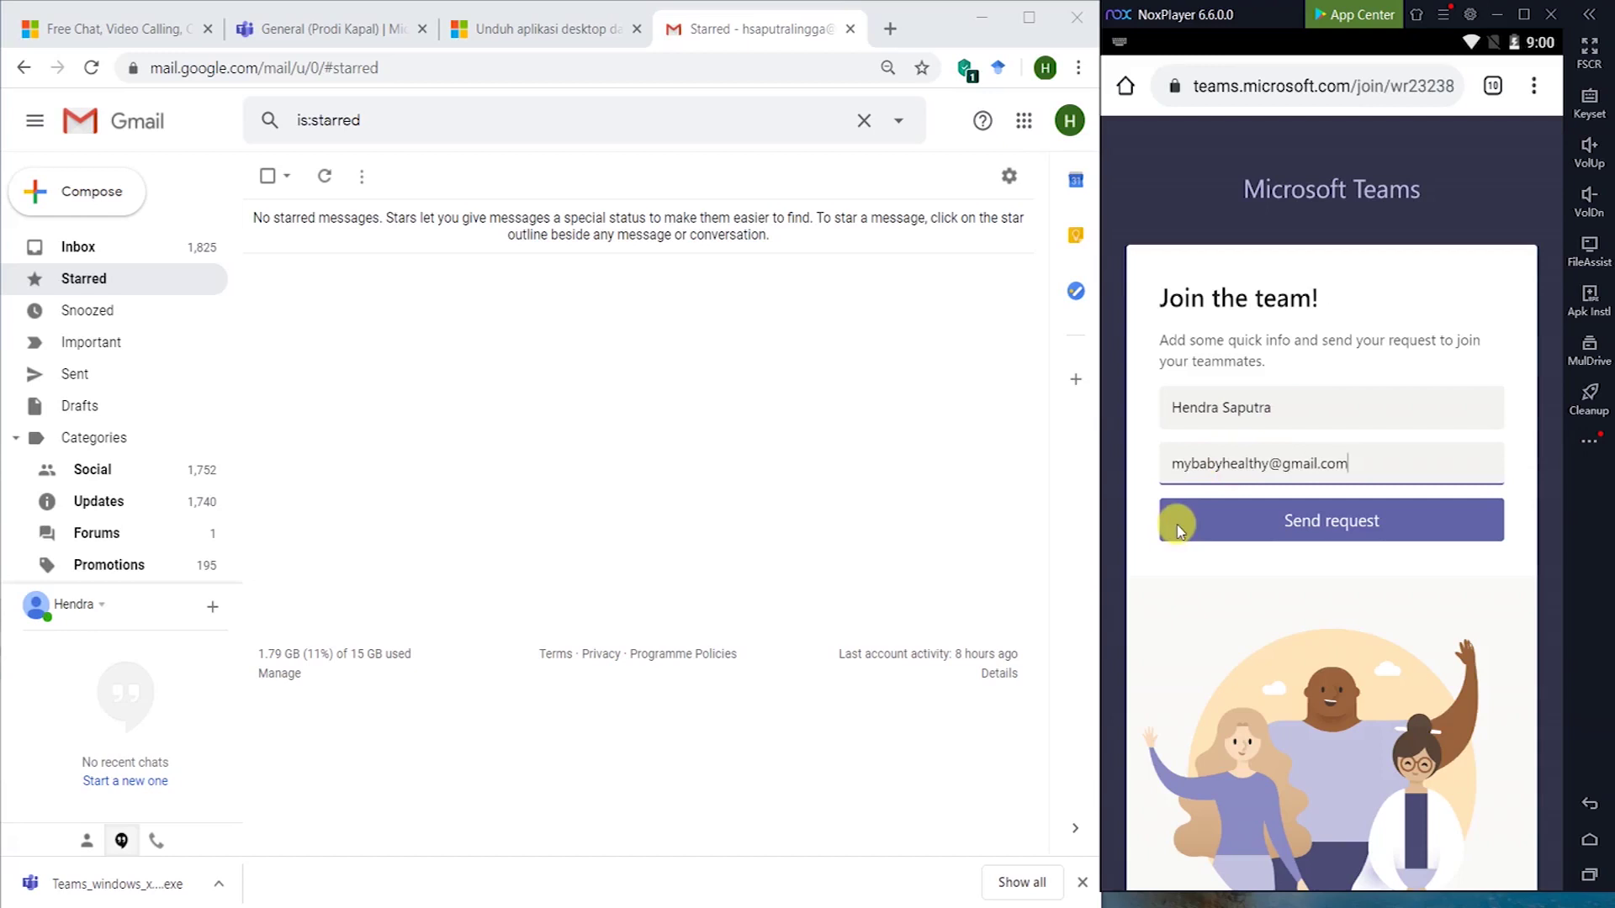
click(1328, 530)
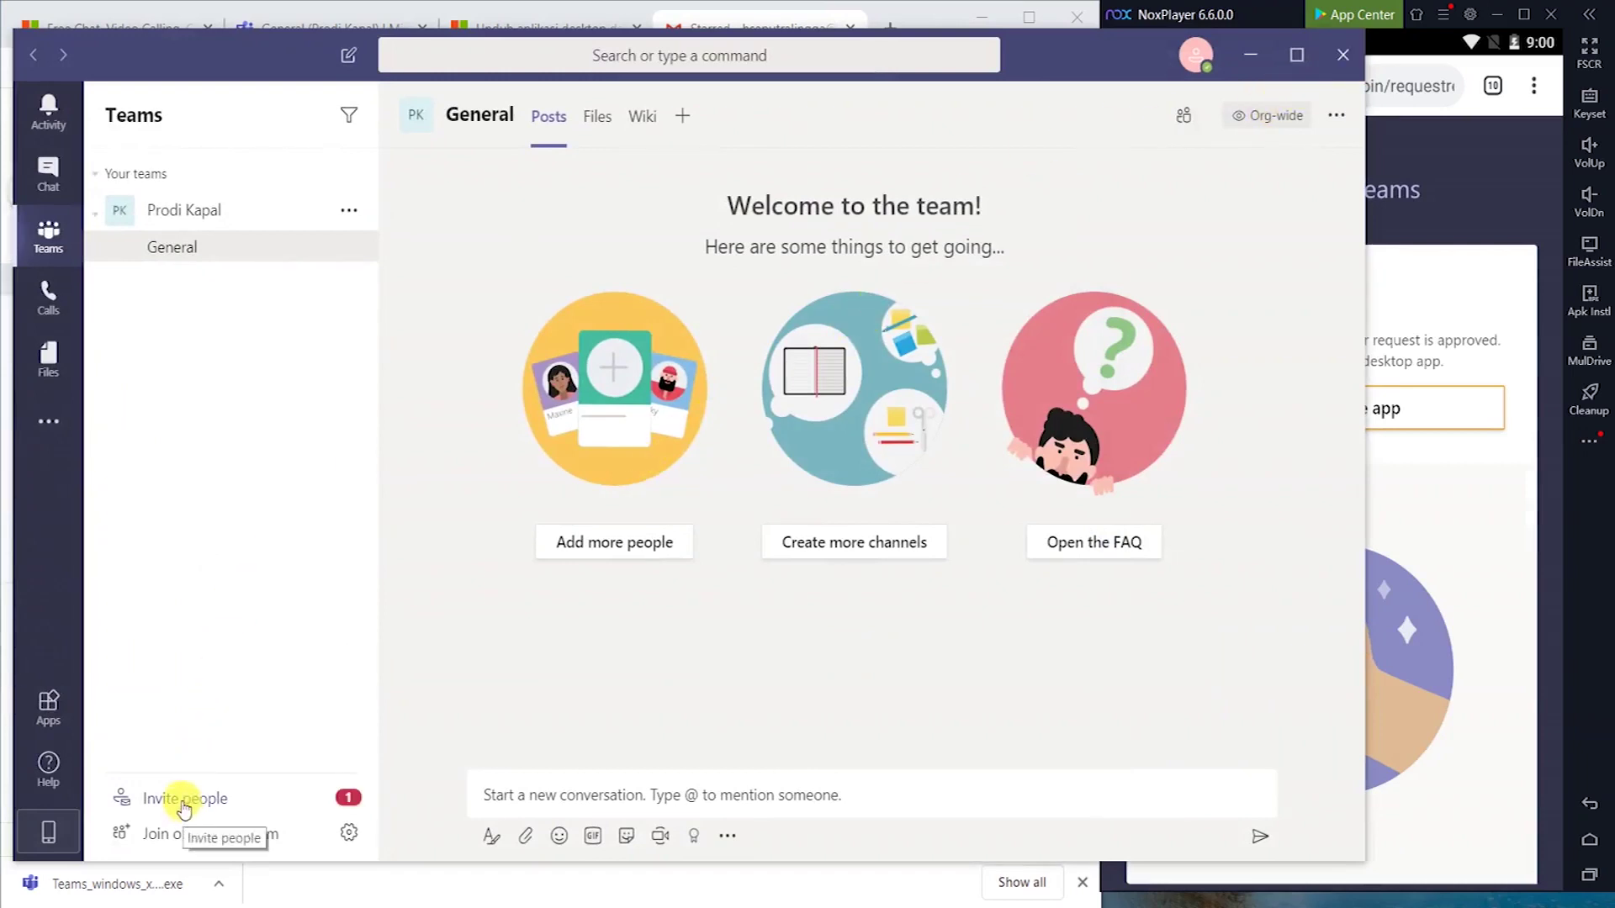
Step: Approve the second account's join request under Invite people > Pending requests
click(195, 804)
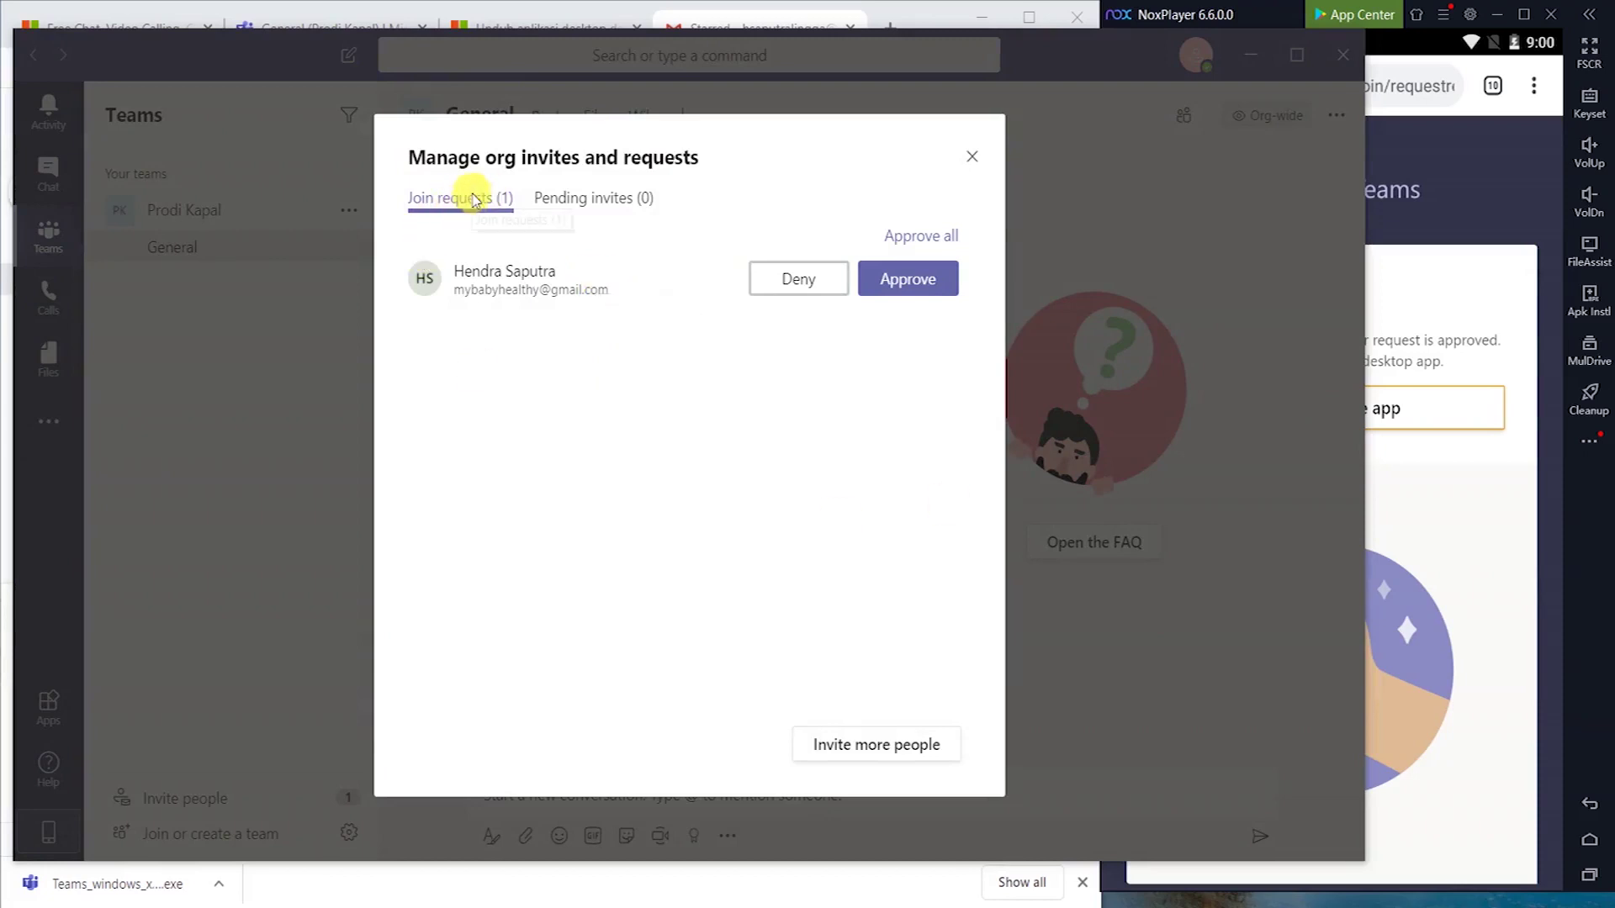
click(969, 157)
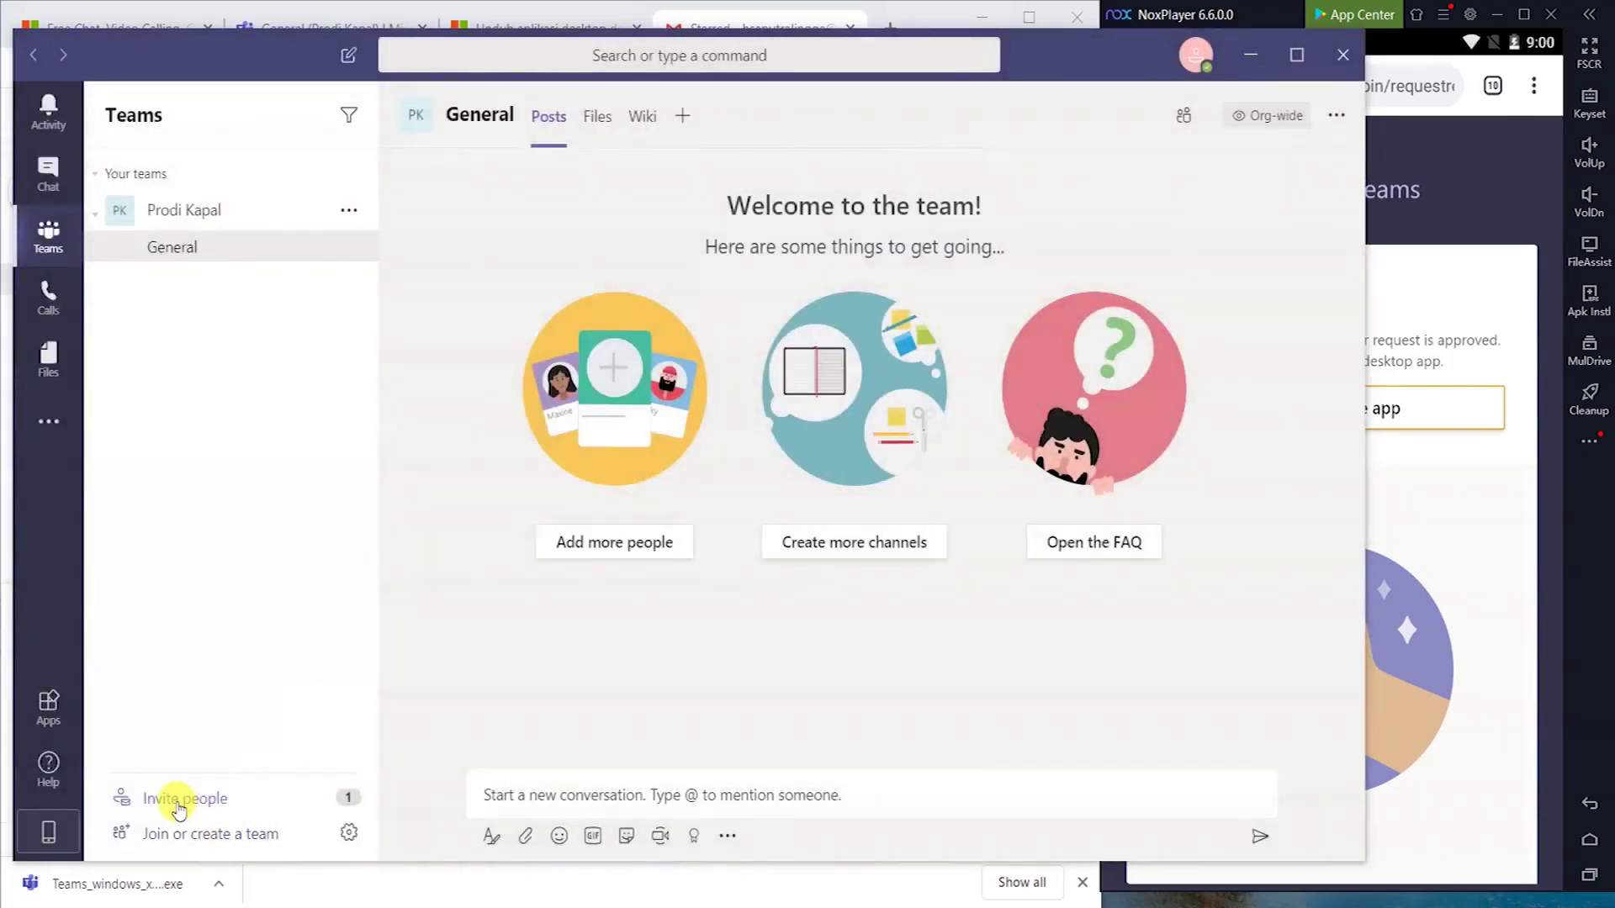
click(179, 808)
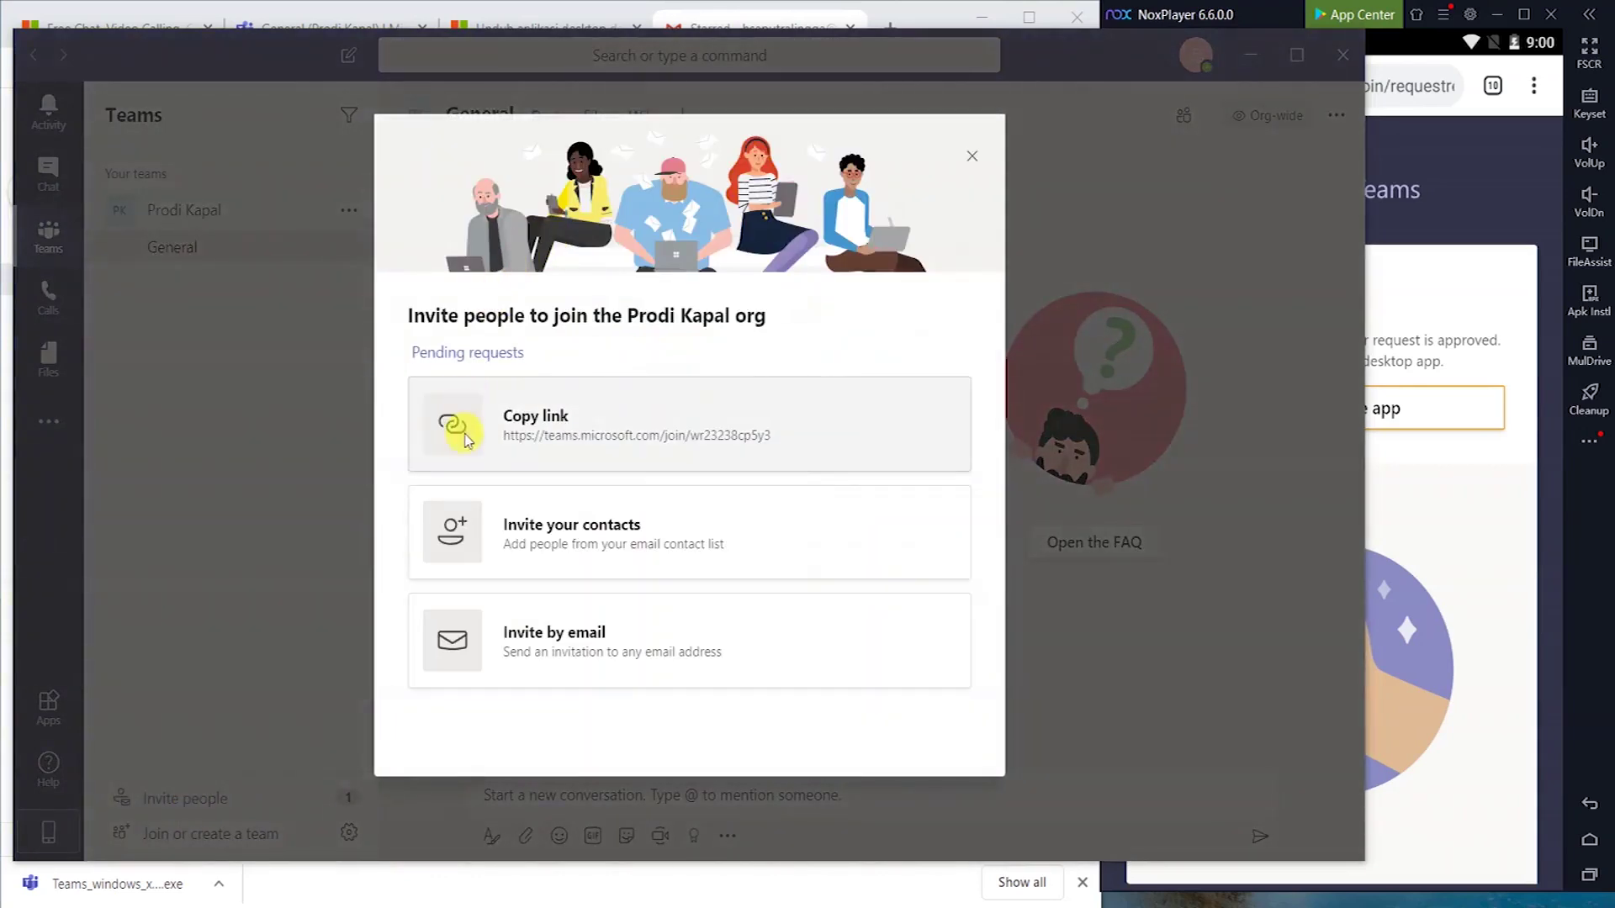
click(476, 354)
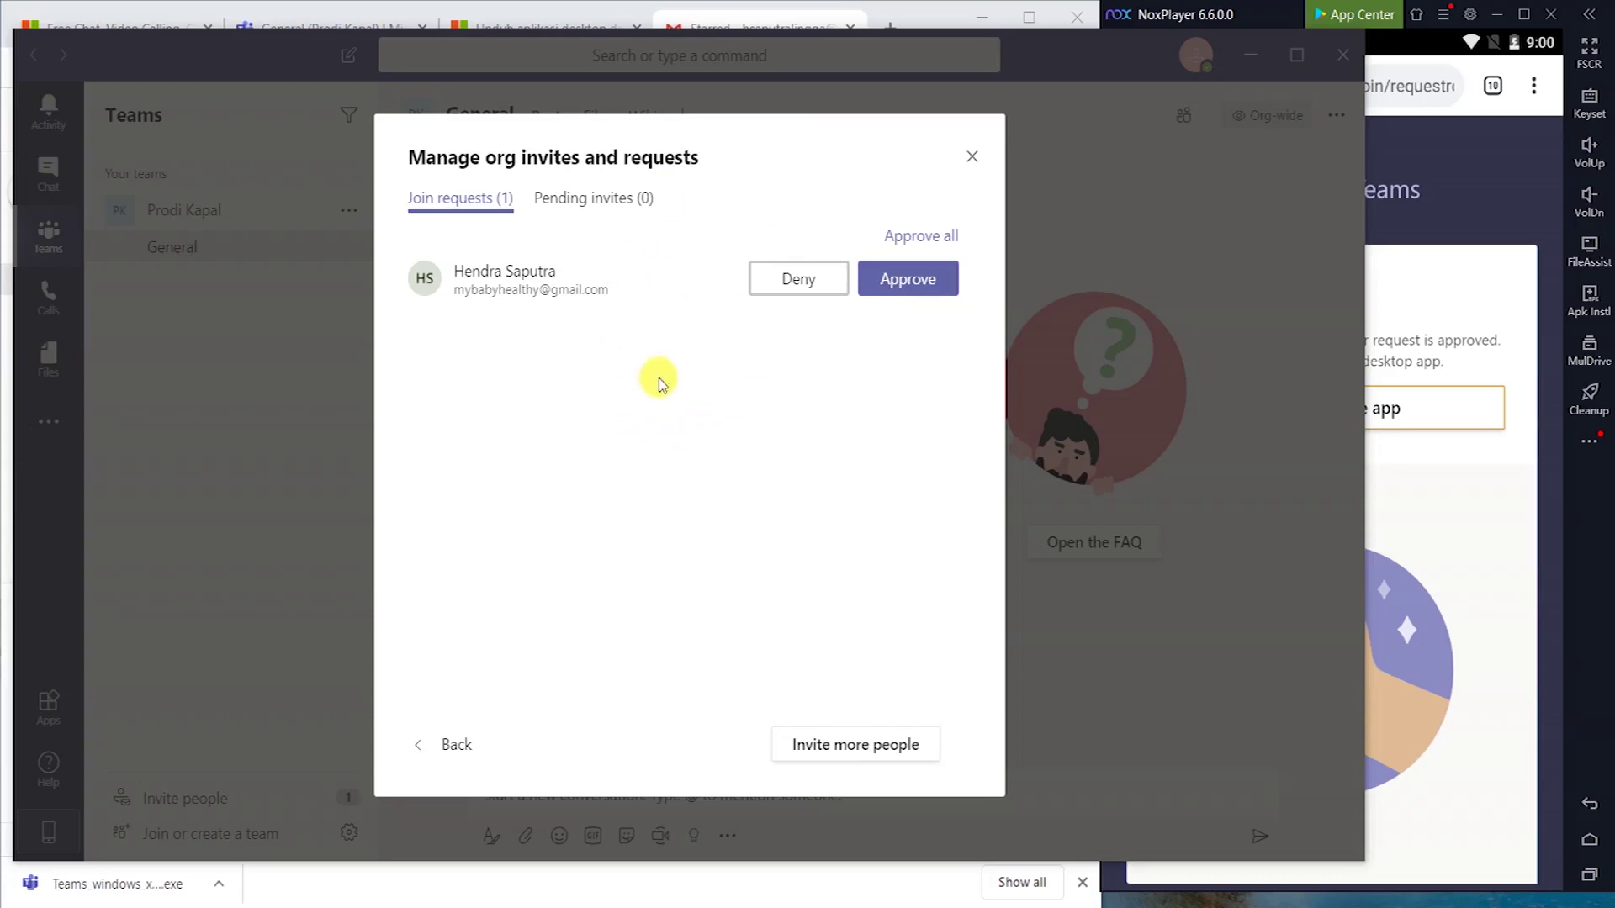
click(902, 290)
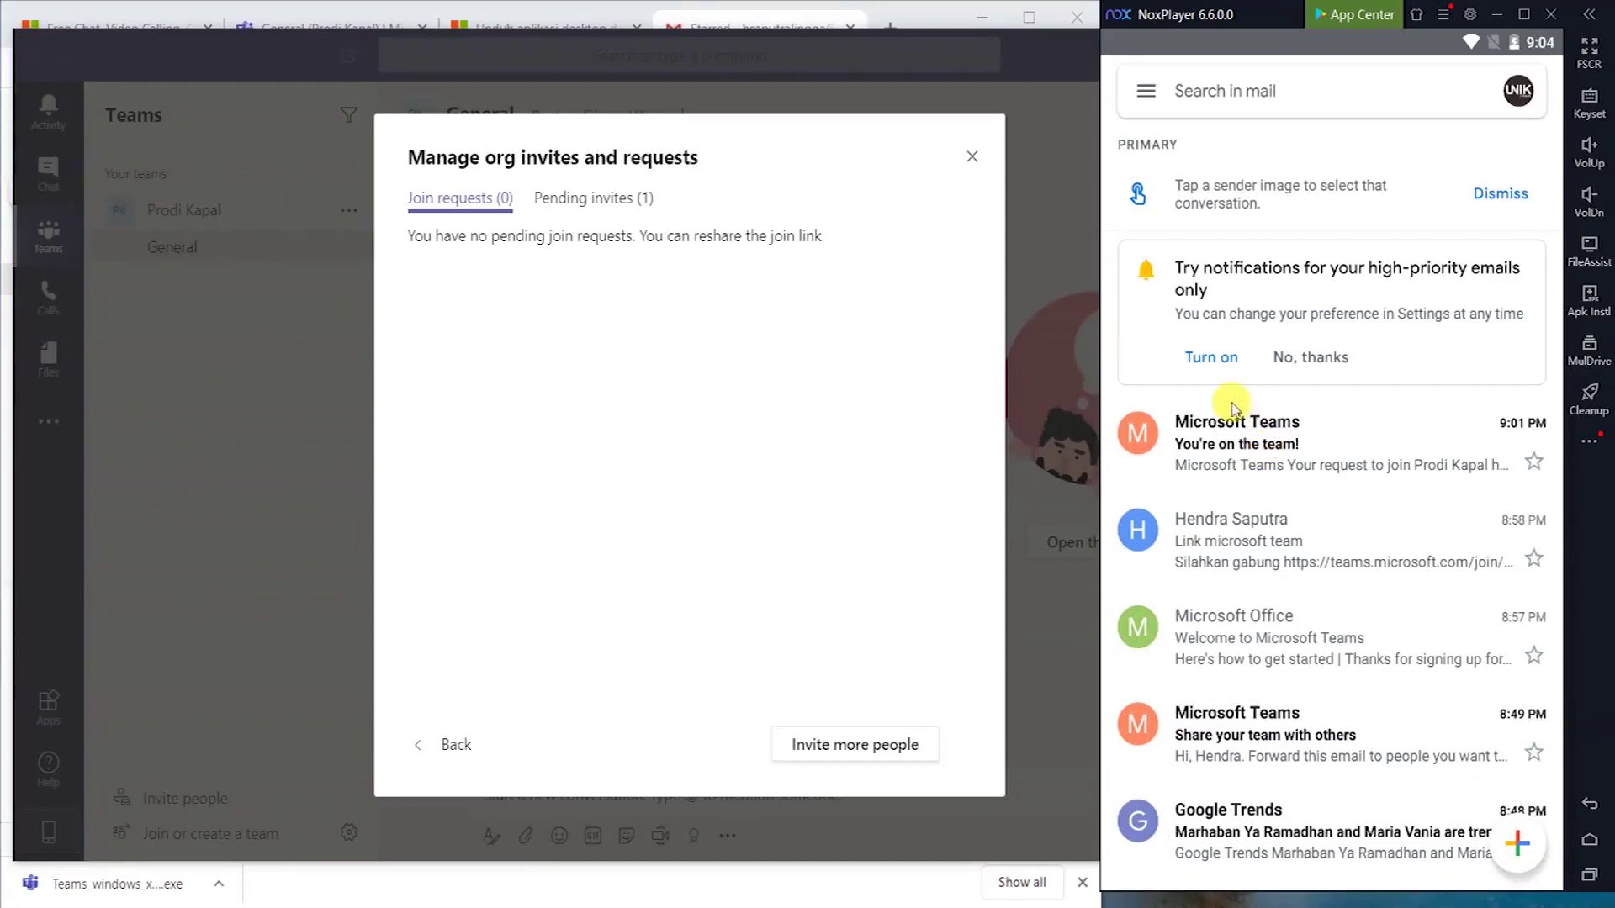
Step: Open the 'You're on the team!' email on the phone and follow its Join Teams link
click(1259, 450)
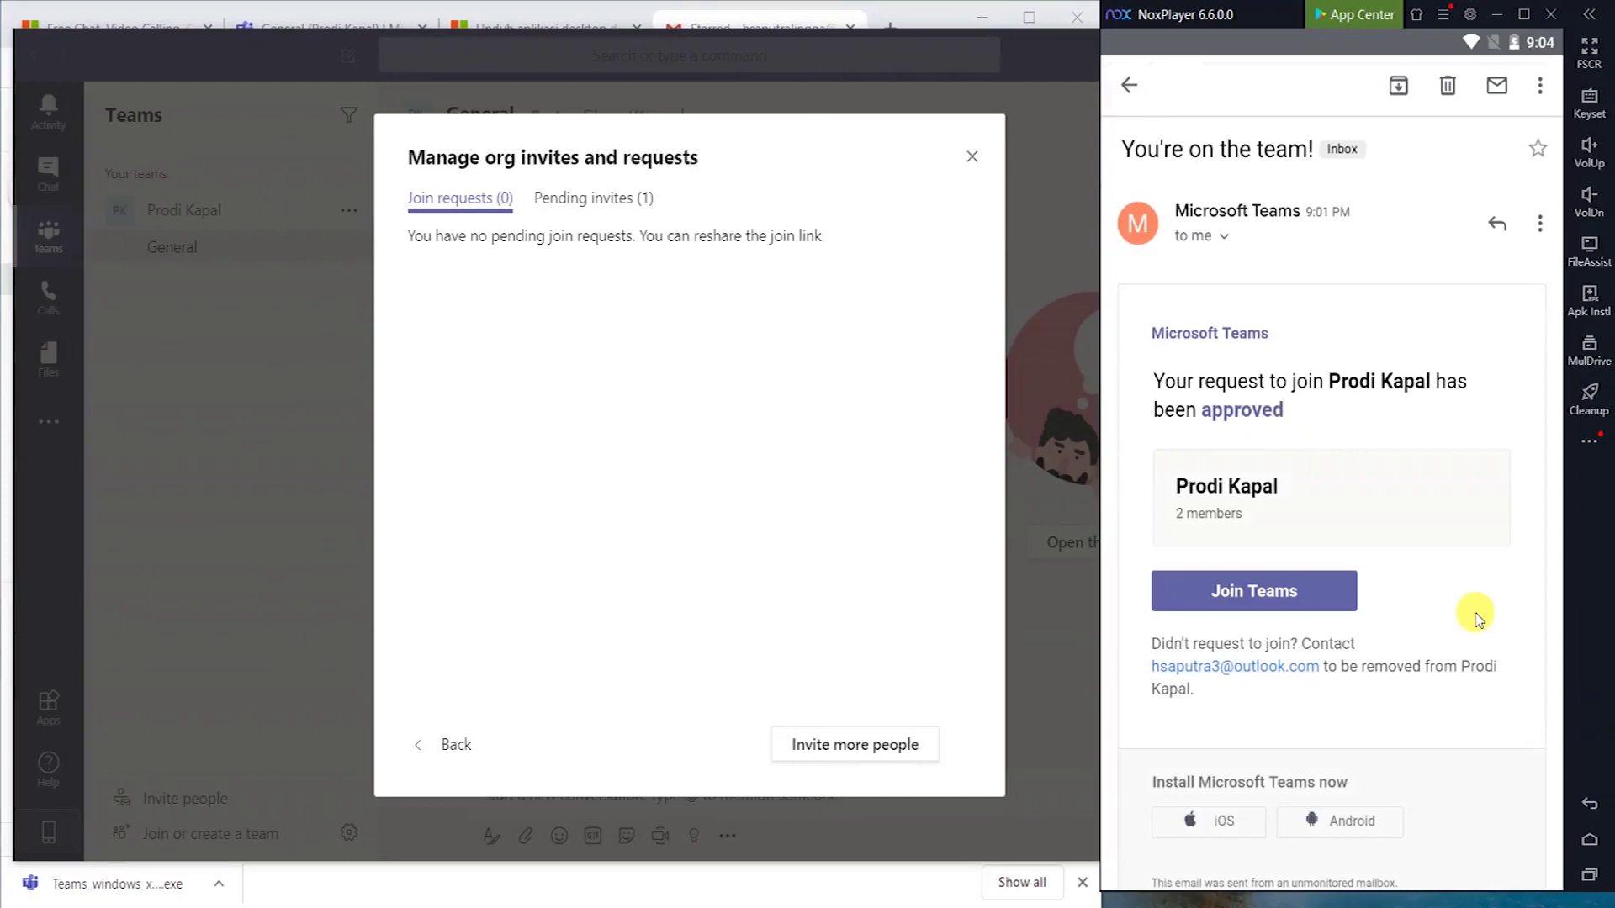
click(1236, 601)
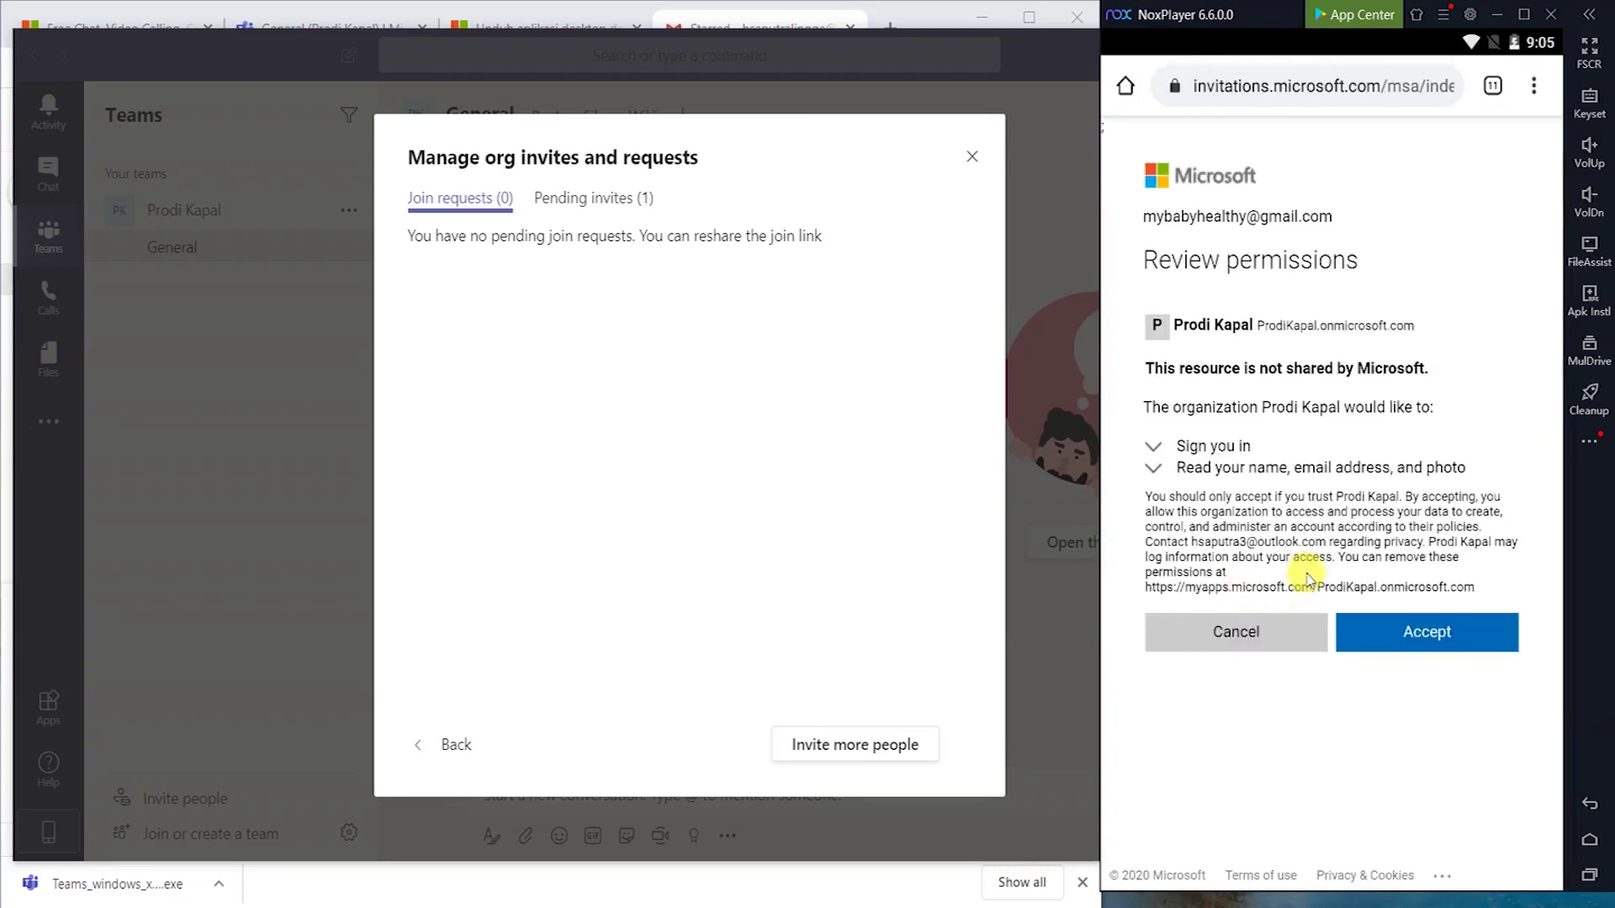
click(1305, 510)
click(1354, 496)
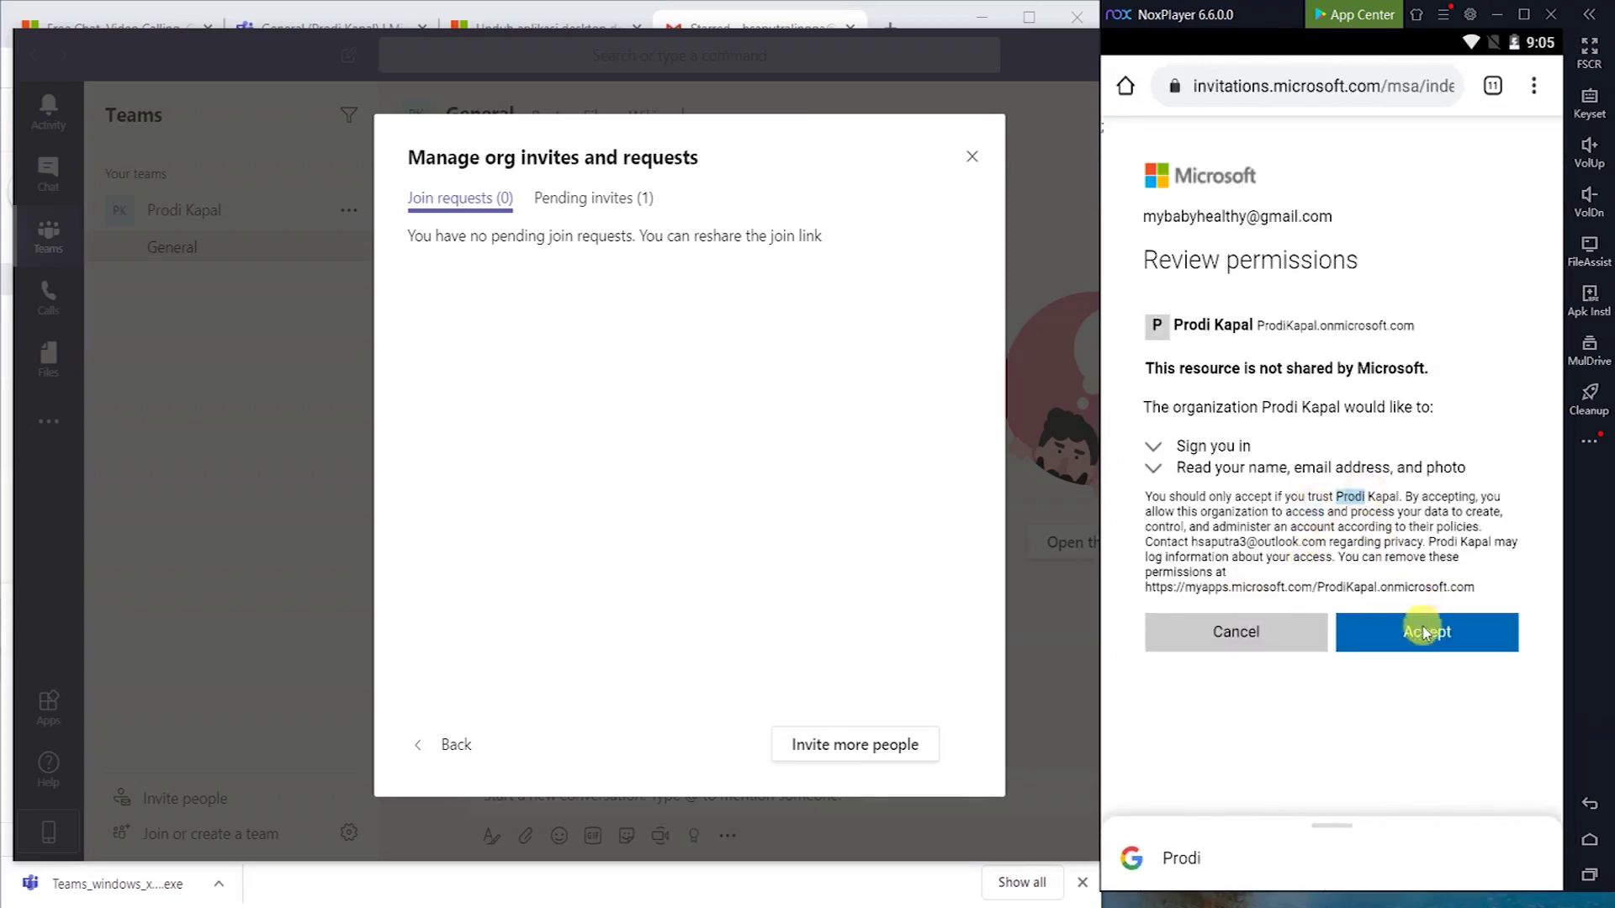
Step: Accept the Prodi Kapal permissions and set such links to always open in Teams
click(444, 350)
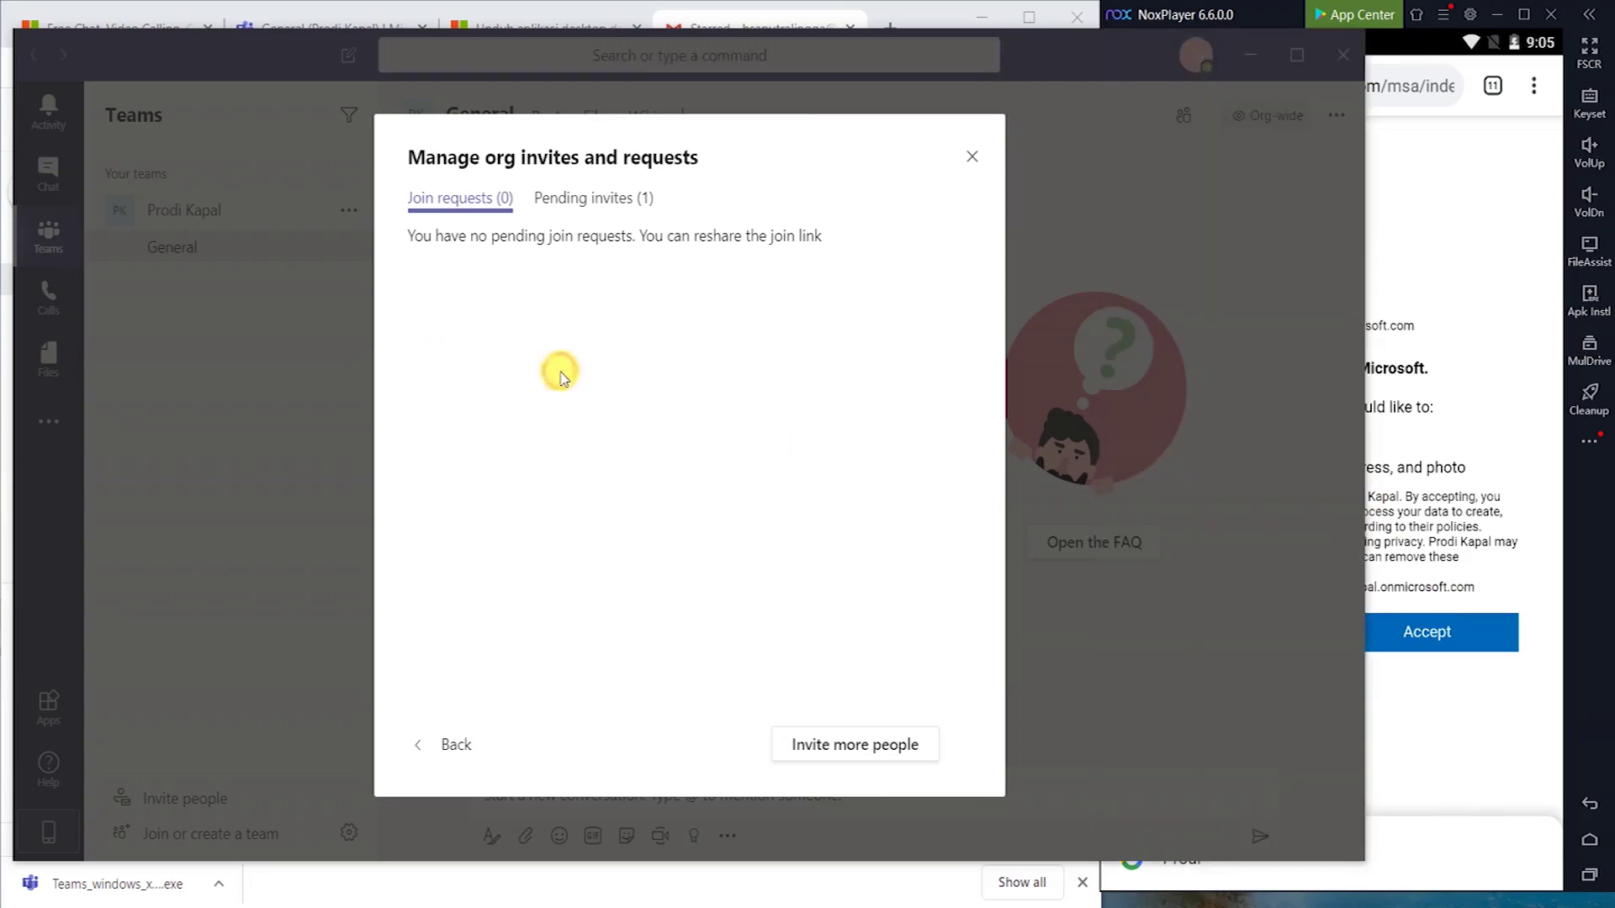
click(1458, 427)
click(1453, 527)
click(1337, 511)
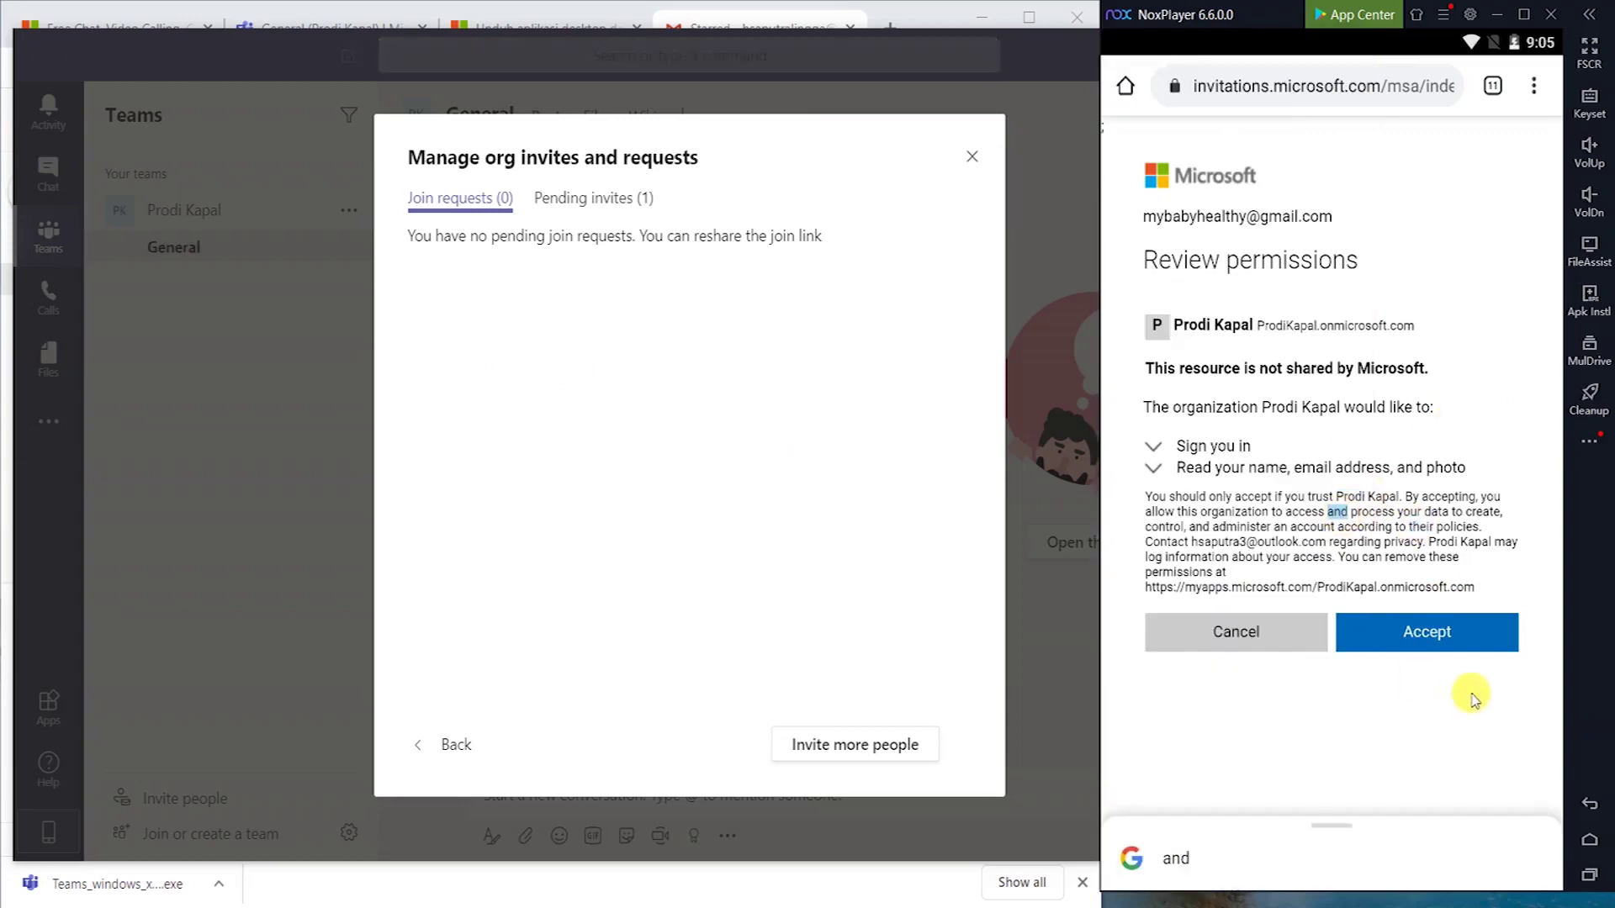
click(1439, 640)
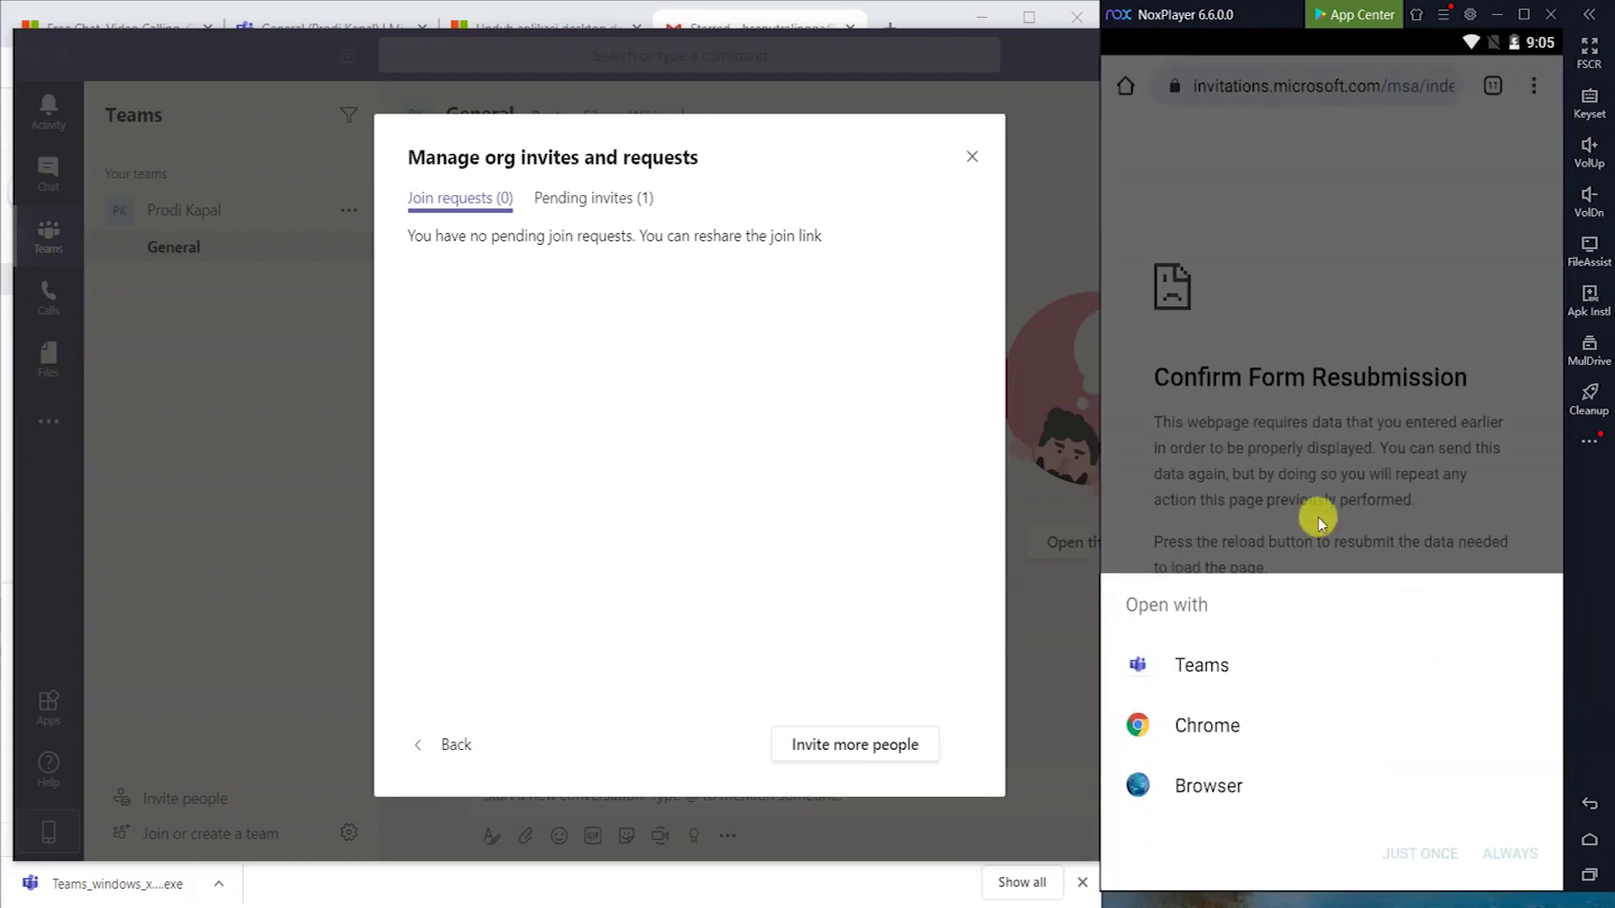
click(1202, 669)
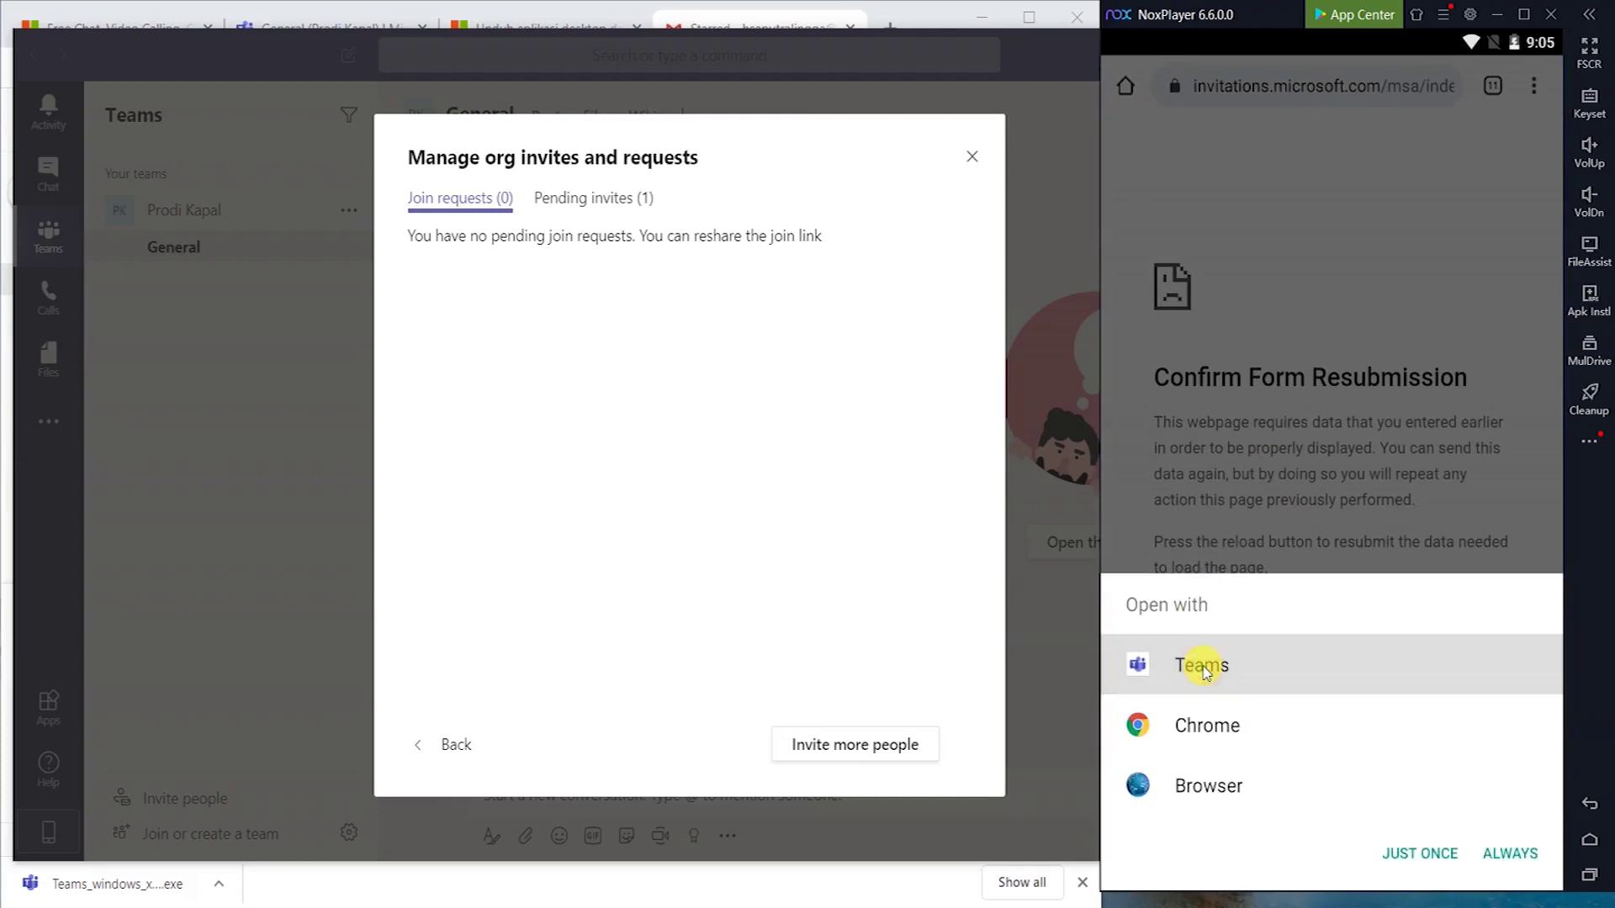
click(1510, 854)
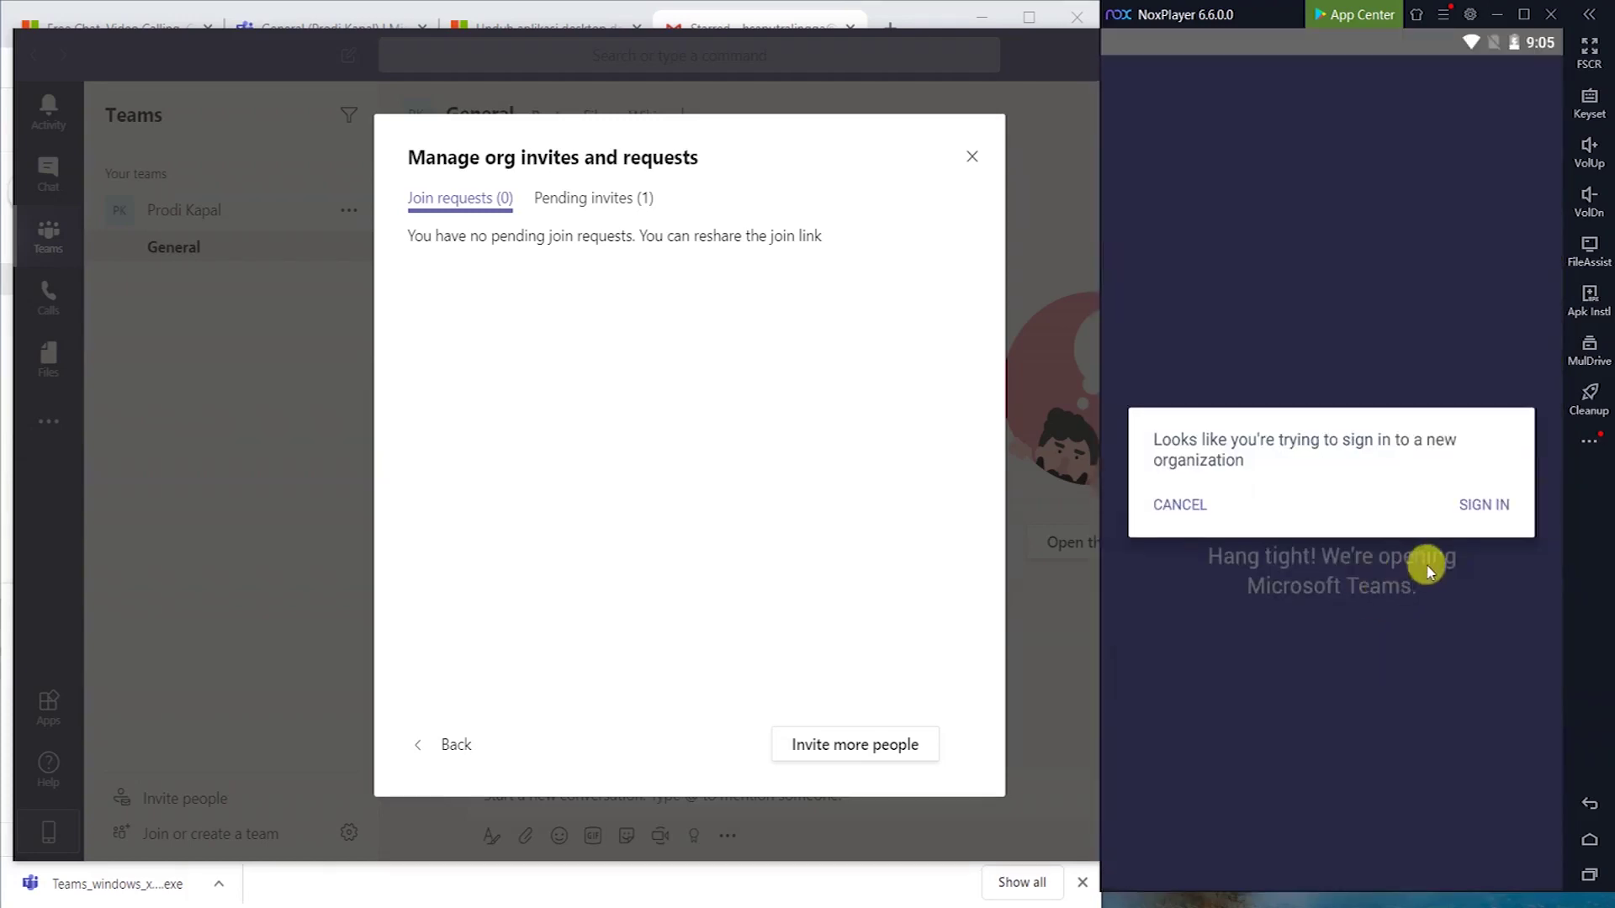
Step: Sign the phone's Teams app in to the new organization with the second account's e-mail and password
click(1482, 505)
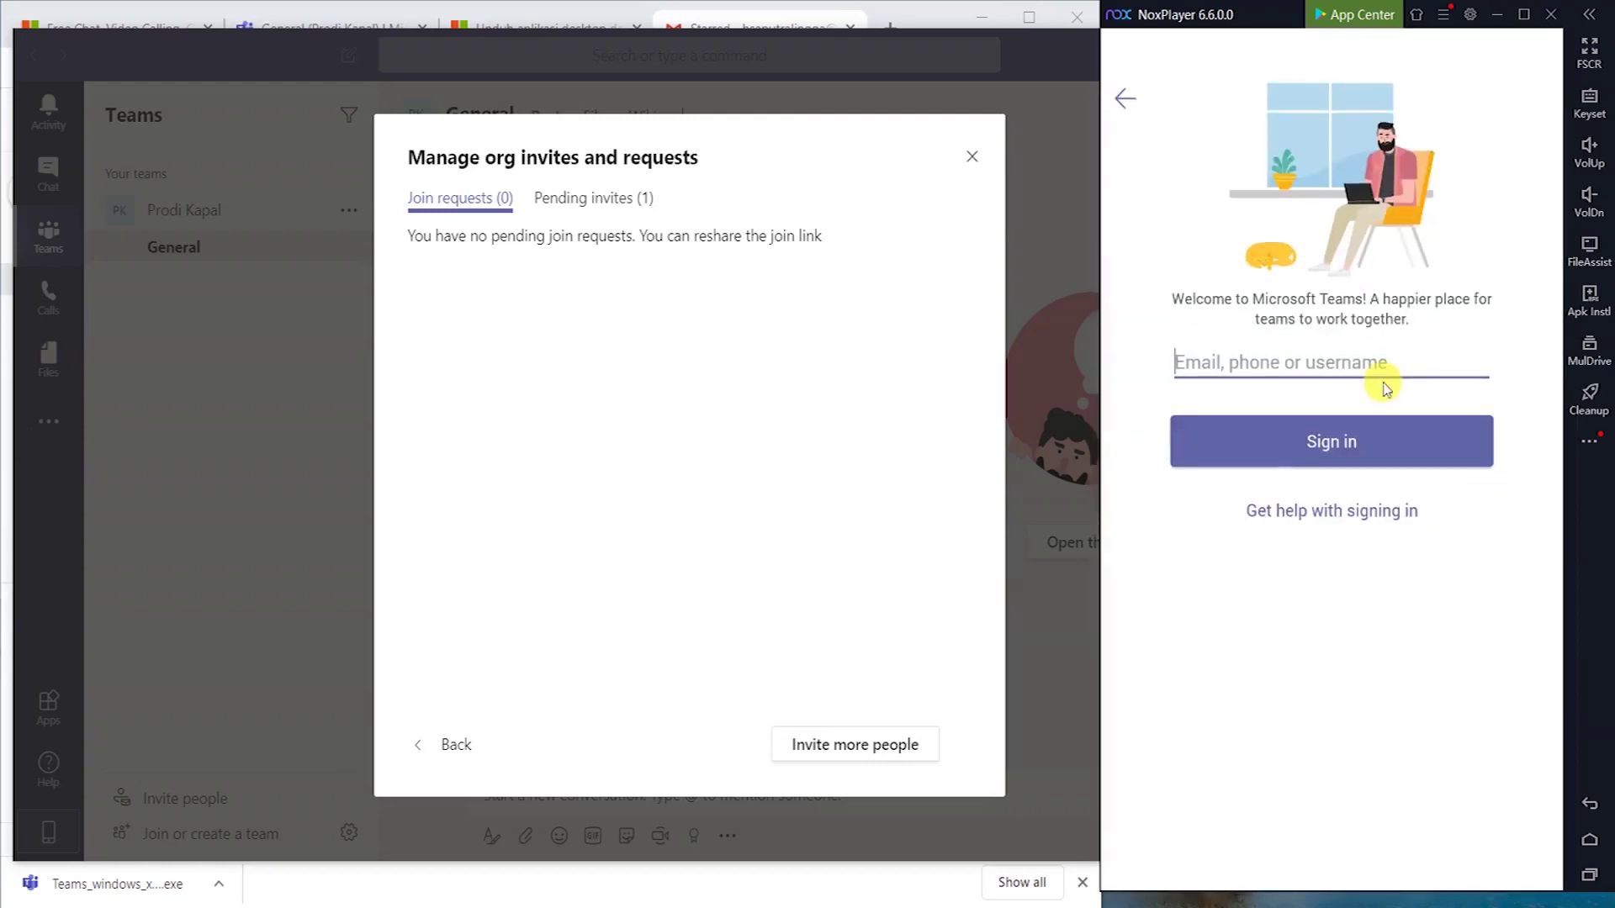
click(1386, 370)
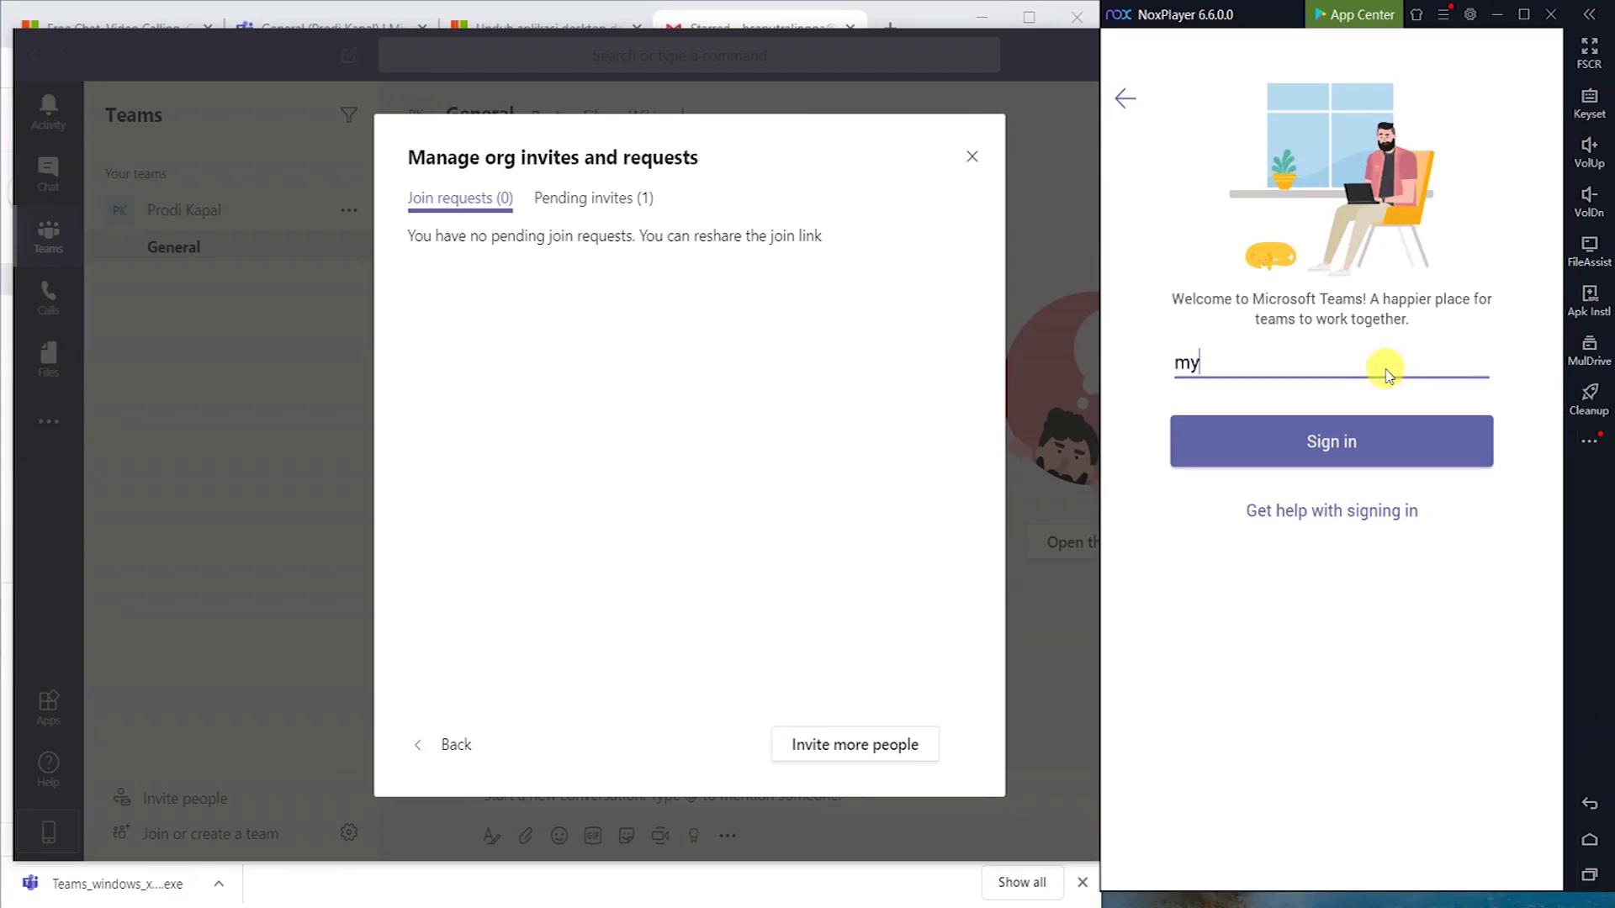
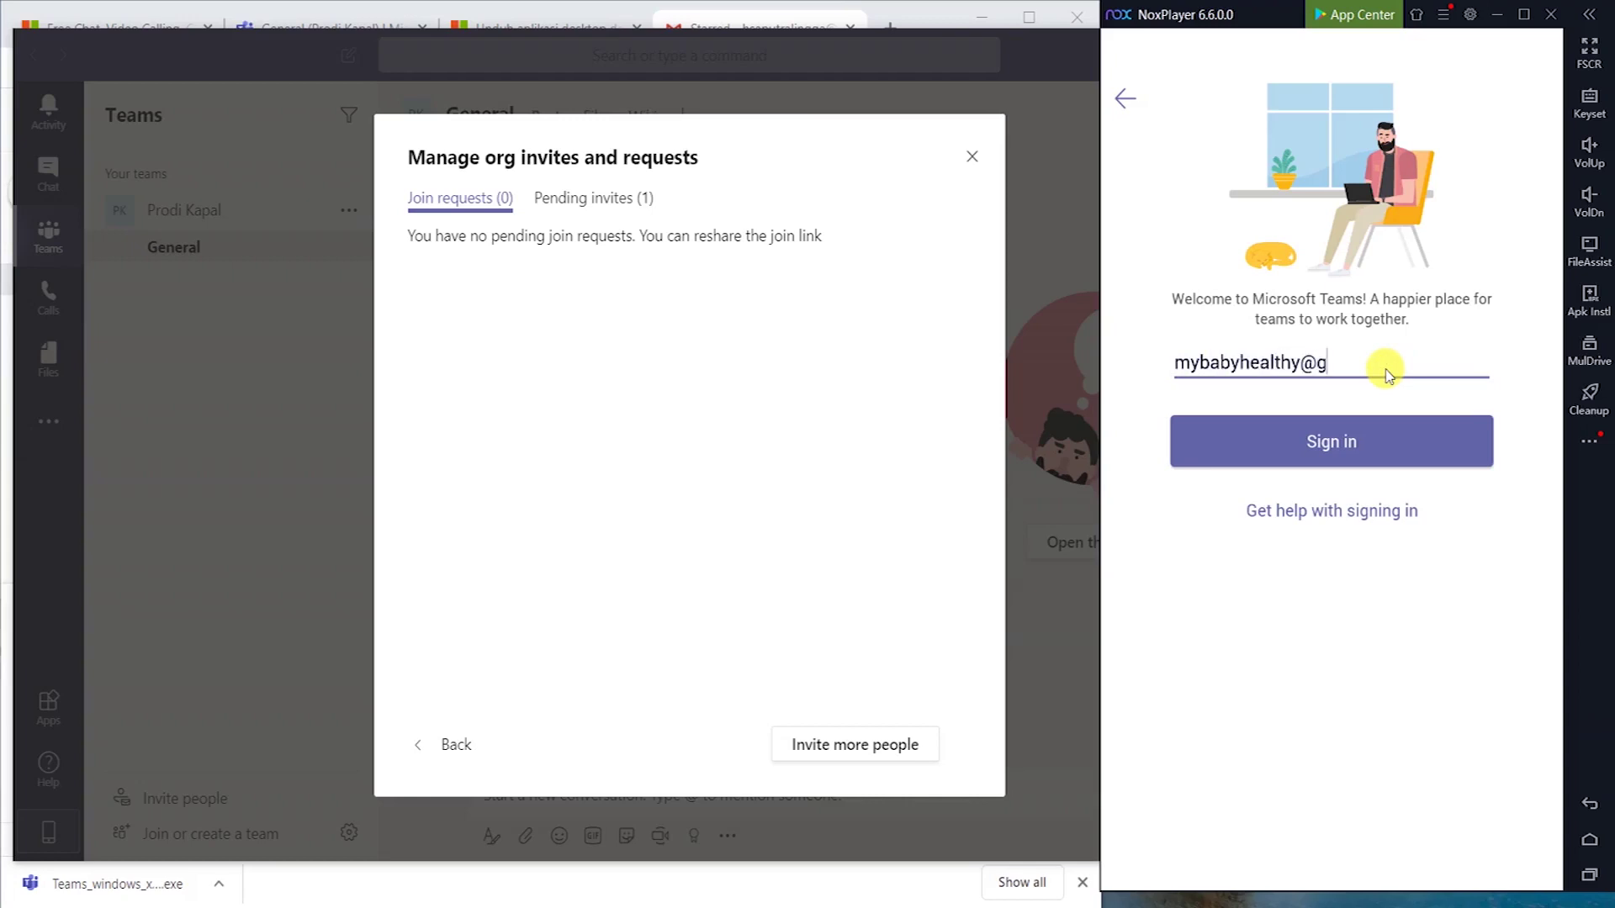
click(1344, 453)
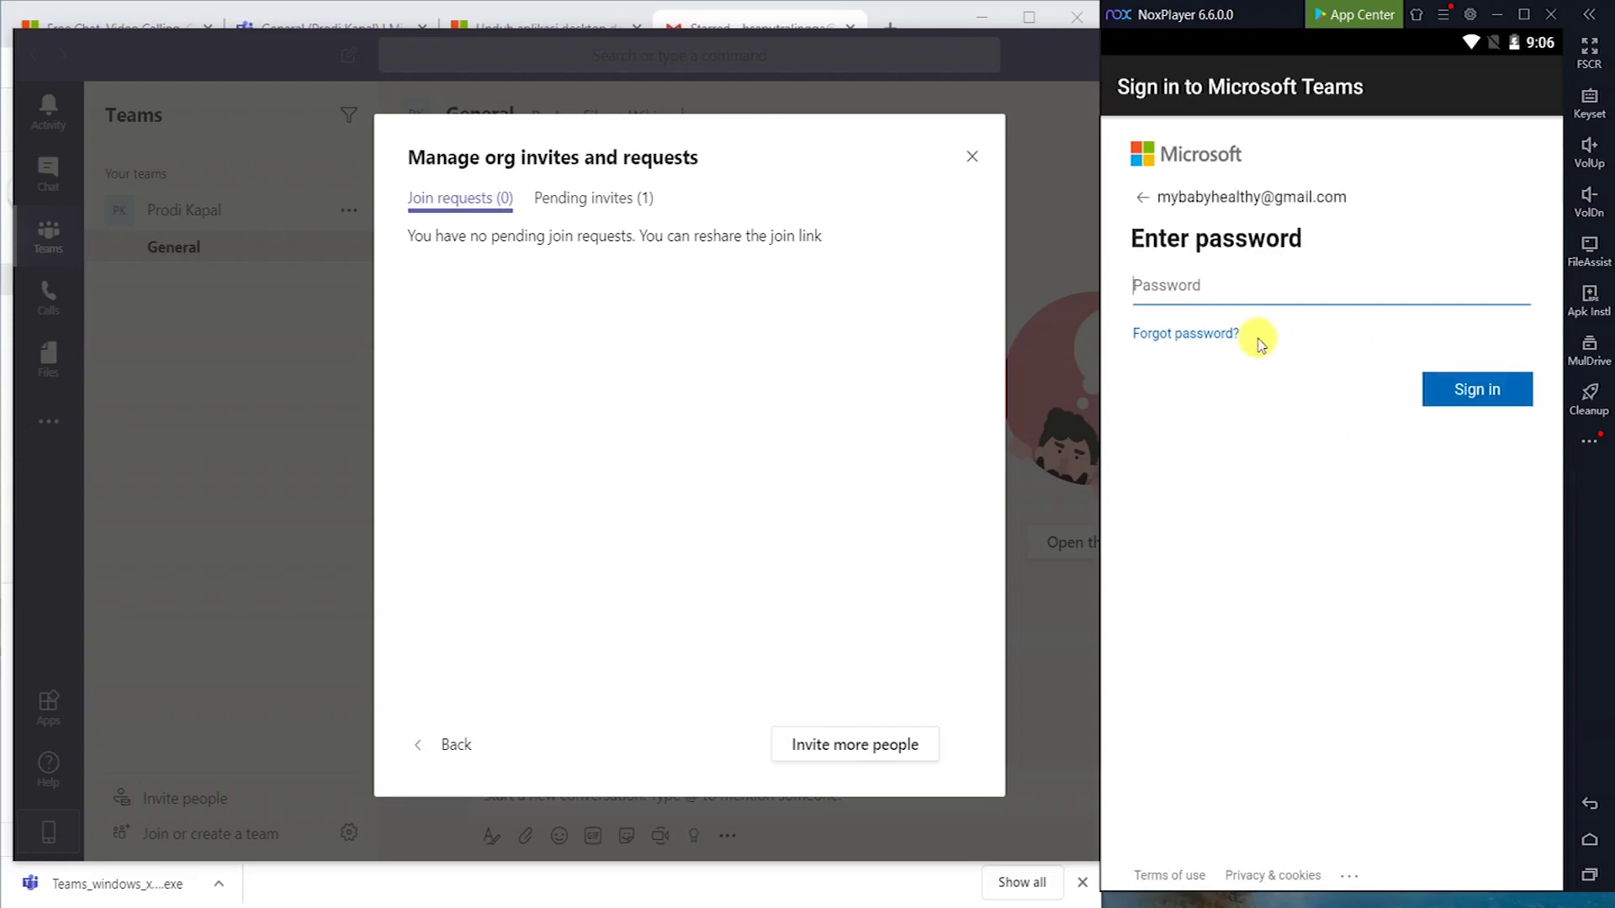
click(1251, 301)
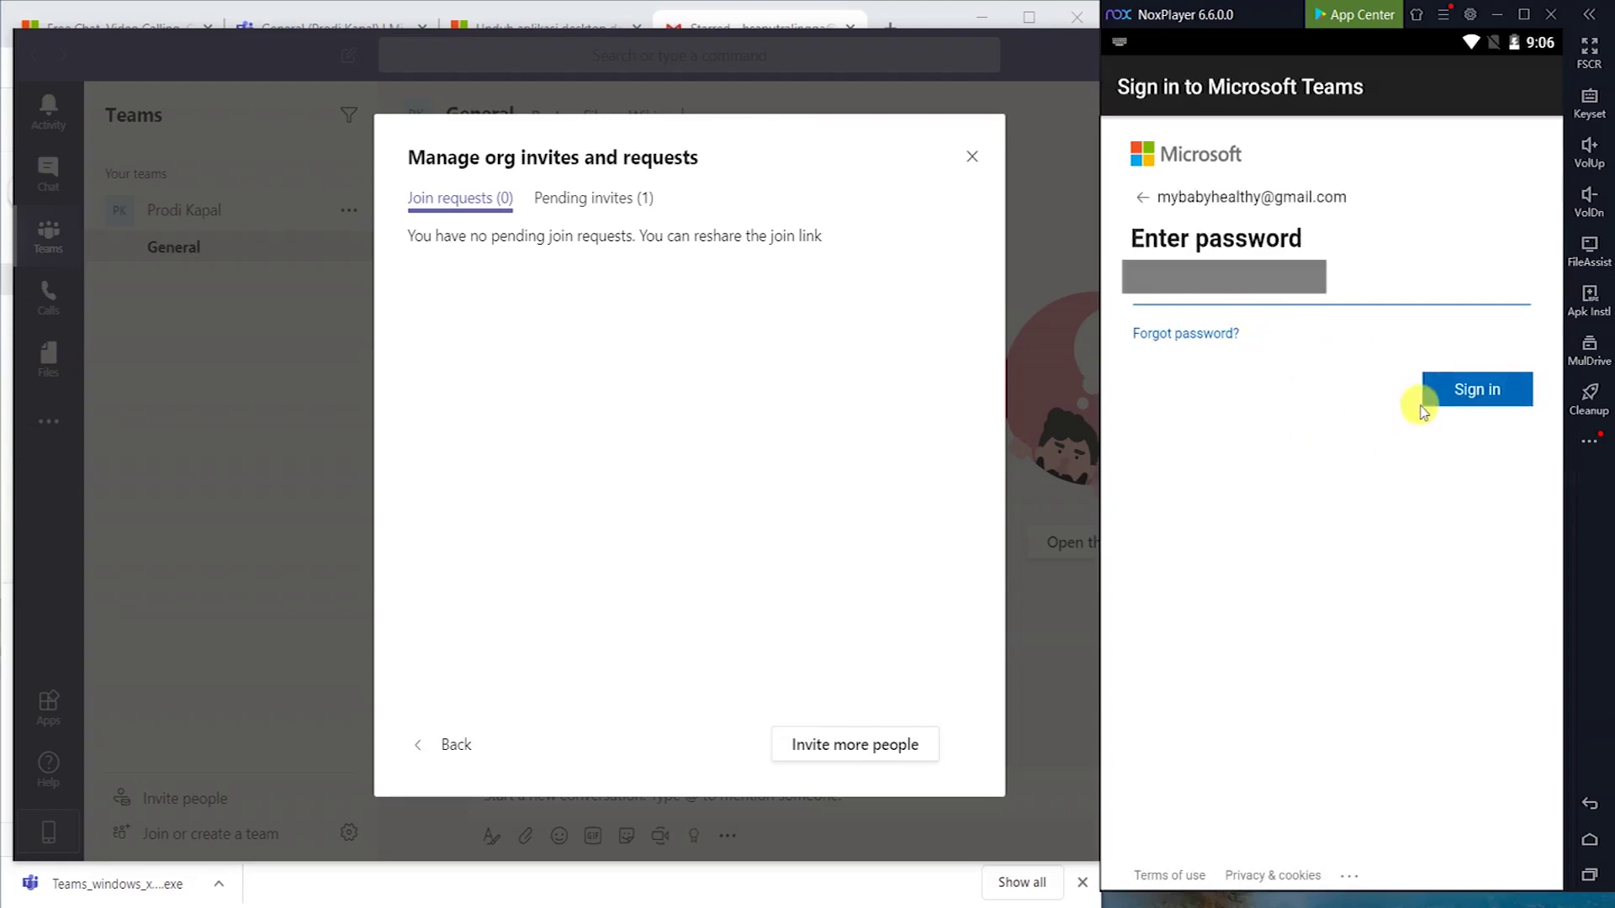
click(1459, 391)
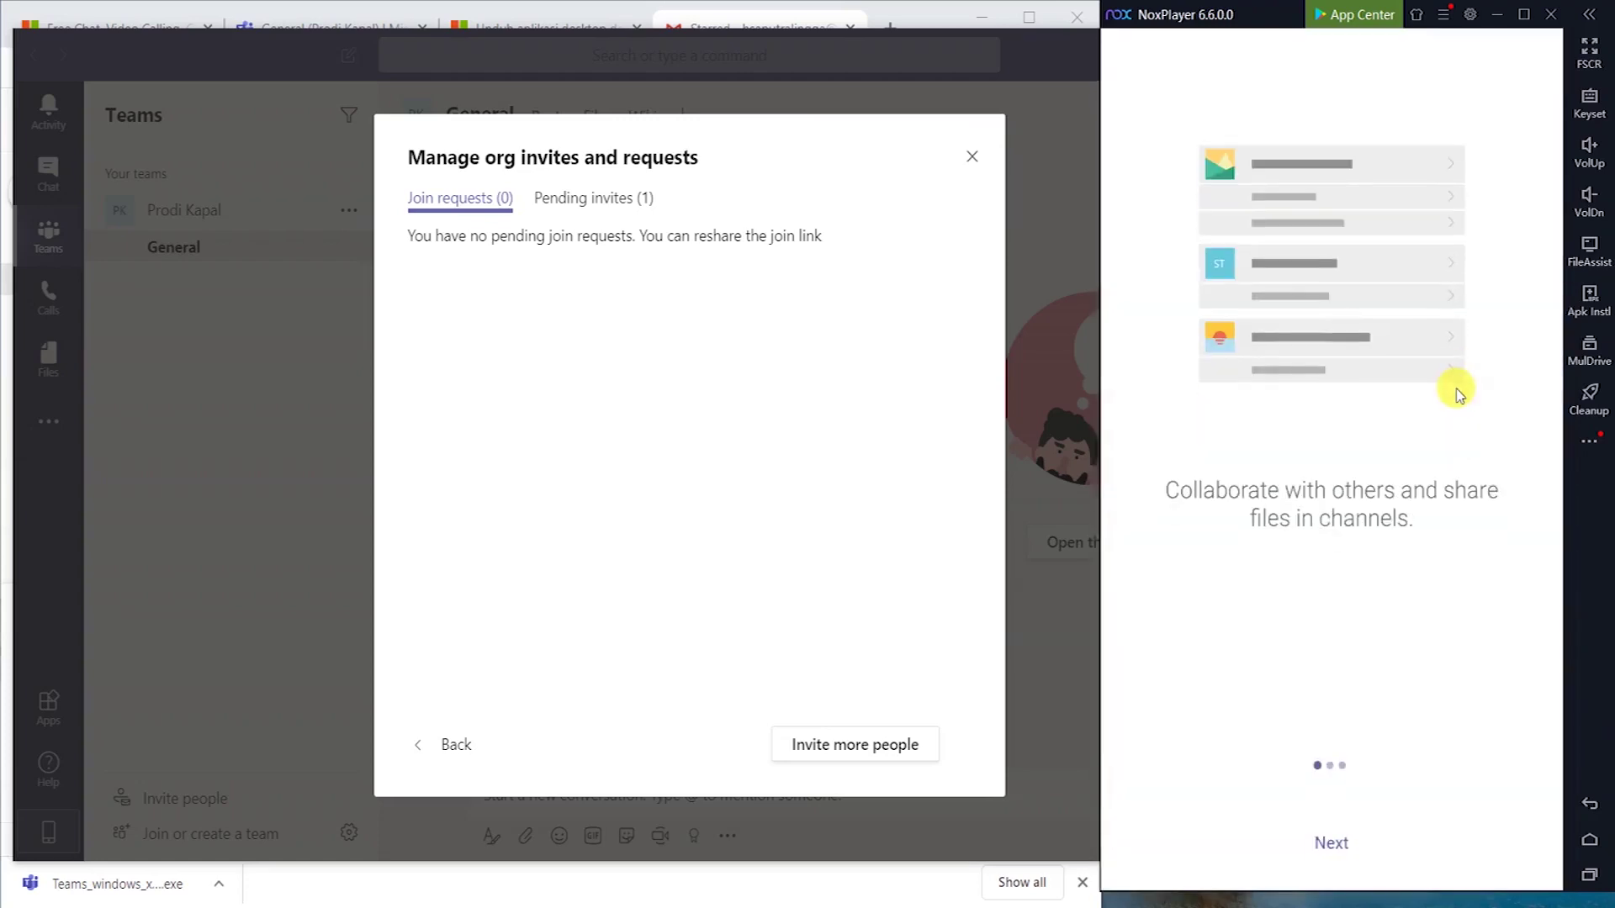
Step: Page through the introduction screens to reach Create your profile
click(1333, 845)
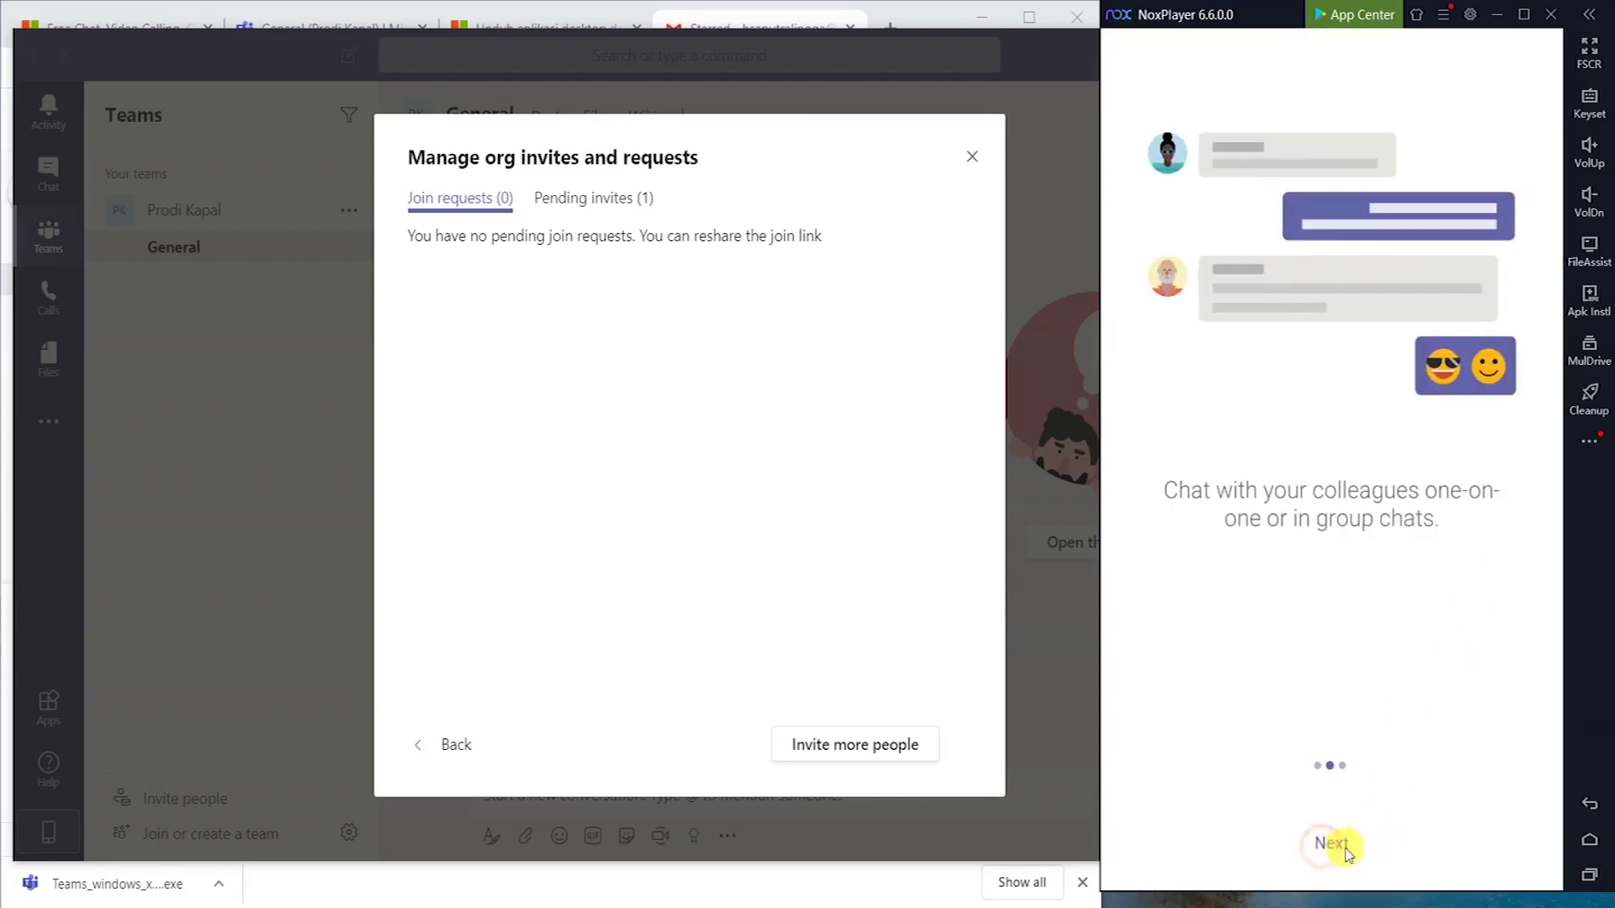
click(1338, 846)
click(1346, 848)
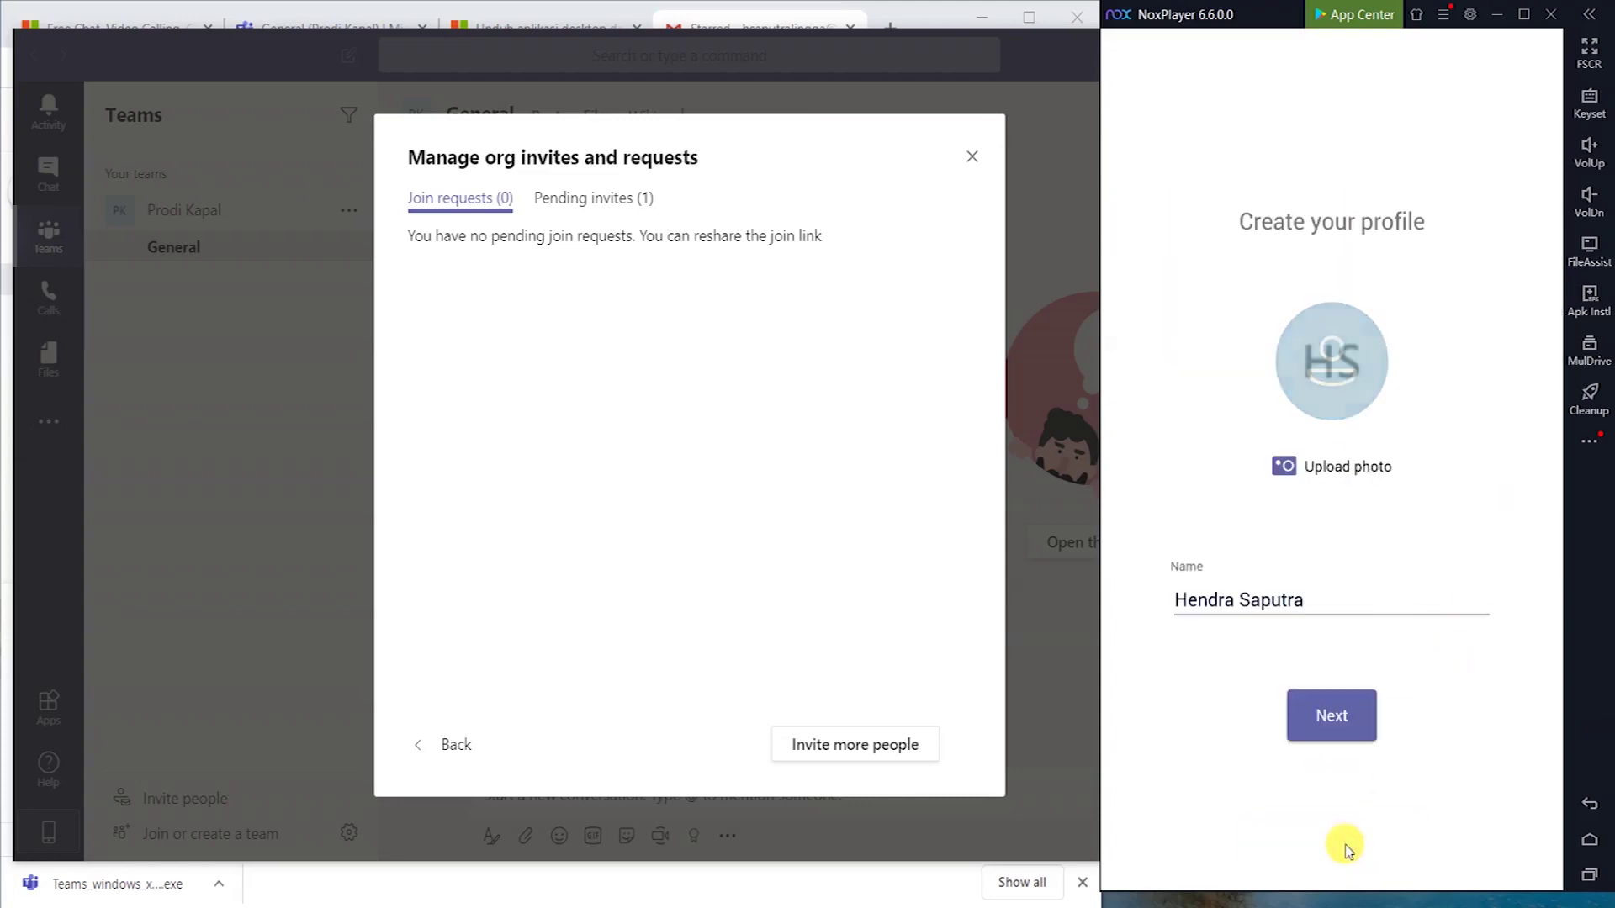
Step: Confirm the profile name, skip inviting others, and check Your orgs lists Prodi Kapal
click(1356, 711)
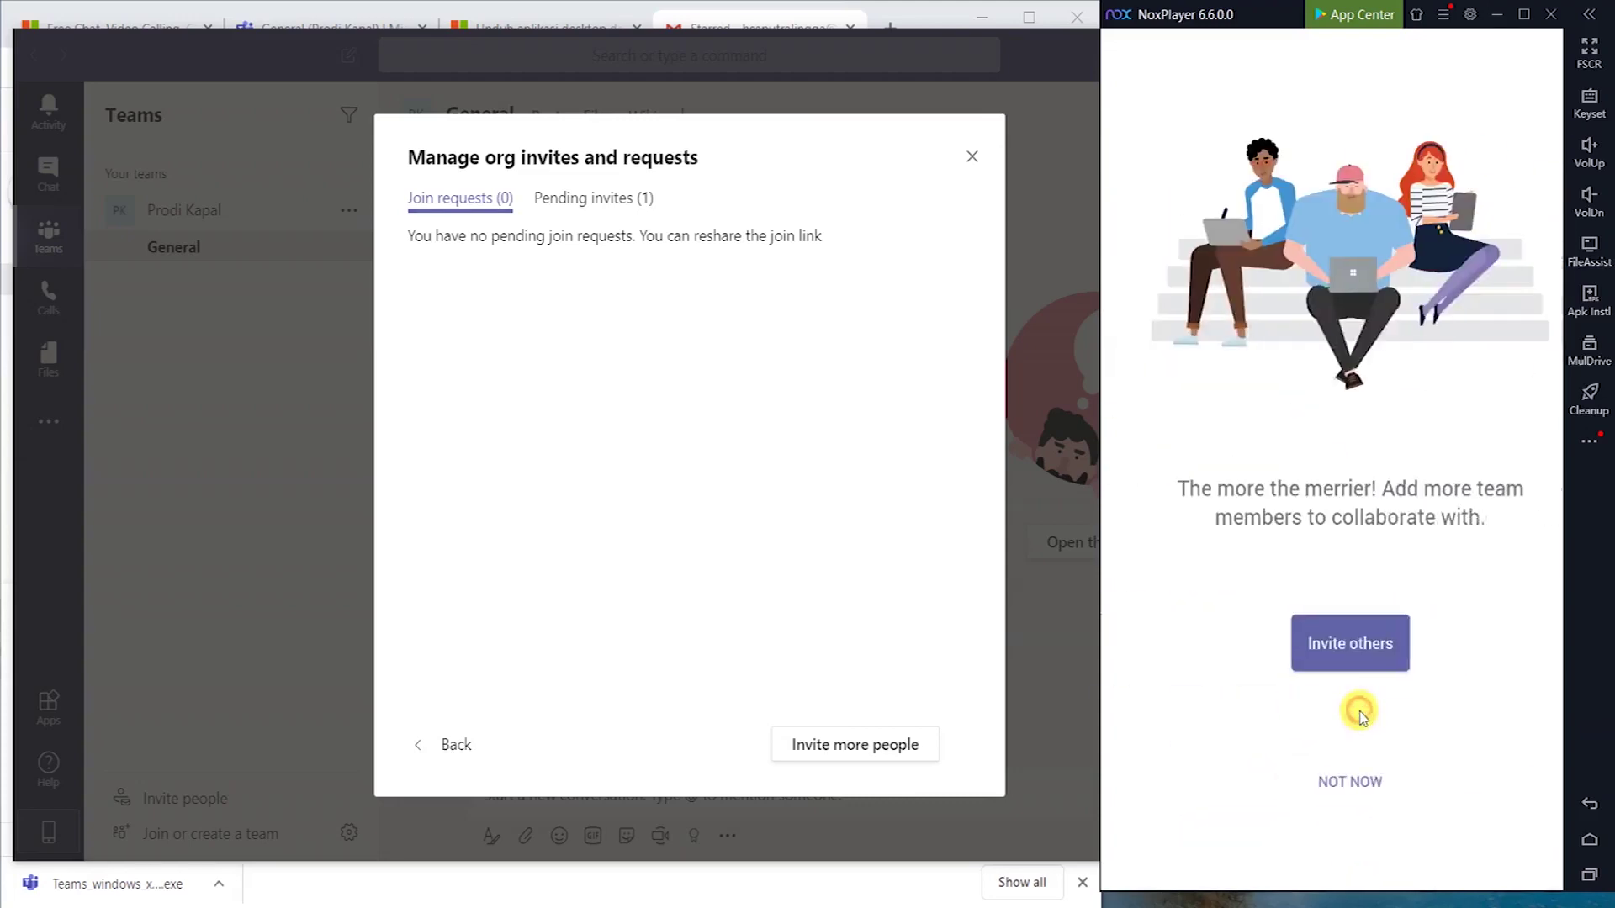
click(1336, 784)
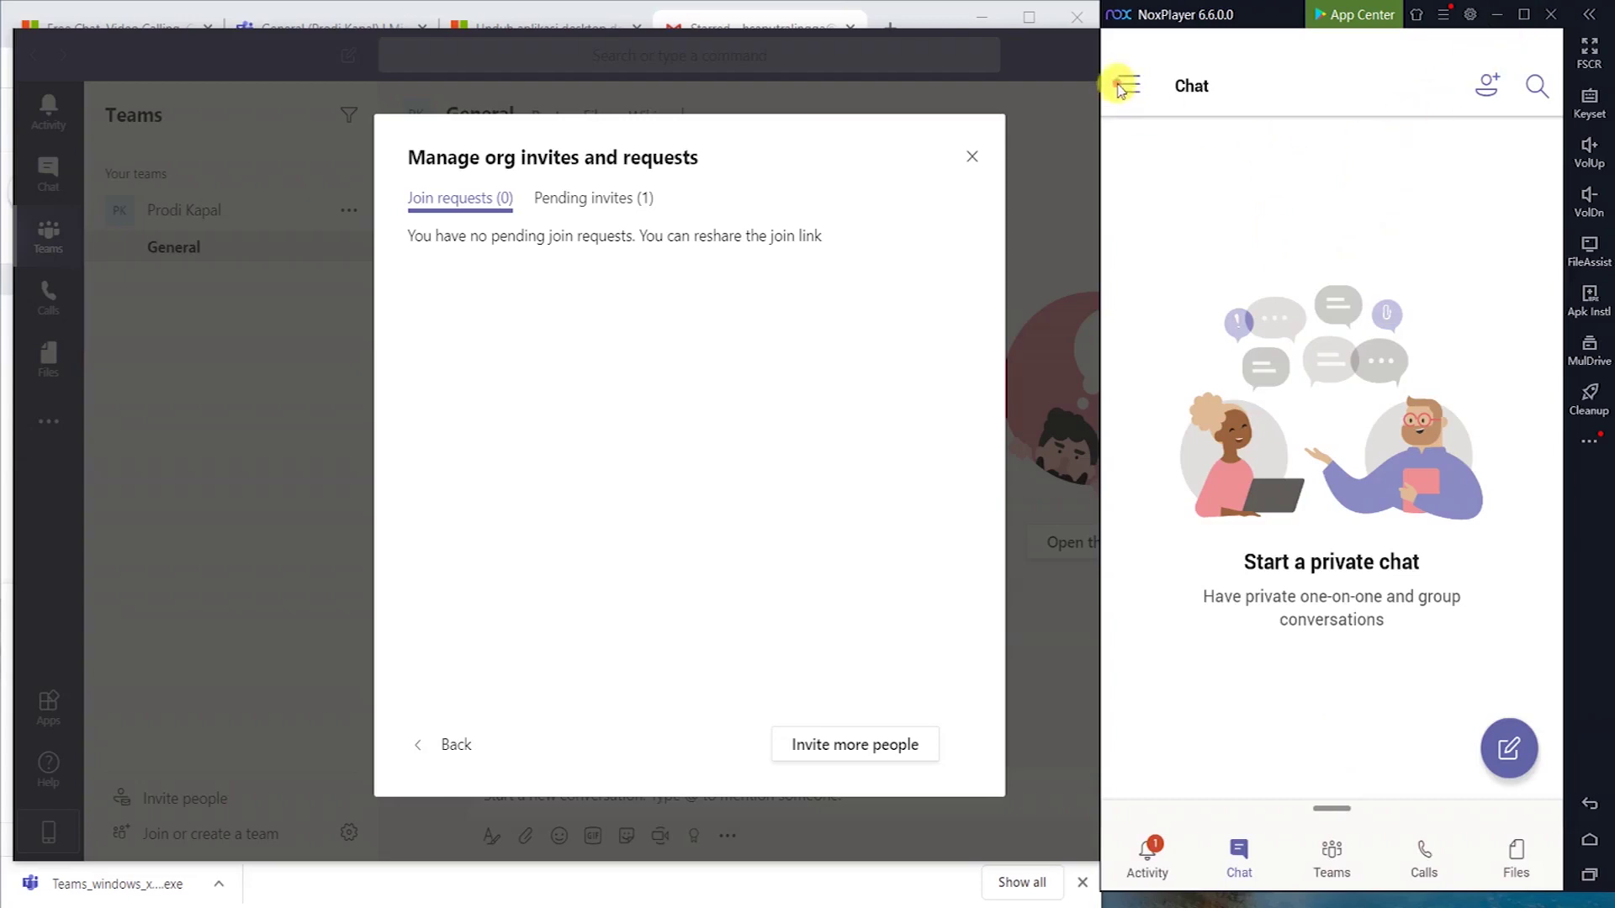
click(1127, 83)
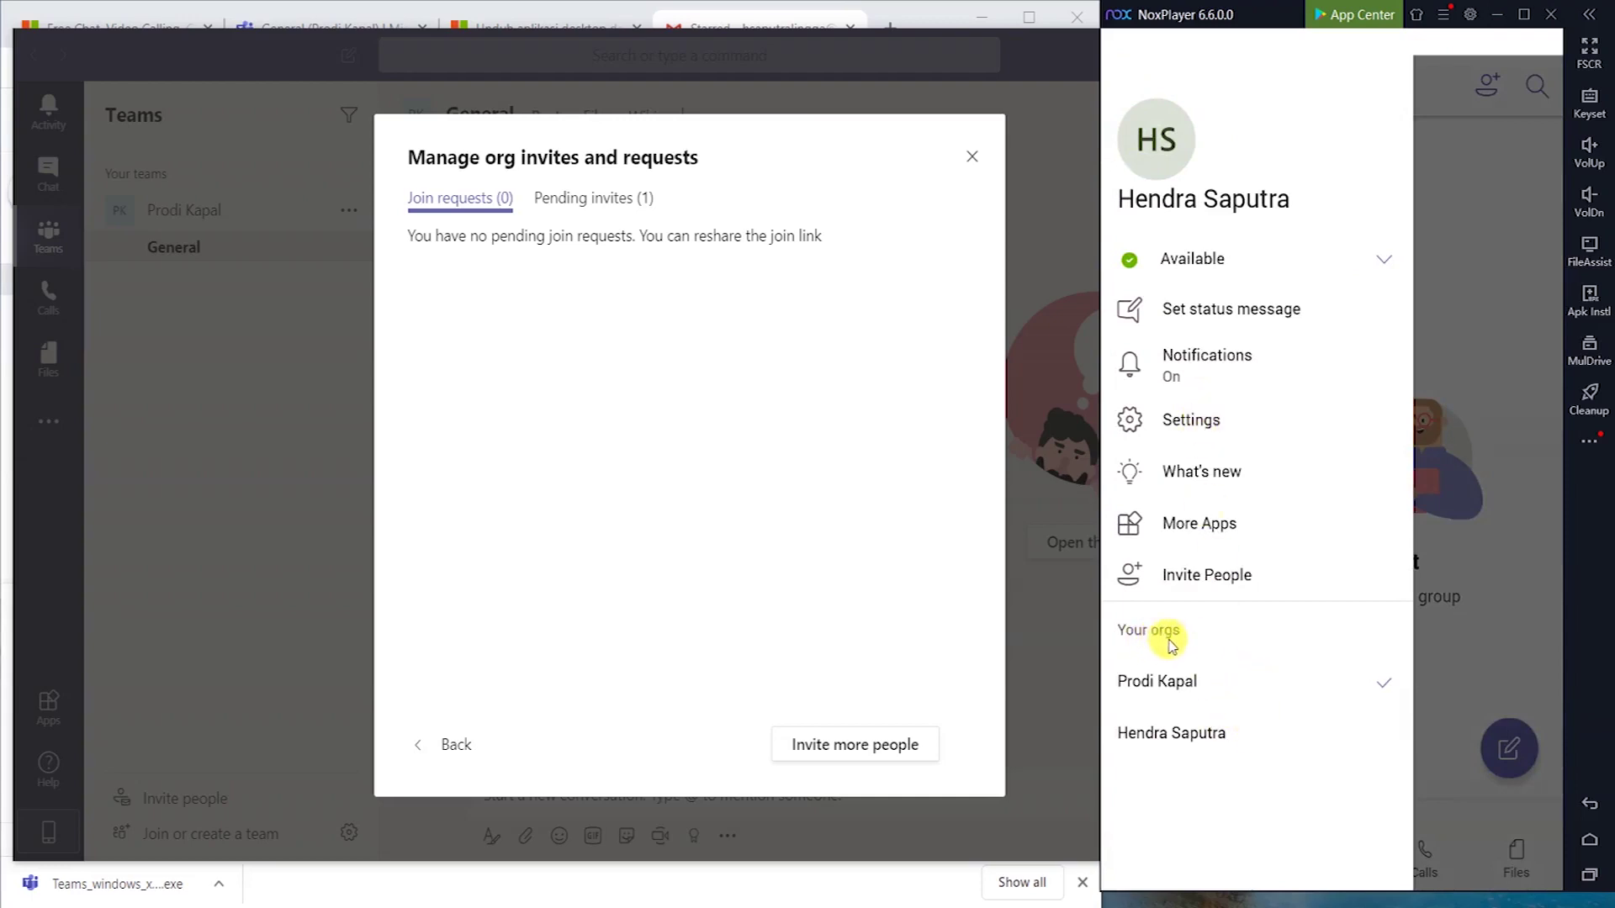
click(1505, 461)
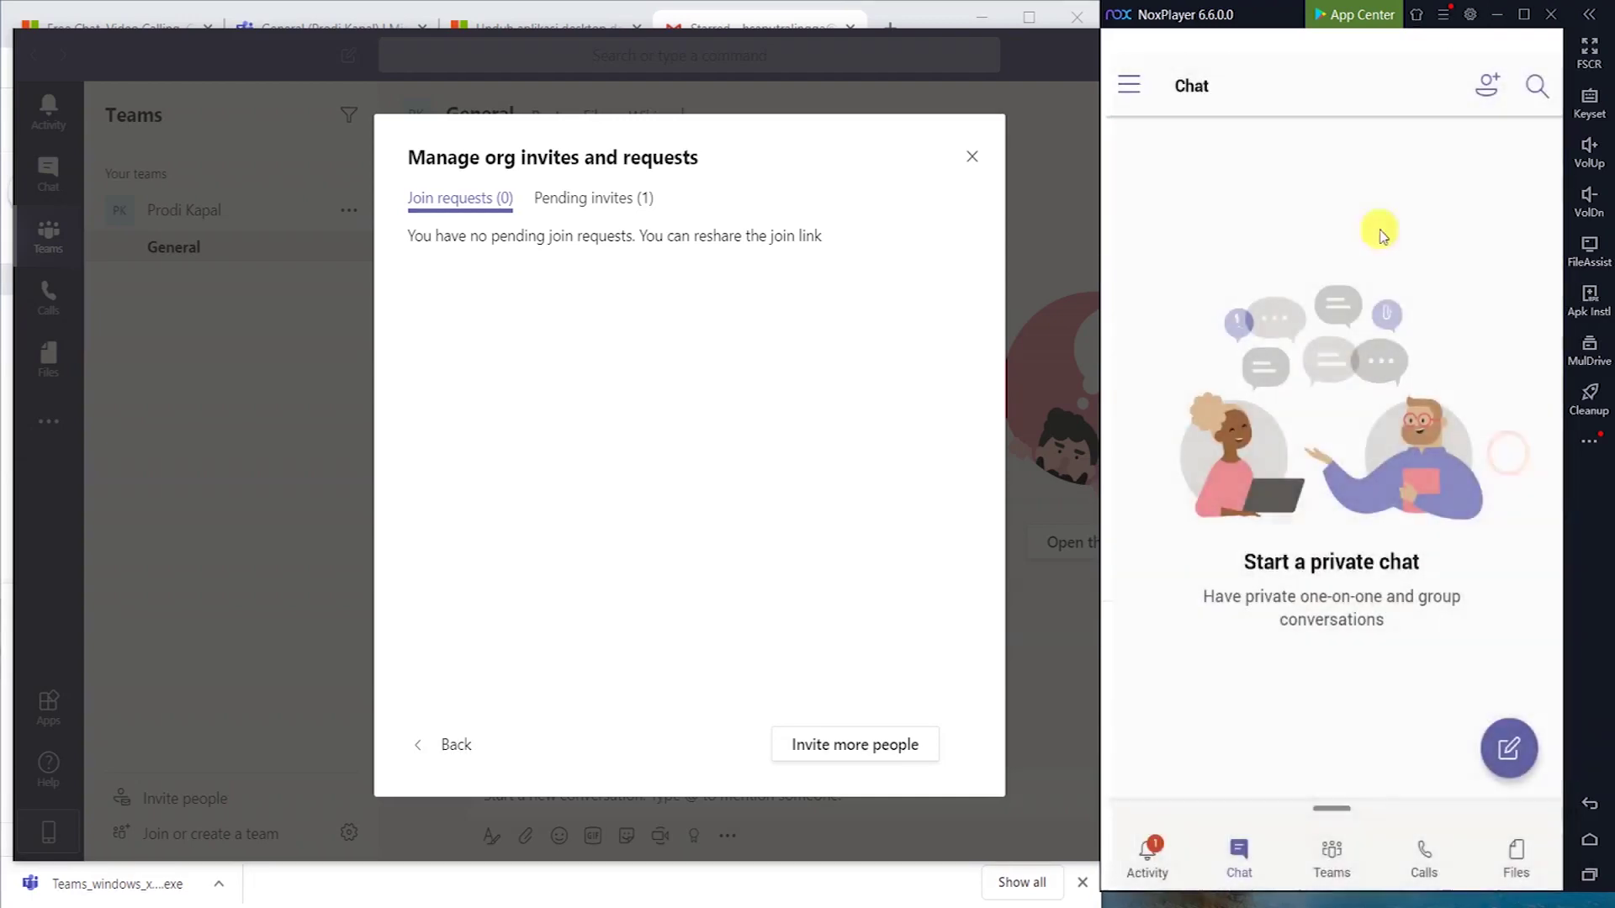
click(1130, 88)
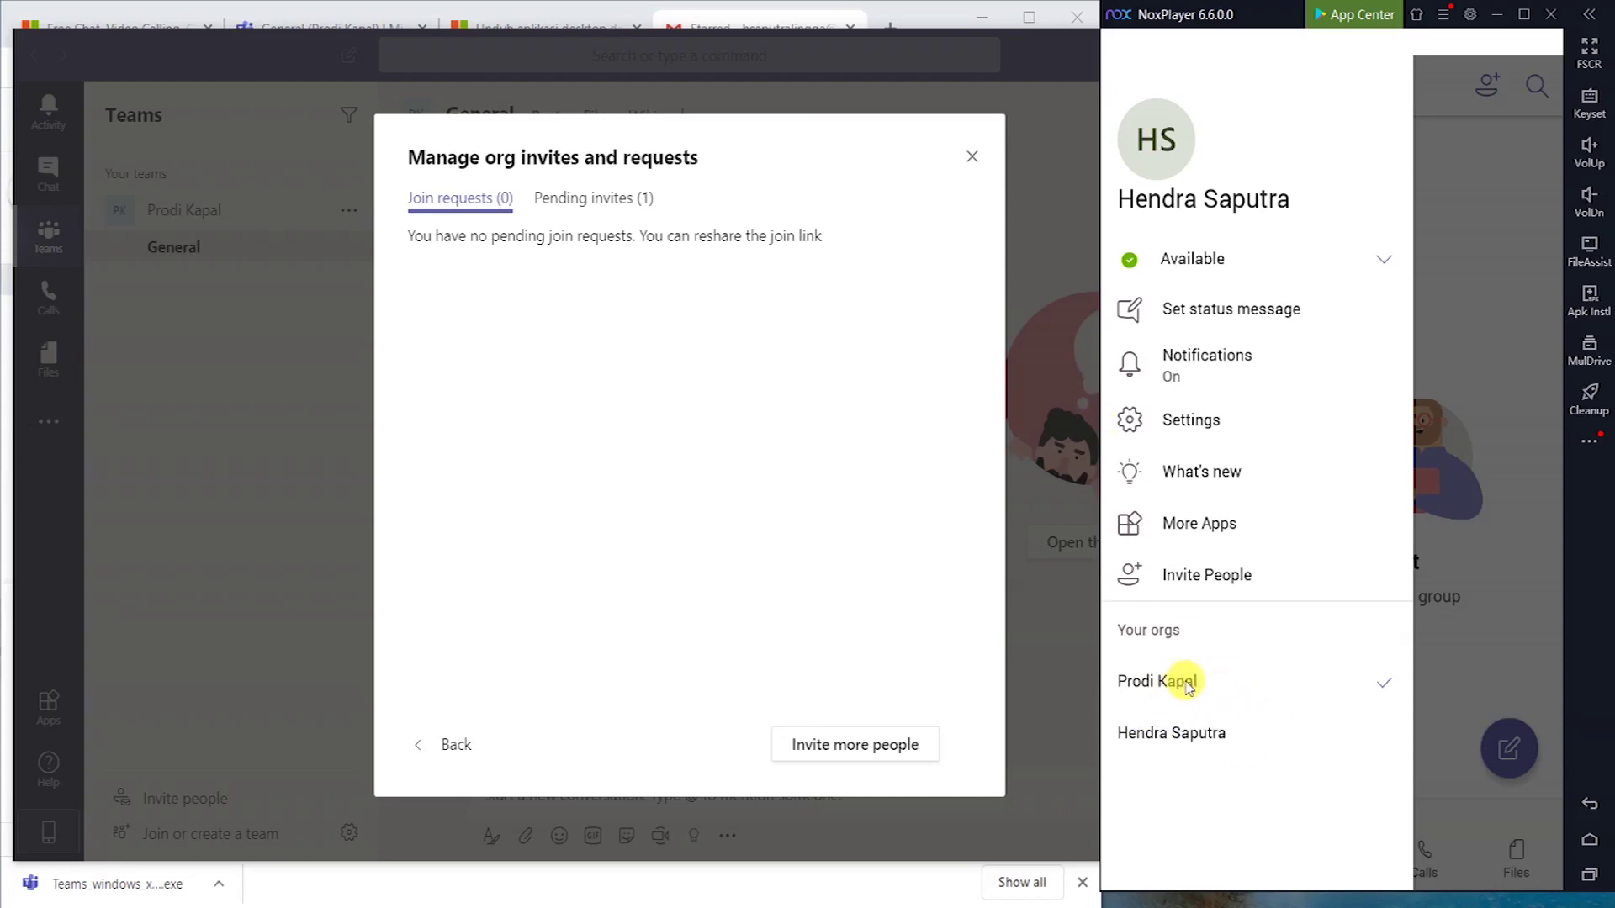
click(270, 443)
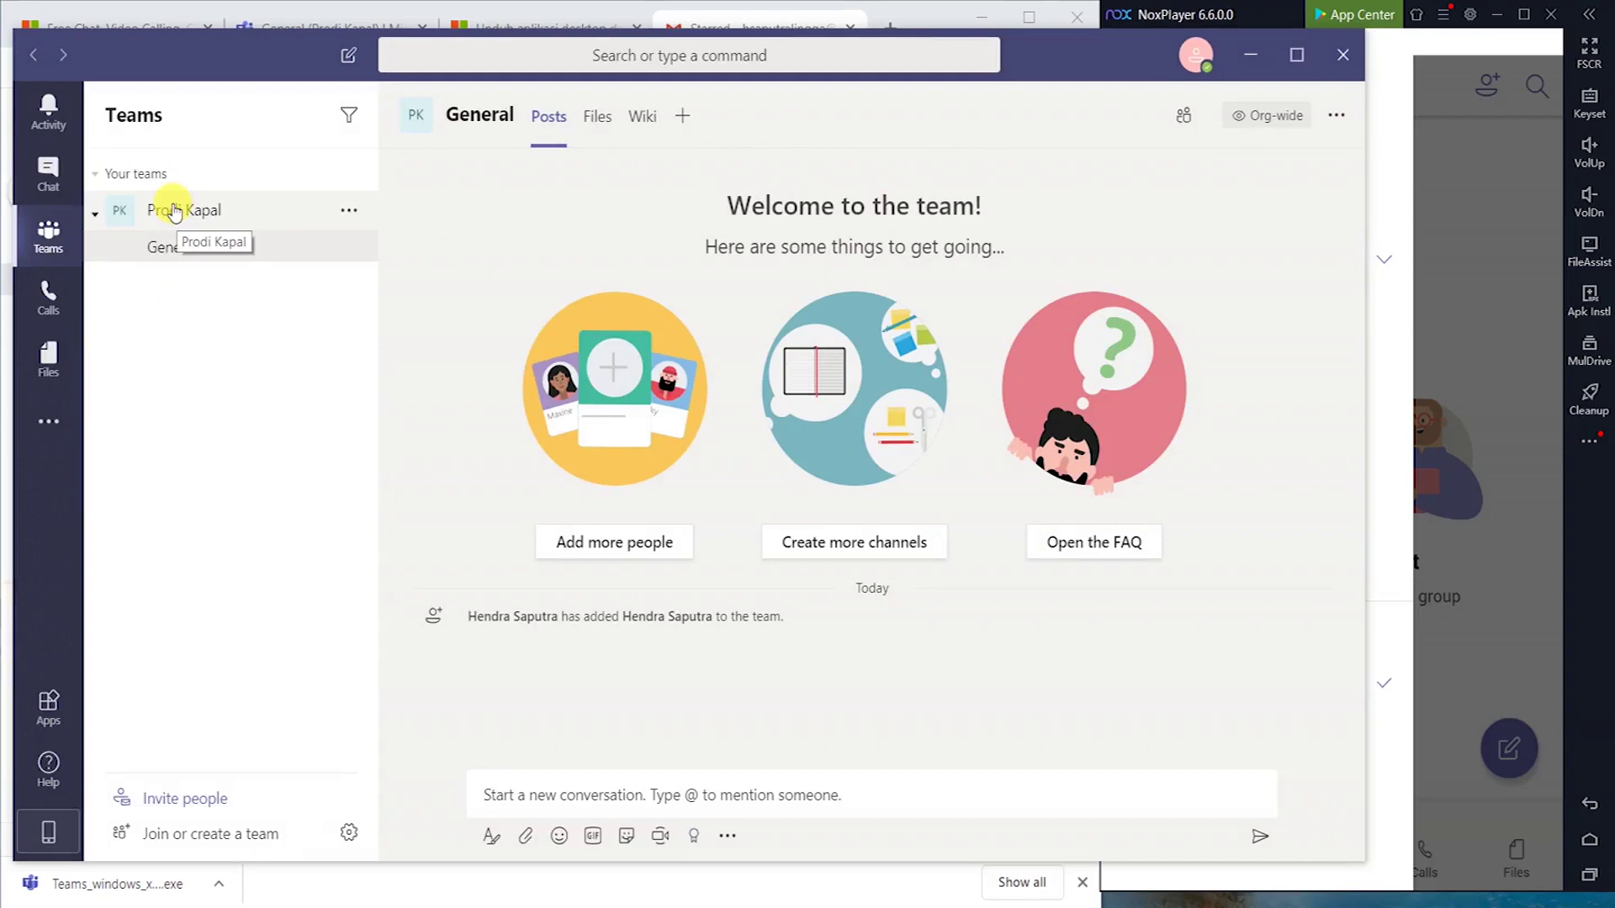
click(1502, 374)
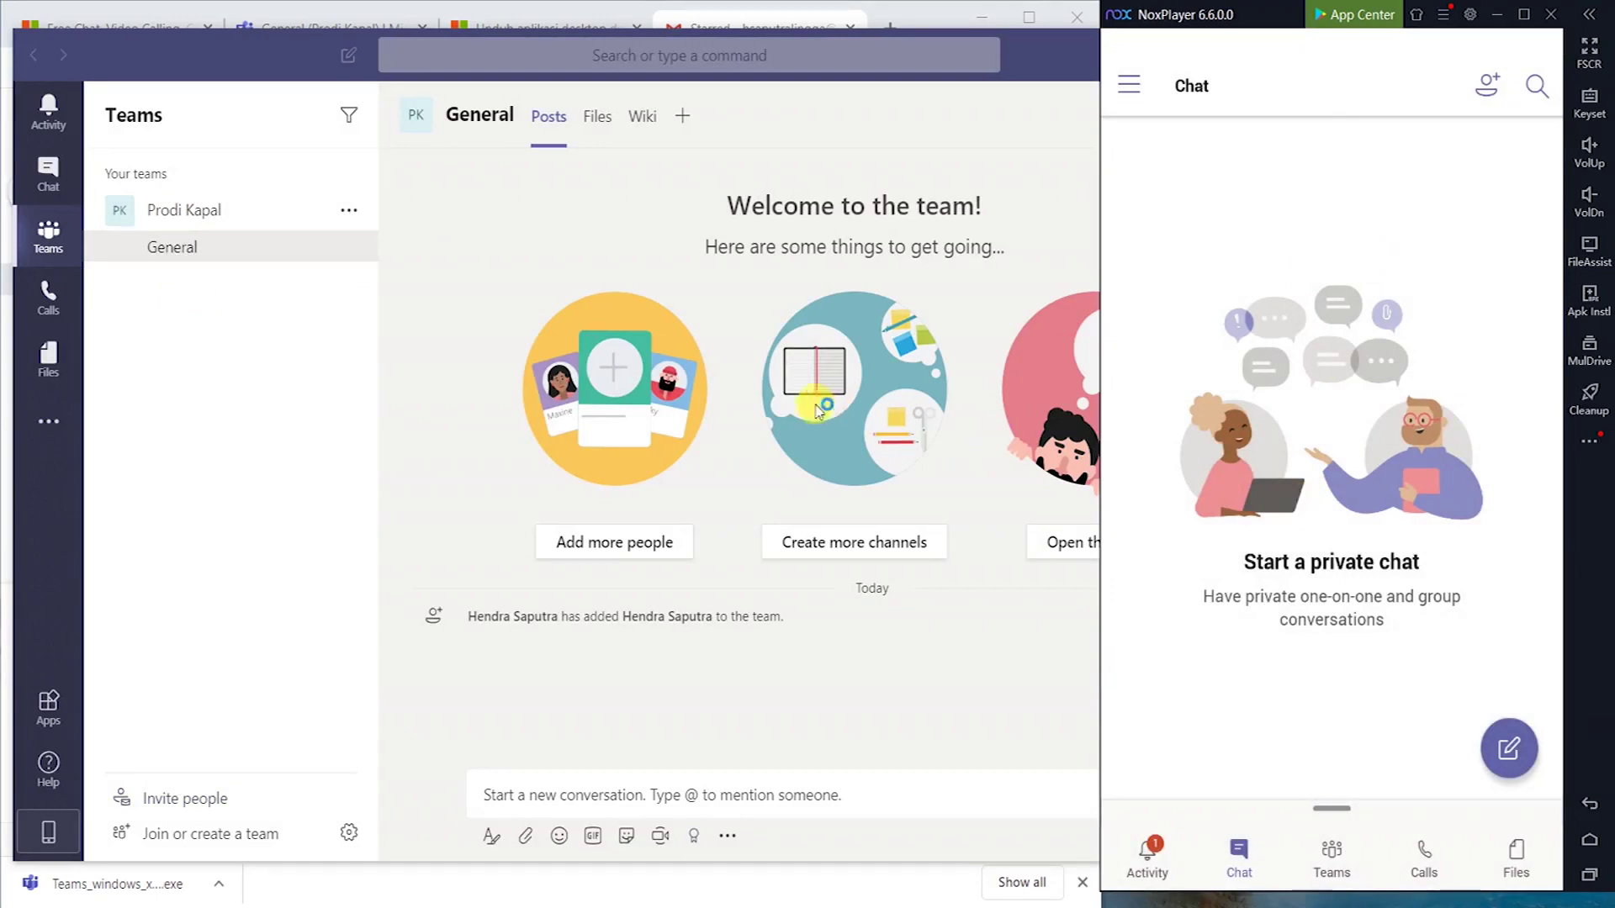
Step: Resize the desktop Teams window to sit beside the Nox emulator
drag(1093, 62, 1058, 34)
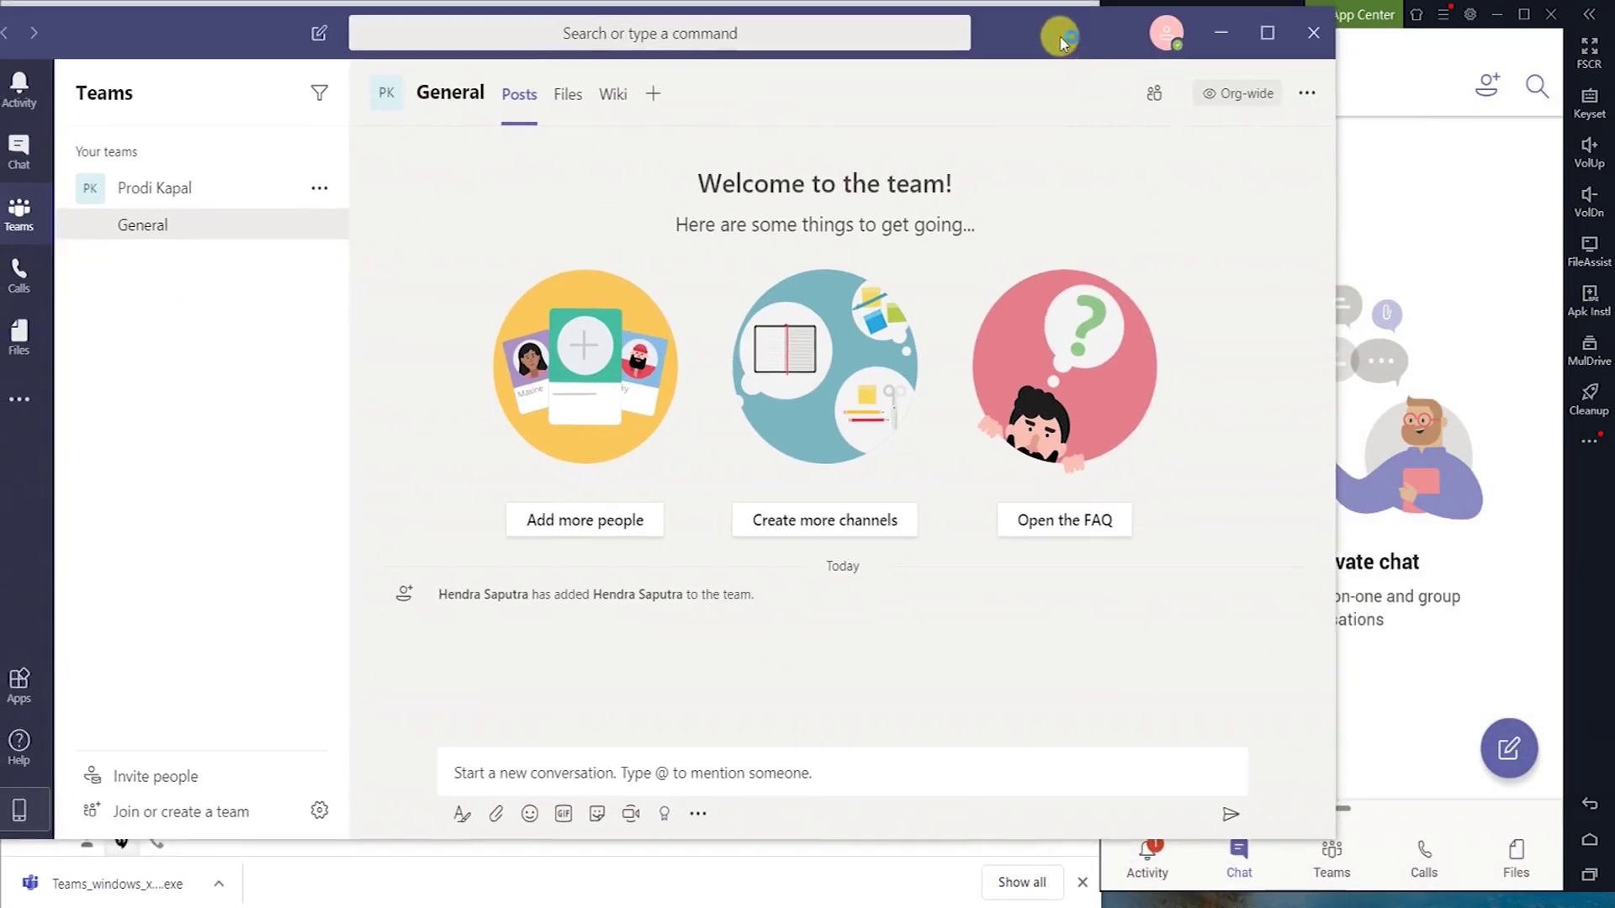
drag(1329, 331, 1077, 337)
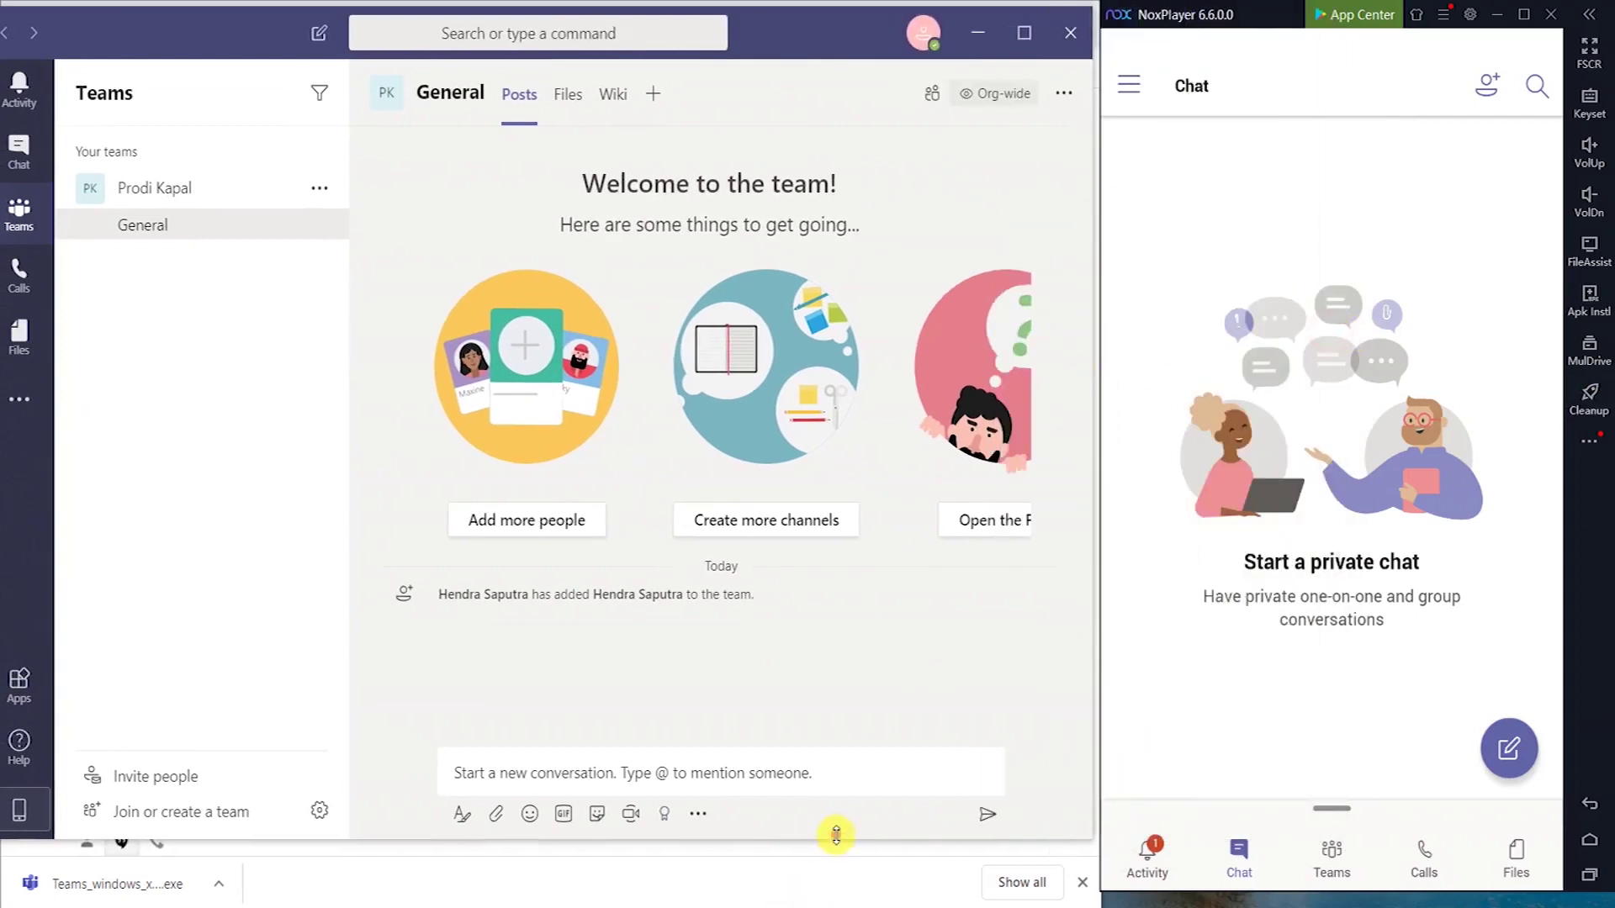
drag(830, 837, 826, 900)
click(1440, 301)
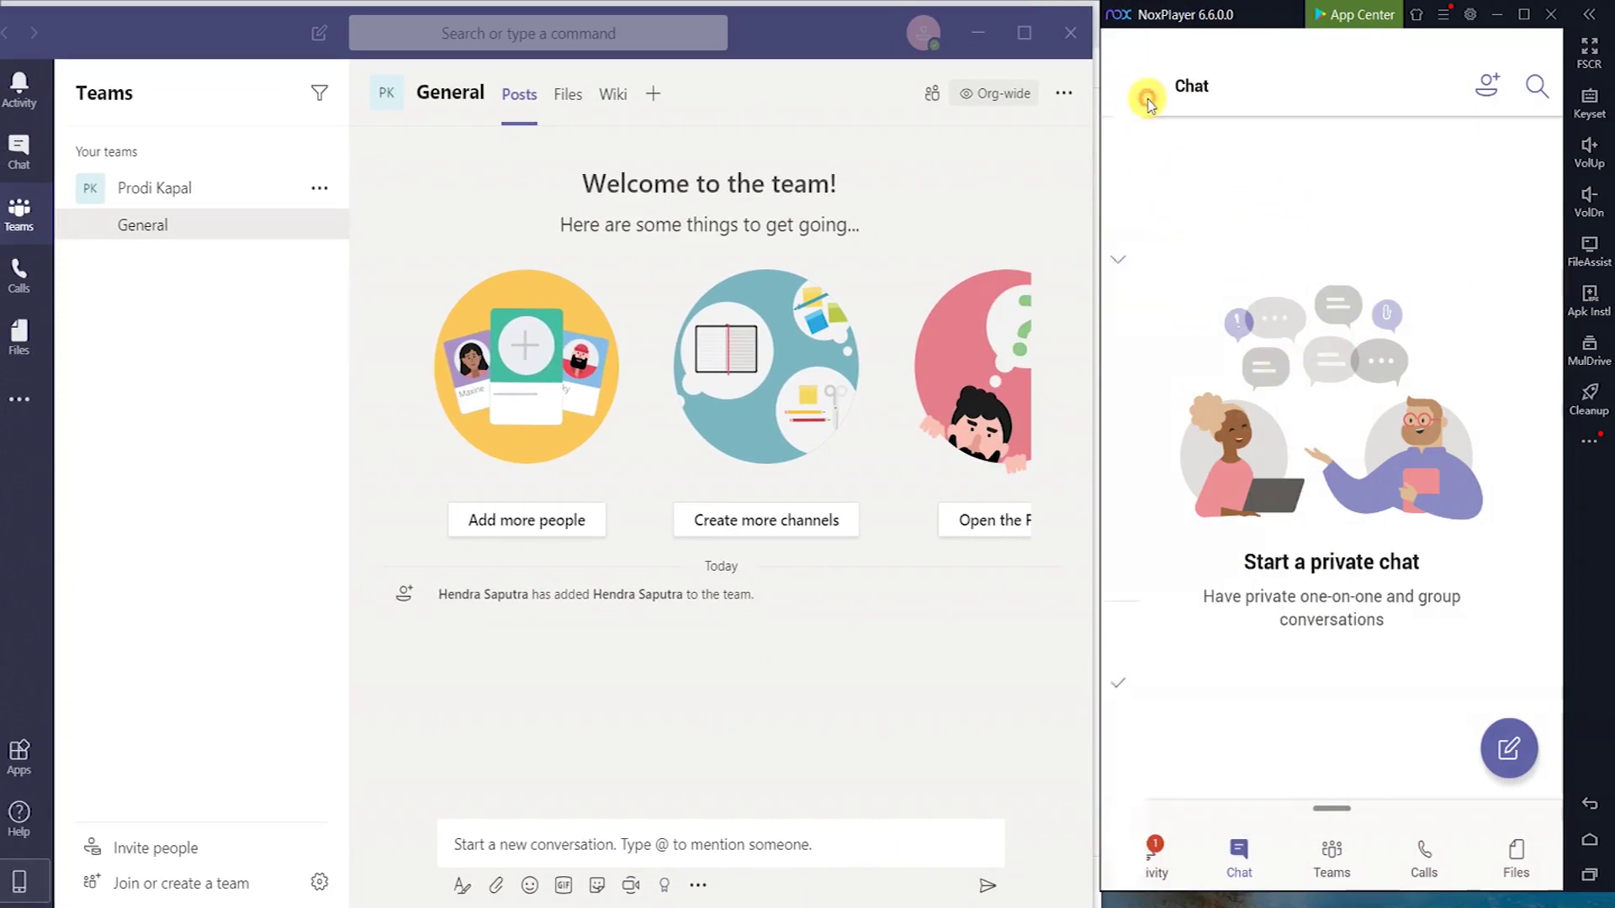
Step: Enable read receipts and channels in chat under Settings > Messaging, then relaunch the app
click(1131, 88)
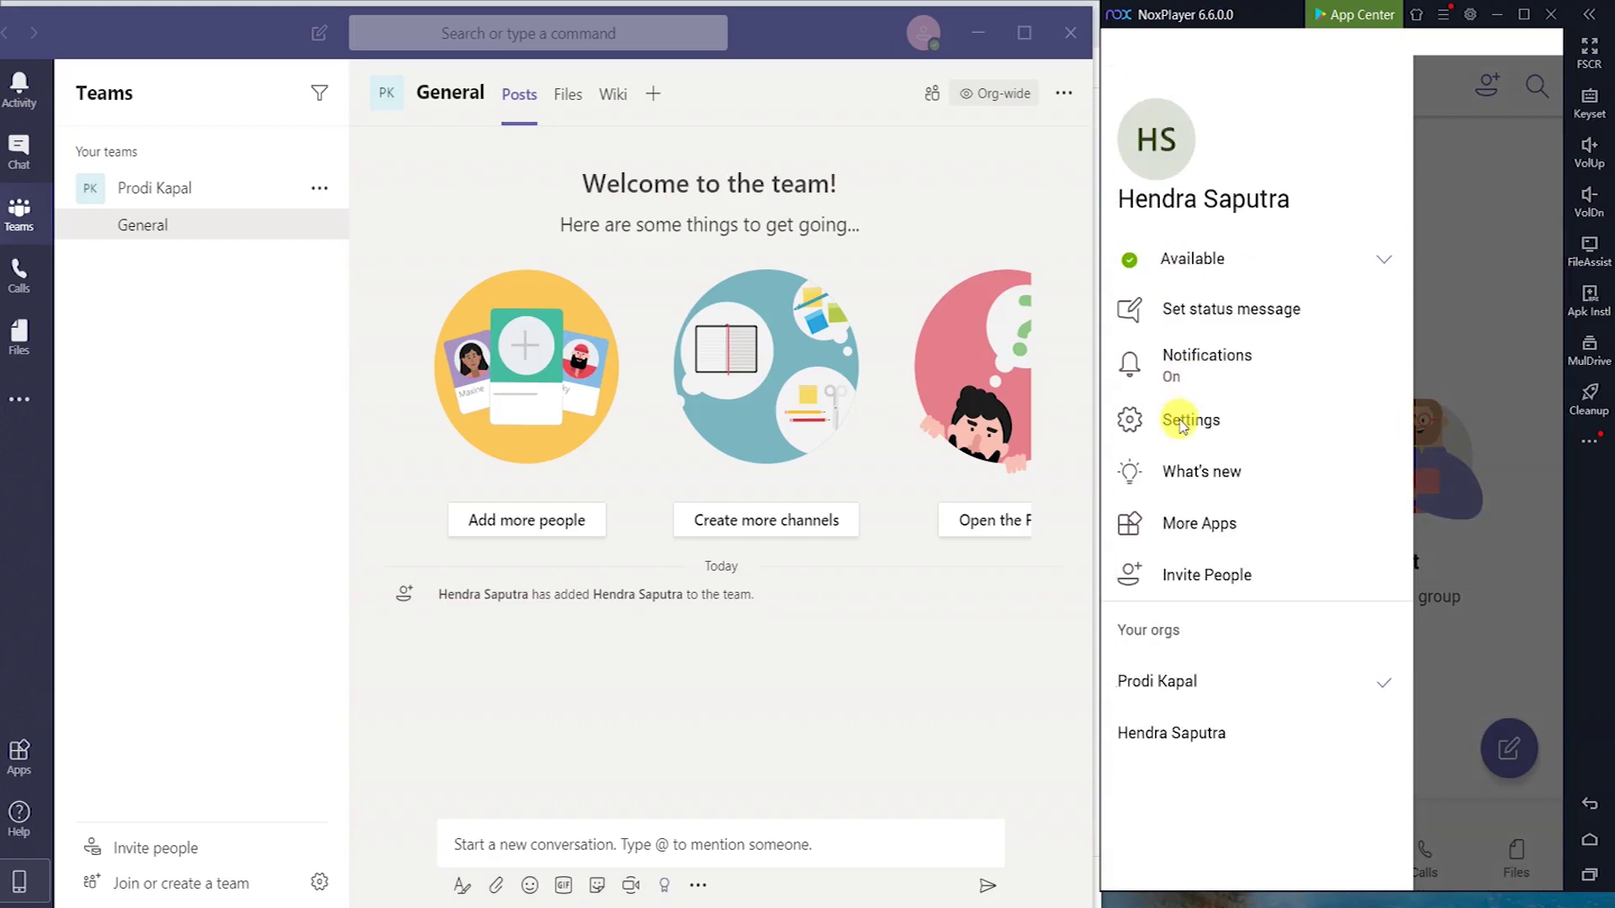
click(1182, 423)
click(1236, 496)
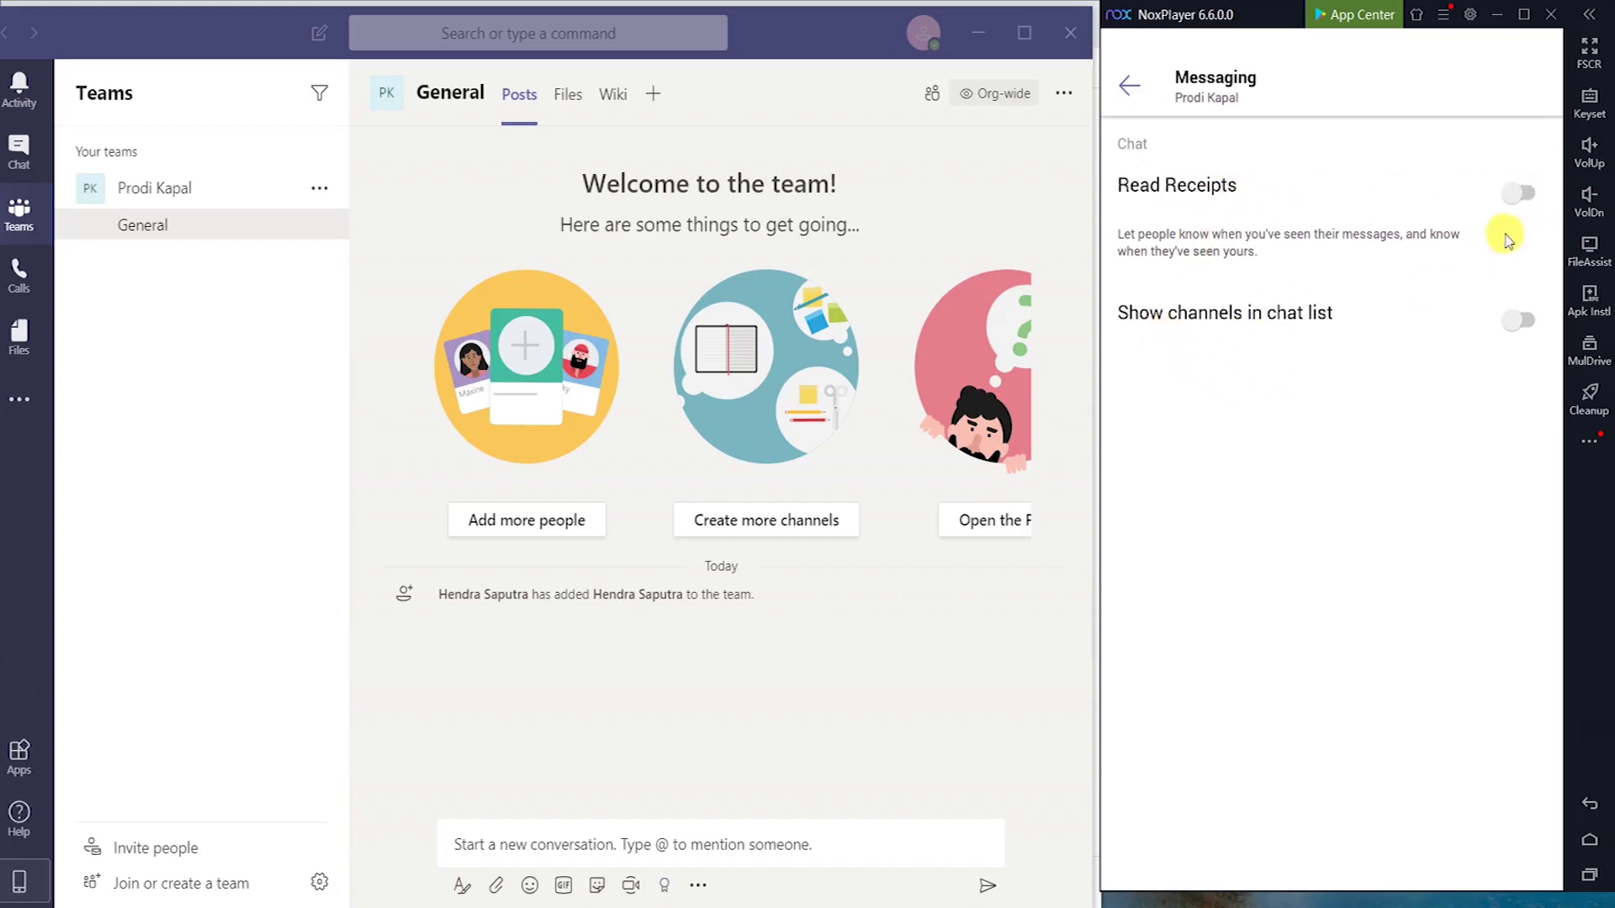
click(1528, 193)
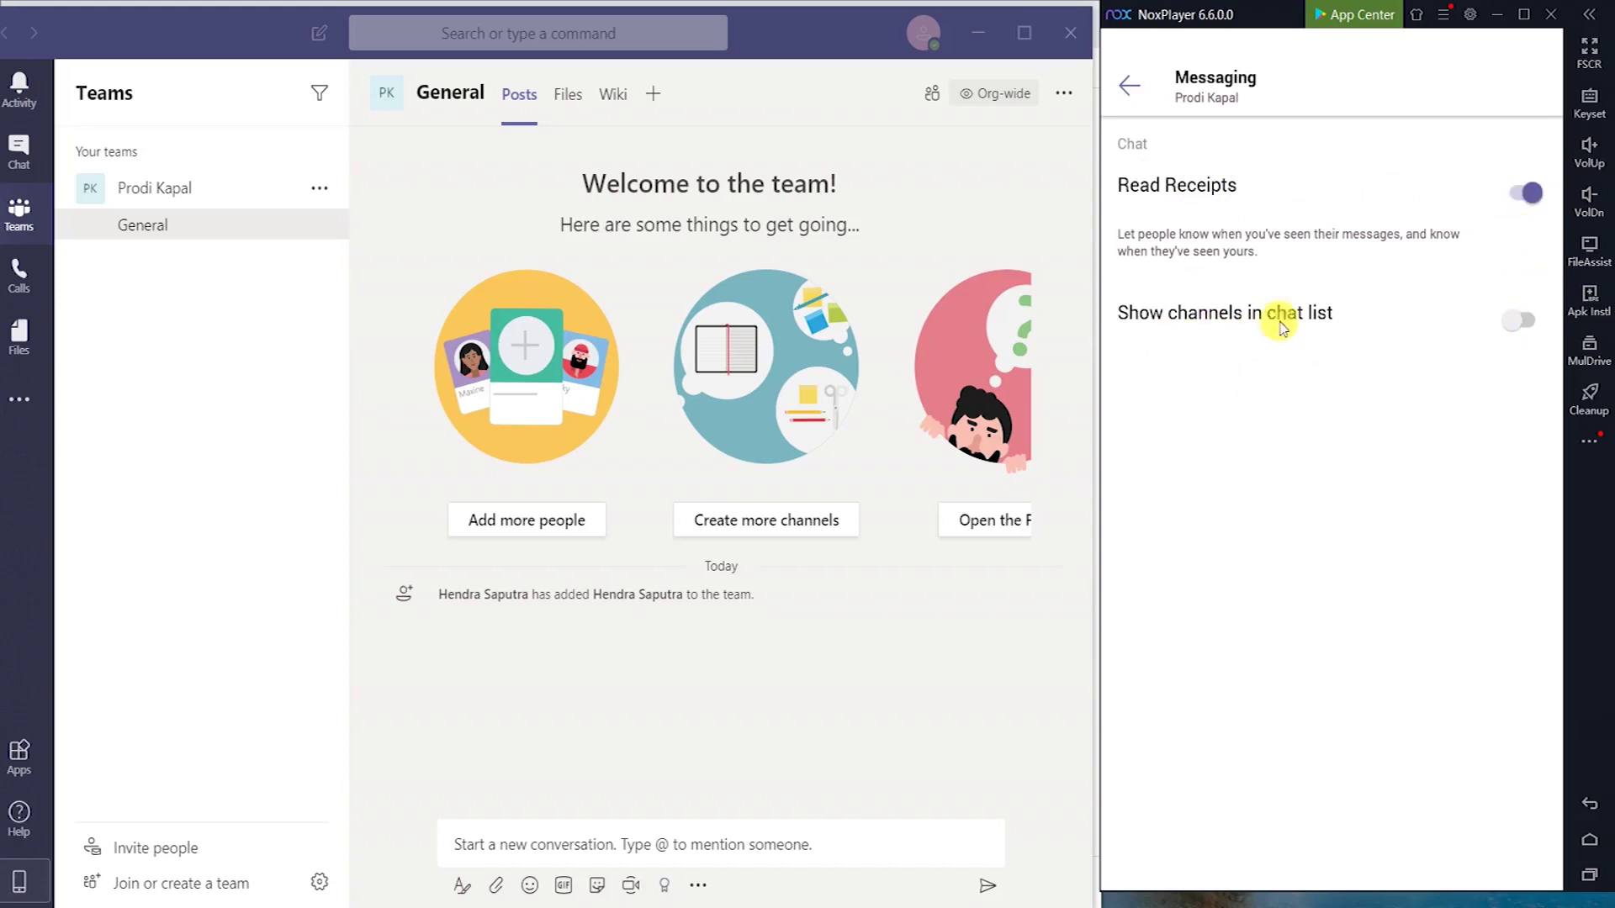
click(1524, 320)
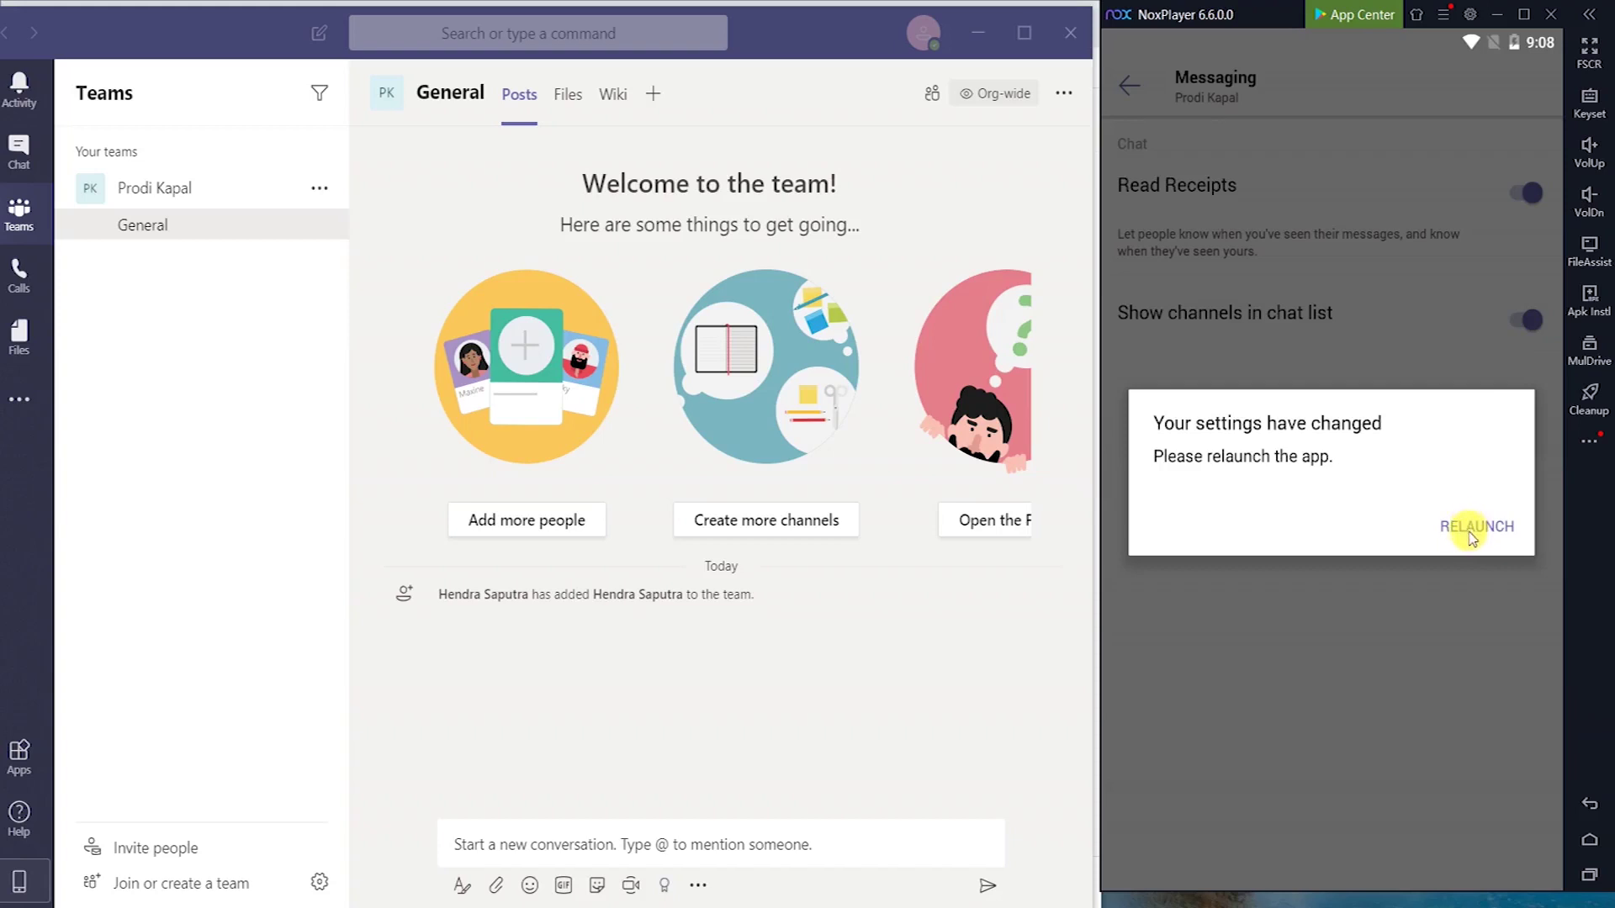
click(1471, 530)
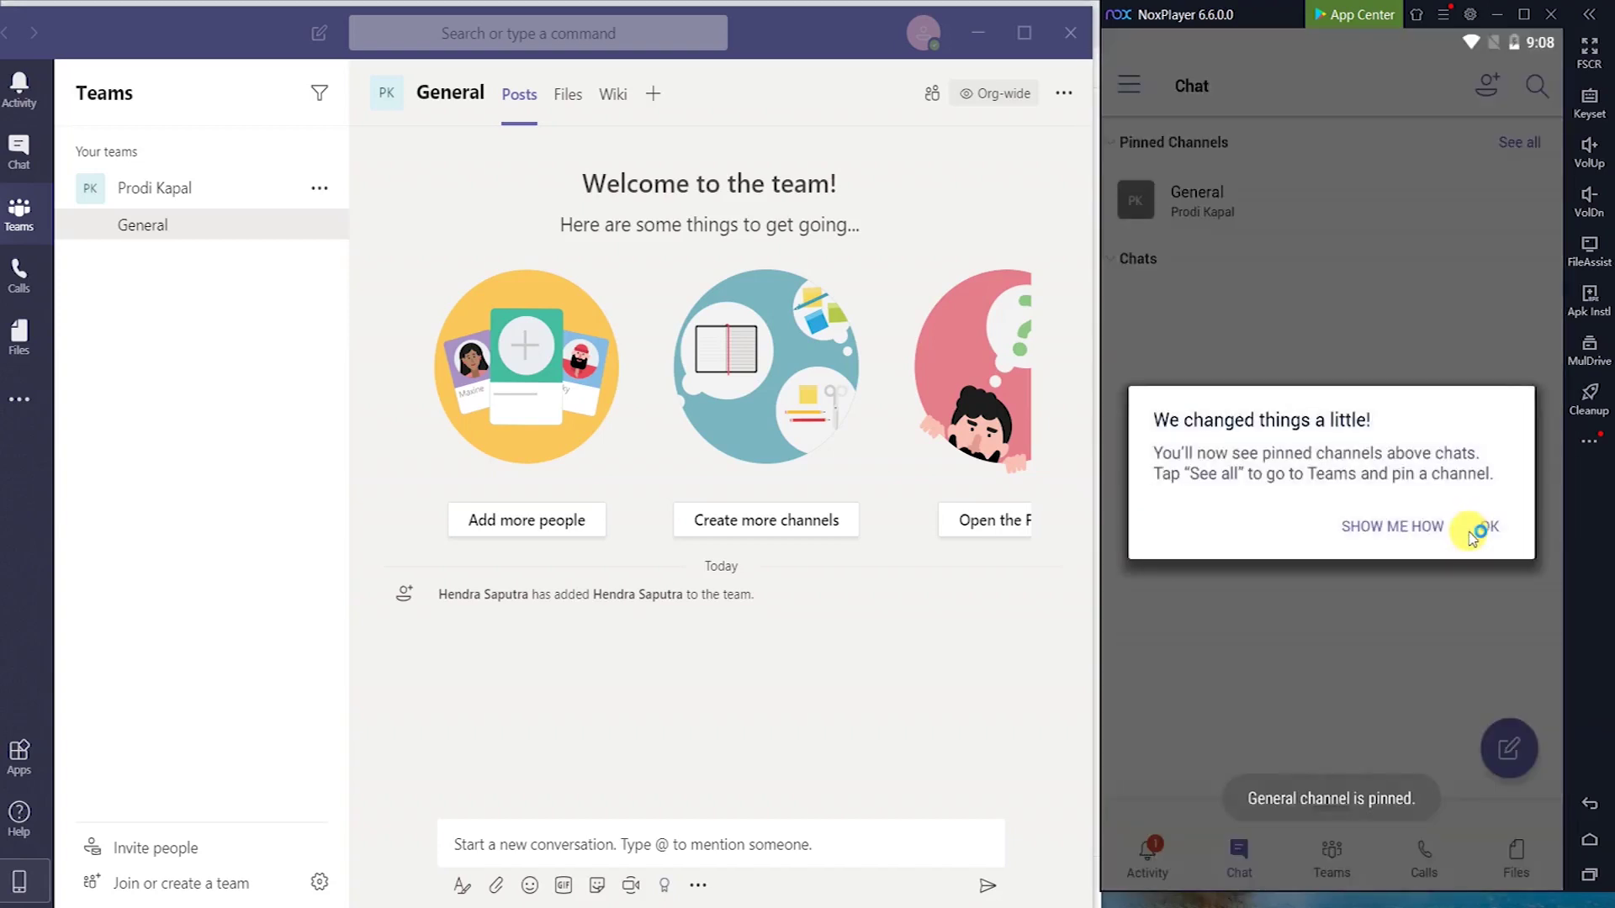
click(1486, 529)
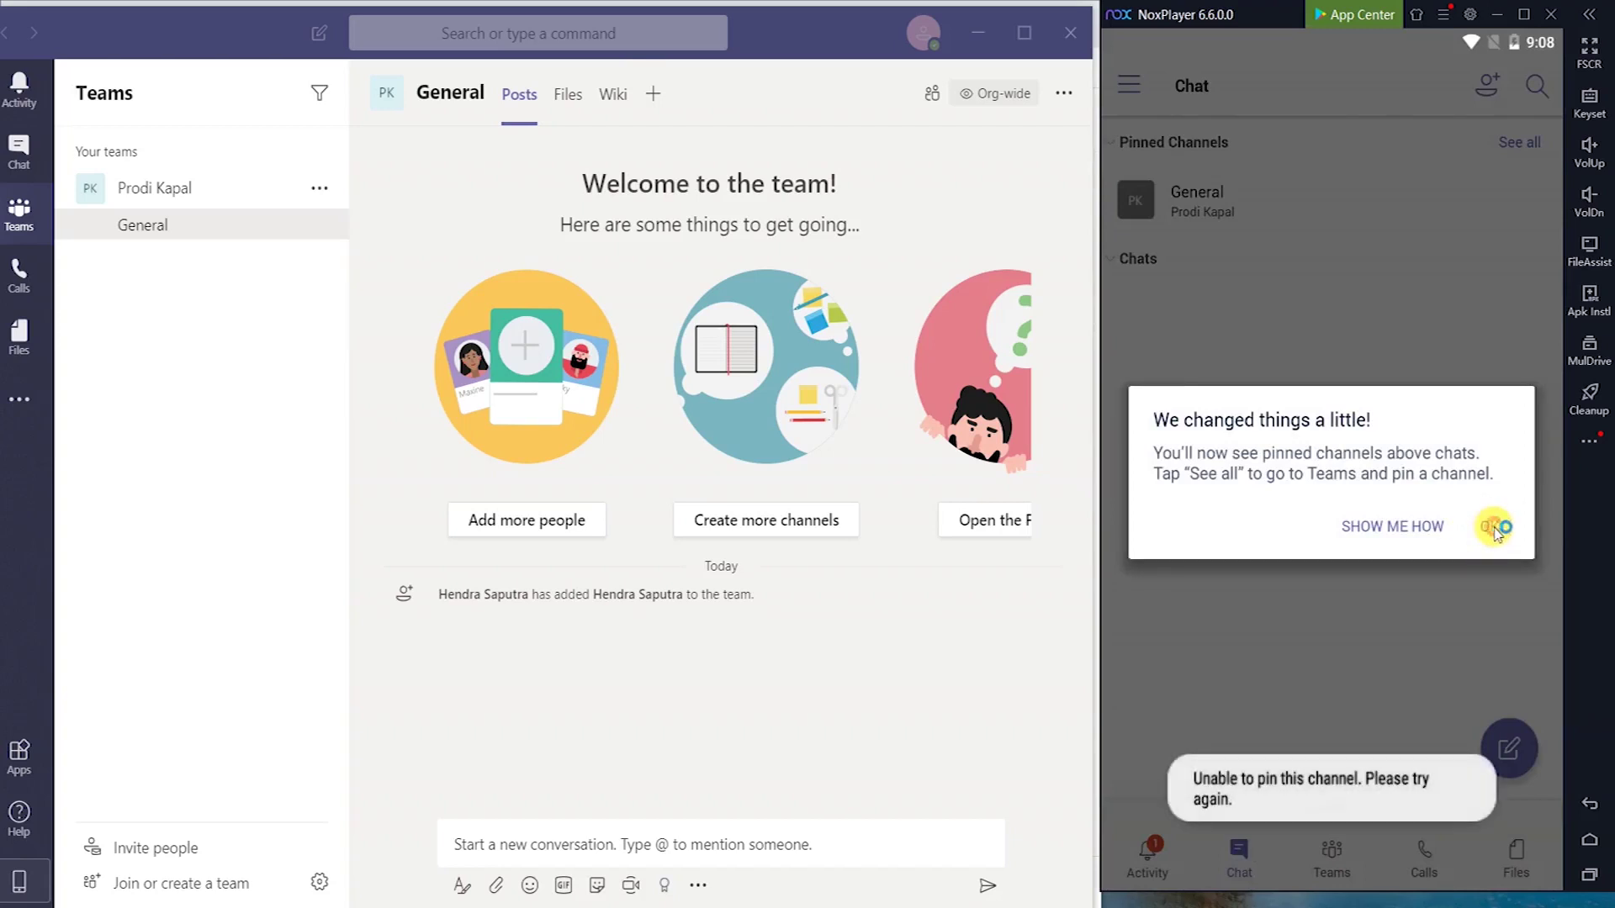
click(1494, 528)
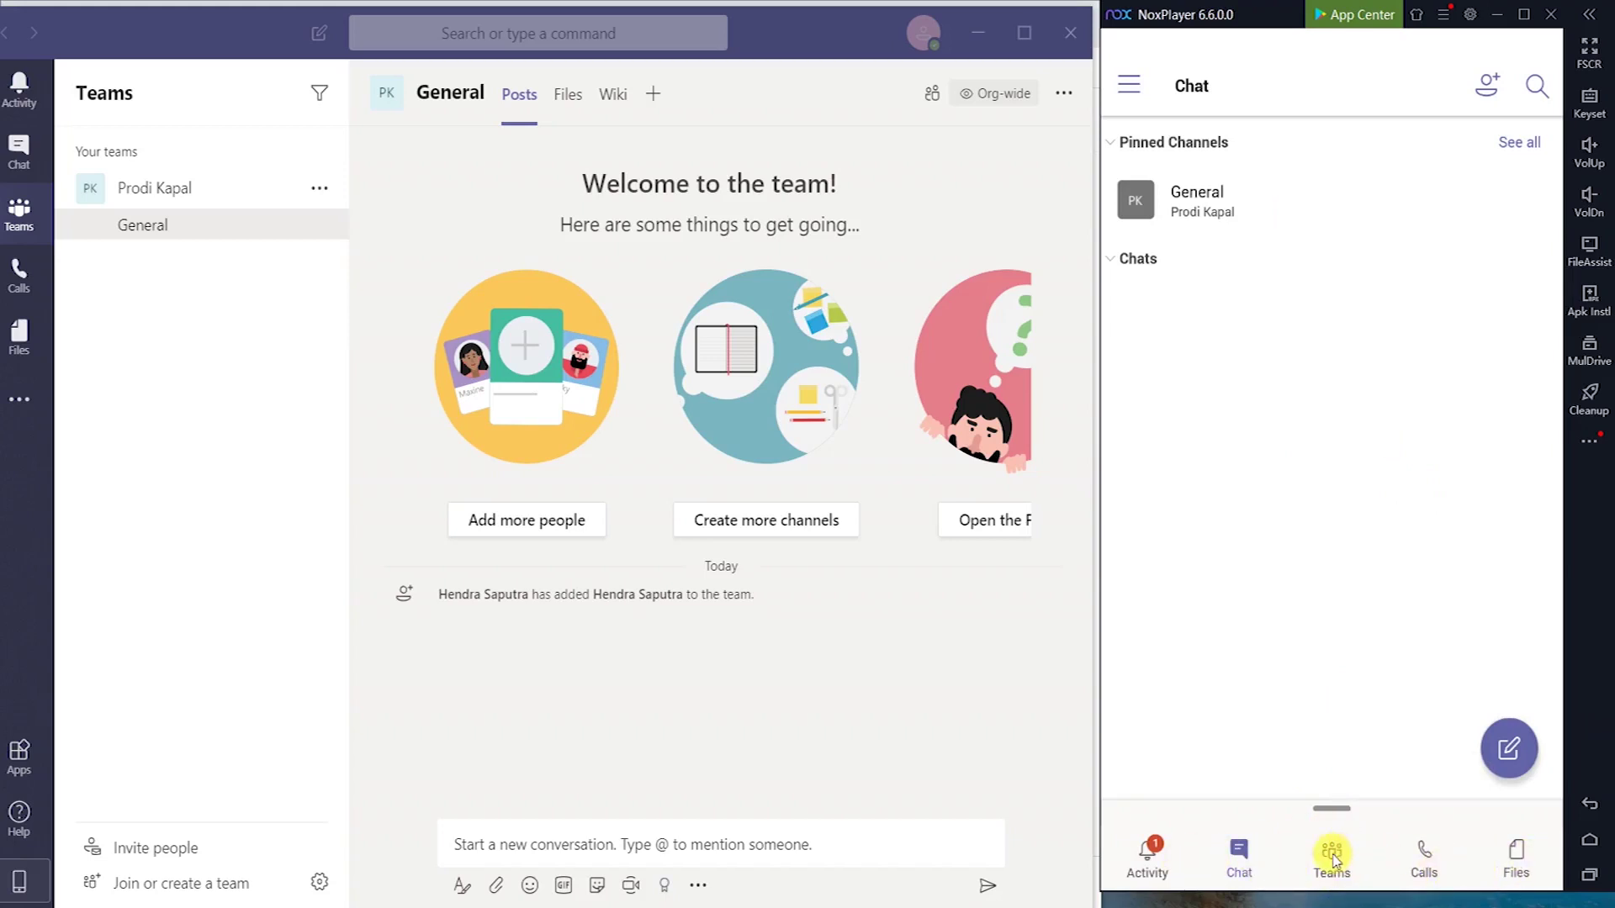
Step: Browse the Android teams list and Prodi Kapal's General channel
click(1333, 858)
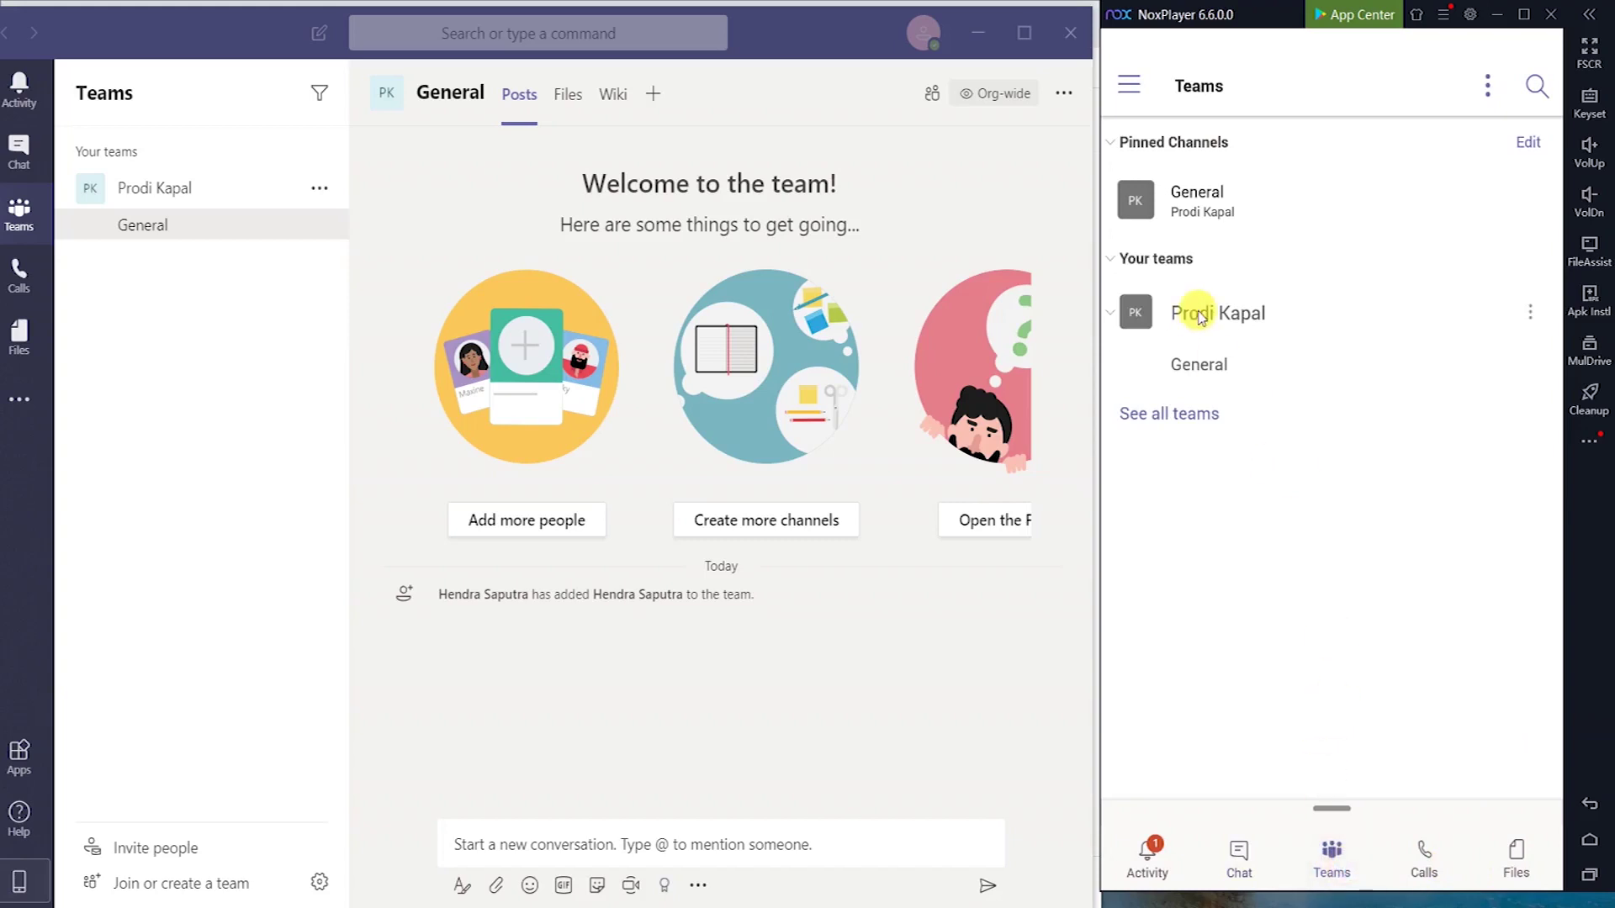
click(1196, 313)
click(1191, 310)
click(1165, 200)
click(1121, 83)
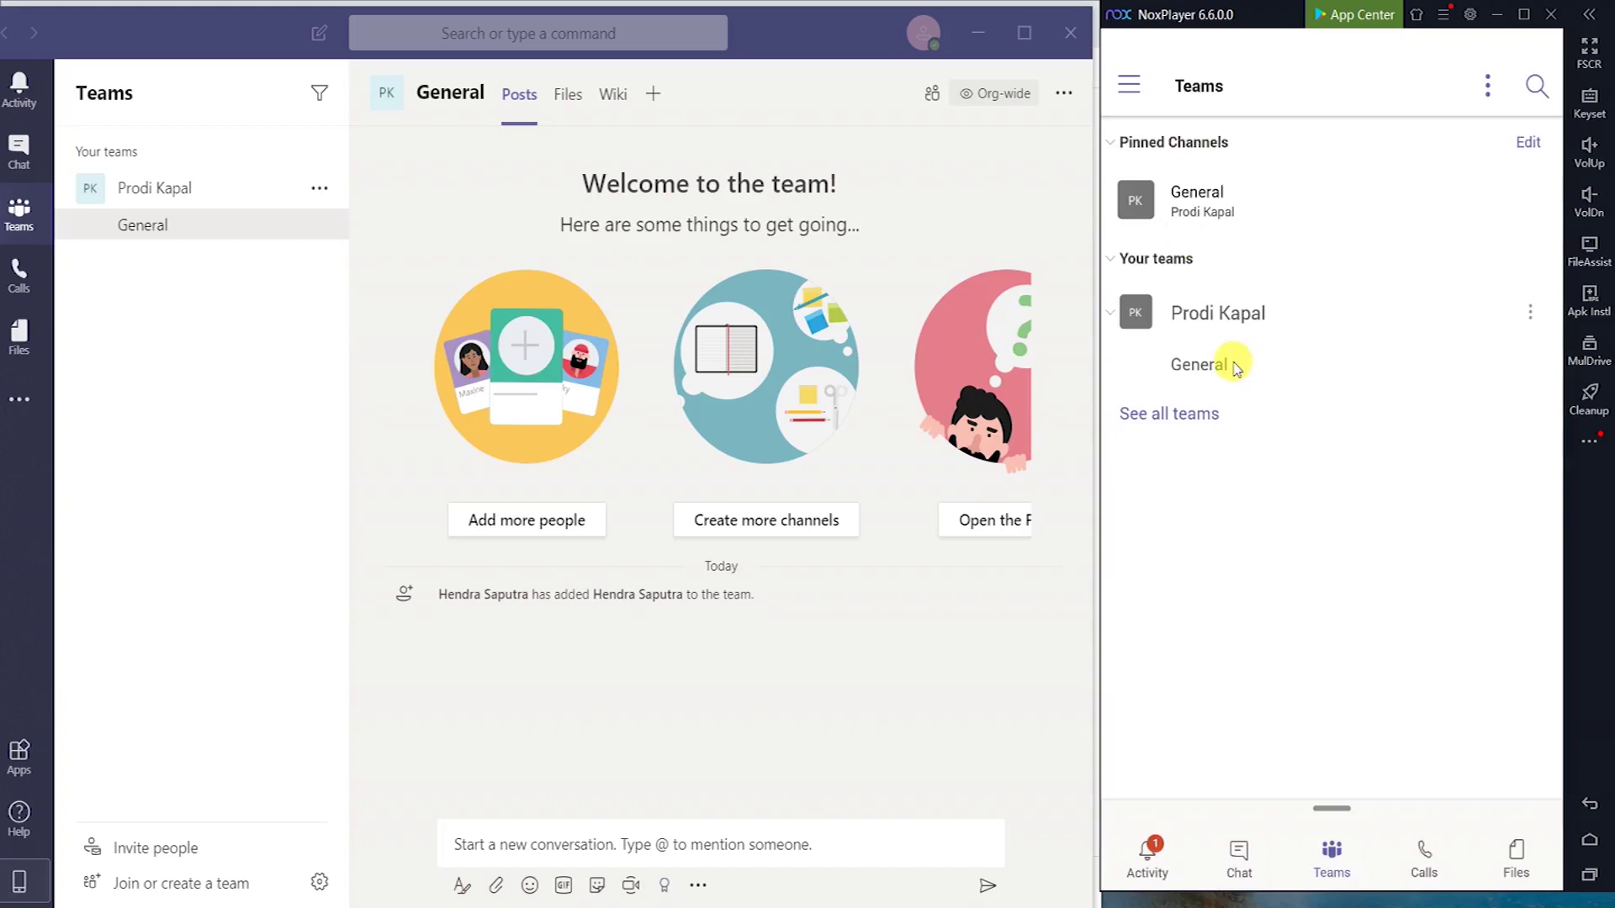
Step: Add a private channel named 'Matakuliah 1' to the Prodi Kapal team on desktop
click(389, 427)
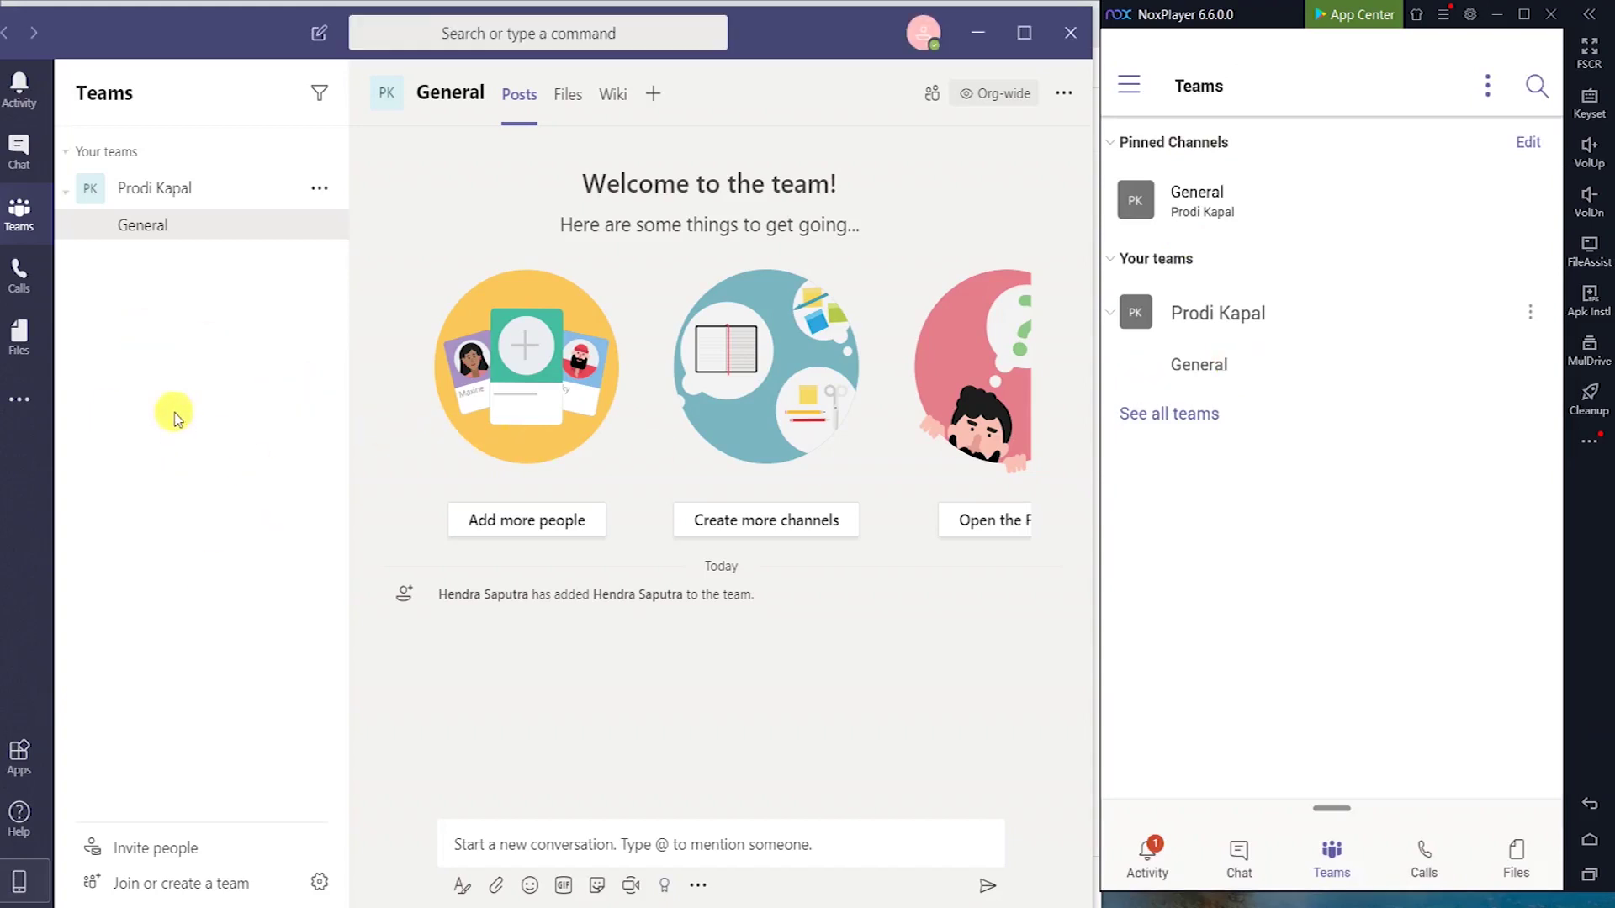
click(322, 189)
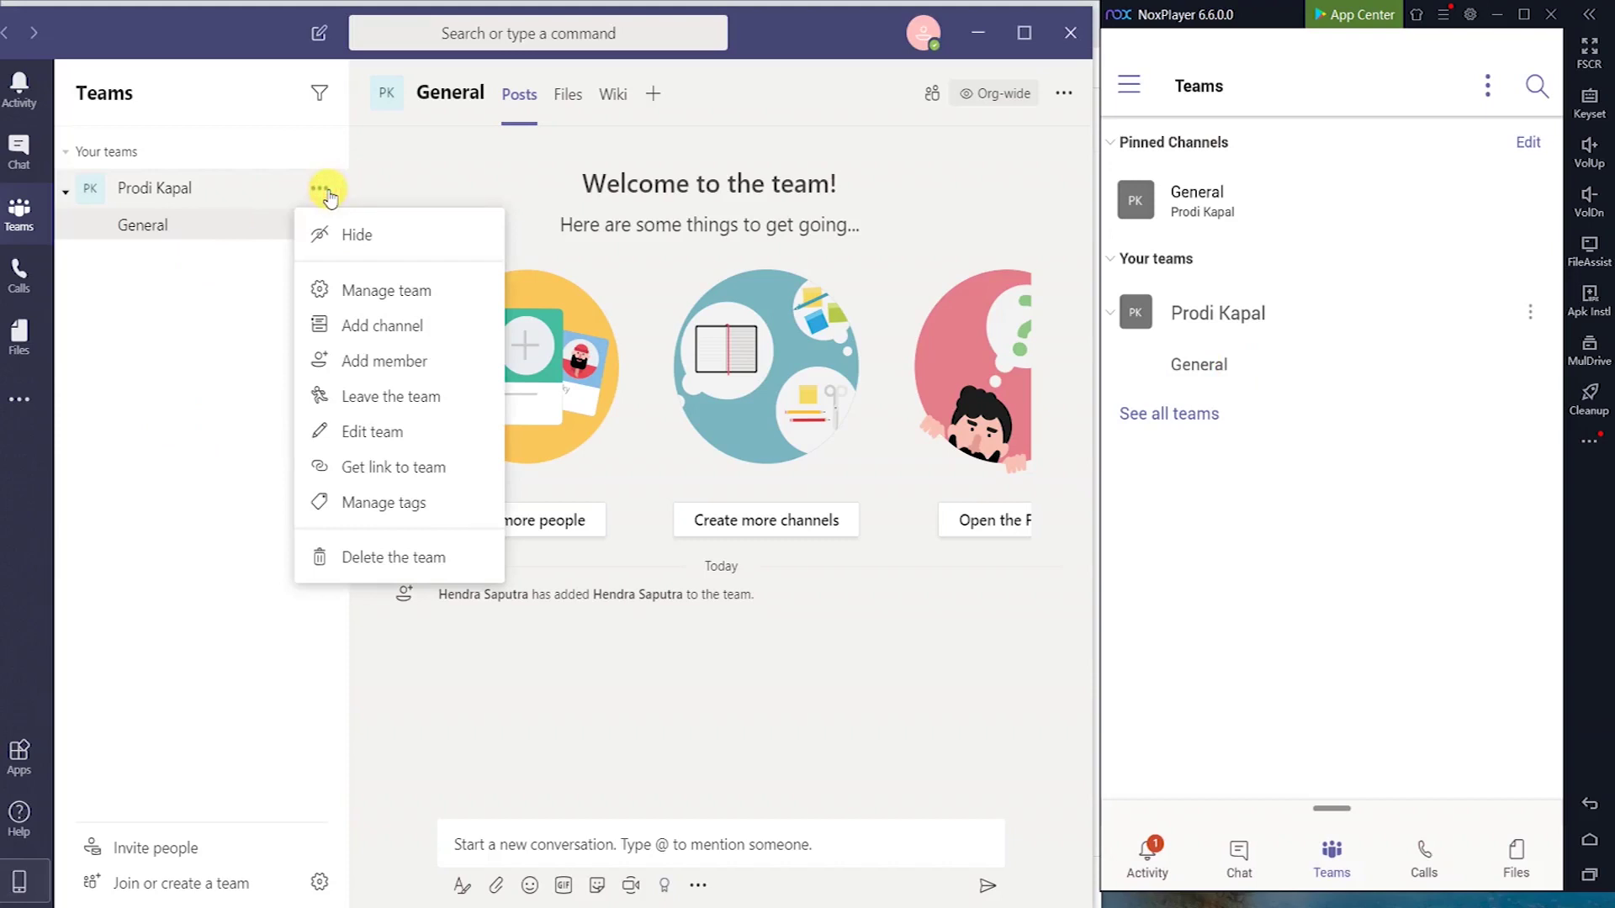
click(340, 328)
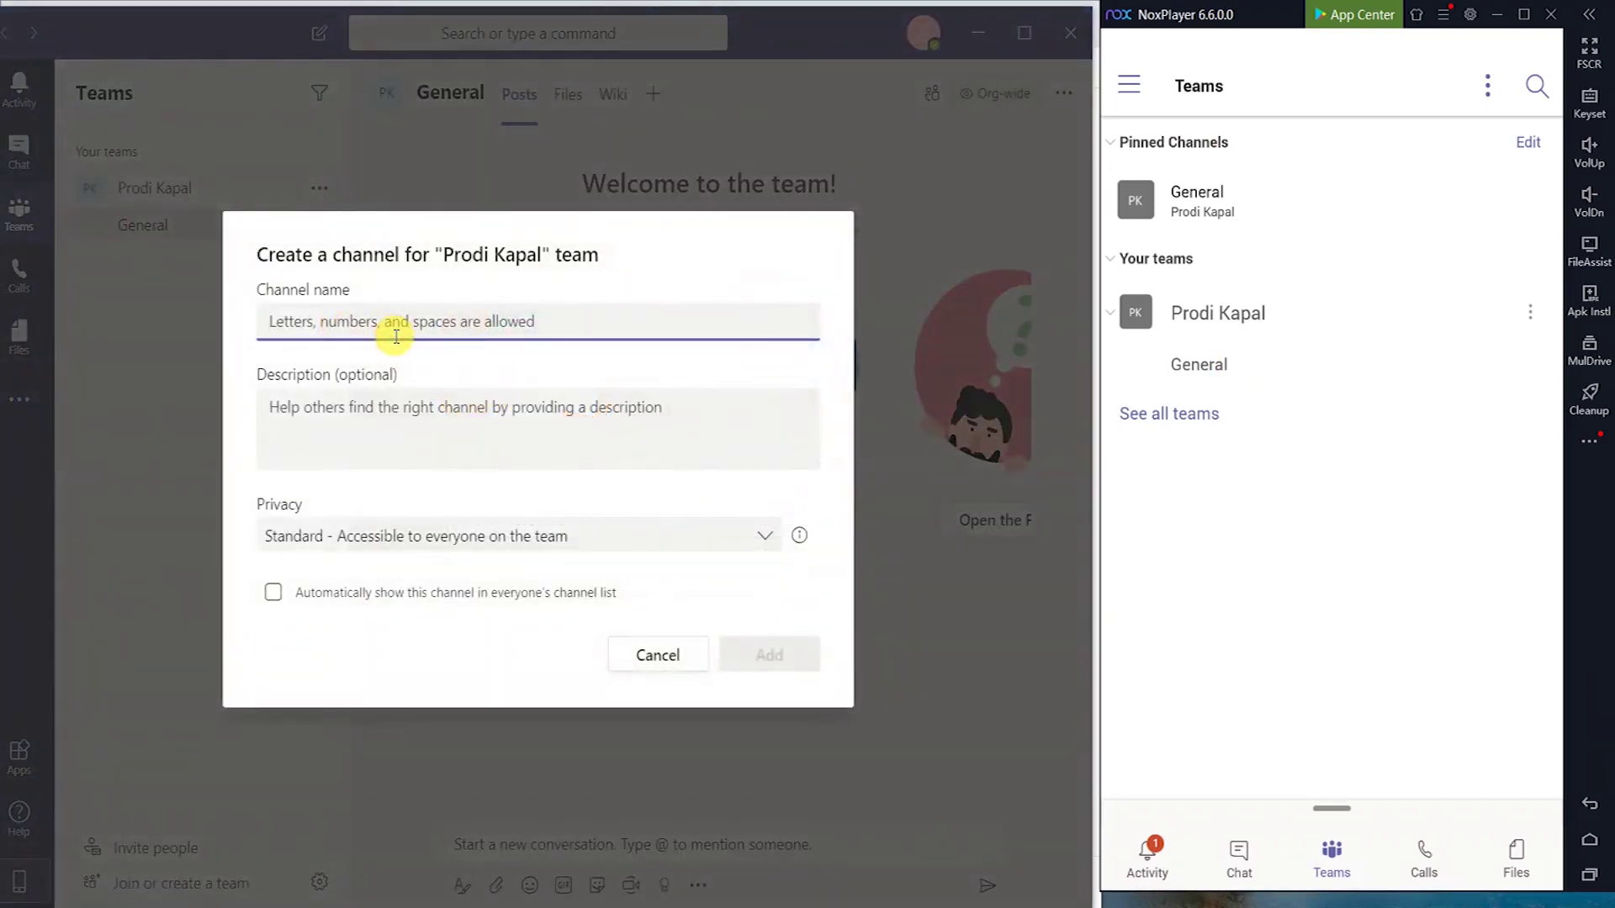
text(Matakuliah 1)
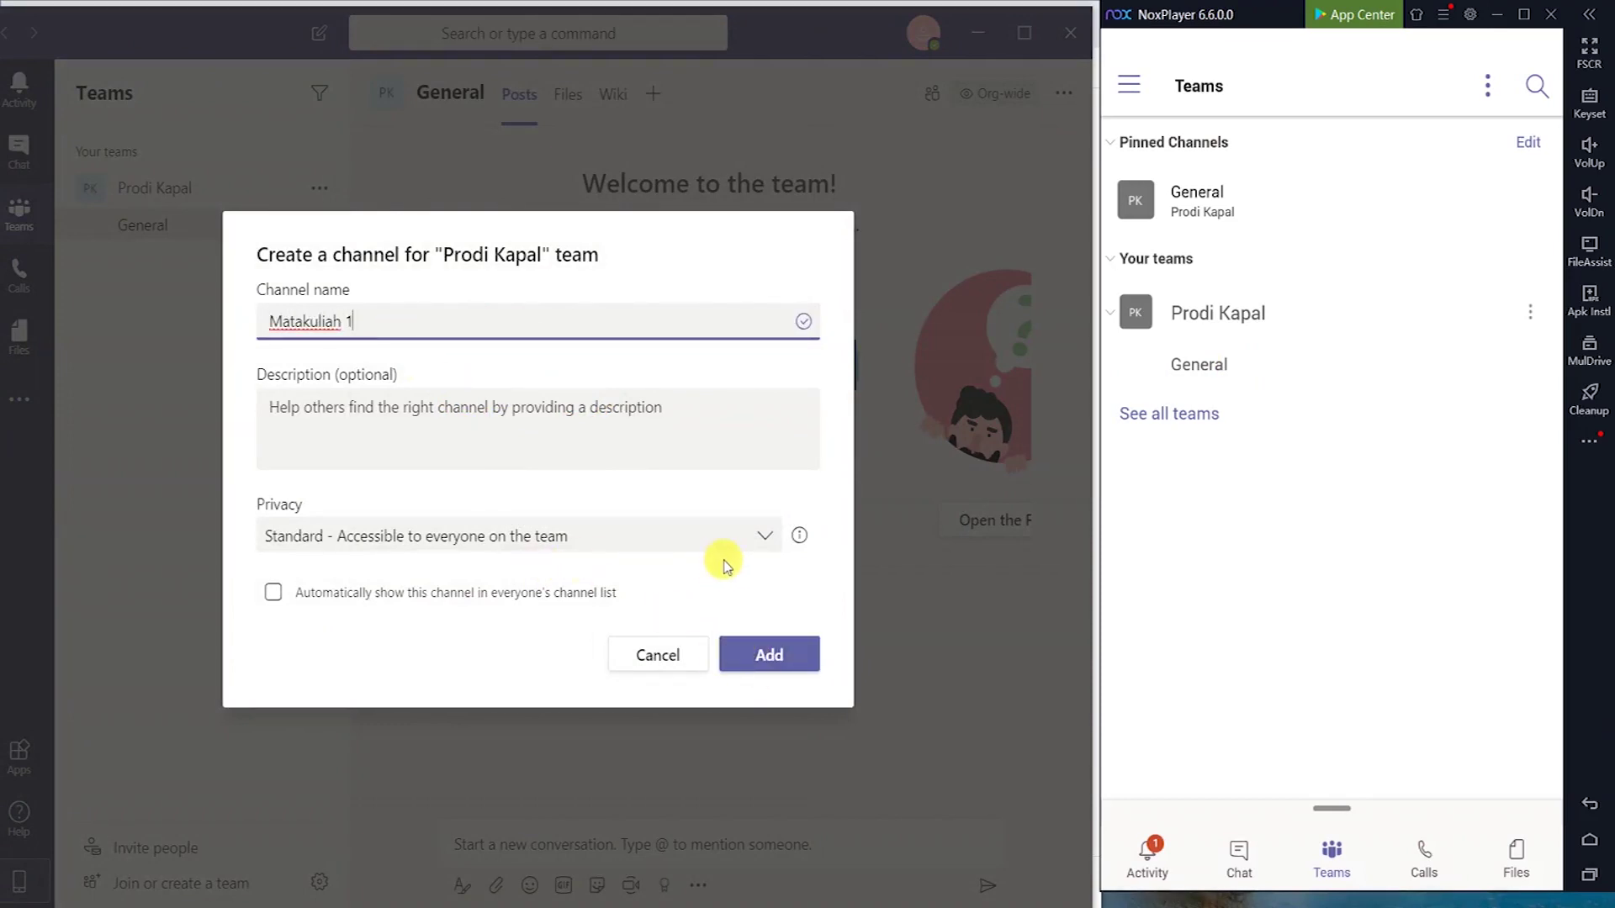
click(733, 539)
click(273, 654)
click(766, 654)
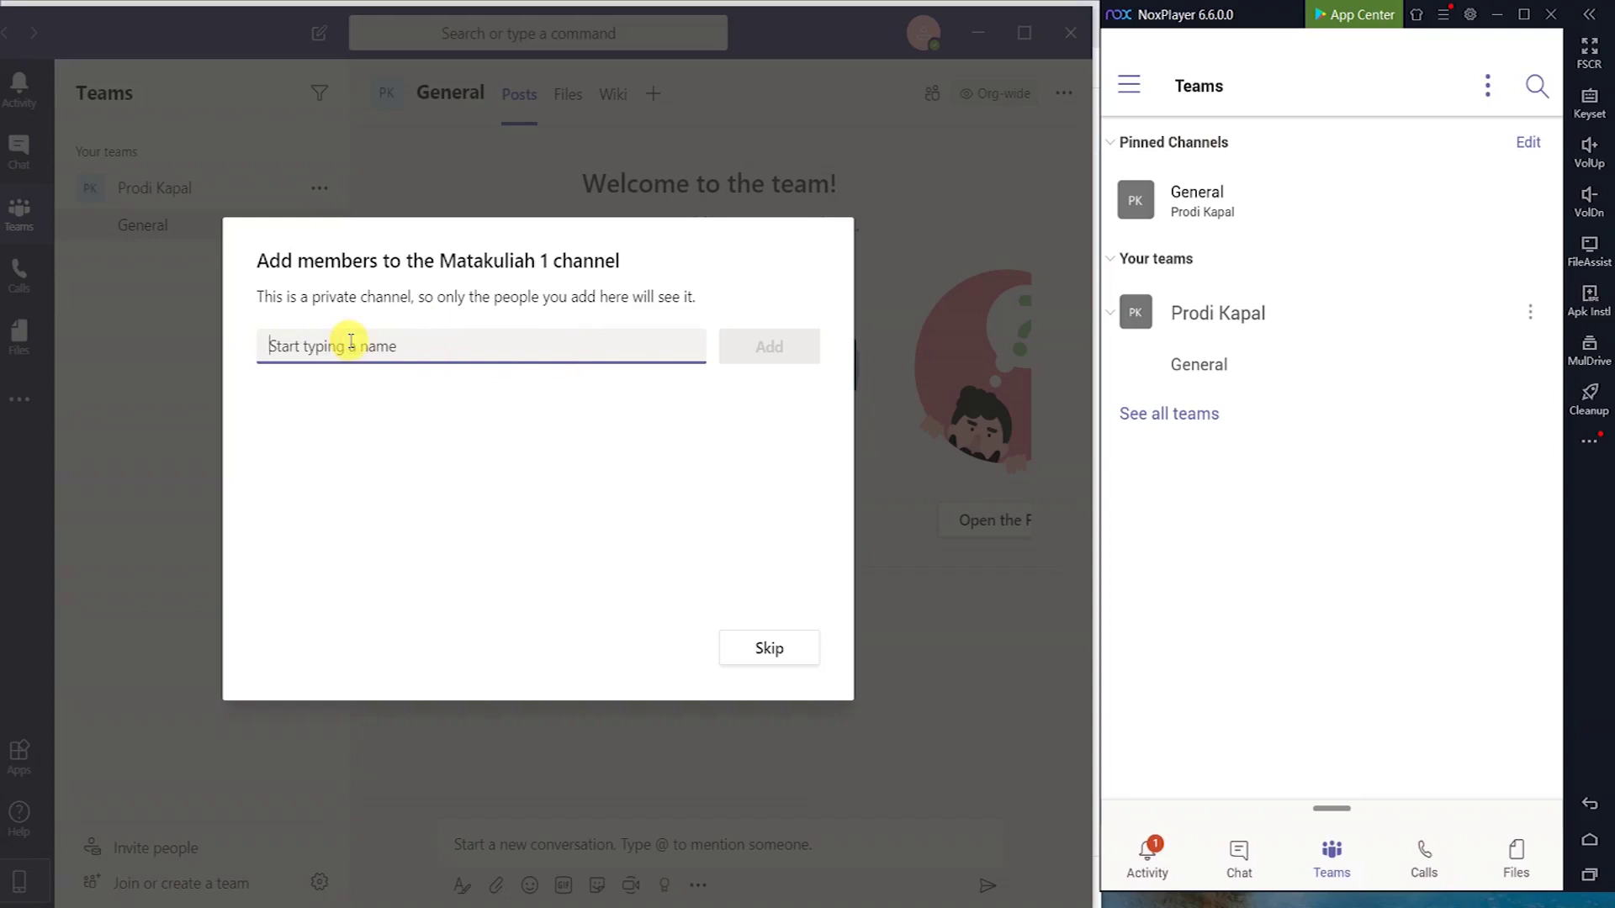
text(hendra)
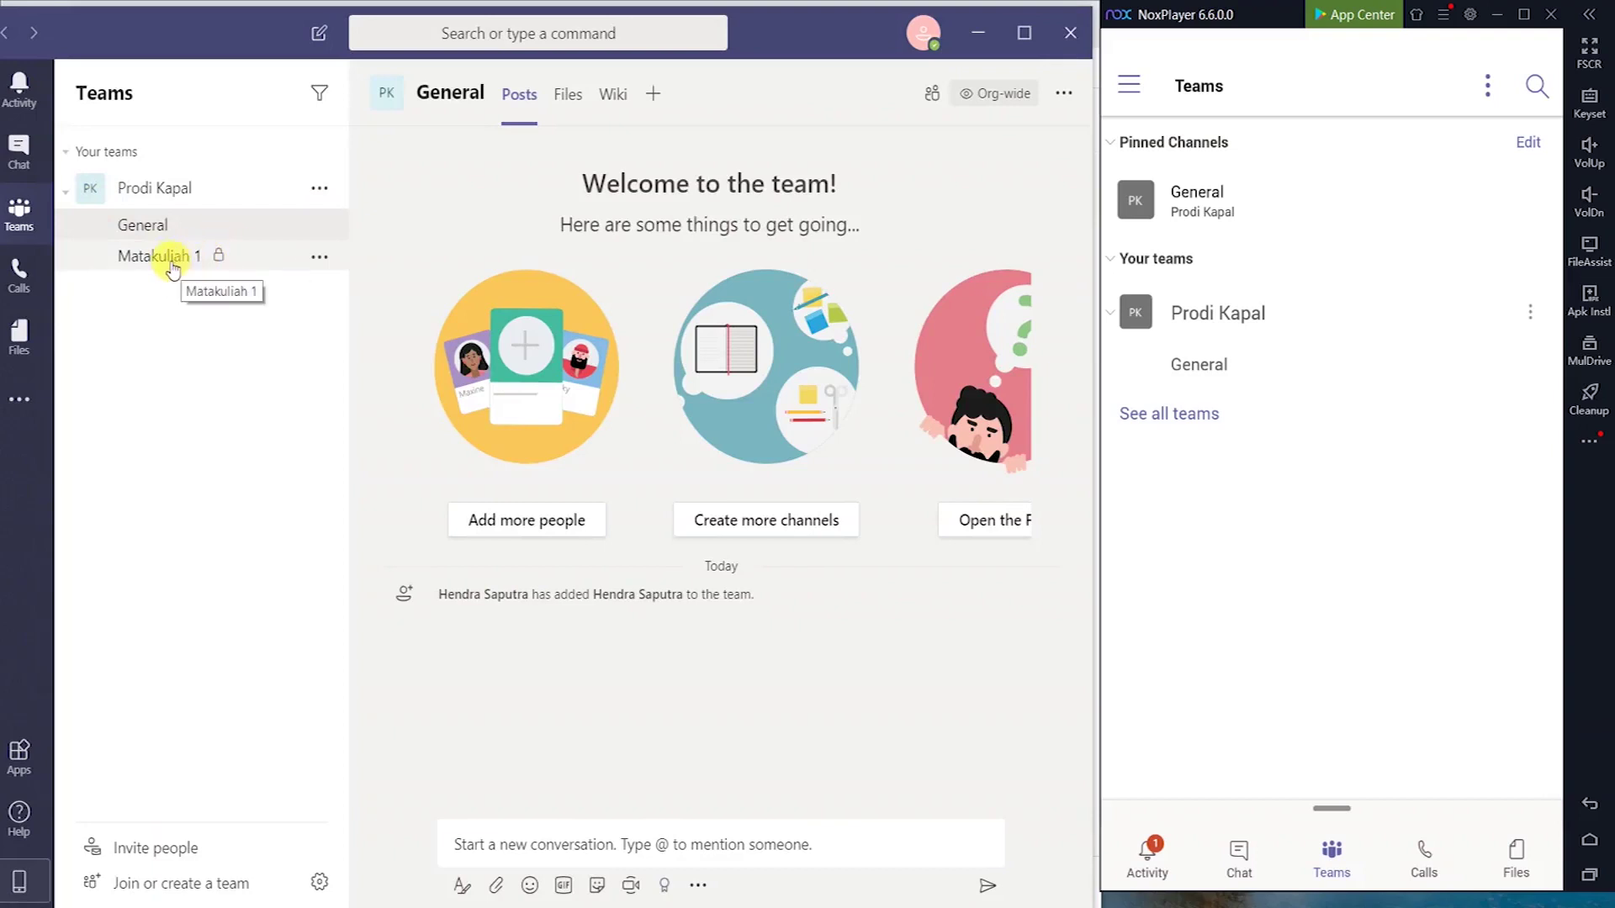
Step: Search for the second account and add it as a member of the Matakuliah 1 channel
click(170, 259)
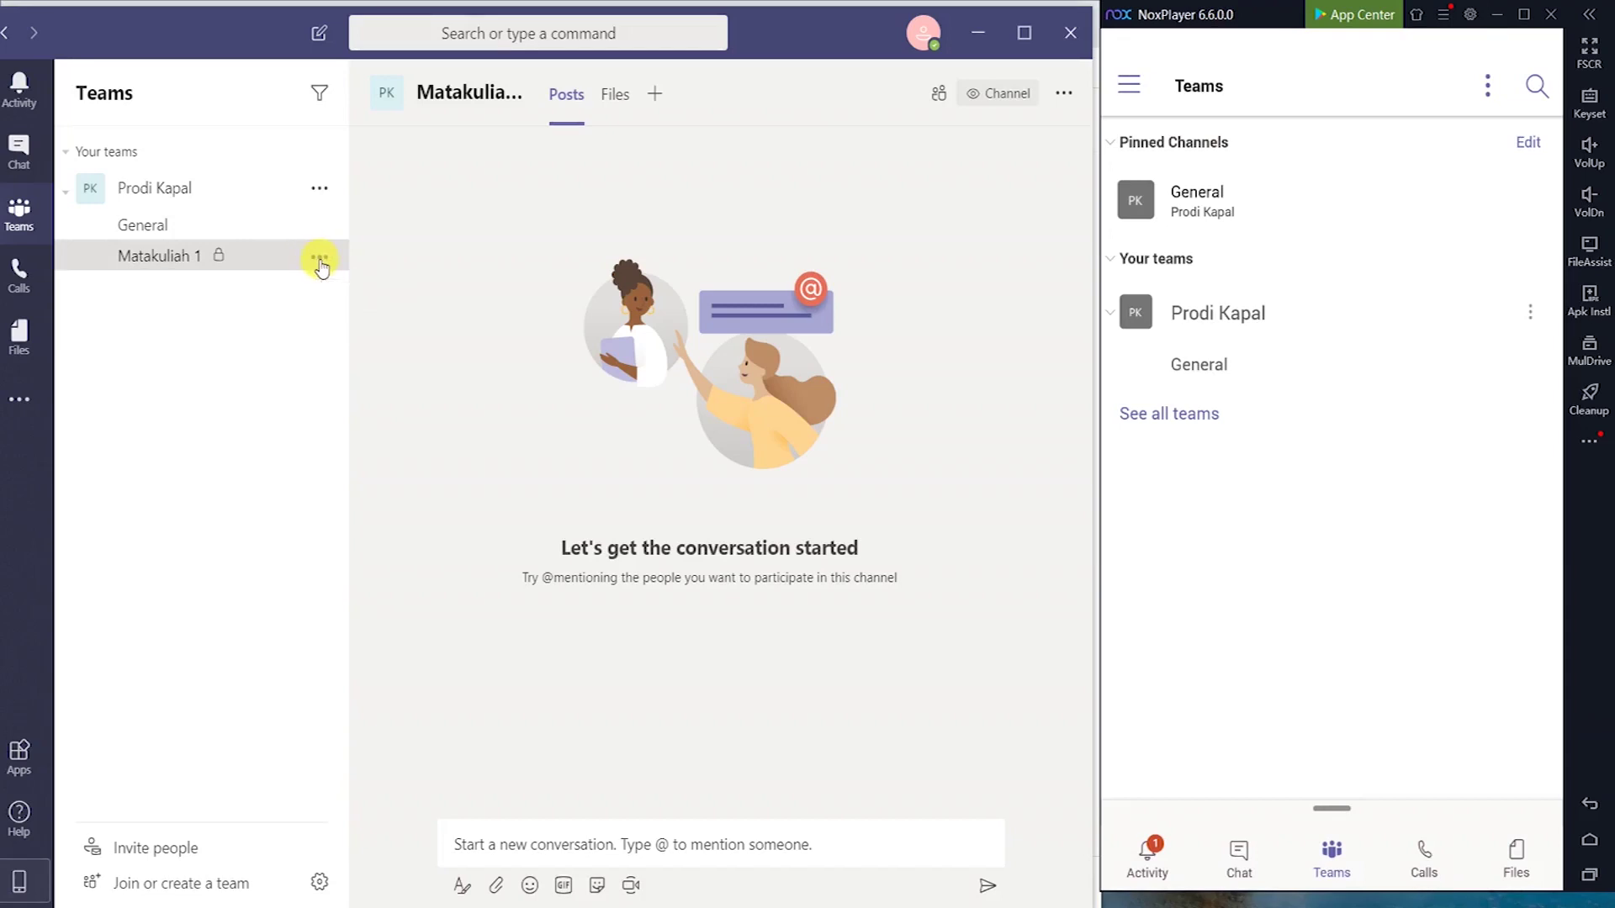
click(321, 260)
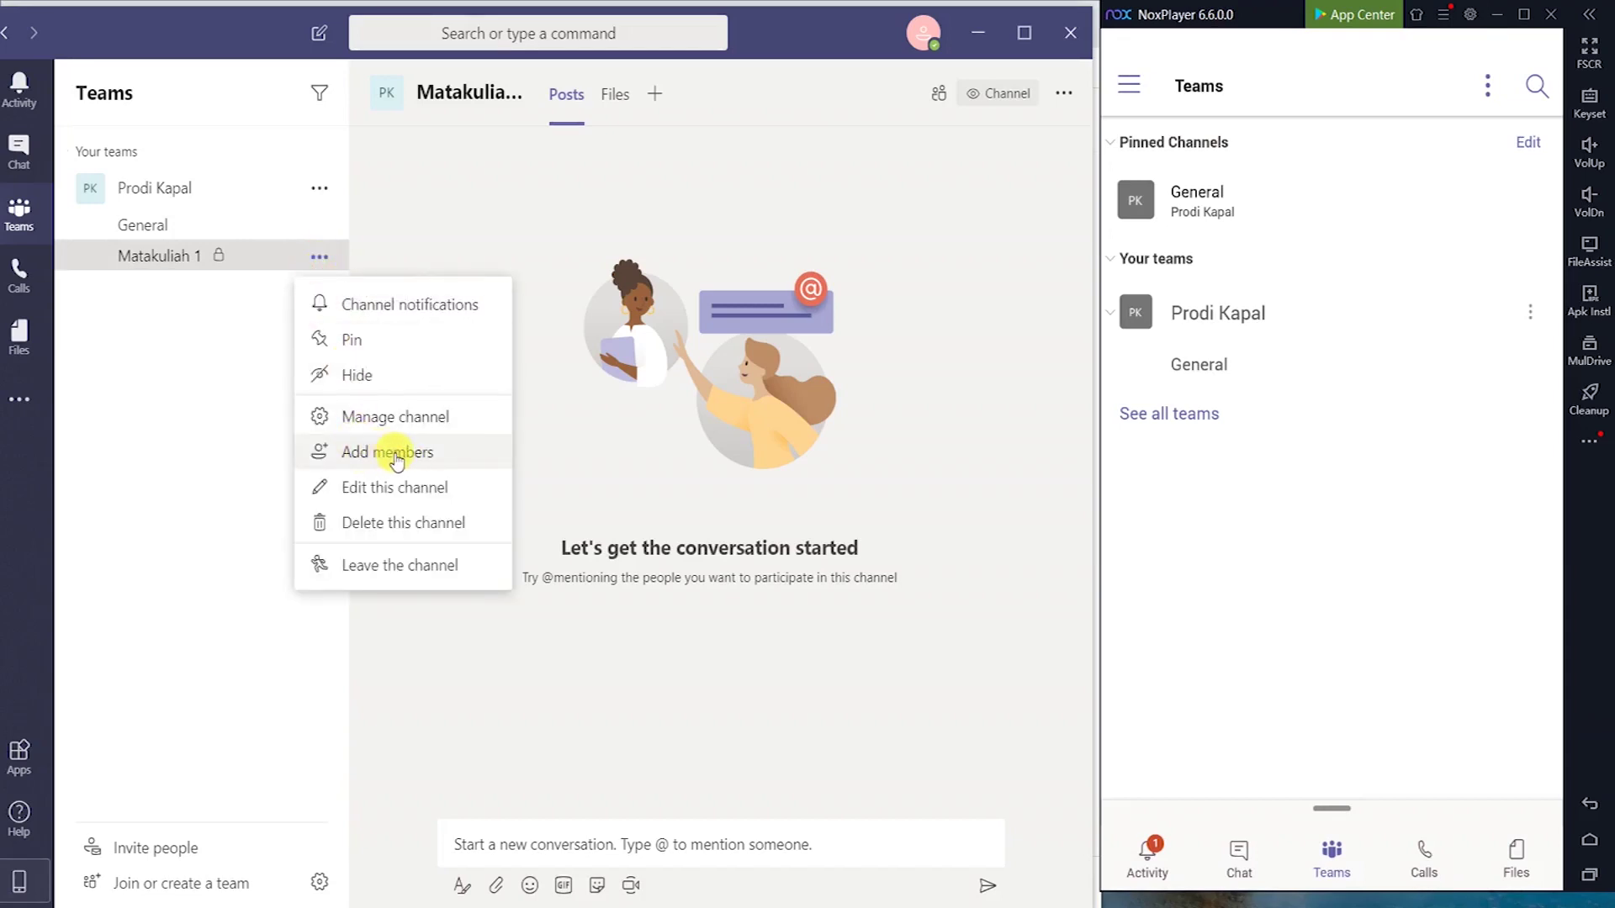
click(395, 454)
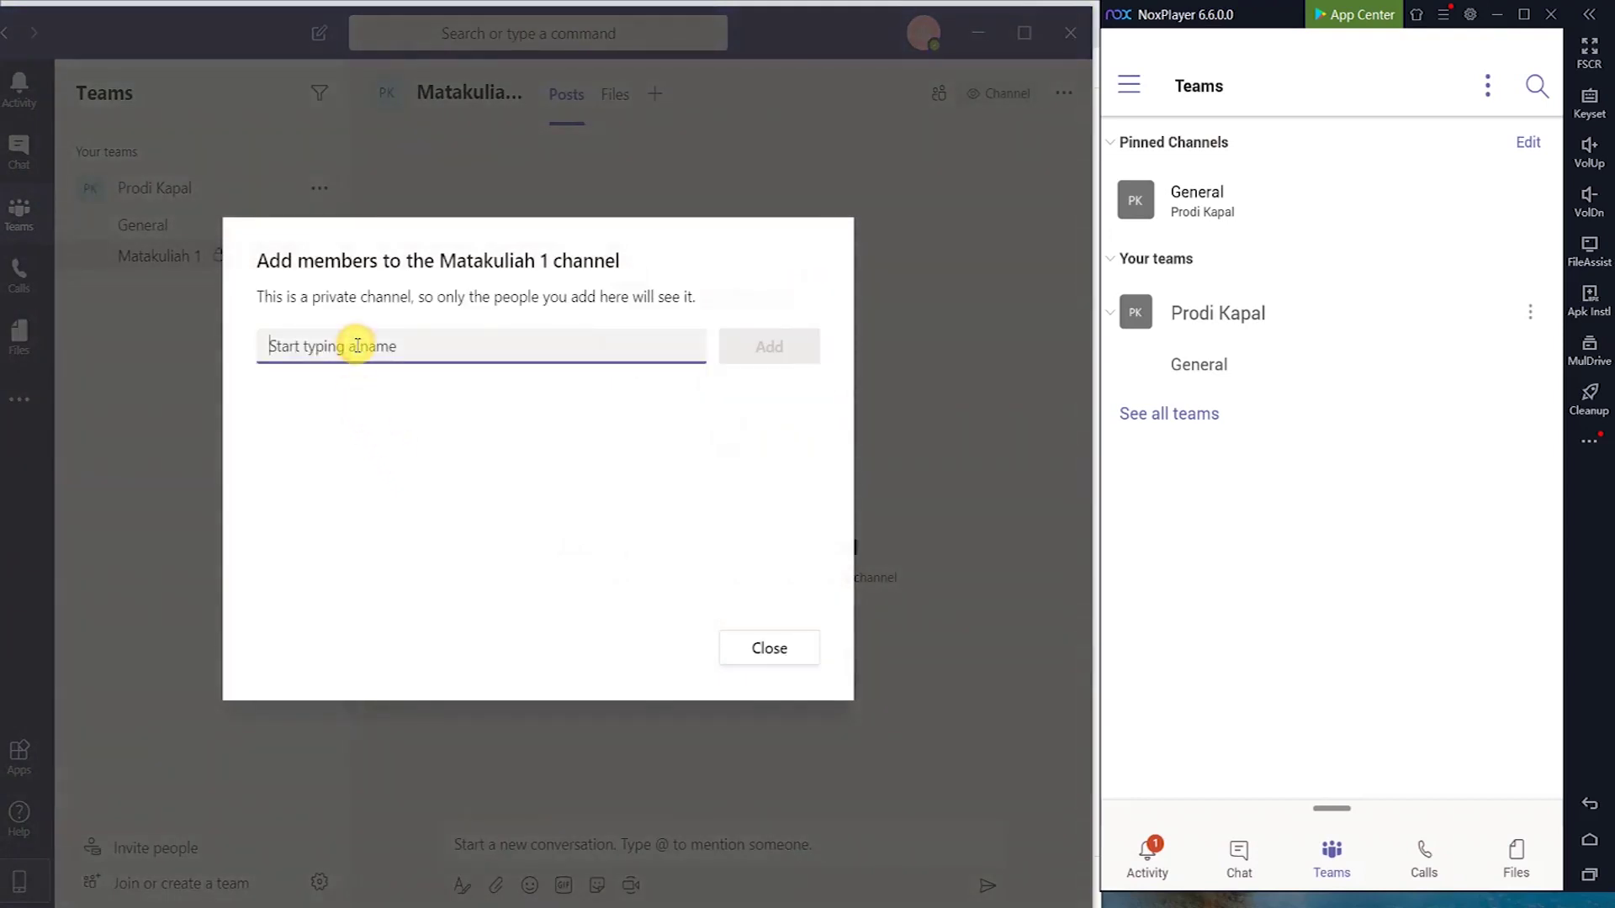
text(hsa)
key(shift+Left)
key(shift+Left)
key(shift+Left)
text(hendra)
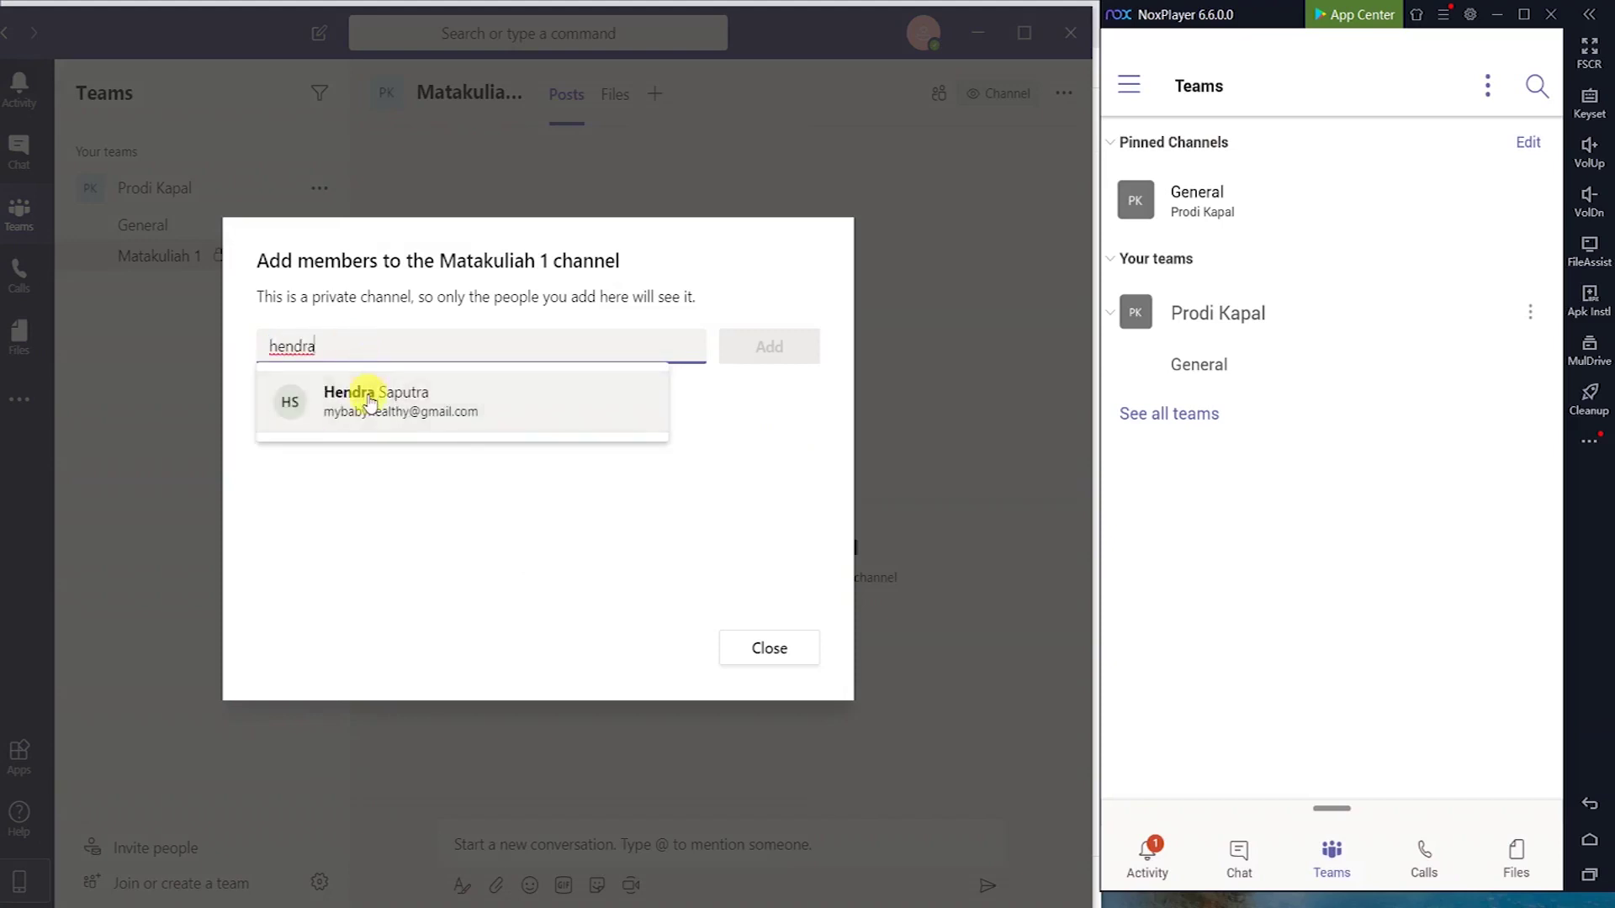
click(366, 397)
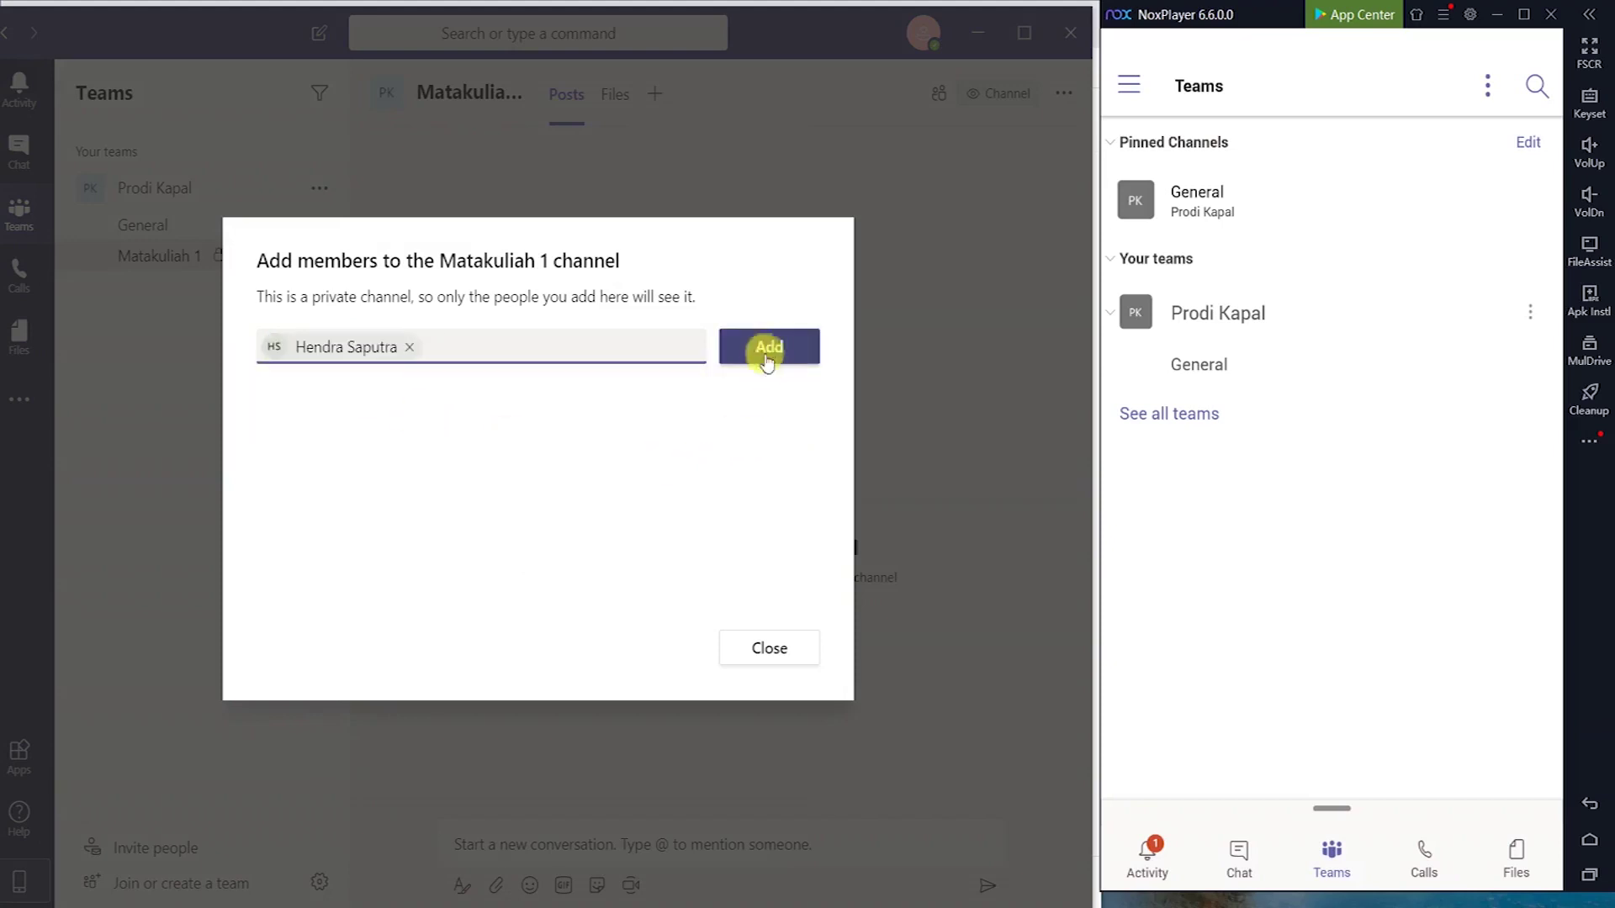
click(772, 345)
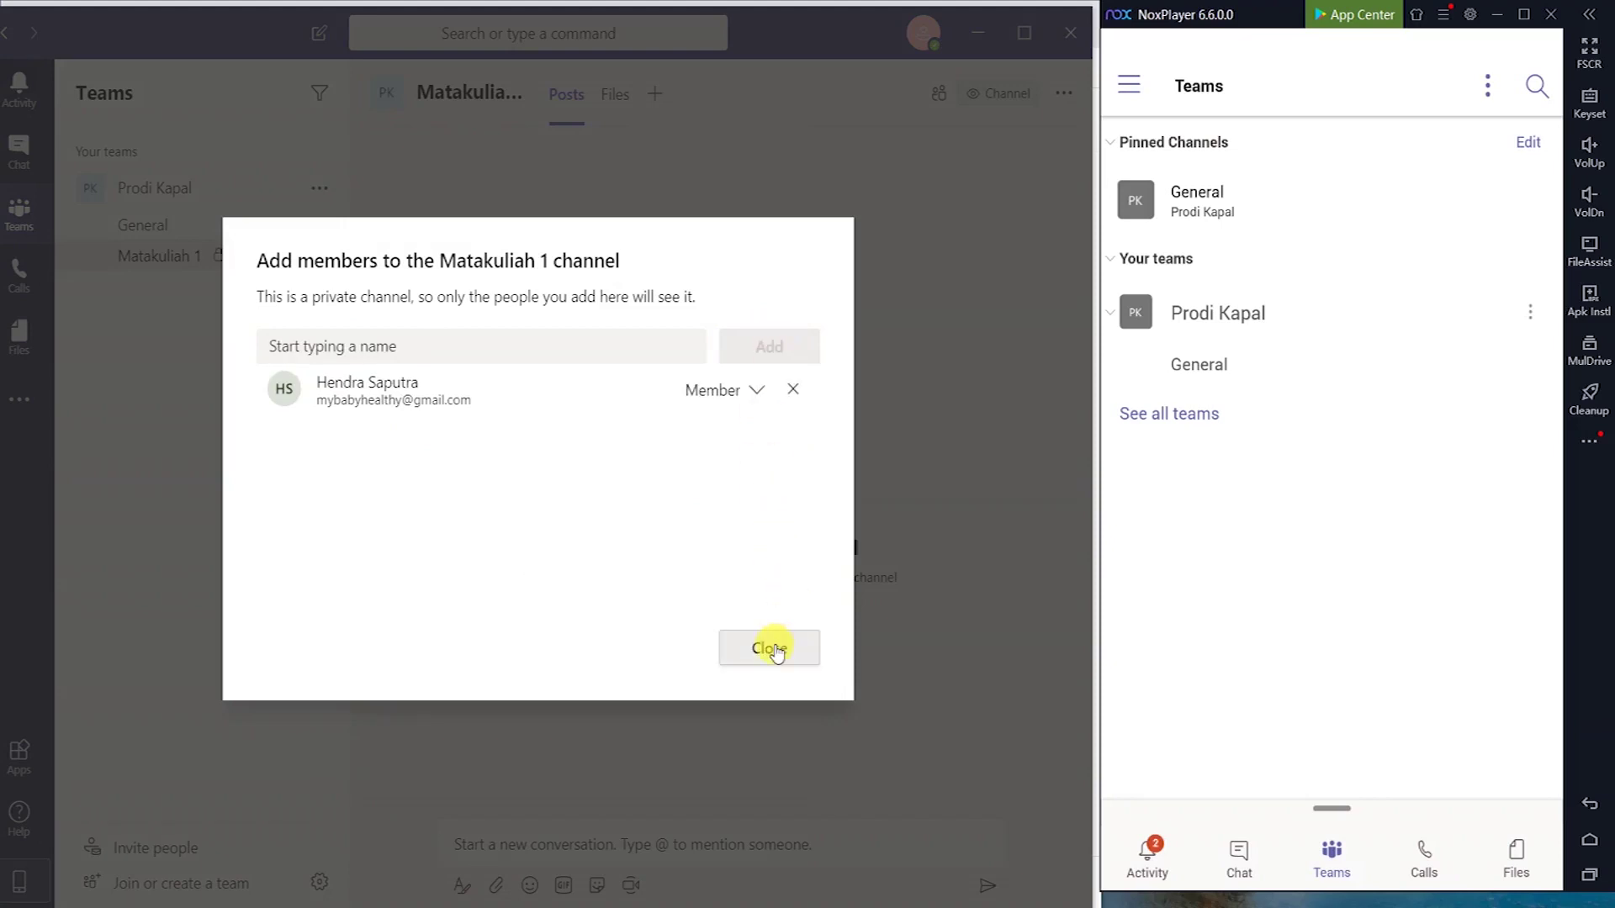
click(772, 650)
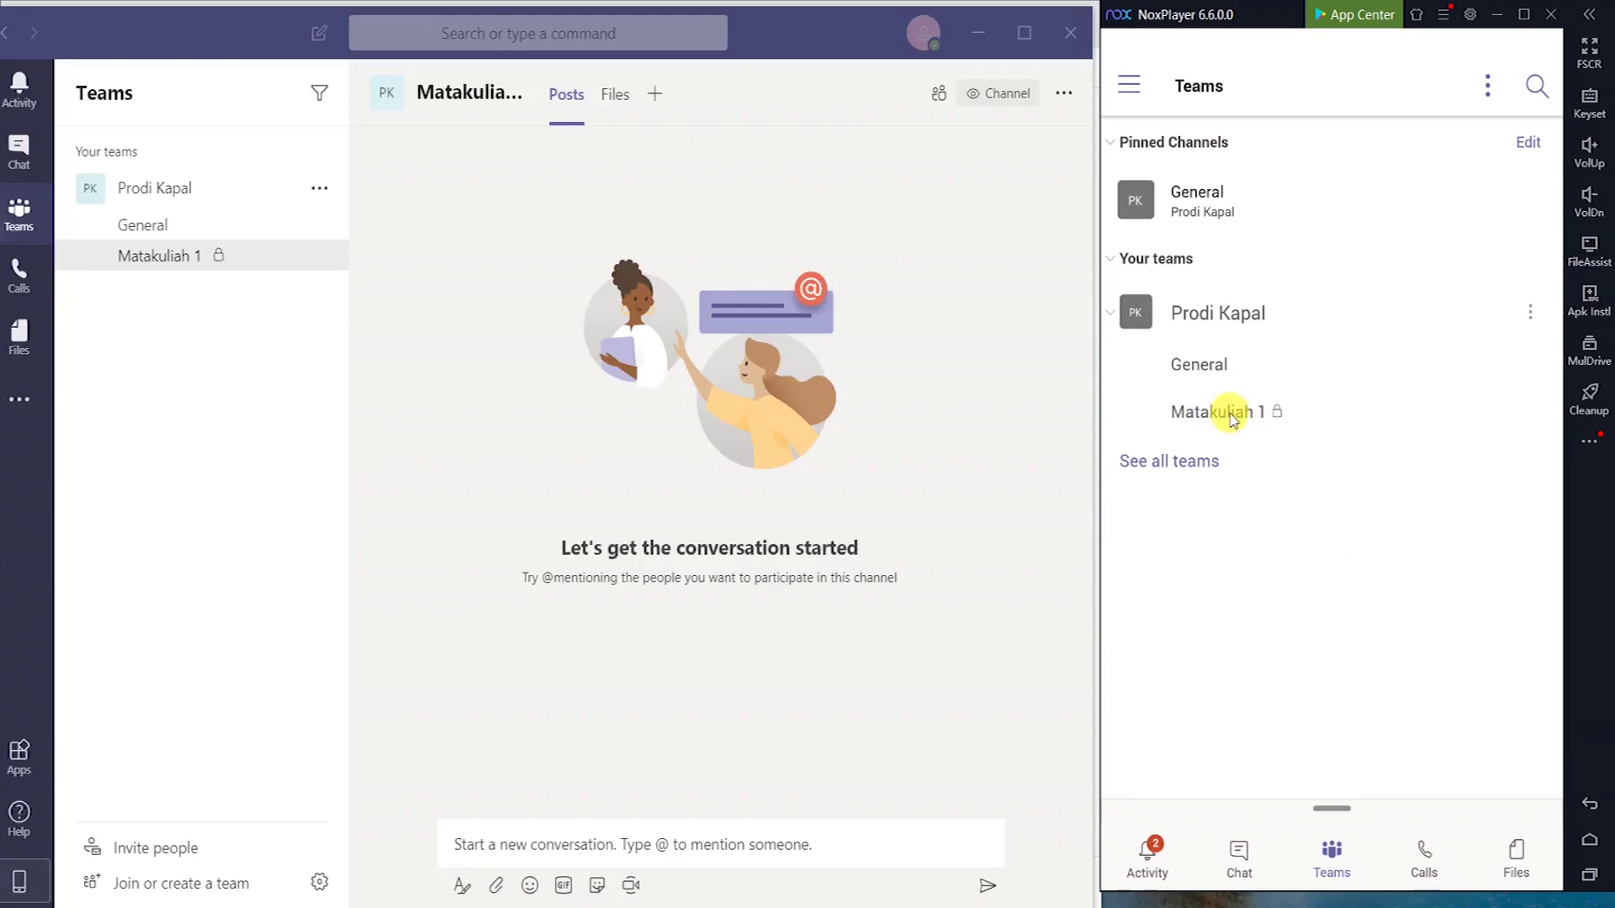
Step: Open the Matakuliah 1 channel in the Android Teams app
click(1228, 414)
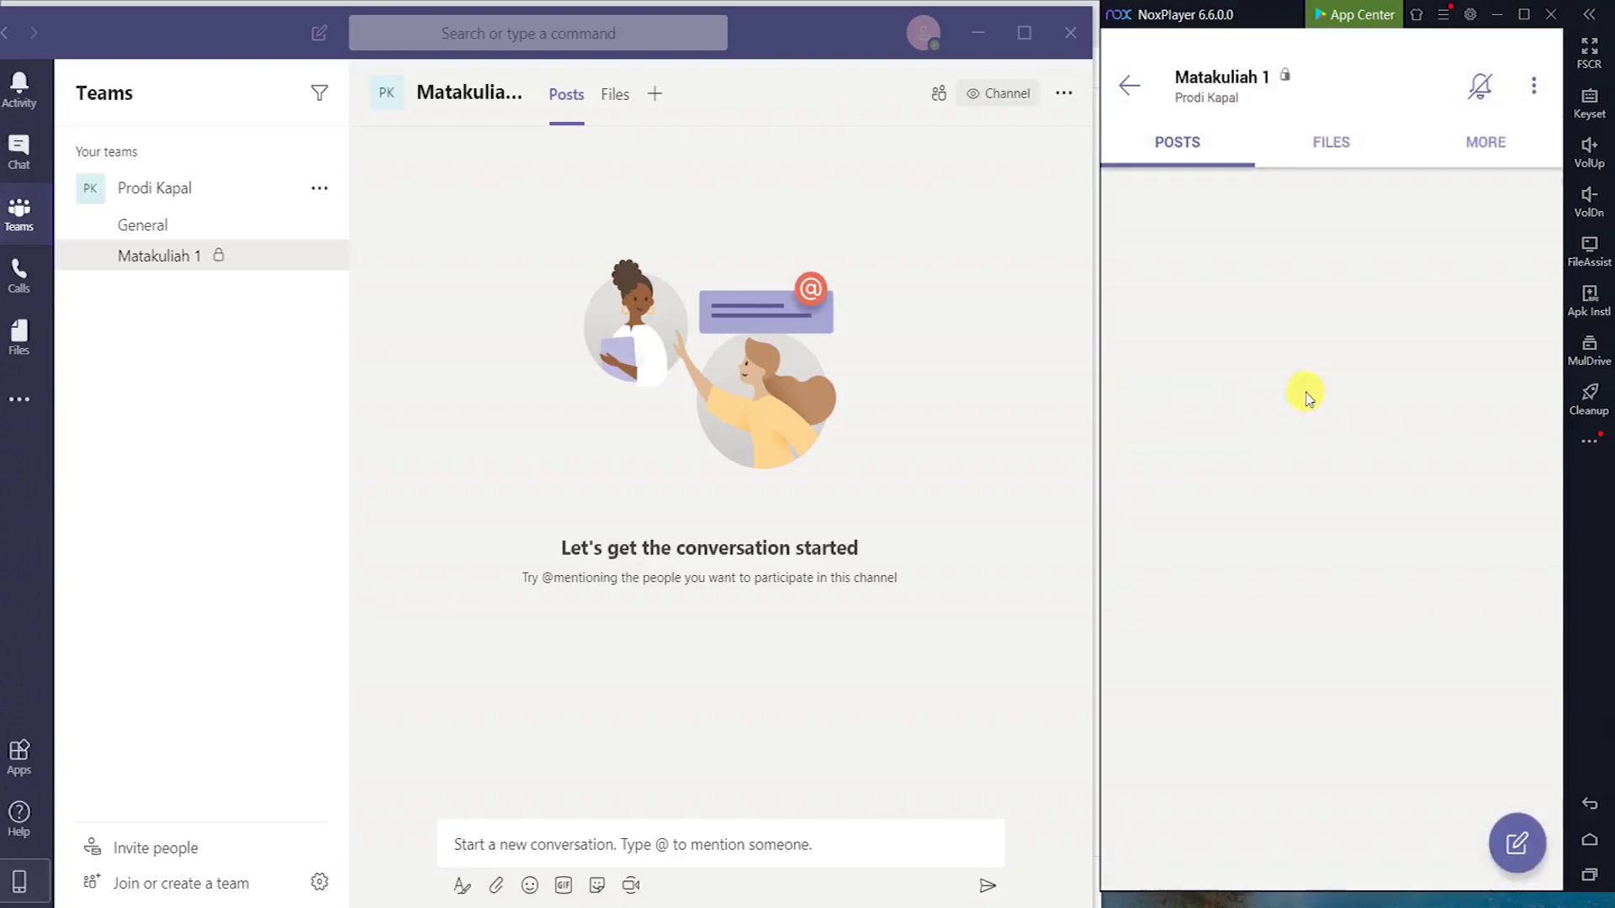
click(1129, 85)
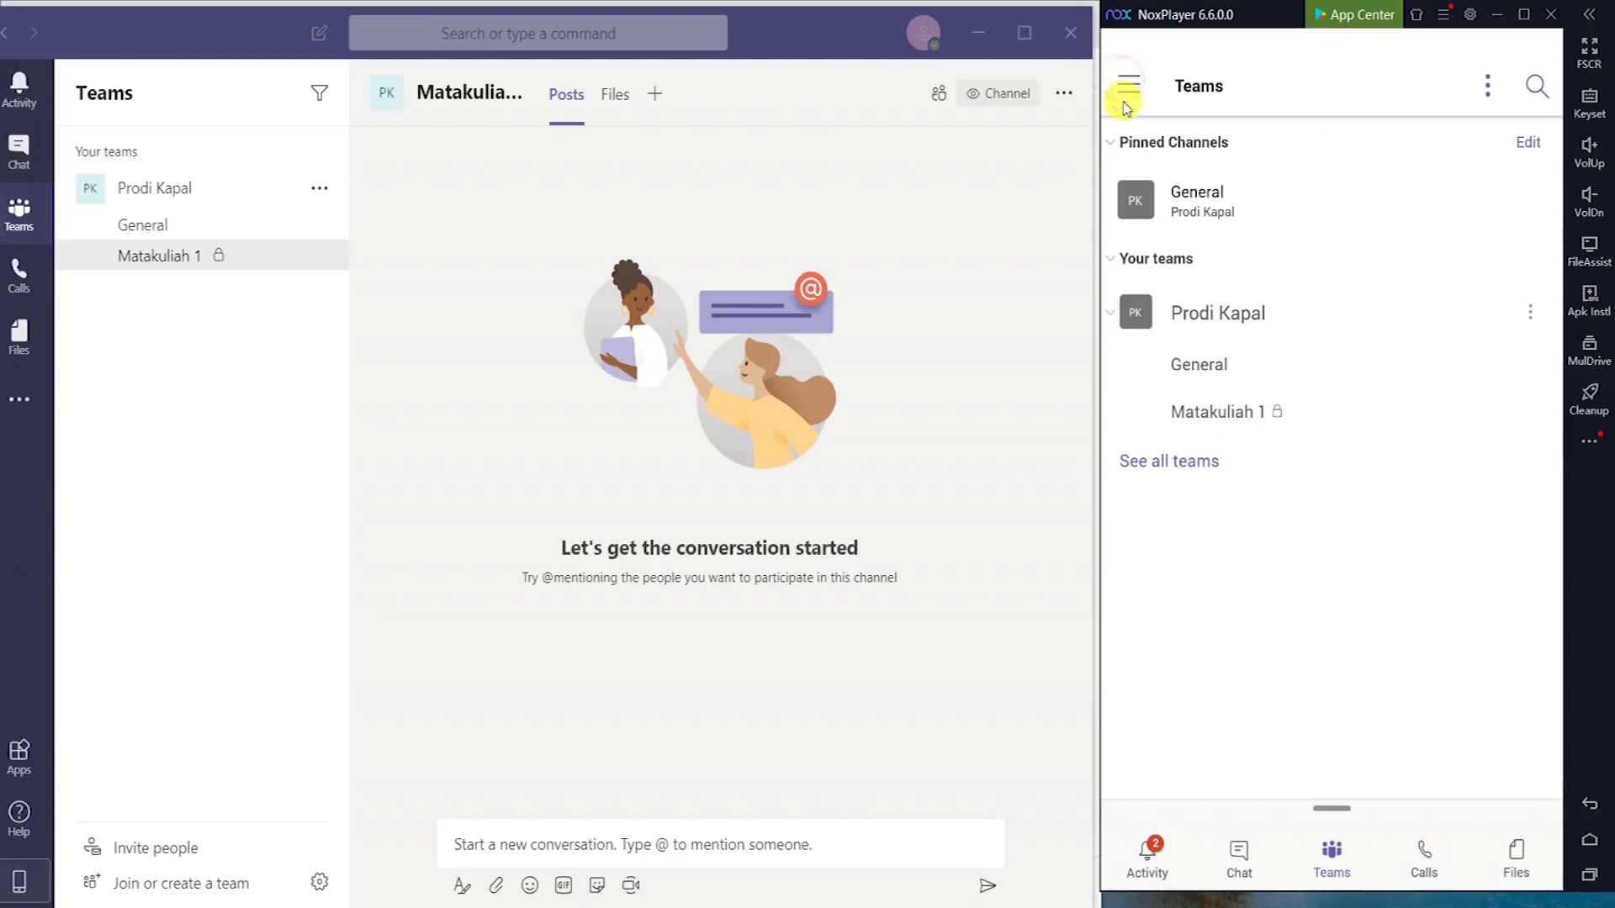
click(1215, 414)
Step: Open a new post in desktop Matakuliah 1 and look at the attachment options
click(154, 307)
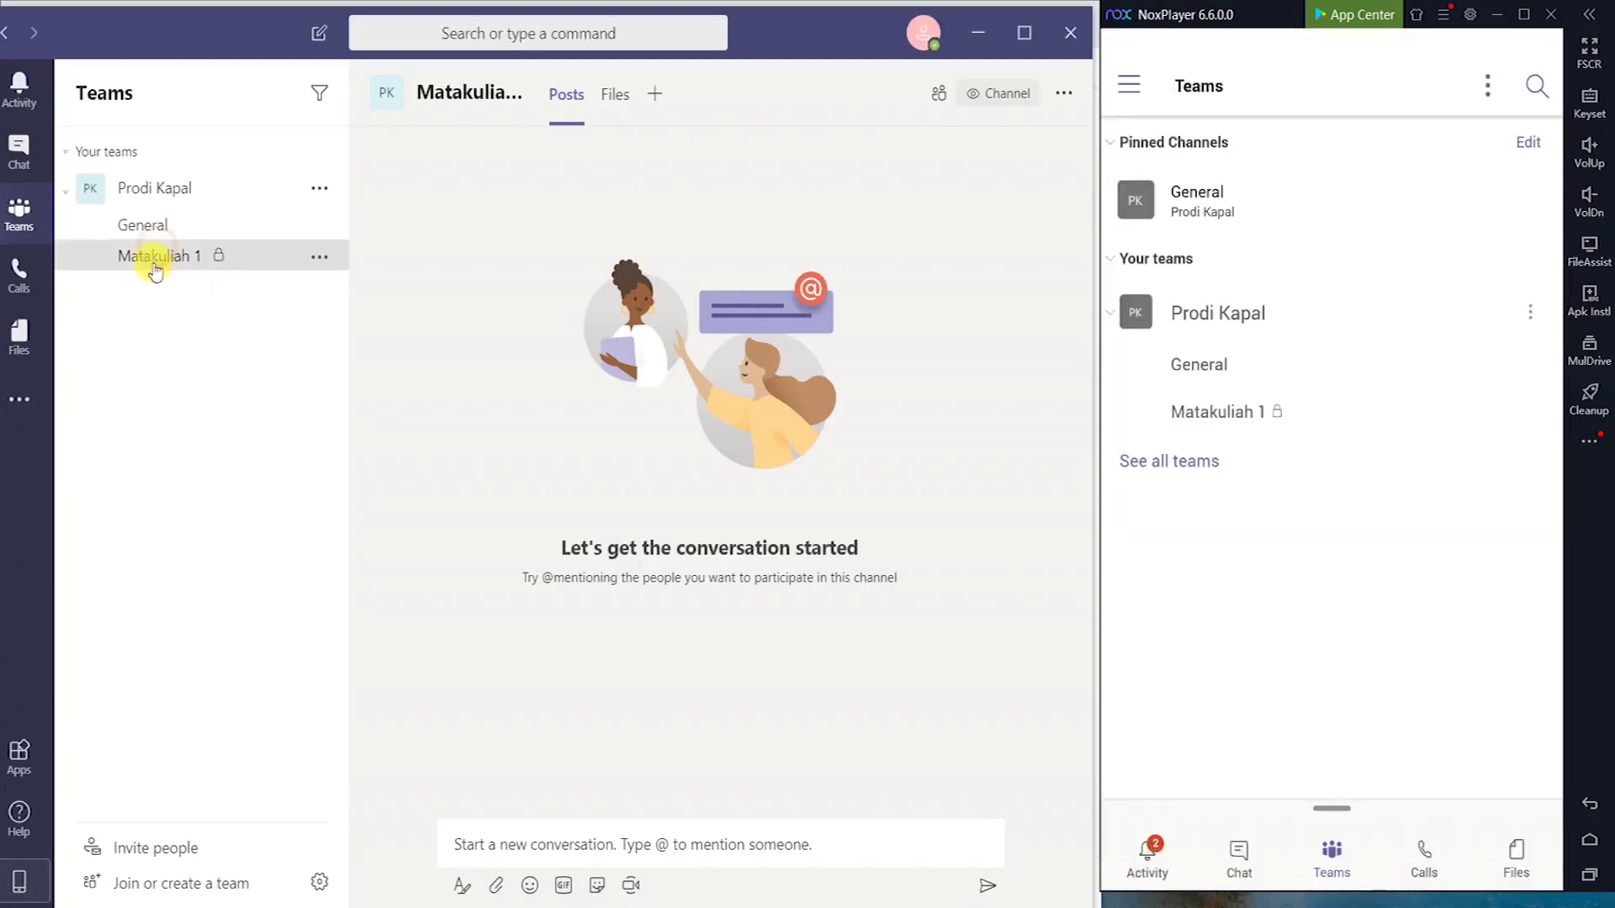
click(626, 842)
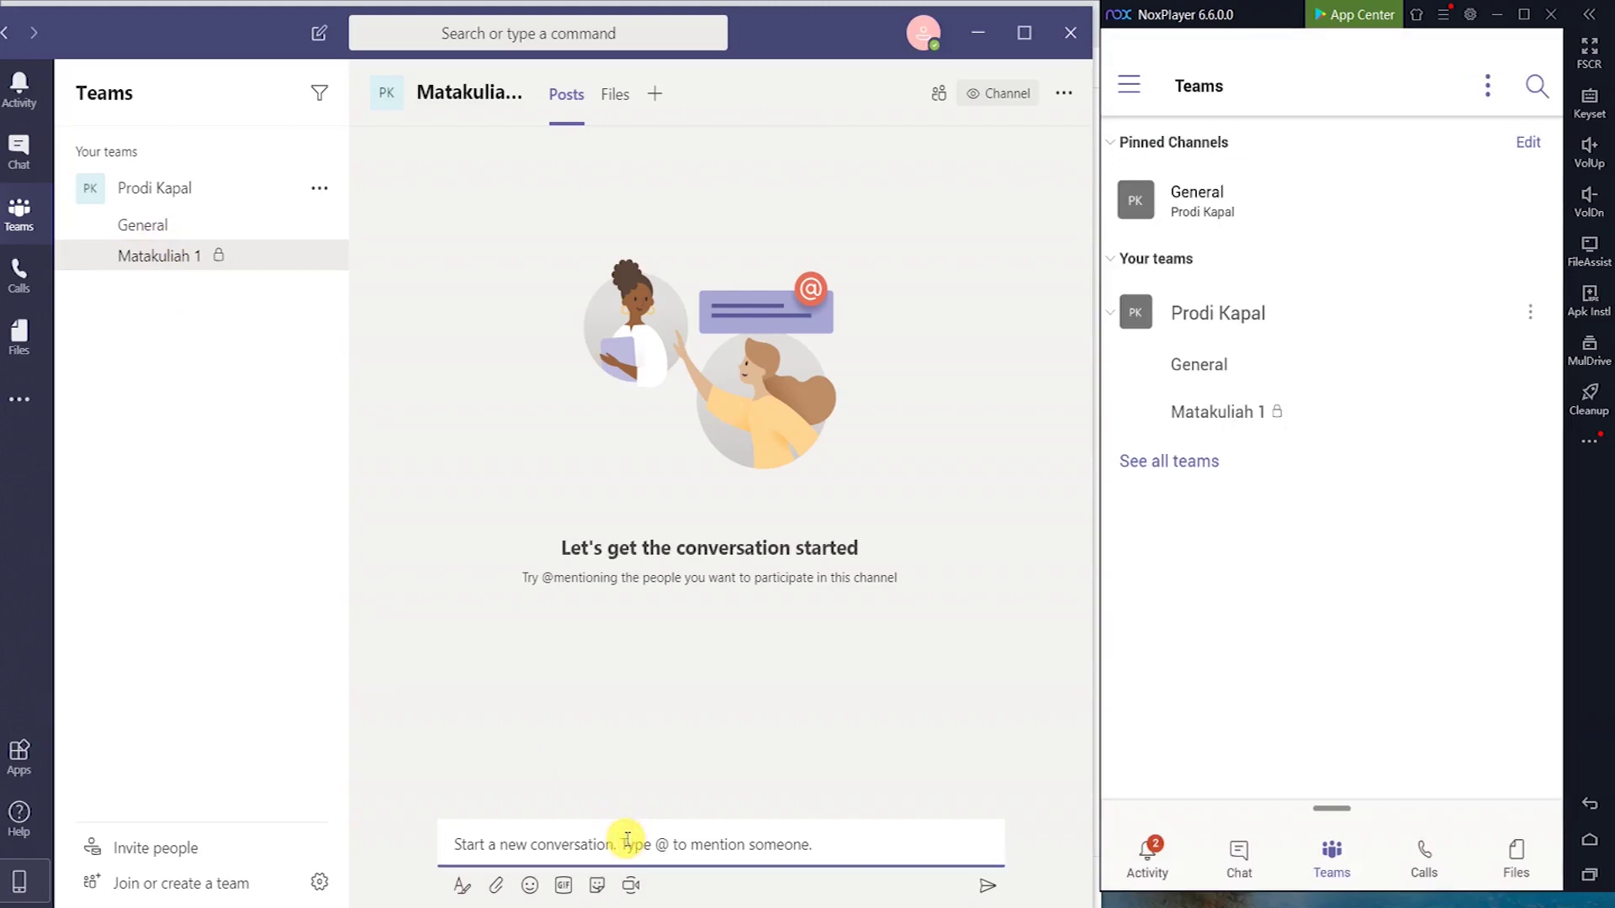
click(496, 885)
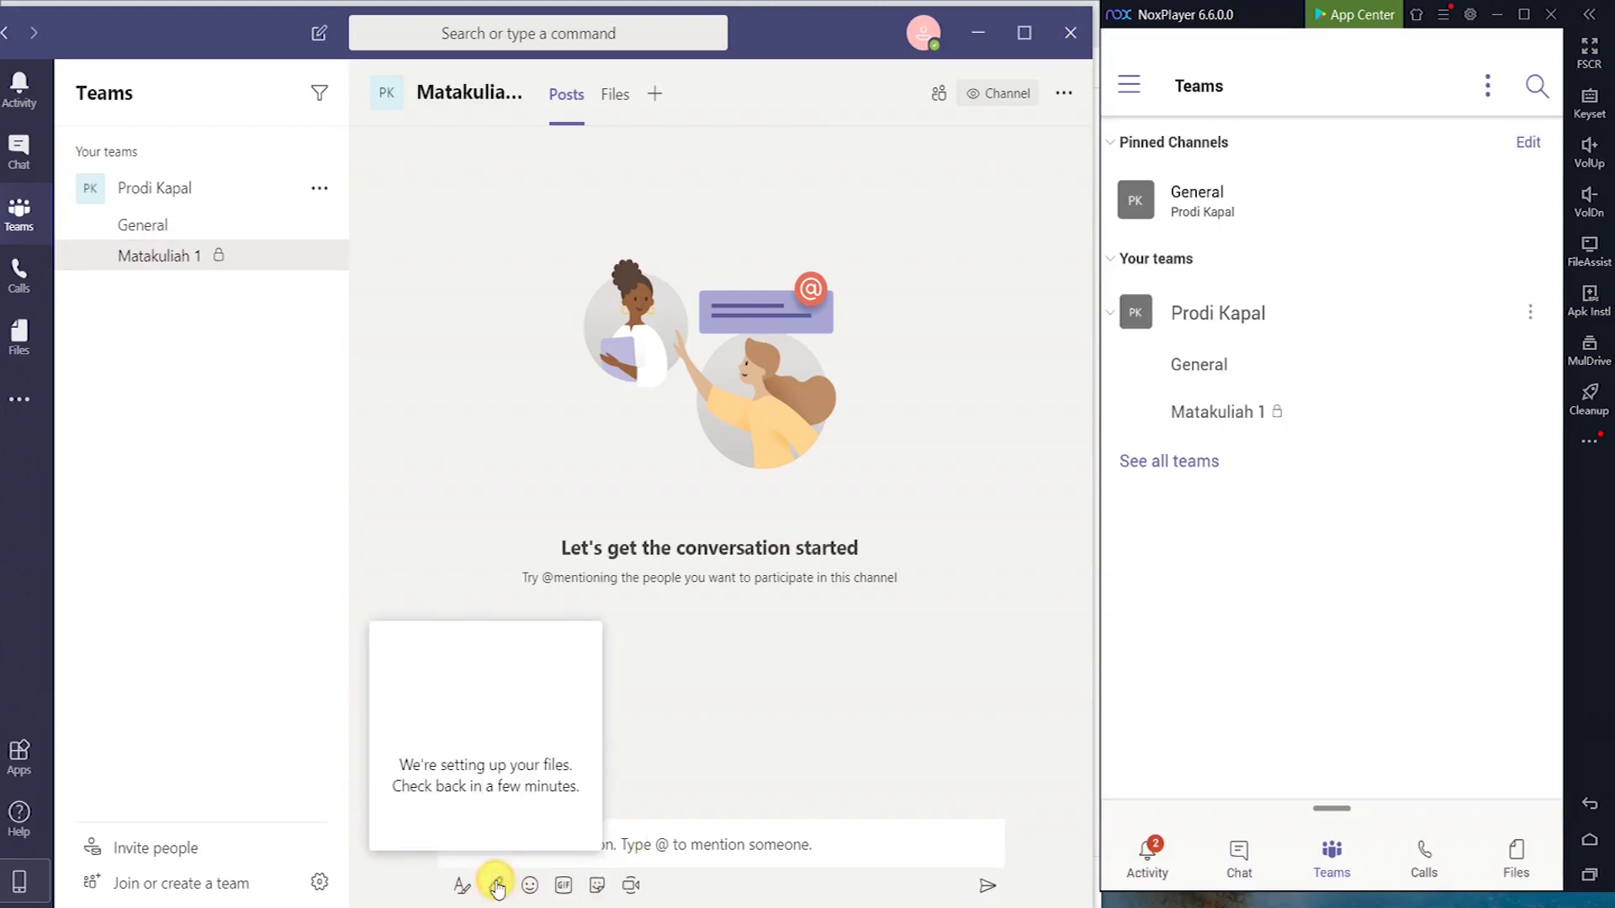
click(820, 736)
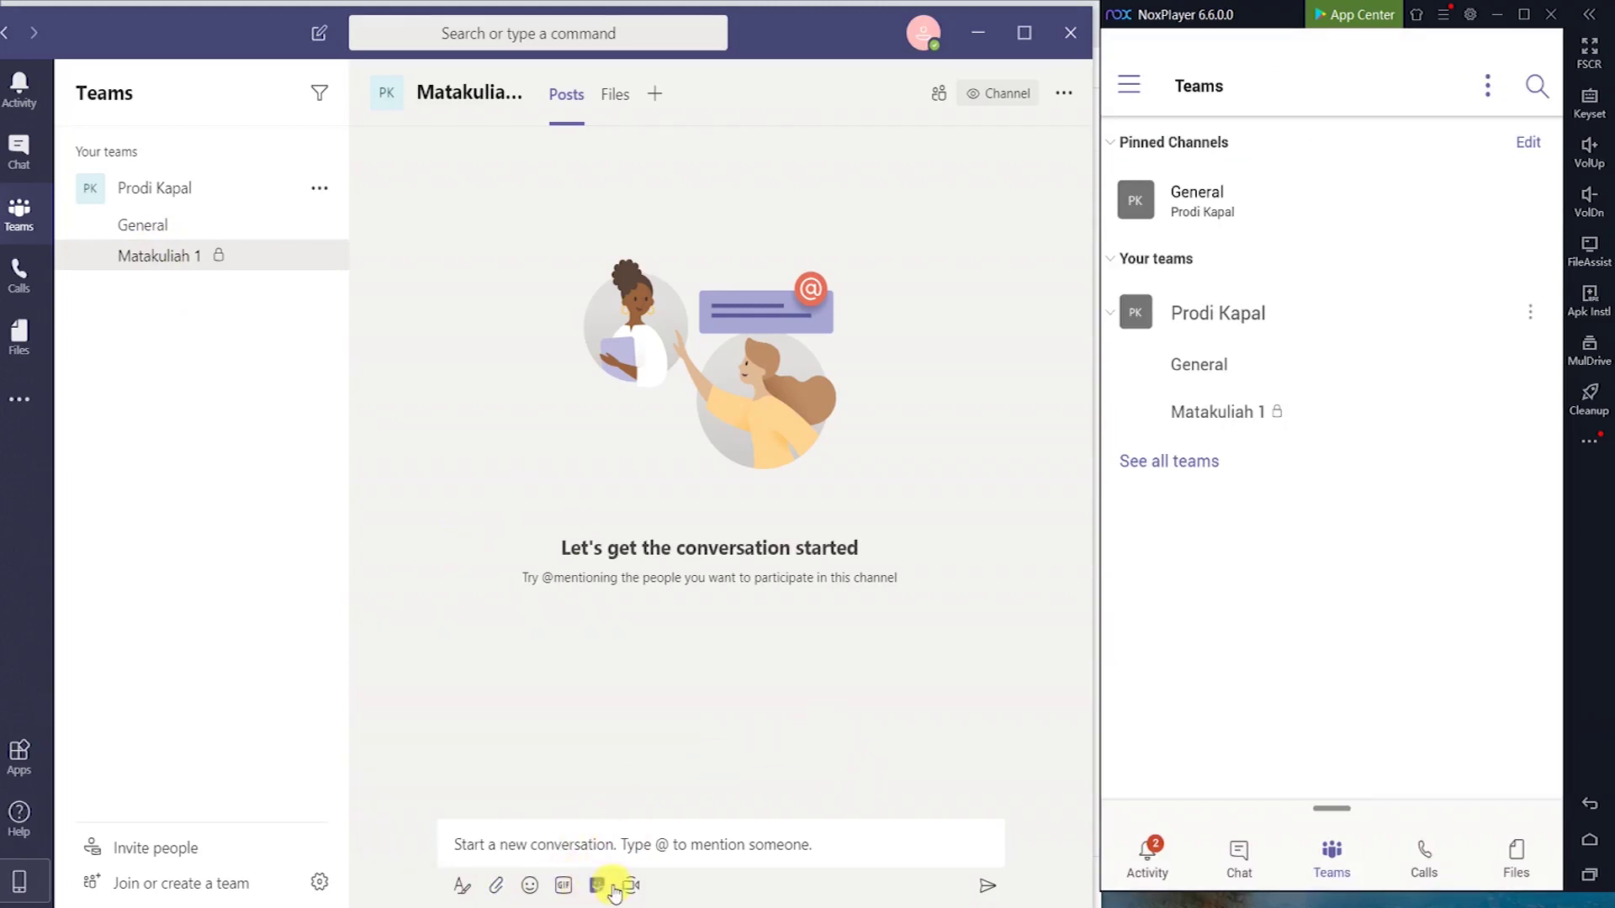